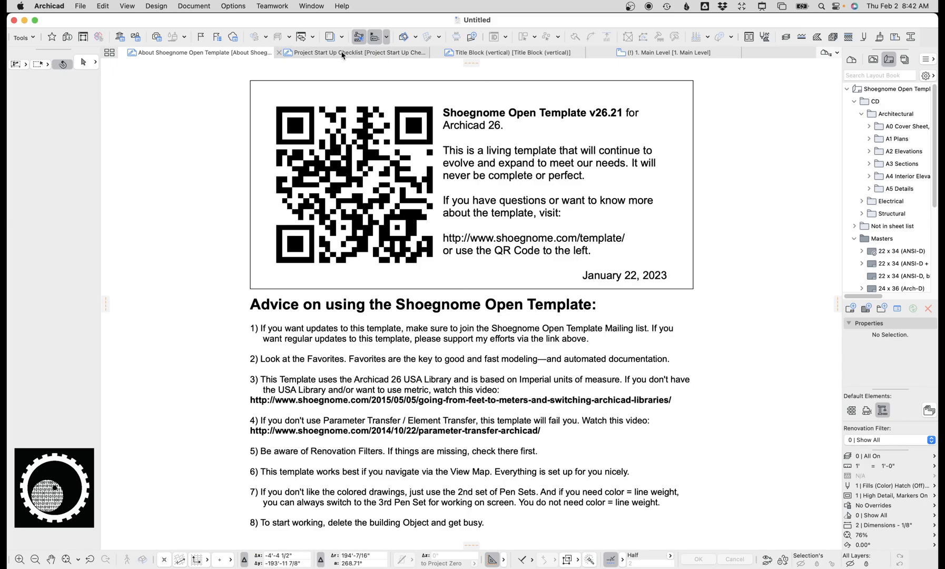
Close the Project Start Up Checklist, Title Block and About Shoegnome Open Template views, leaving only the Main Level plan open
{"action": "left_click", "coordinate": [280, 53]}
{"action": "left_click", "coordinate": [279, 53]}
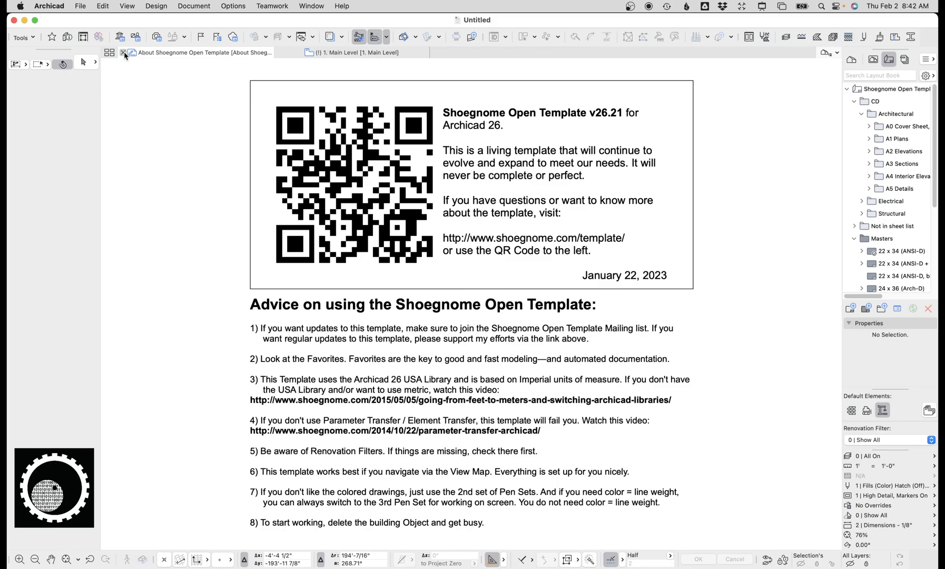
{"action": "left_click", "coordinate": [123, 53]}
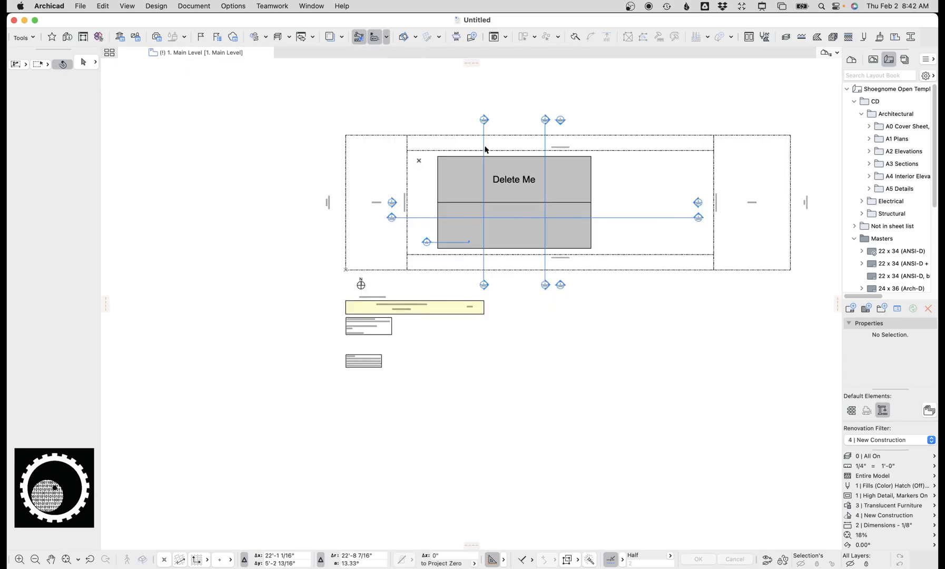
Delete the placeholder "Delete Me" house model object from the Main Level floor plan
{"action": "middle_click_drag", "start_coordinate": [487, 148], "coordinate": [411, 196]}
{"action": "scroll", "coordinate": [411, 196], "scroll_direction": "up", "scroll_amount": 2}
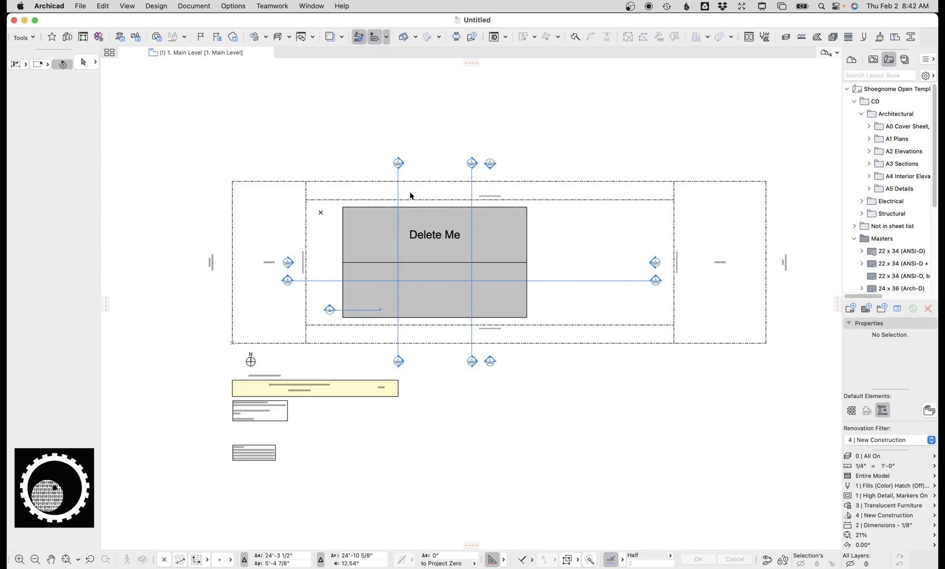
{"action": "left_click", "coordinate": [441, 218]}
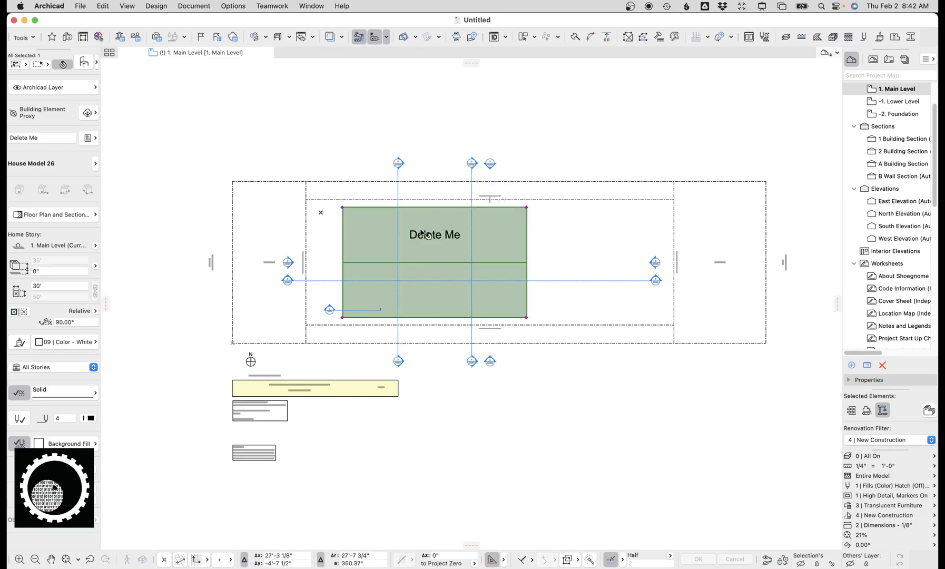
{"action": "key", "text": "Delete"}
{"action": "scroll", "coordinate": [367, 264], "scroll_direction": "up", "scroll_amount": 5}
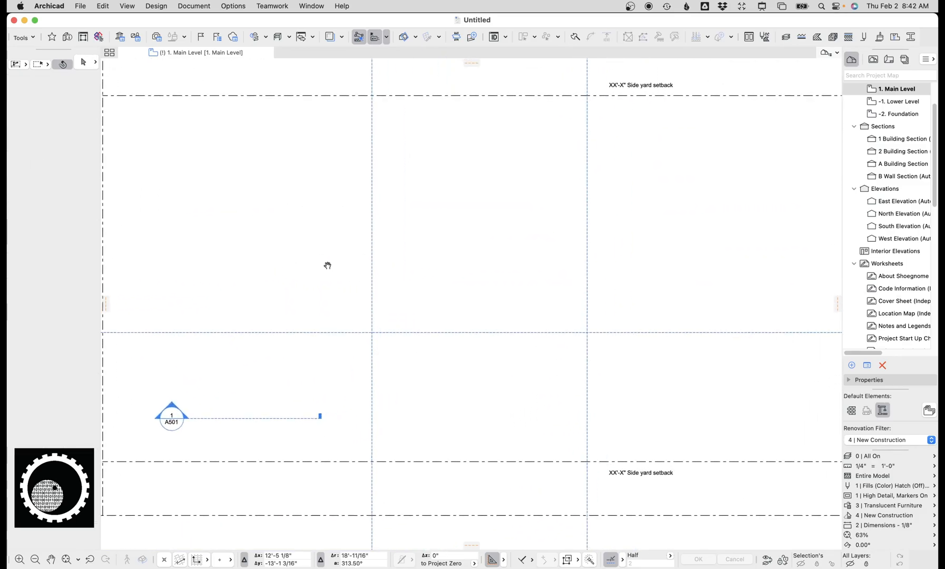
Show the Favorites palette and place it over the edge of the floor plan
{"action": "left_click", "coordinate": [52, 37]}
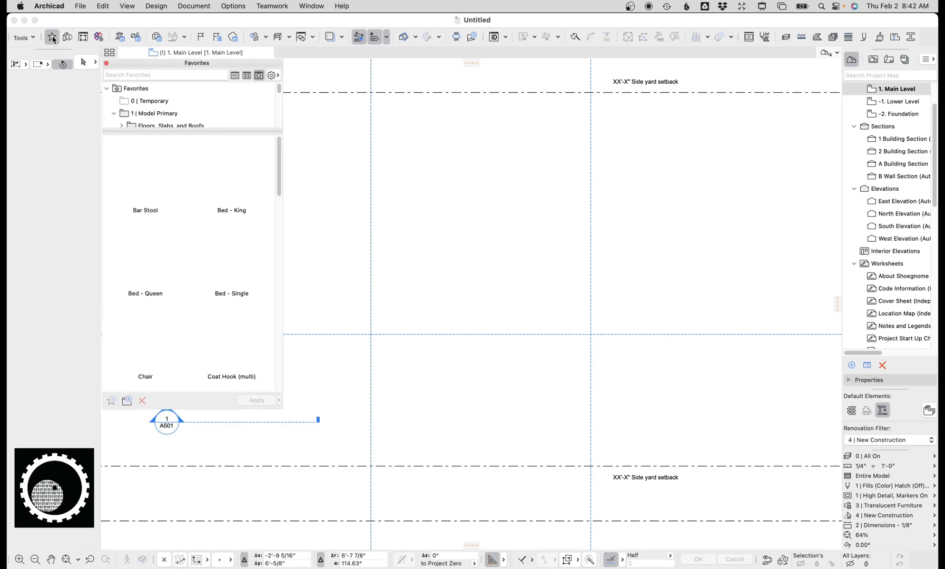
{"action": "left_click", "coordinate": [311, 6]}
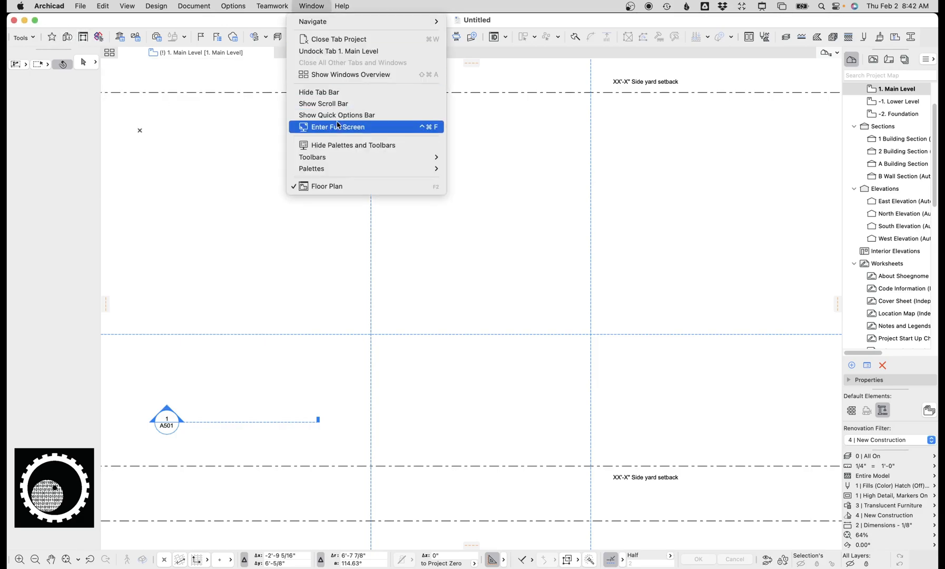
{"action": "mouse_move", "coordinate": [337, 158]}
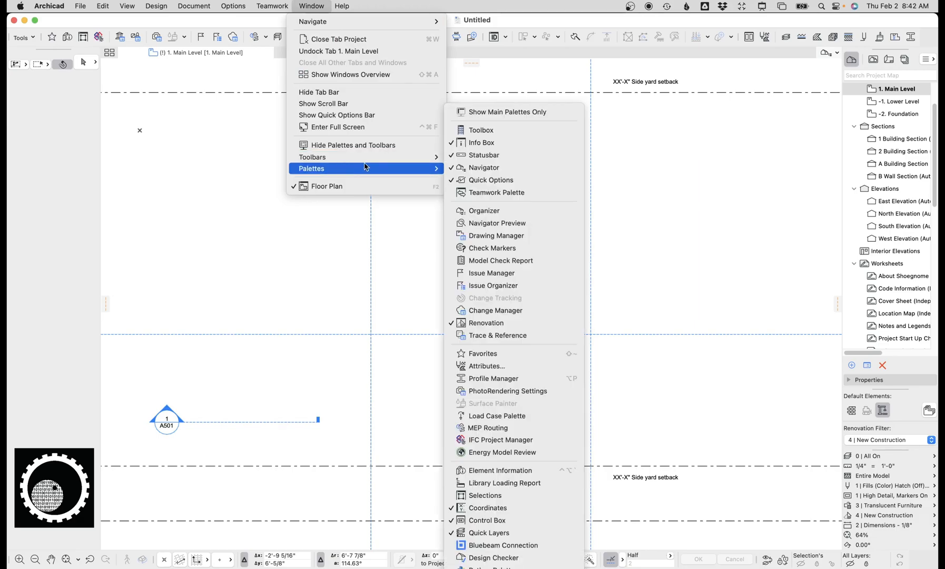
{"action": "left_click", "coordinate": [495, 354]}
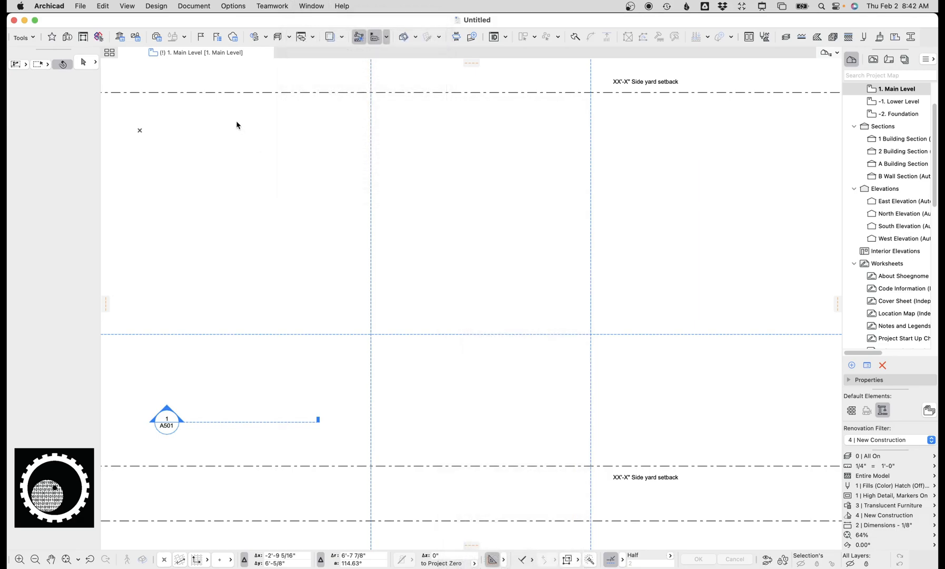
{"action": "left_click_drag", "start_coordinate": [178, 66], "coordinate": [188, 75]}
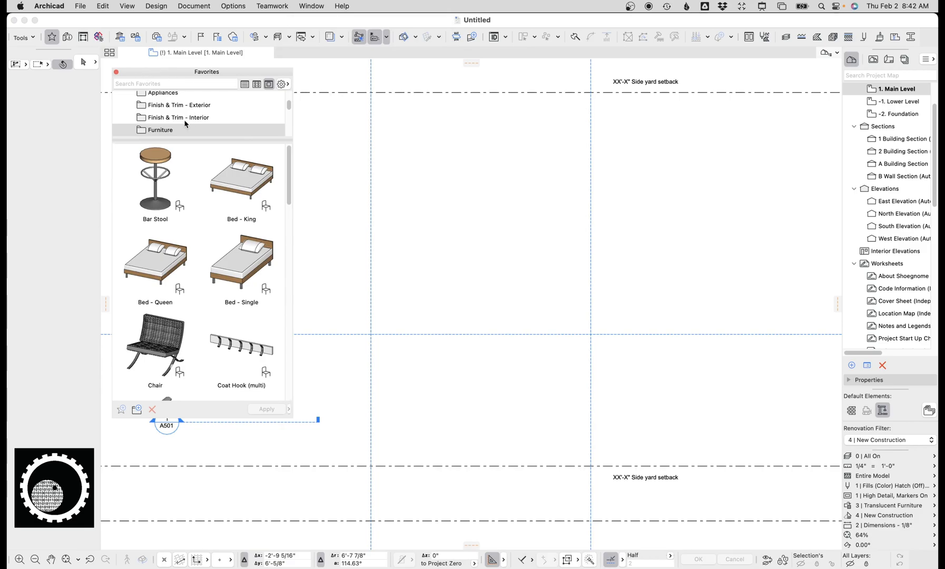
Look through the wall favorites available for the Wall tool
{"action": "left_click", "coordinate": [32, 37]}
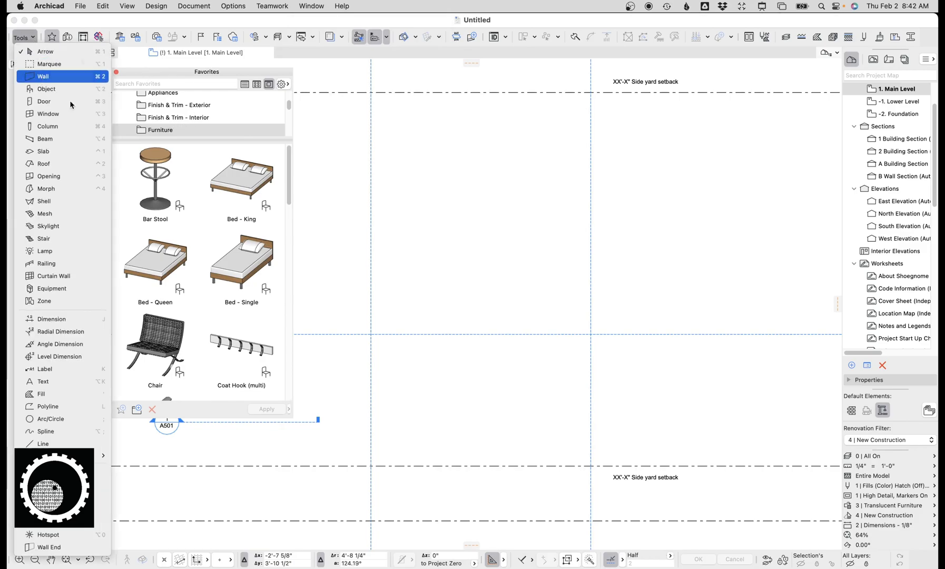
{"action": "left_click", "coordinate": [30, 76]}
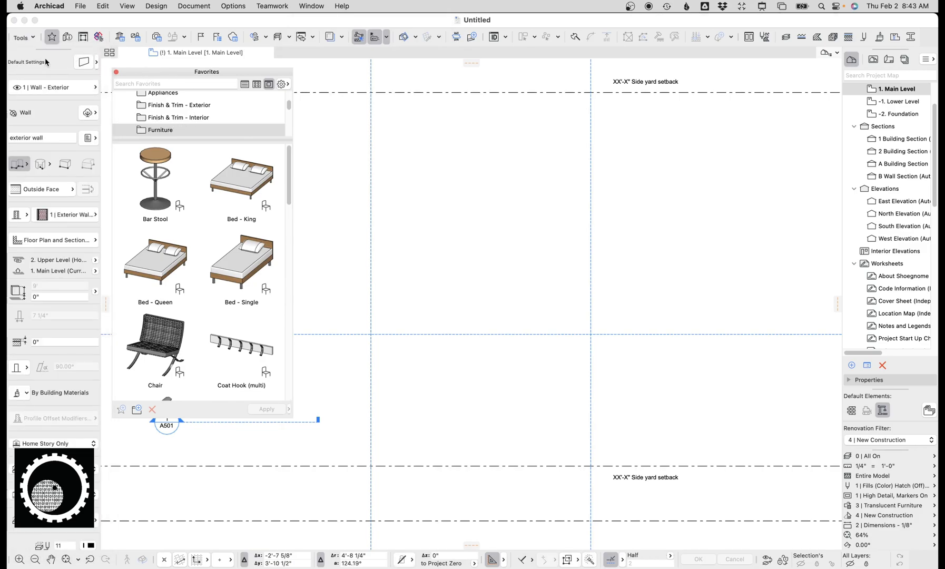
{"action": "left_click", "coordinate": [97, 63]}
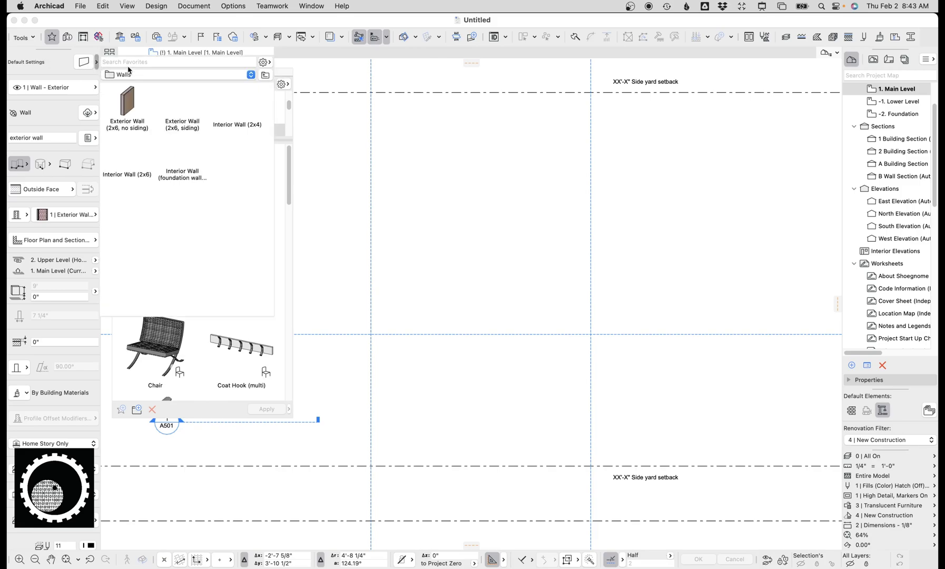
{"action": "left_click", "coordinate": [63, 69]}
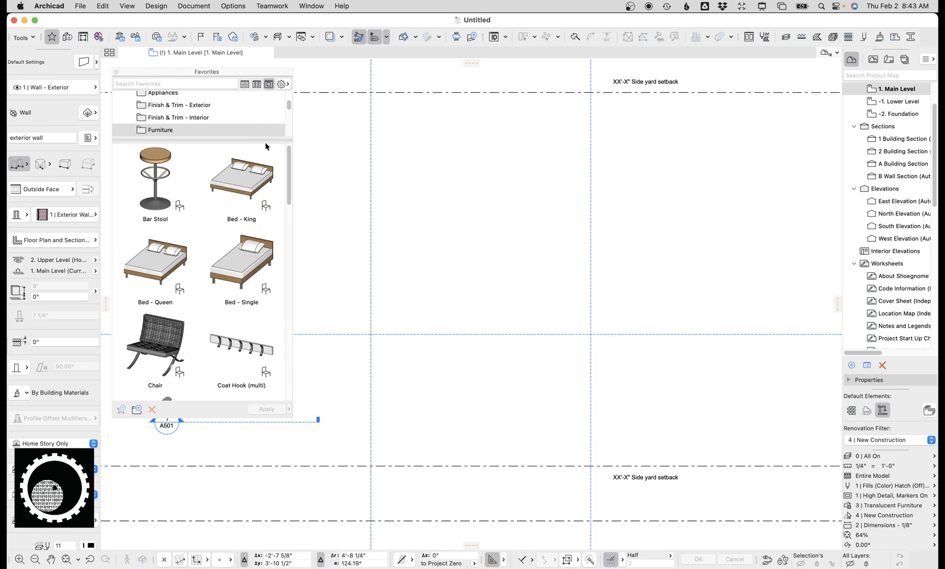
Leave the Wall tool and hide the layer of the building section markers on the plan
{"action": "scroll", "coordinate": [390, 200], "scroll_direction": "down", "scroll_amount": 3}
{"action": "scroll", "coordinate": [390, 201], "scroll_direction": "down", "scroll_amount": 1}
{"action": "middle_click_drag", "start_coordinate": [389, 200], "coordinate": [321, 241]}
{"action": "middle_click_drag", "start_coordinate": [580, 248], "coordinate": [494, 268]}
{"action": "middle_click_drag", "start_coordinate": [422, 260], "coordinate": [676, 241]}
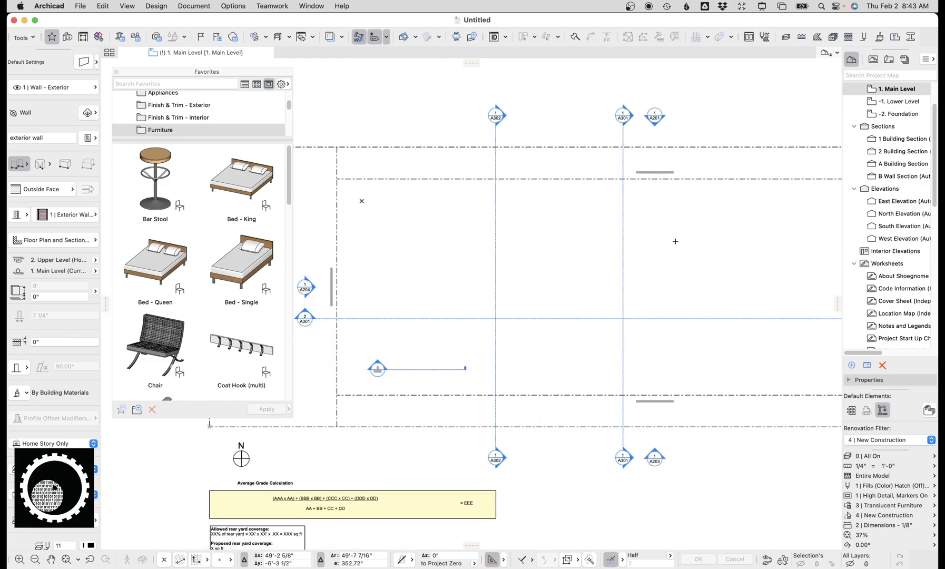
{"action": "middle_click_drag", "start_coordinate": [595, 257], "coordinate": [540, 253]}
{"action": "key", "text": "Escape"}
{"action": "left_click", "coordinate": [569, 233]}
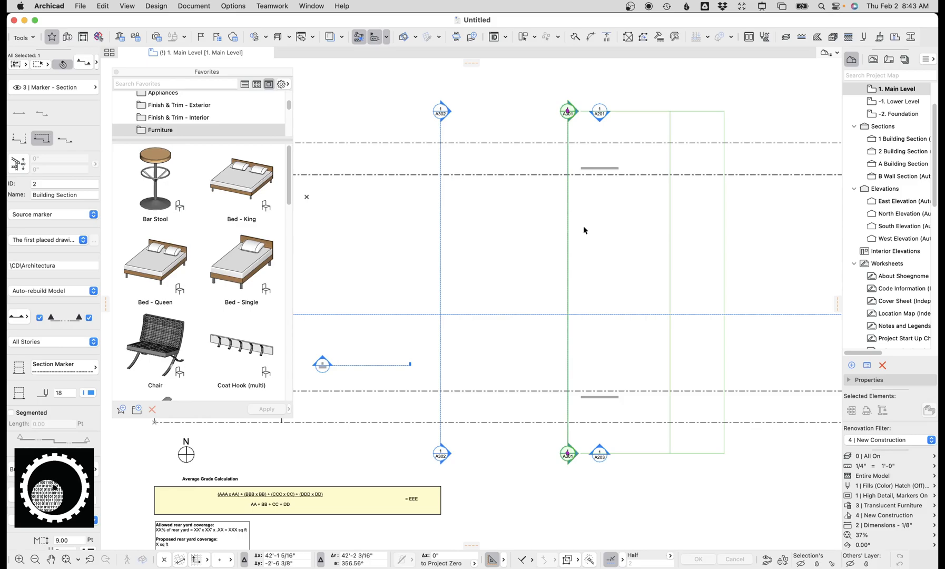
{"action": "left_click", "coordinate": [850, 565]}
Hide the layers of the North Elevation marker and the remaining A501 marker inside the lot
{"action": "left_click", "coordinate": [598, 114]}
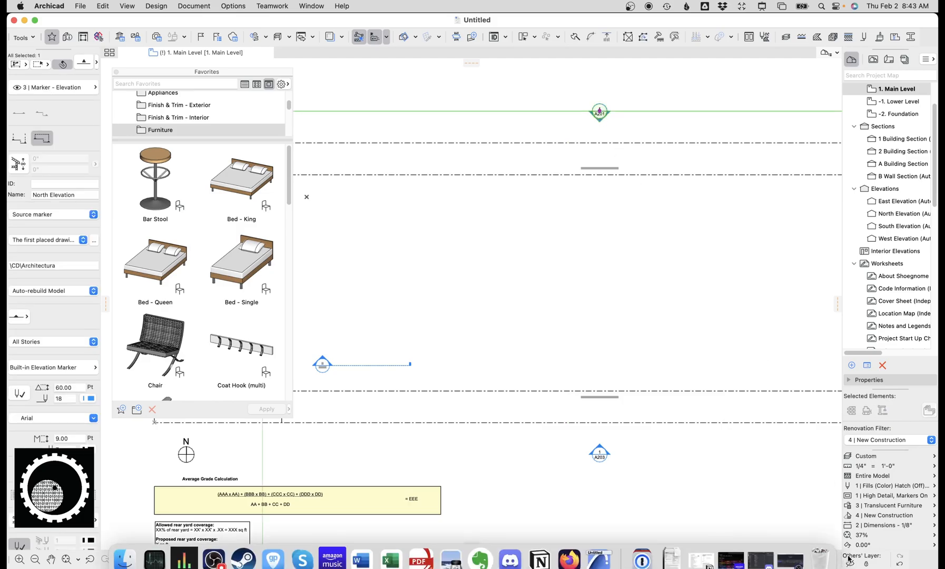
{"action": "left_click", "coordinate": [801, 564]}
{"action": "left_click", "coordinate": [368, 366]}
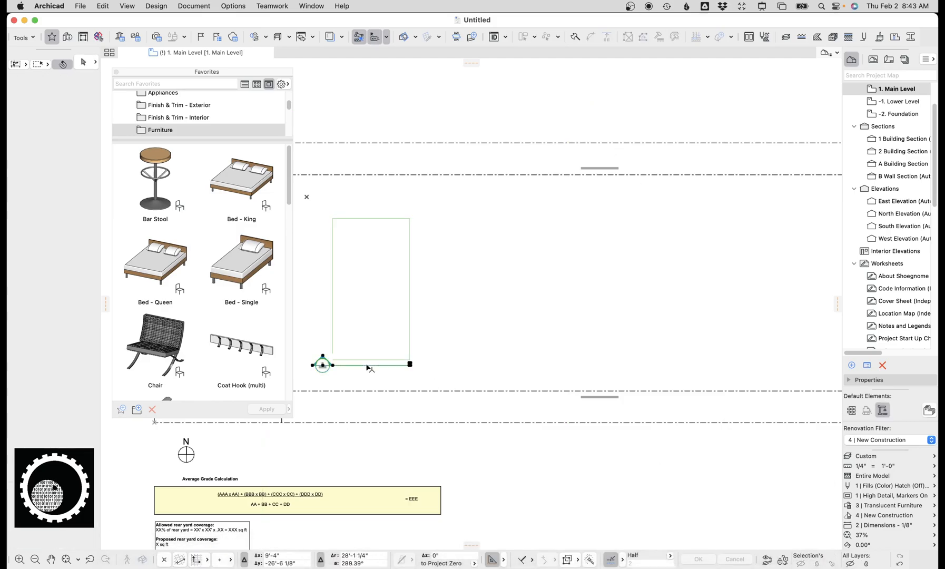
{"action": "left_click", "coordinate": [801, 565]}
Set the coordinate origin at the southwest corner of the property line polyline
{"action": "scroll", "coordinate": [460, 269], "scroll_direction": "left", "scroll_amount": 5}
{"action": "scroll", "coordinate": [588, 267], "scroll_direction": "up", "scroll_amount": 5}
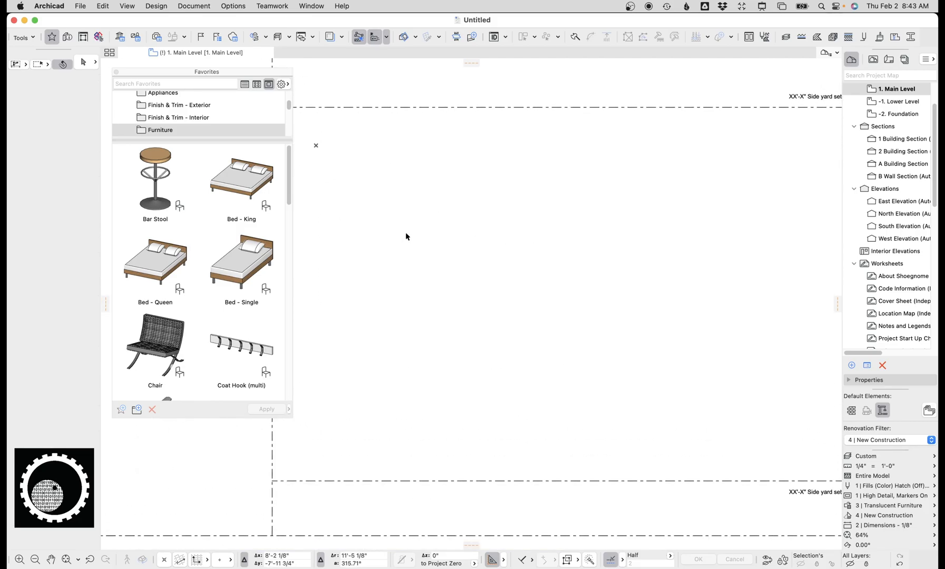
{"action": "scroll", "coordinate": [417, 234], "scroll_direction": "down", "scroll_amount": 3}
{"action": "scroll", "coordinate": [418, 234], "scroll_direction": "left", "scroll_amount": 3}
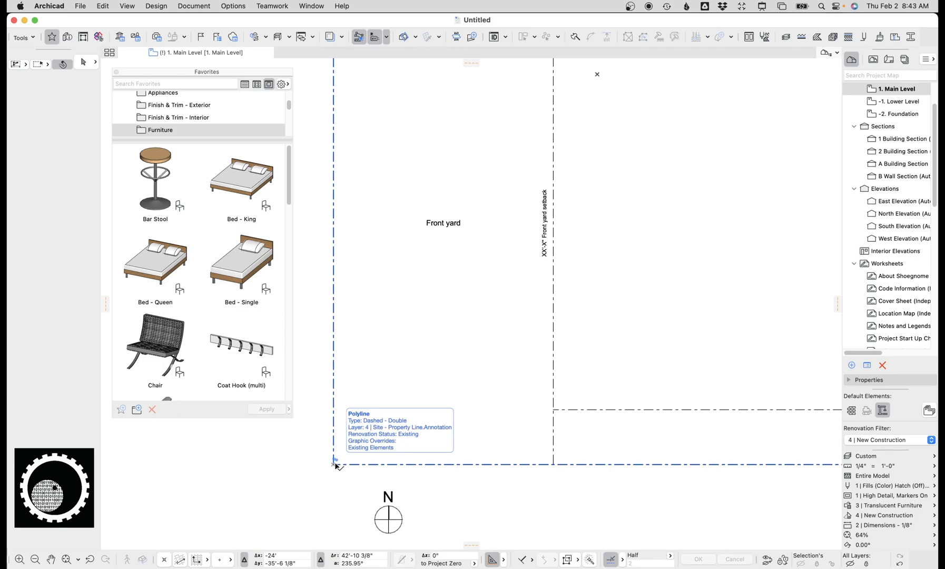
{"action": "key", "text": "alt+shift"}
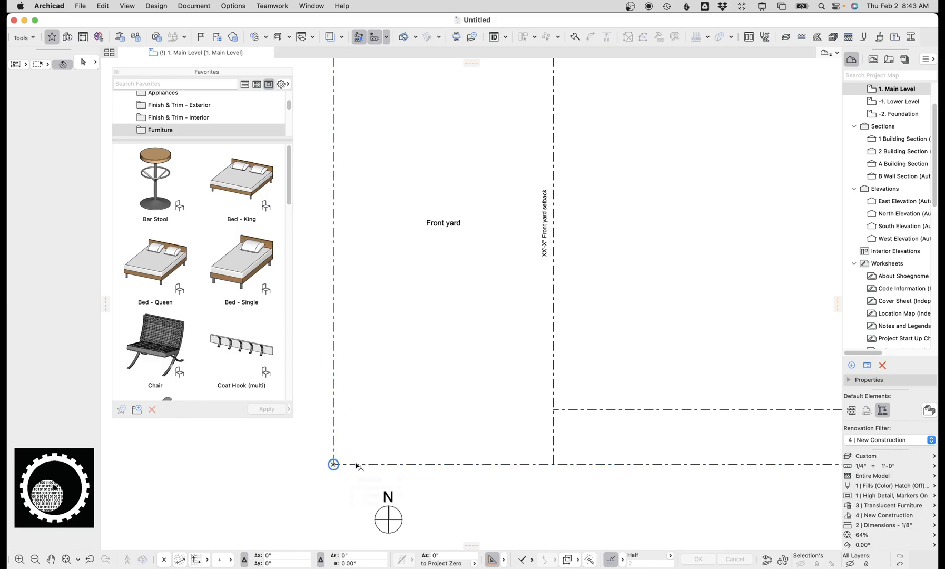
{"action": "scroll", "coordinate": [348, 466], "scroll_direction": "down", "scroll_amount": 4}
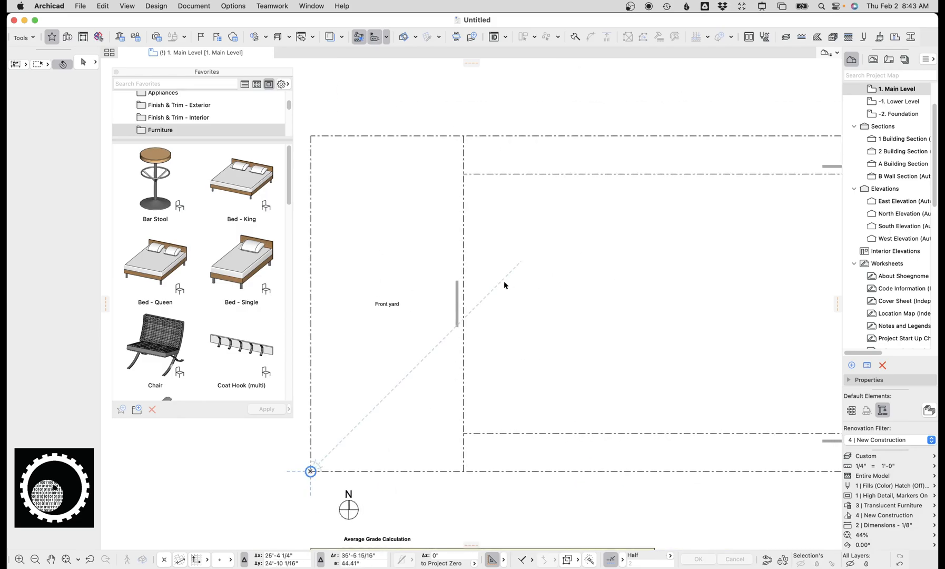
Draw a polyline with the Construction Line favorite from the property's southwest corner, 40' east along the property line and 15' north
{"action": "left_click", "coordinate": [22, 37]}
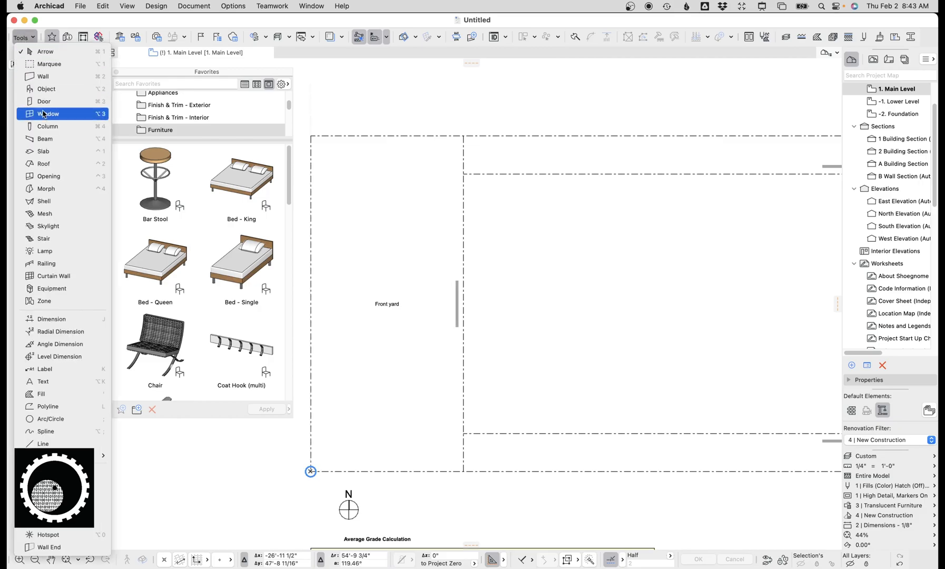
{"action": "left_click", "coordinate": [74, 413]}
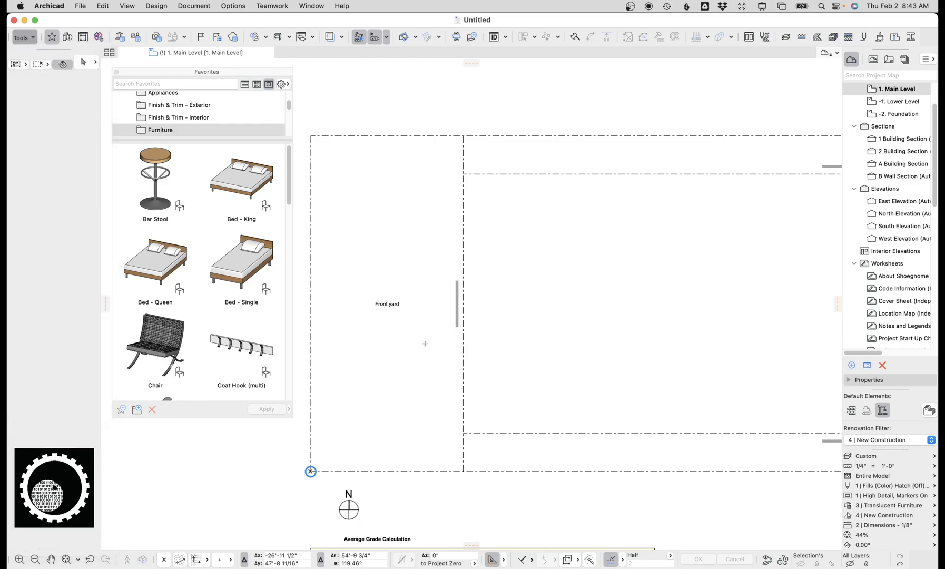
{"action": "left_click", "coordinate": [97, 64]}
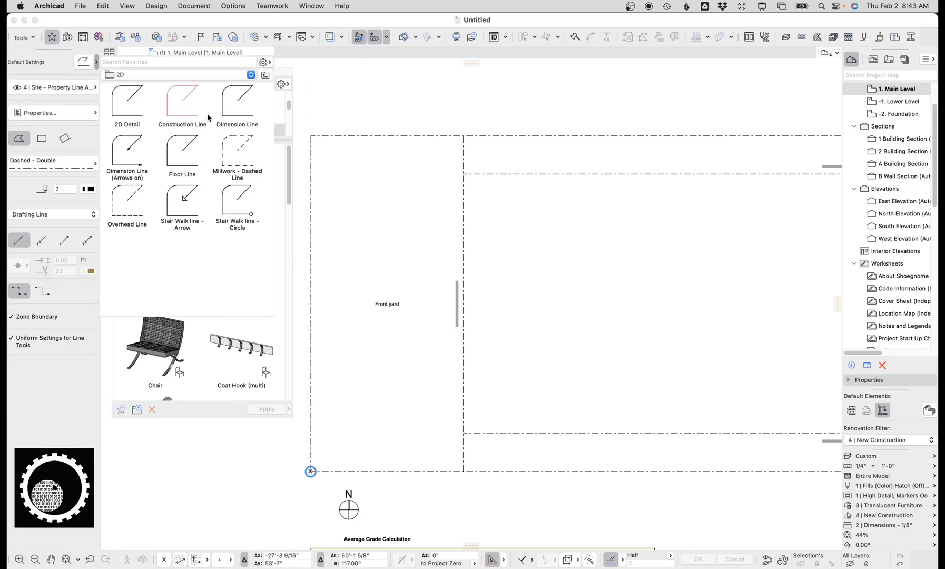
{"action": "left_click", "coordinate": [185, 103]}
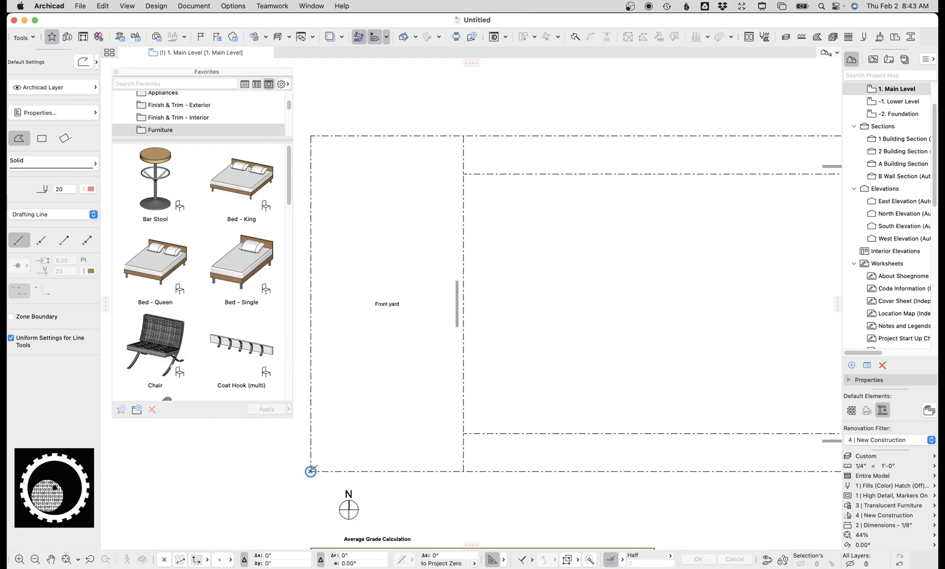
{"action": "left_click", "coordinate": [311, 471]}
{"action": "type", "text": "40"}
{"action": "key", "text": "Return"}
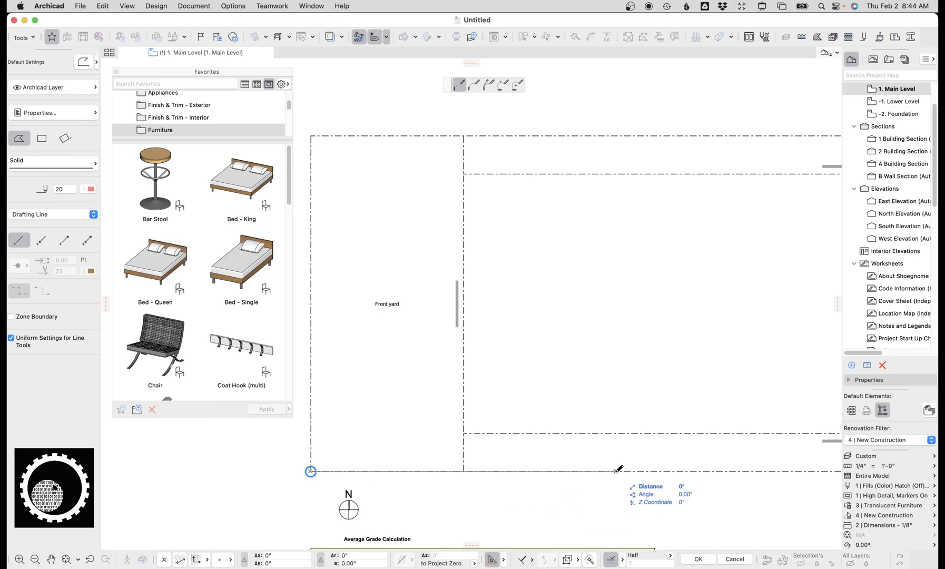
{"action": "type", "text": "15"}
{"action": "key", "text": "Return"}
{"action": "key", "text": "Return"}
{"action": "middle_click_drag", "start_coordinate": [609, 366], "coordinate": [578, 335]}
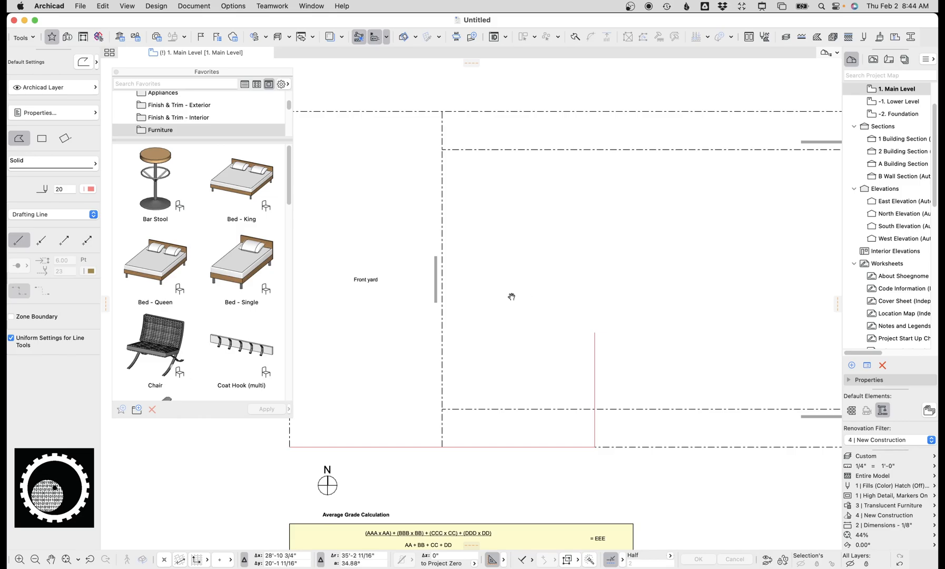
{"action": "middle_click_drag", "start_coordinate": [509, 294], "coordinate": [471, 289]}
{"action": "key", "text": "Escape"}
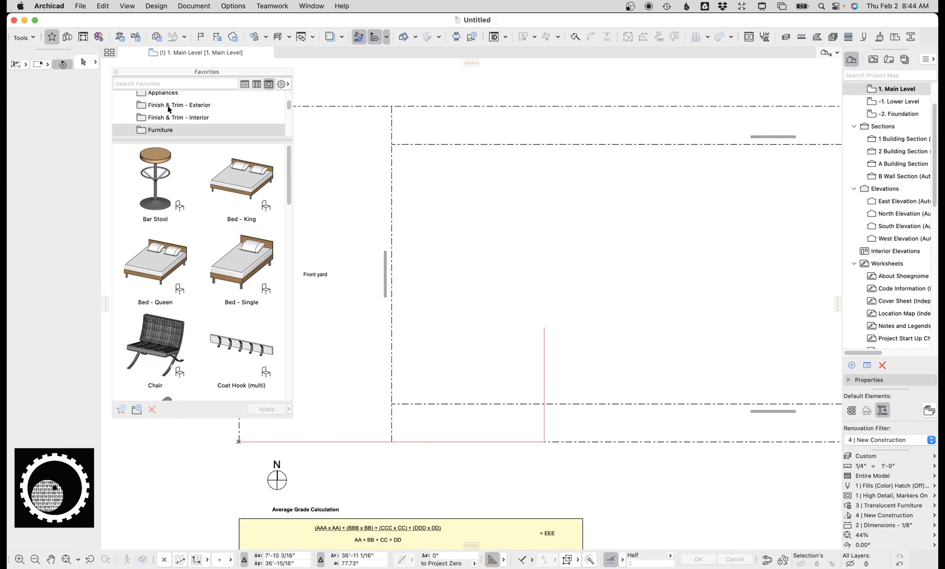
Start a wall with the Interior Wall (2x4) favorite at the north end of the construction polyline and run it 5' north
{"action": "left_click", "coordinate": [23, 37]}
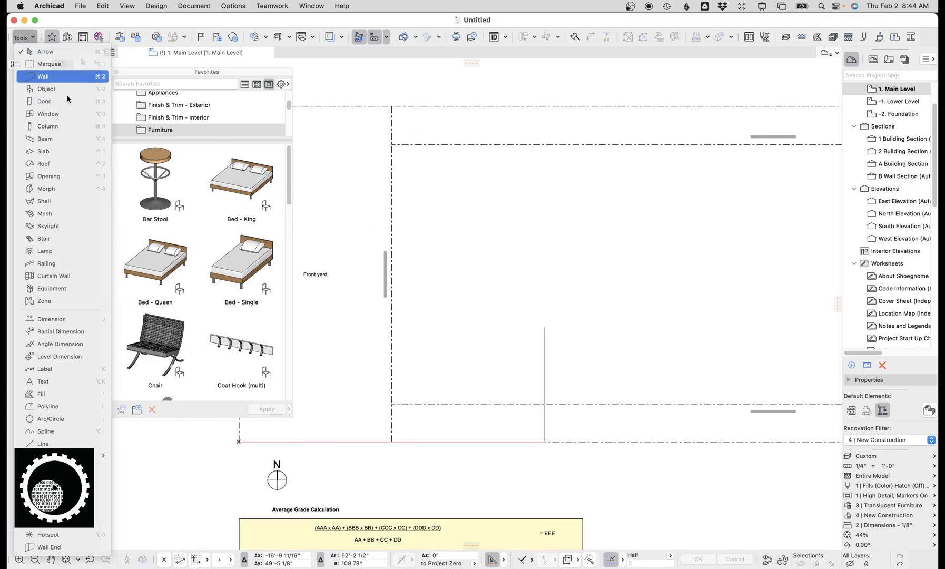
{"action": "left_click", "coordinate": [47, 76]}
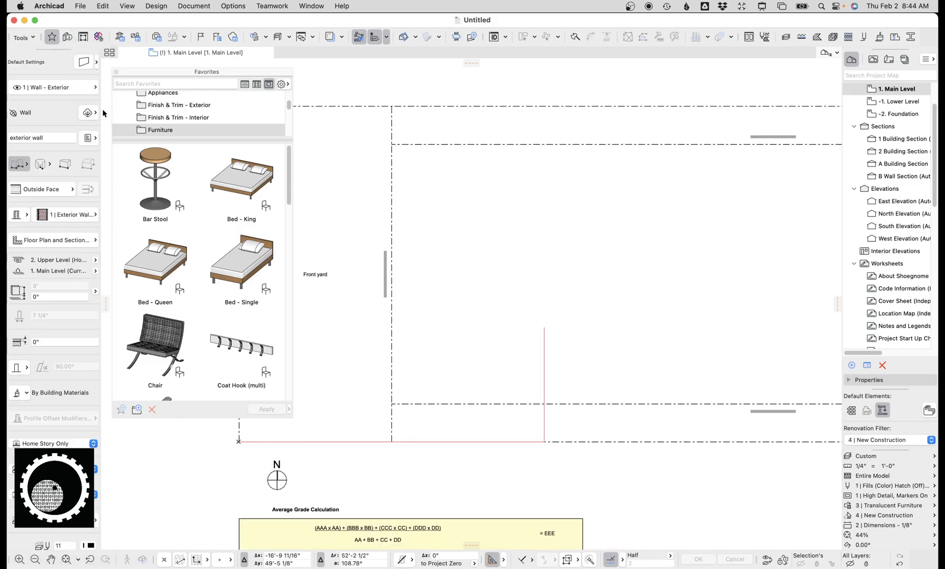
{"action": "left_click", "coordinate": [97, 64]}
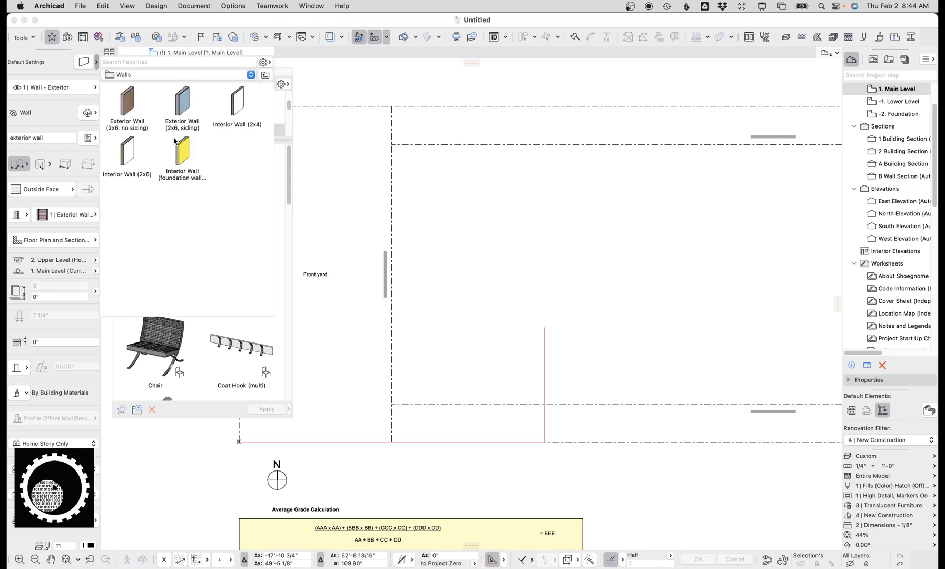
{"action": "double_click", "coordinate": [237, 105]}
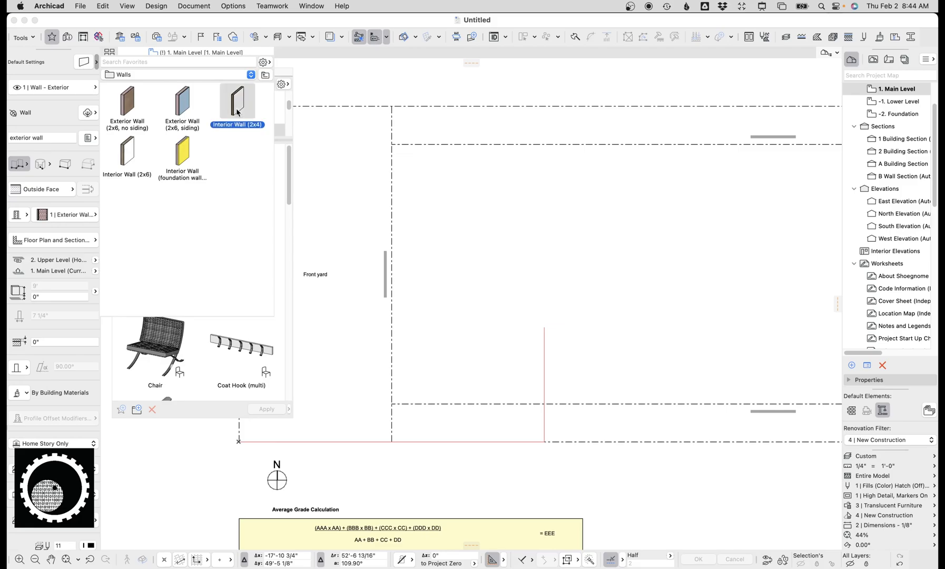
{"action": "scroll", "coordinate": [545, 326], "scroll_direction": "up", "scroll_amount": 4}
{"action": "left_click", "coordinate": [544, 324]}
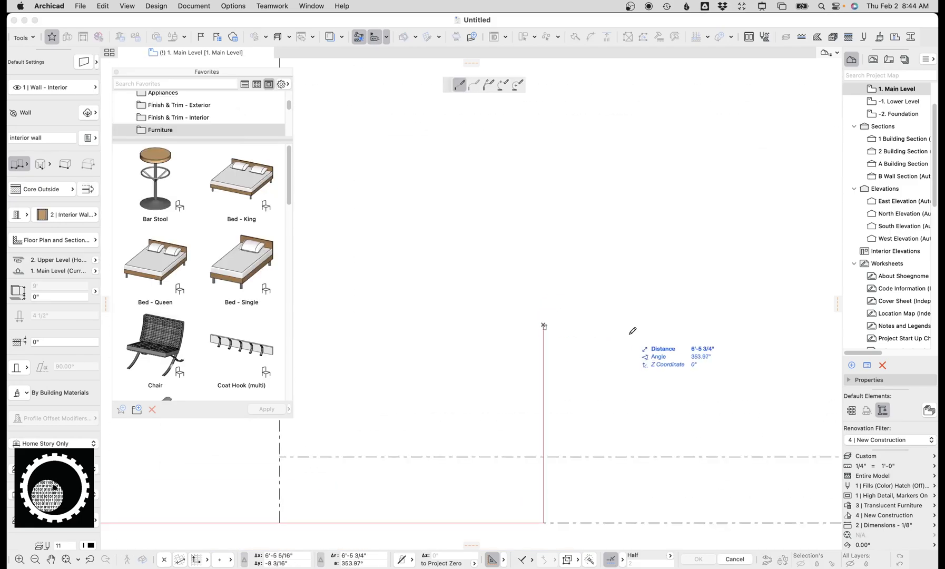
{"action": "scroll", "coordinate": [574, 337], "scroll_direction": "right", "scroll_amount": 5}
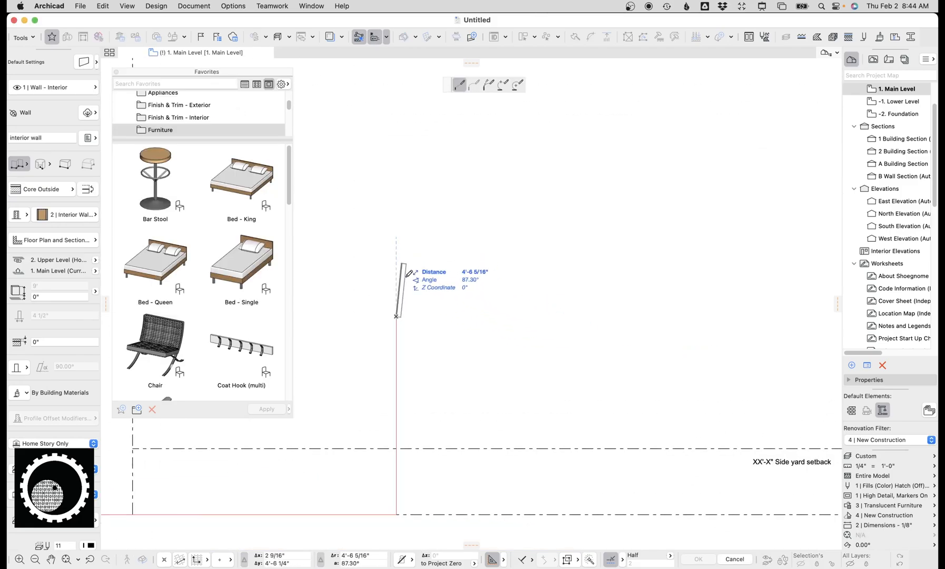
{"action": "middle_click_drag", "start_coordinate": [398, 243], "coordinate": [524, 265]}
{"action": "key", "text": "Tab"}
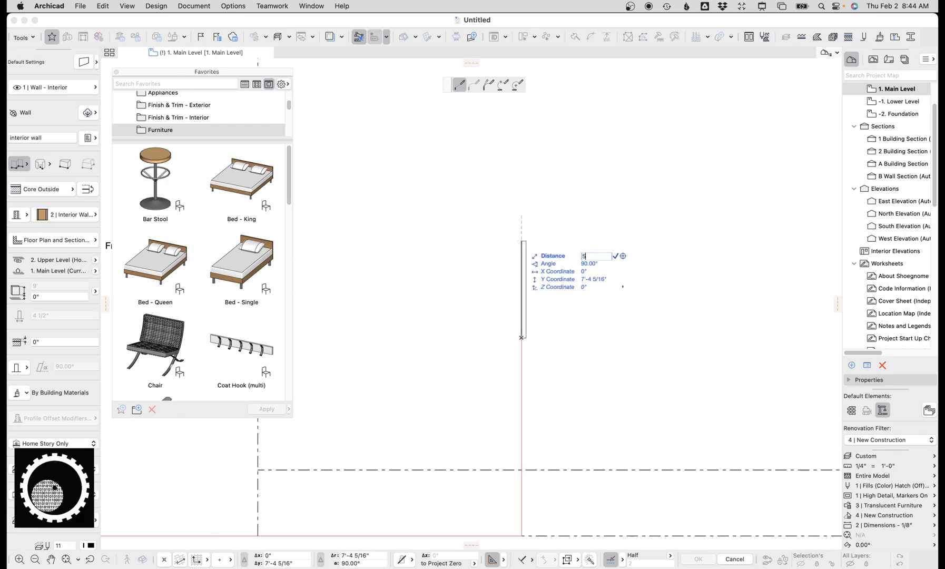
{"action": "left_click", "coordinate": [522, 272]}
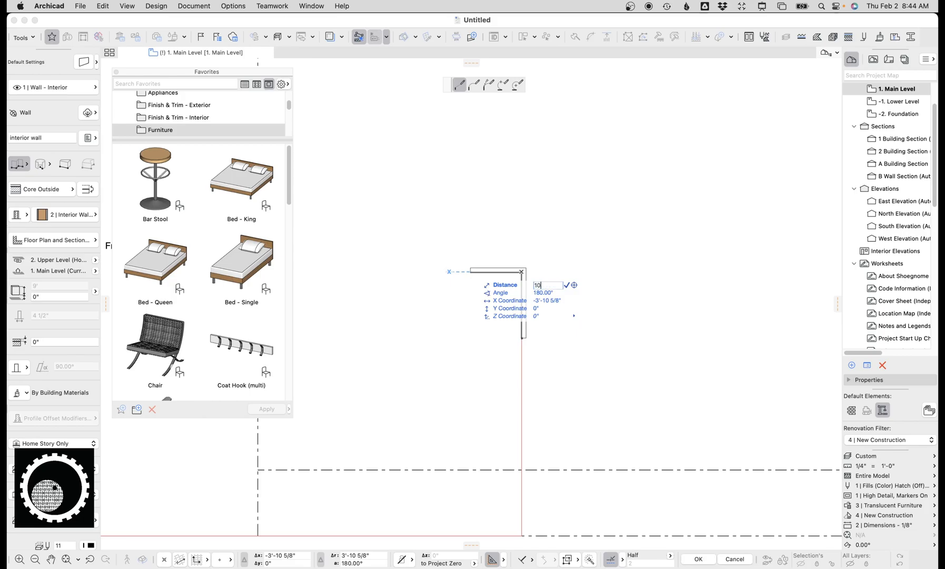
Continue the walls 10' west and 5' south, and close the rectangle at its starting corner
{"action": "left_click", "coordinate": [390, 271]}
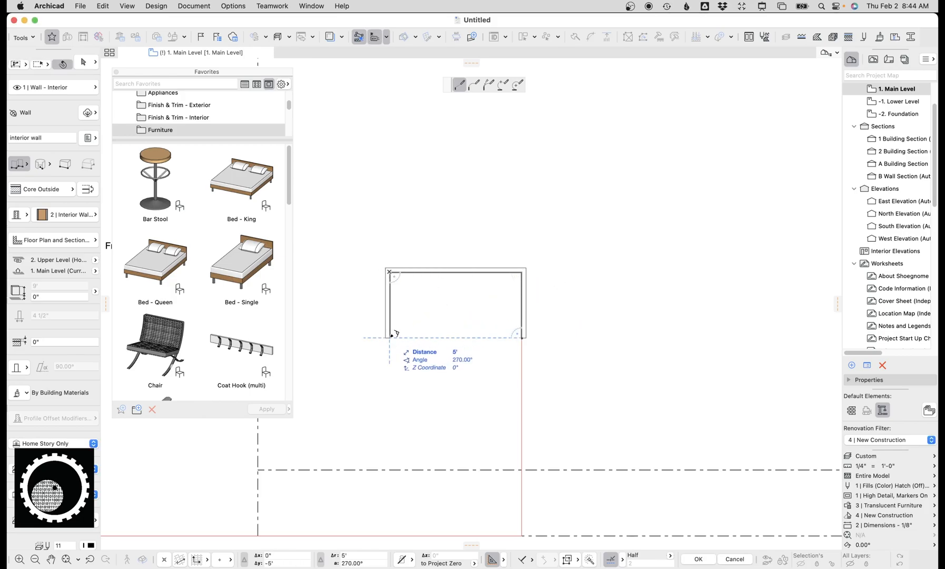
{"action": "left_click", "coordinate": [392, 337]}
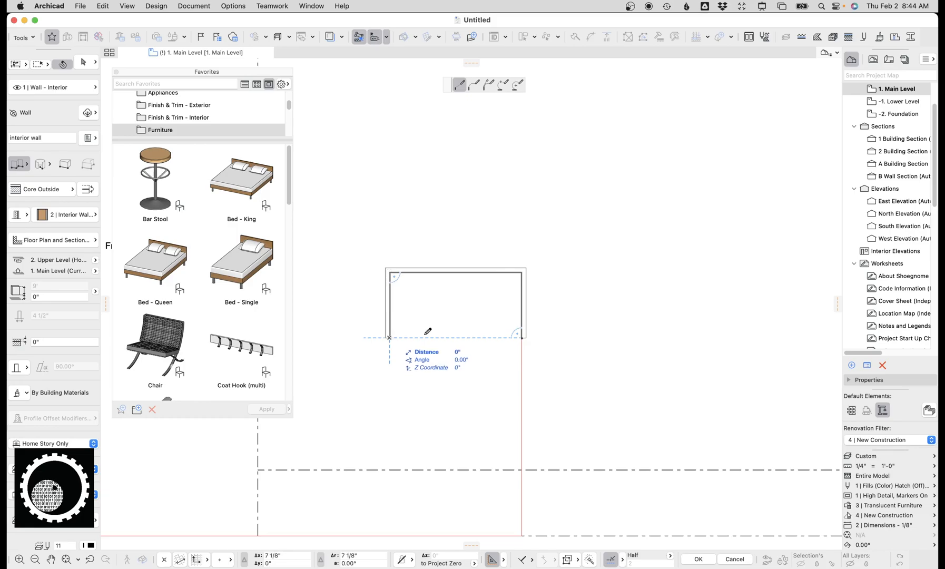
{"action": "left_click", "coordinate": [522, 338]}
{"action": "scroll", "coordinate": [473, 320], "scroll_direction": "up", "scroll_amount": 3}
{"action": "middle_click_drag", "start_coordinate": [474, 319], "coordinate": [543, 316]}
{"action": "scroll", "coordinate": [498, 307], "scroll_direction": "up", "scroll_amount": 2}
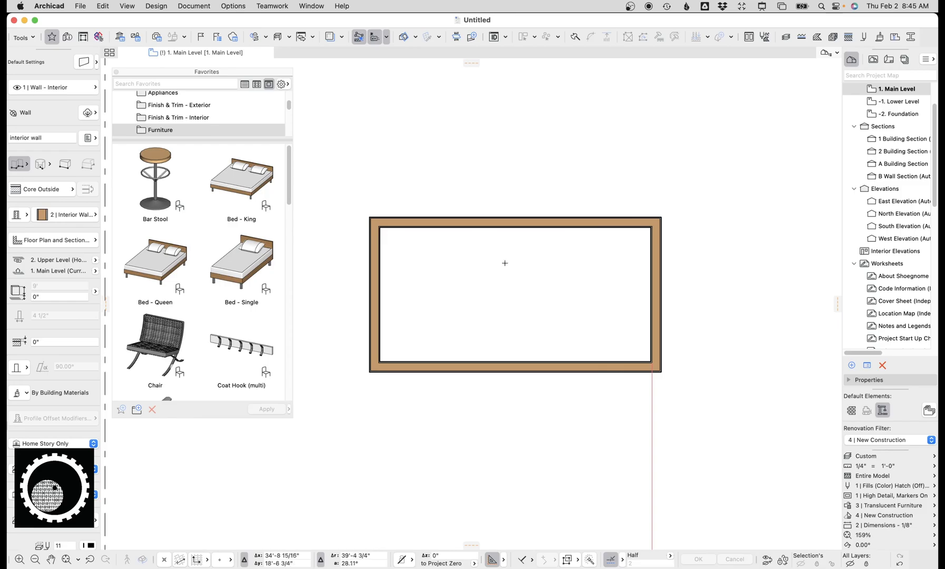
Load the Interior Wall (2x6) favorite and review the Exclude Home Story and Exclude ID / Home Story sets in the Element Transfer Settings
{"action": "left_click", "coordinate": [96, 63]}
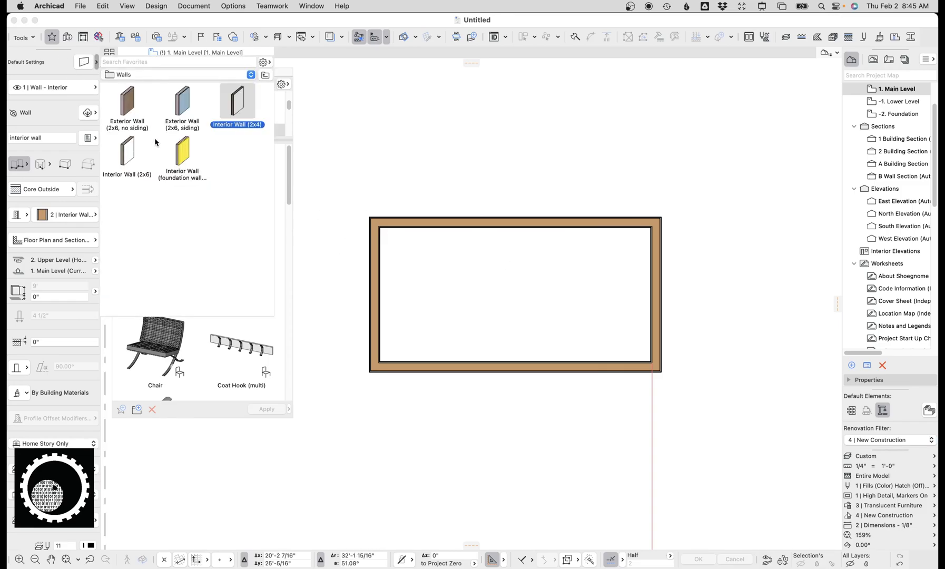
{"action": "double_click", "coordinate": [127, 151]}
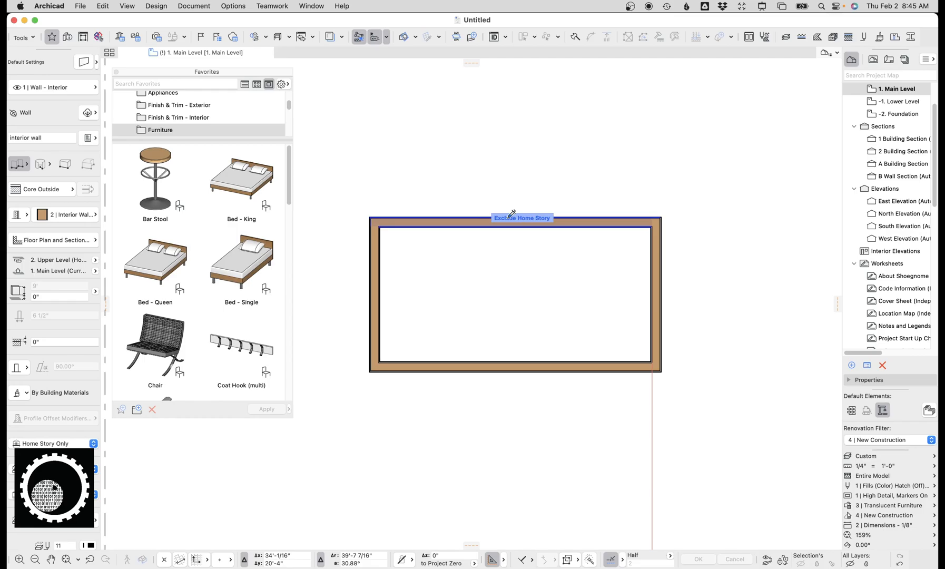
{"action": "left_click", "coordinate": [509, 217]}
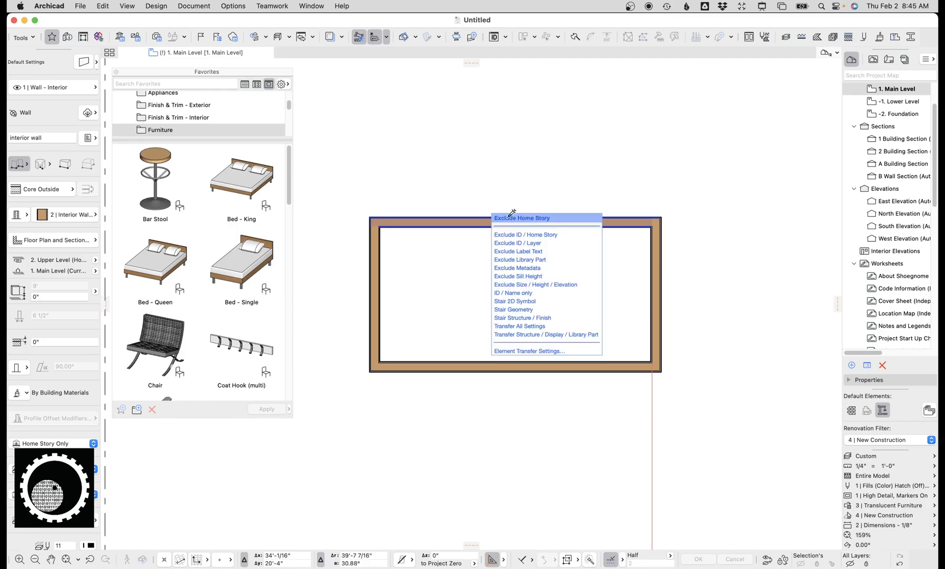
{"action": "left_click", "coordinate": [519, 351]}
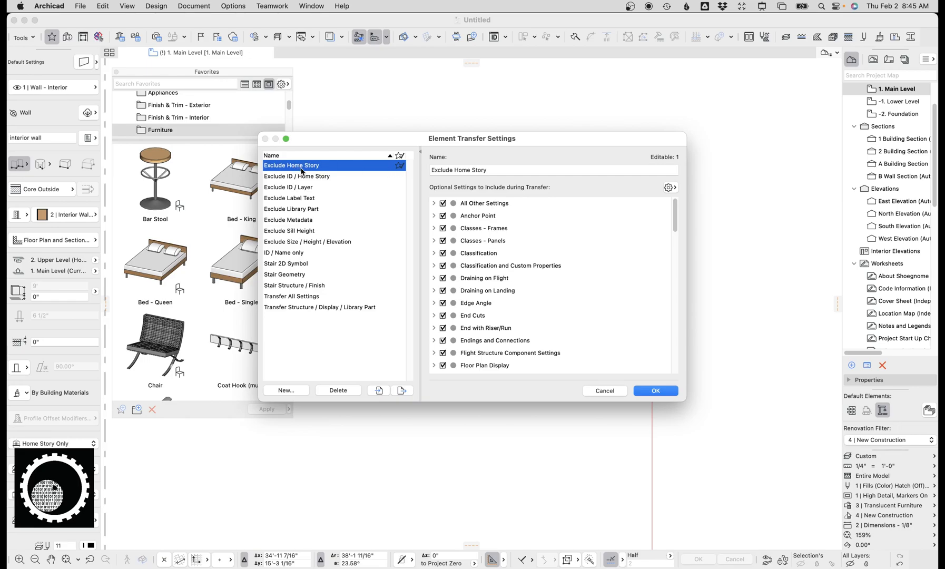
{"action": "left_click", "coordinate": [314, 177]}
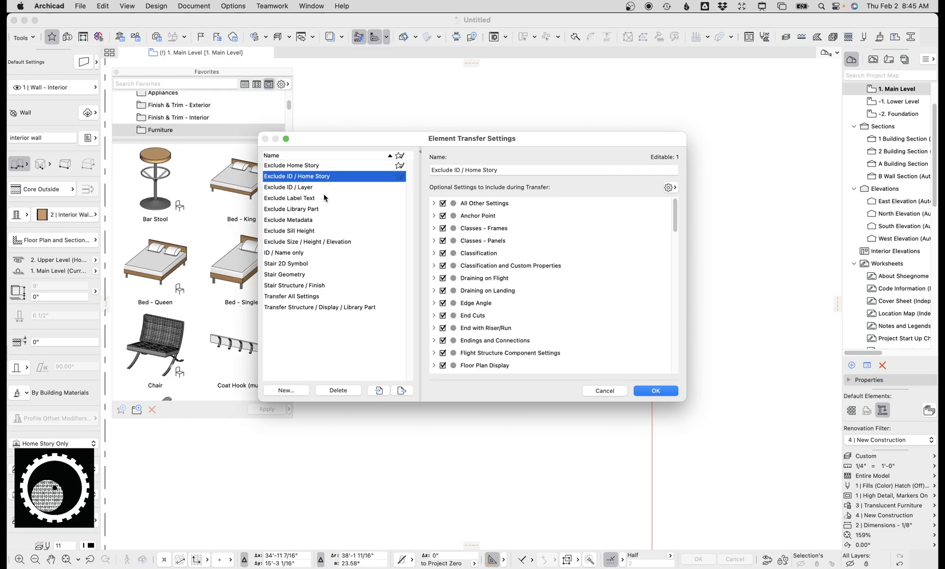
{"action": "left_click", "coordinate": [315, 167]}
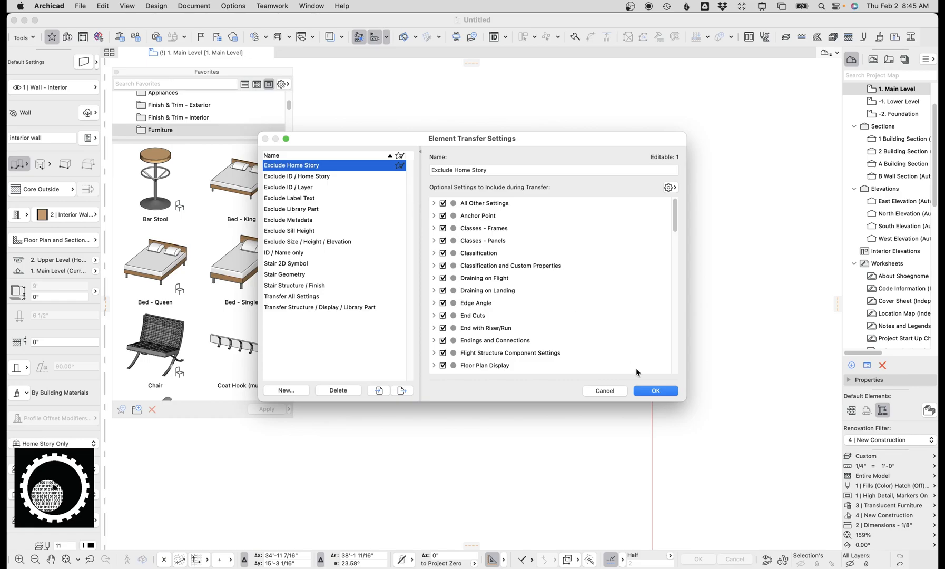
{"action": "left_click", "coordinate": [605, 390]}
Transfer the Interior Wall (2x6) settings to the rectangle's north wall
{"action": "left_click", "coordinate": [477, 185]}
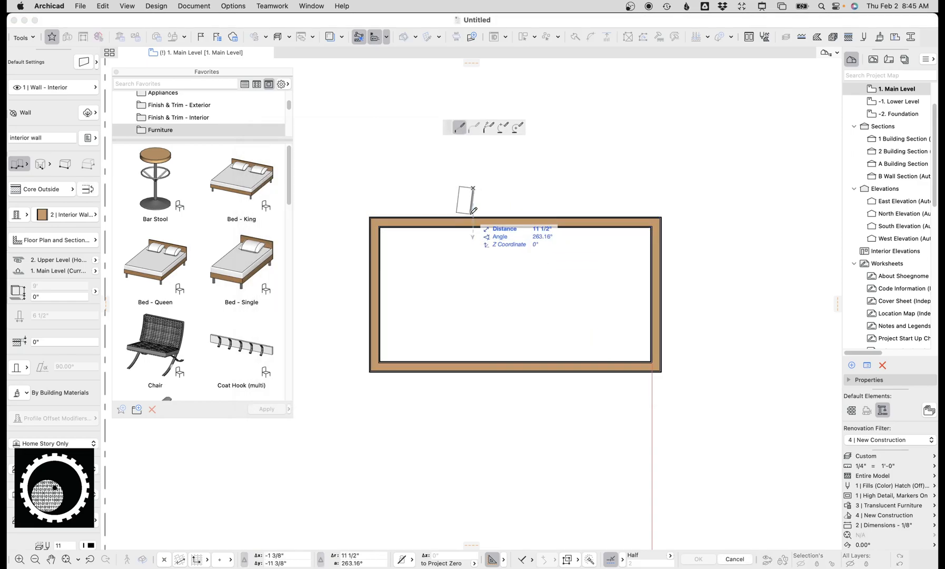
{"action": "key", "text": "Escape"}
{"action": "left_click", "coordinate": [484, 218], "text": "alt+super"}
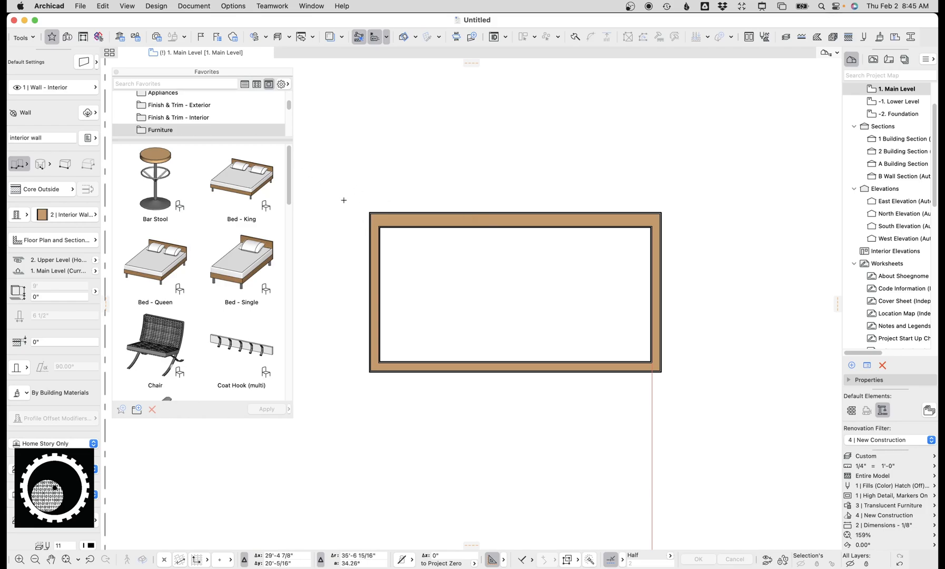
Load the Exterior Wall (2x6, no siding) favorite and transfer its settings to the rectangle's west wall
{"action": "left_click", "coordinate": [97, 63]}
{"action": "double_click", "coordinate": [184, 106]}
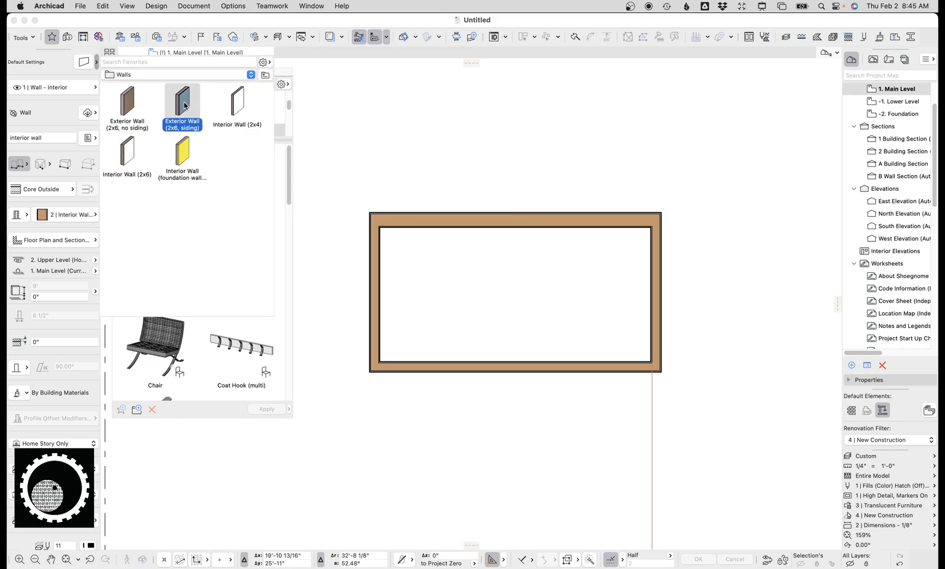
{"action": "left_click", "coordinate": [97, 64]}
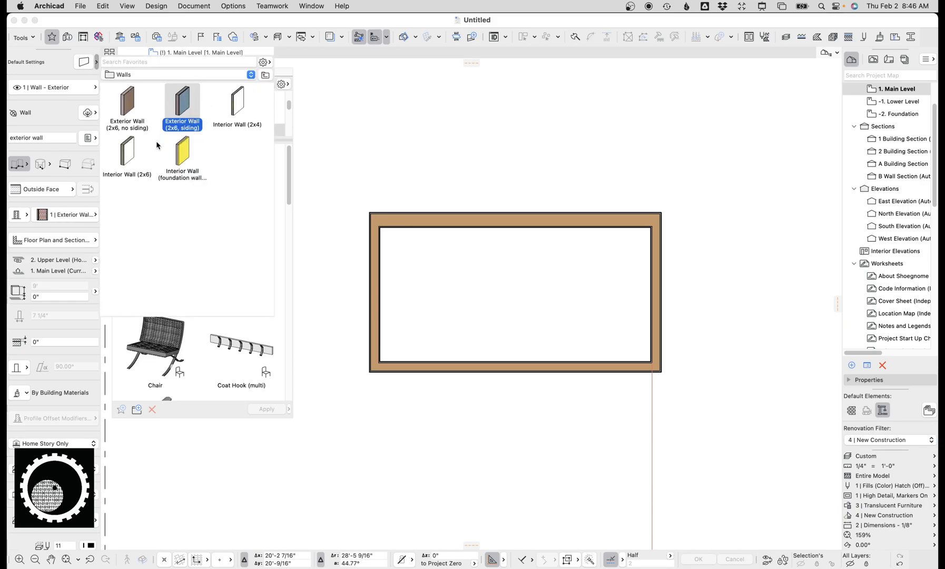
{"action": "double_click", "coordinate": [138, 108]}
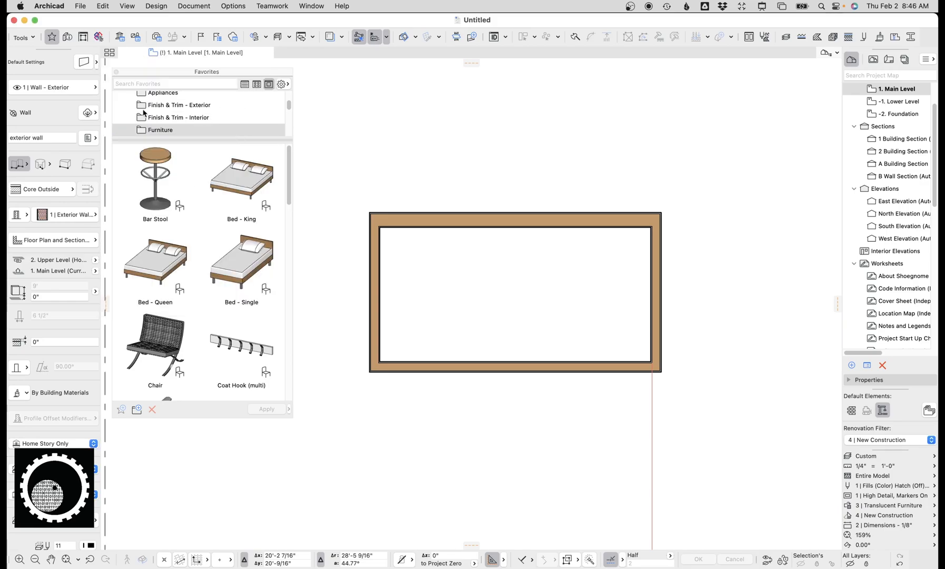
{"action": "left_click", "coordinate": [376, 262], "text": "alt+super"}
{"action": "scroll", "coordinate": [400, 292], "scroll_direction": "up", "scroll_amount": 2}
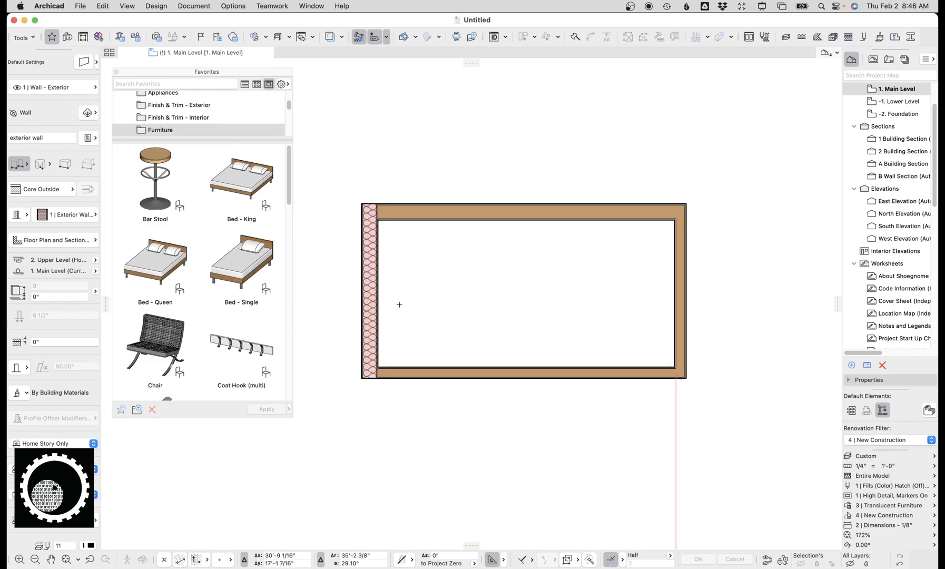
{"action": "key", "text": "Escape"}
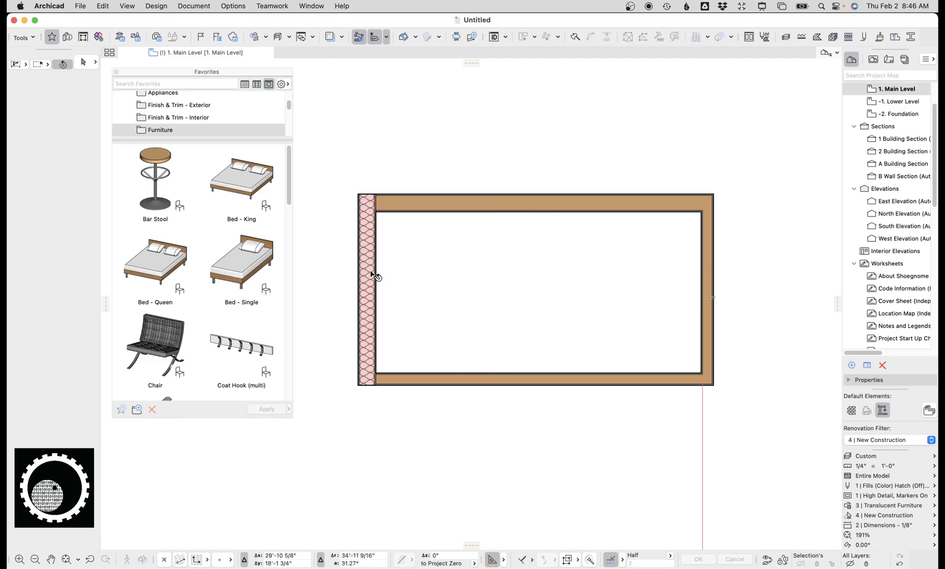
Place a window from the Awning Window favorite at the midpoint of the west wall, with its outside facing west
{"action": "mouse_move", "coordinate": [356, 254]}
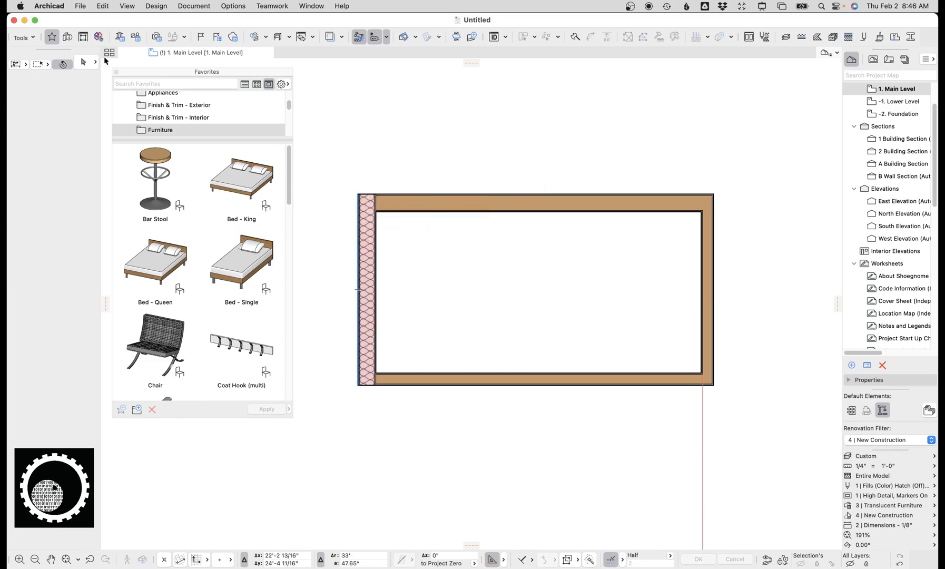
{"action": "left_click", "coordinate": [28, 38]}
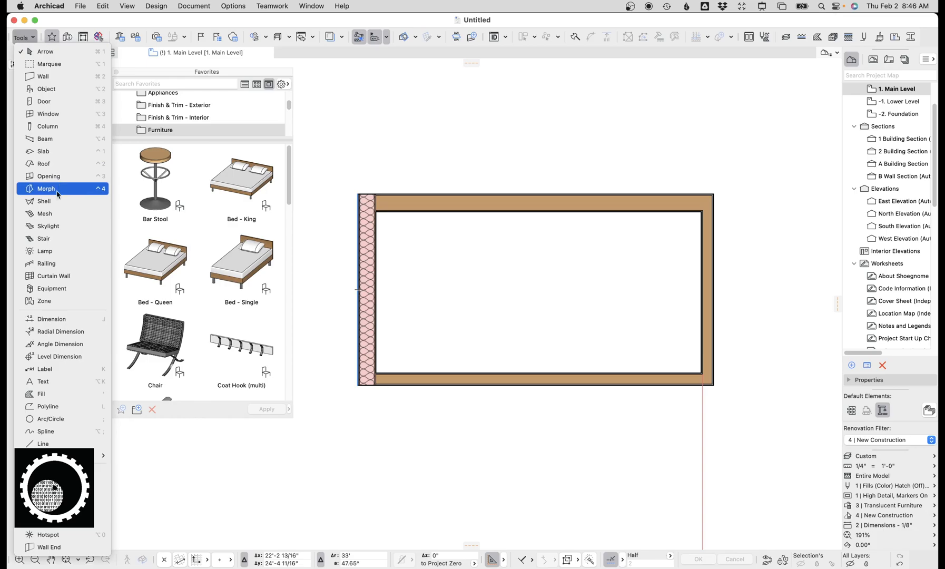
{"action": "left_click", "coordinate": [48, 115]}
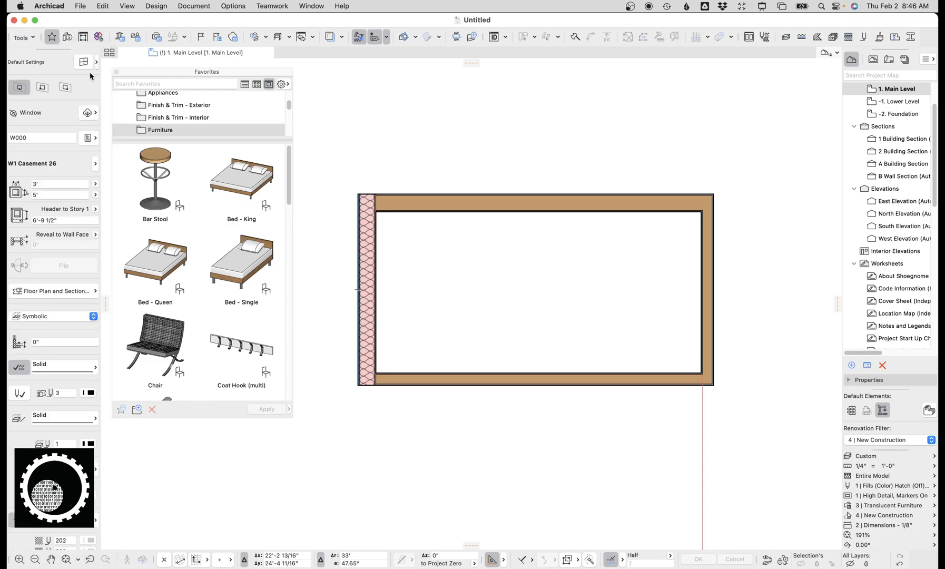
{"action": "left_click", "coordinate": [97, 63]}
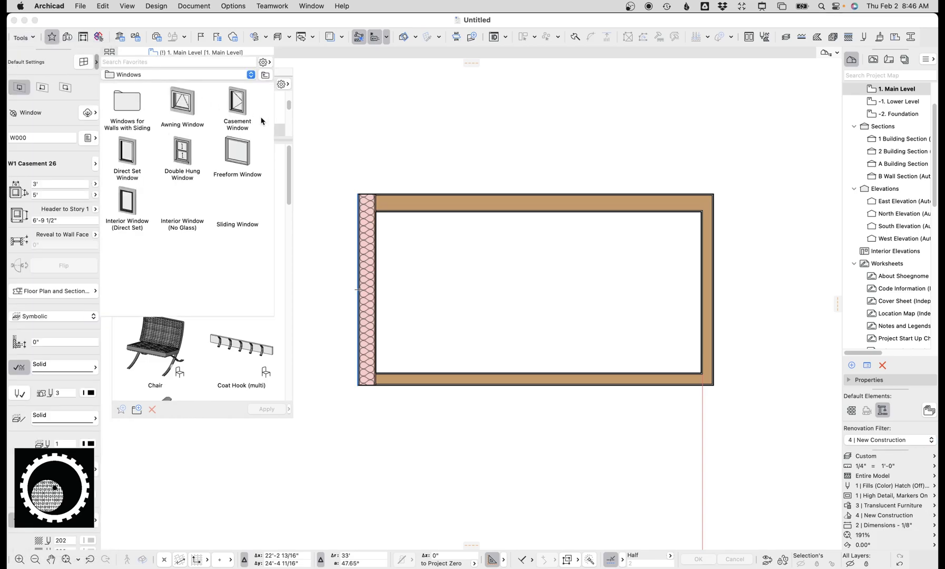
{"action": "left_click", "coordinate": [185, 110]}
{"action": "double_click", "coordinate": [184, 109]}
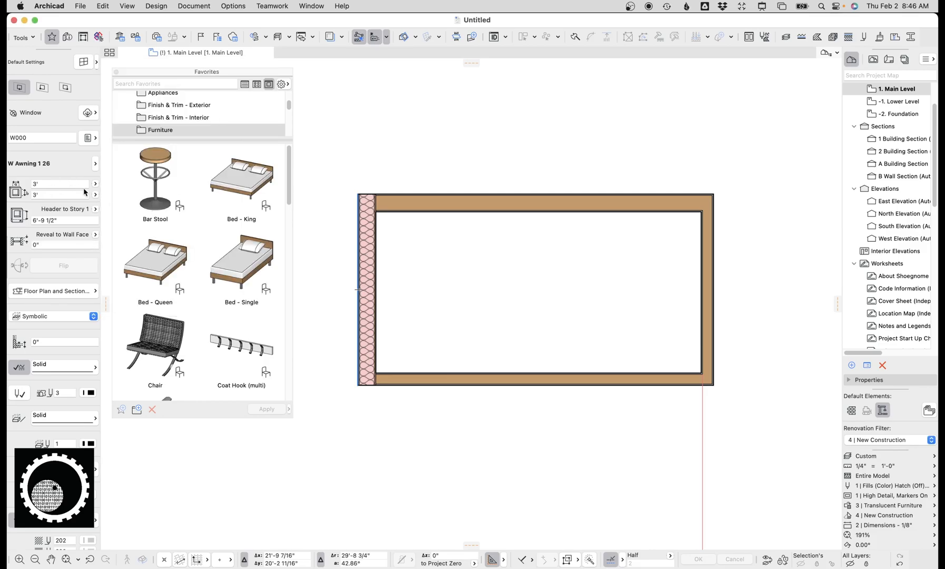
{"action": "left_click", "coordinate": [351, 289]}
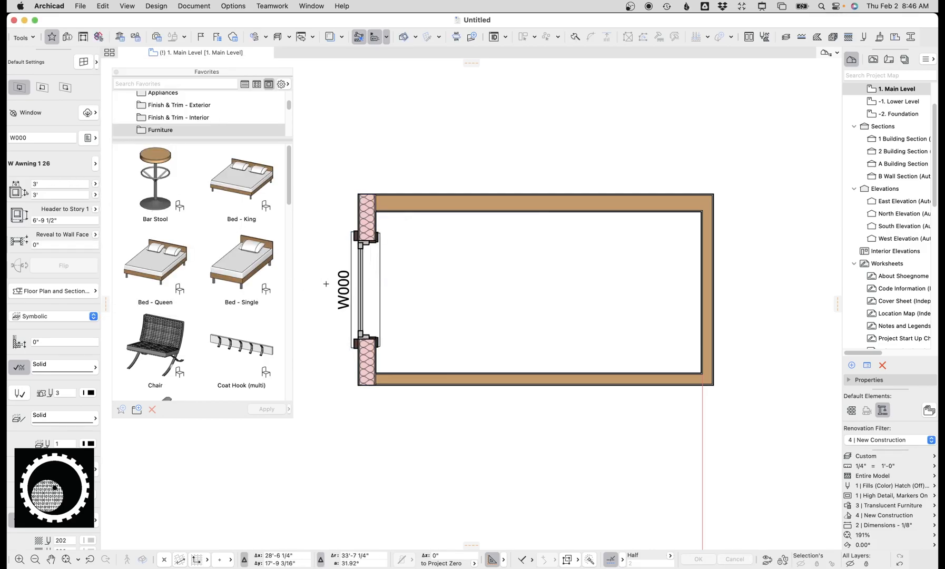
Activate the Door tool and load the Interior - Pocket Door favorite from the Interior Doors folder
{"action": "left_click", "coordinate": [31, 38]}
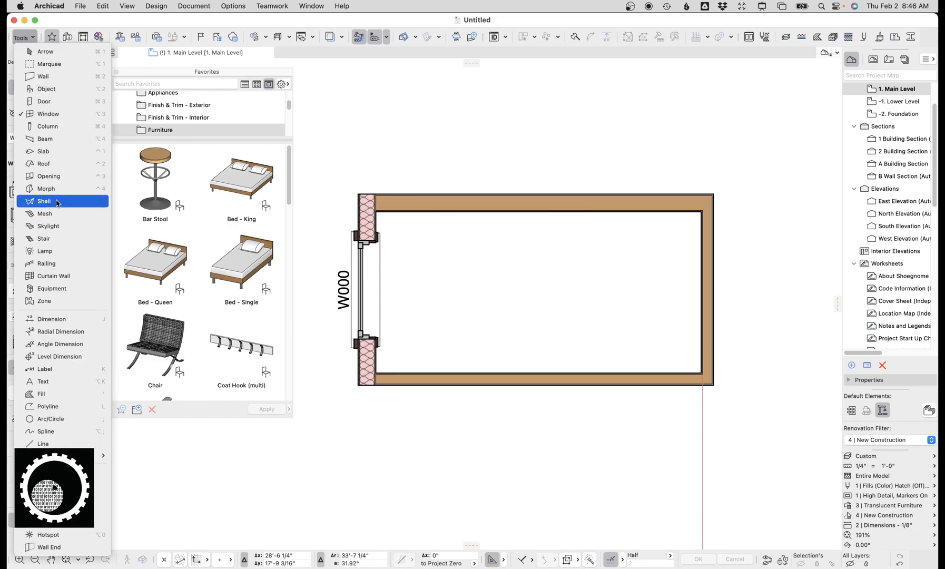
{"action": "left_click", "coordinate": [44, 101]}
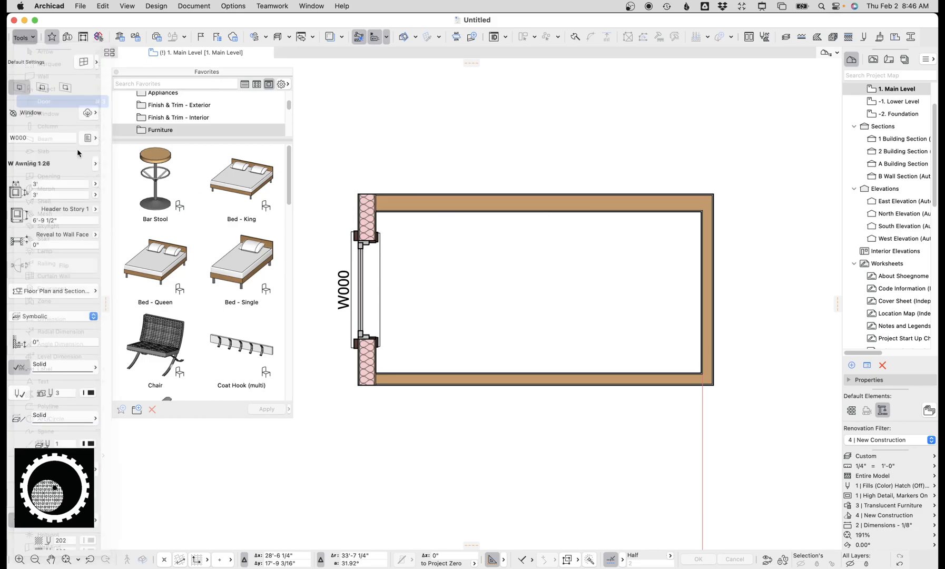
{"action": "left_click", "coordinate": [98, 61]}
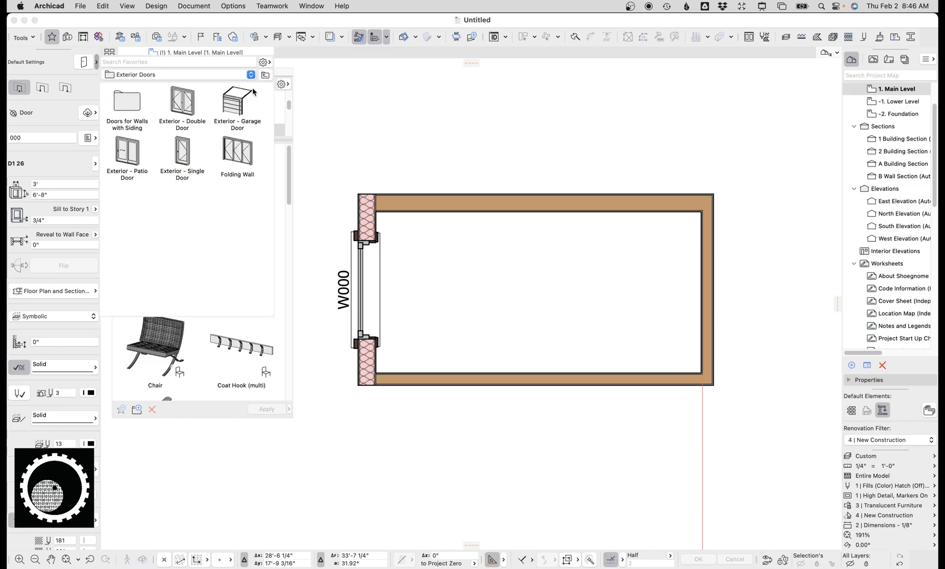
{"action": "left_click", "coordinate": [265, 74]}
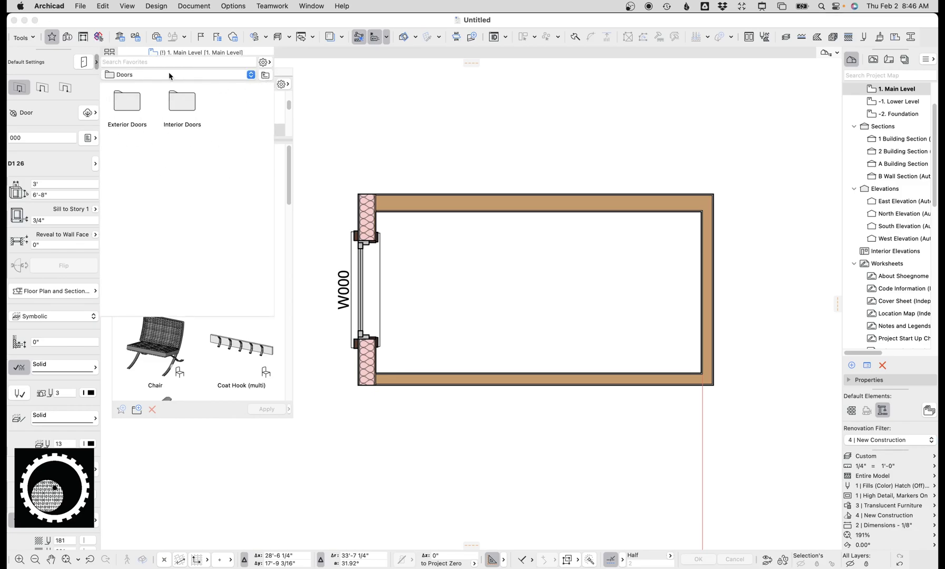
{"action": "double_click", "coordinate": [184, 103]}
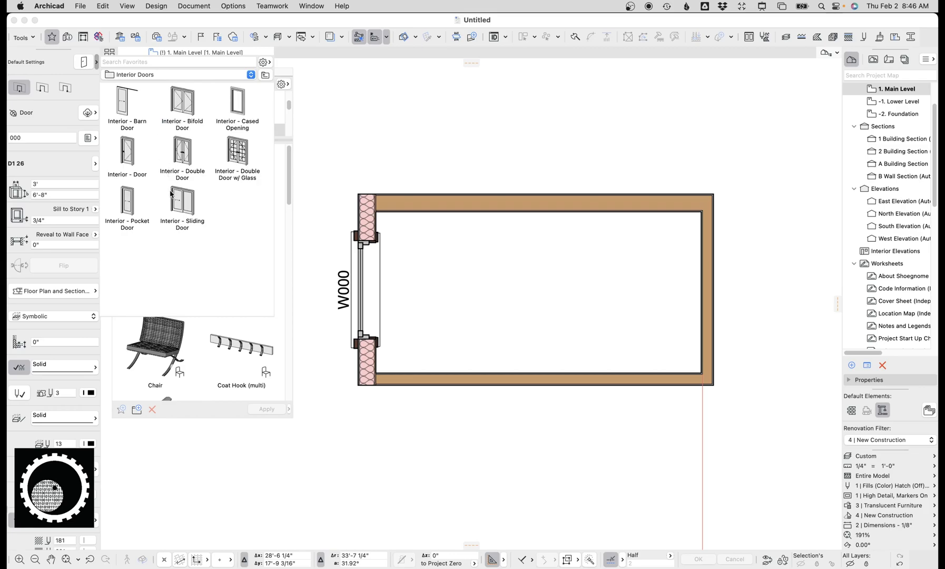
{"action": "double_click", "coordinate": [129, 199]}
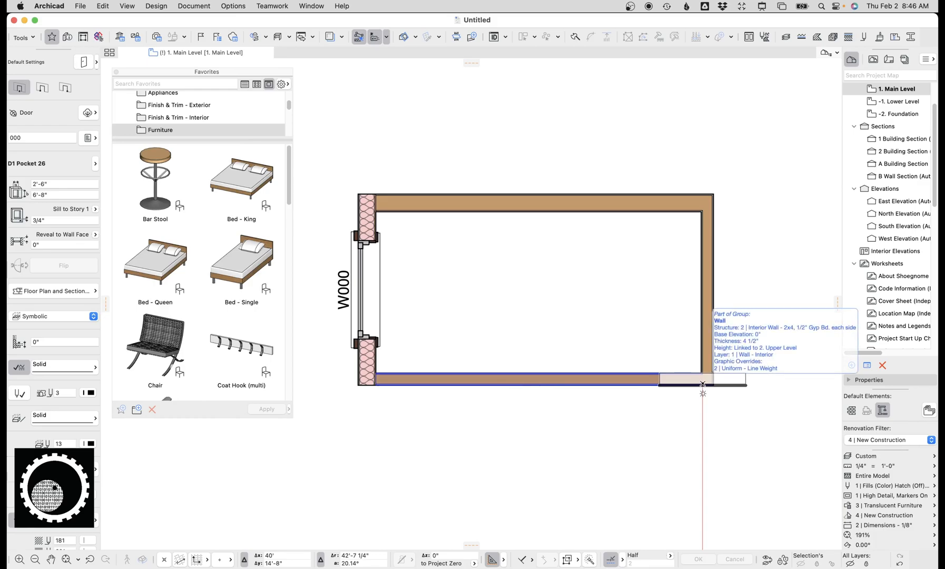
Place the pocket door at the east end of the south wall, with its pocket extending west
{"action": "scroll", "coordinate": [703, 386], "scroll_direction": "up", "scroll_amount": 5}
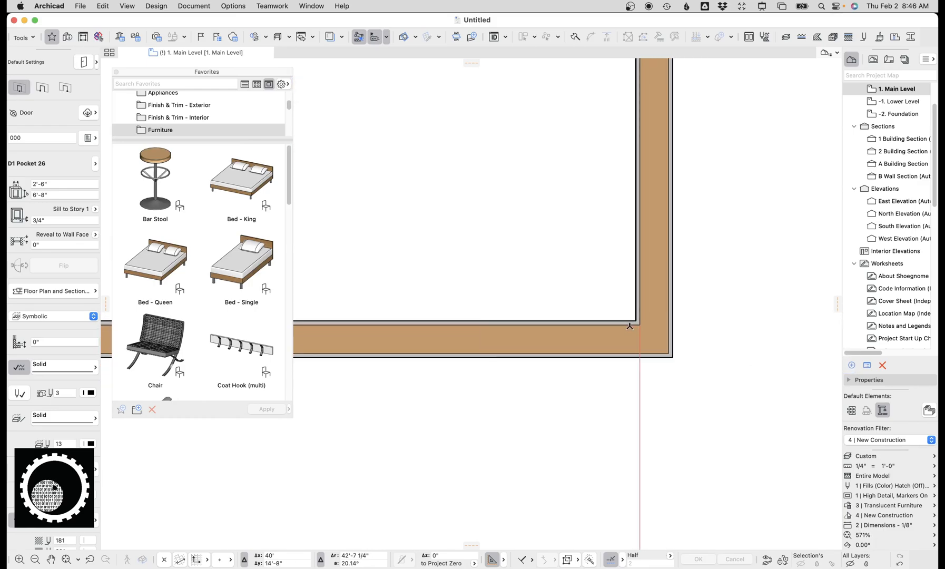
{"action": "left_click", "coordinate": [640, 352]}
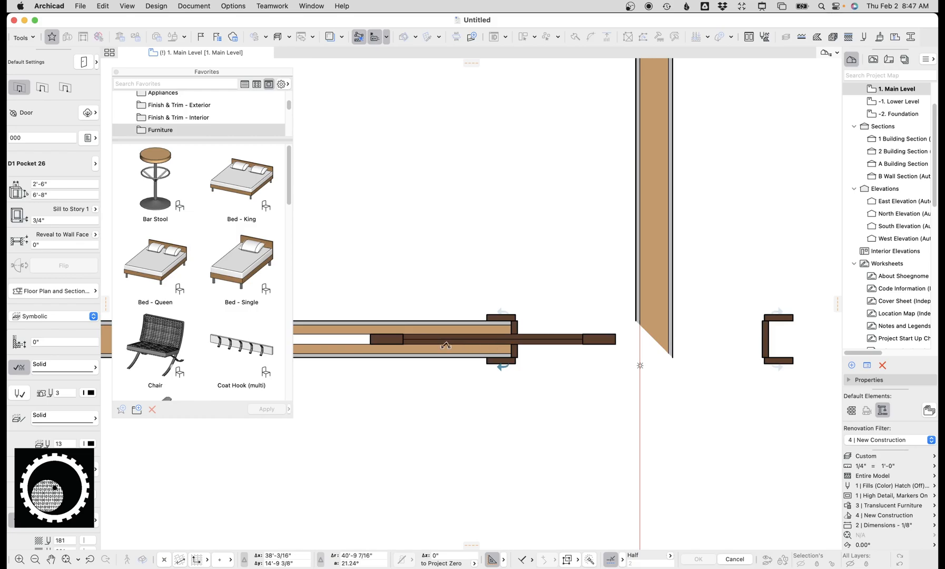
{"action": "left_click", "coordinate": [443, 346]}
Move the pocket door 2' west along the south wall and deselect it
{"action": "scroll", "coordinate": [459, 345], "scroll_direction": "down", "scroll_amount": 5}
{"action": "left_click", "coordinate": [468, 345], "text": "shift"}
{"action": "middle_click_drag", "start_coordinate": [468, 344], "coordinate": [645, 360]}
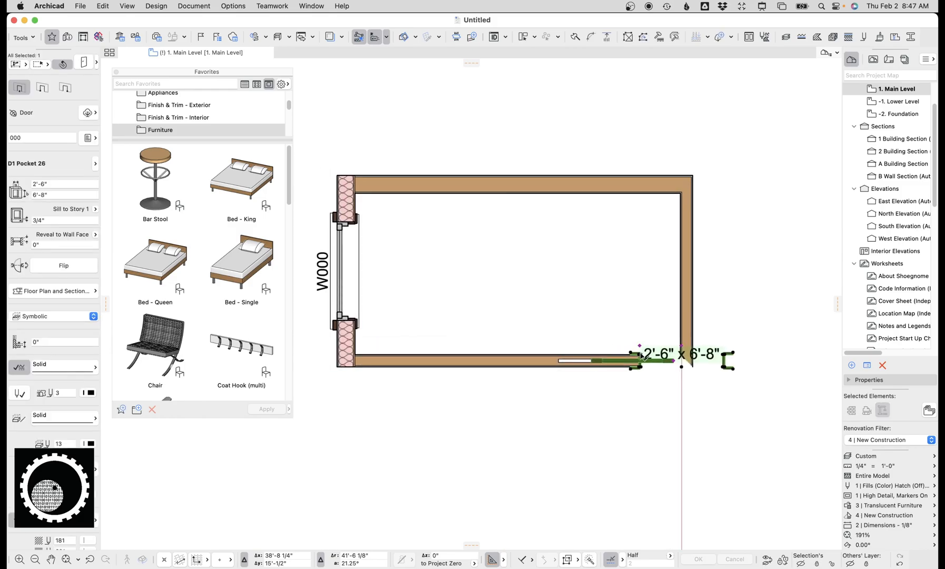
{"action": "key", "text": "super+d"}
{"action": "left_click", "coordinate": [686, 359]}
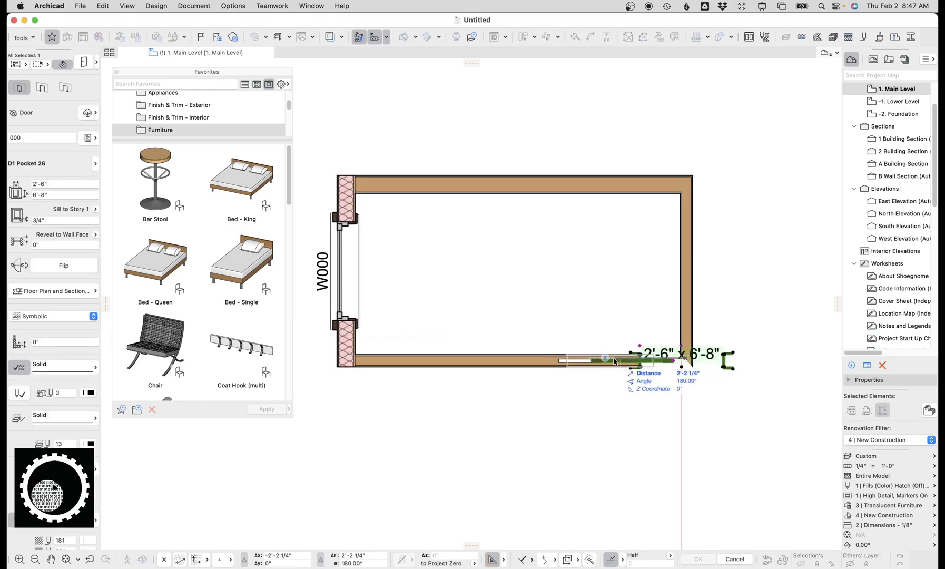
{"action": "type", "text": "2"}
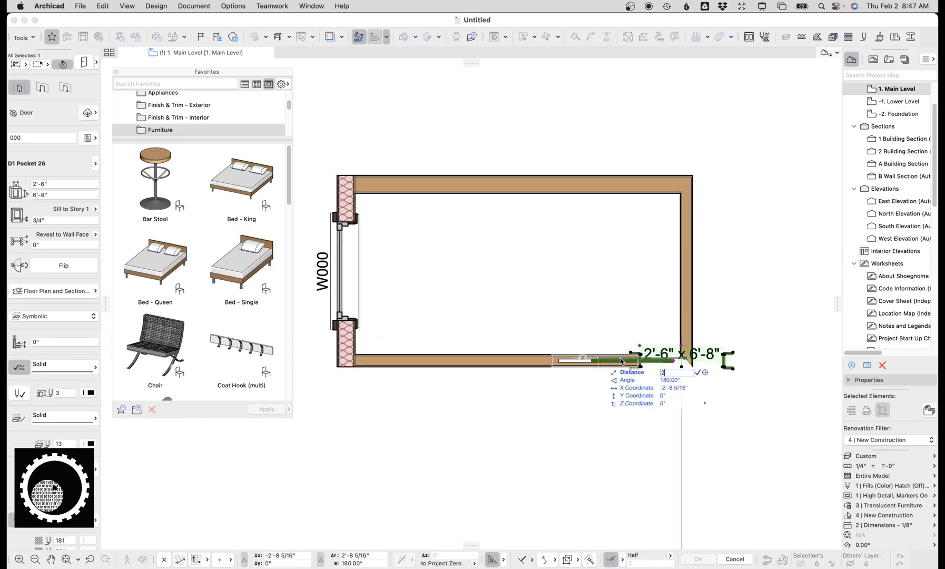
{"action": "key", "text": "Return"}
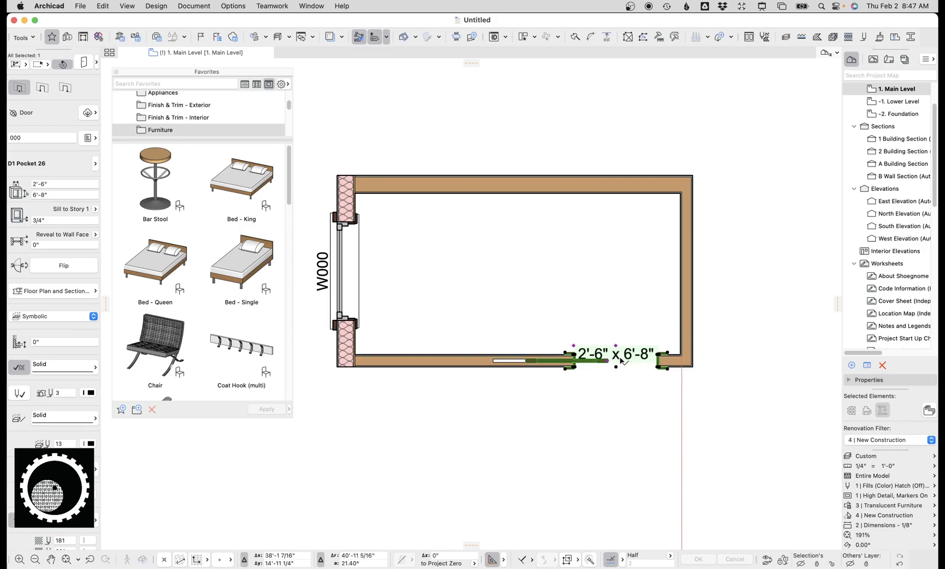
{"action": "scroll", "coordinate": [603, 372], "scroll_direction": "up", "scroll_amount": 1}
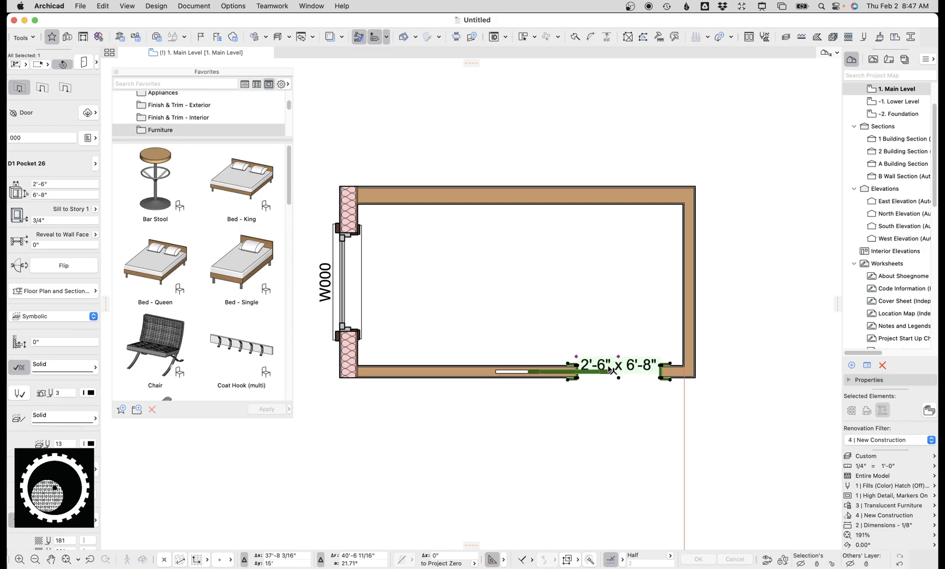
{"action": "left_click", "coordinate": [440, 282]}
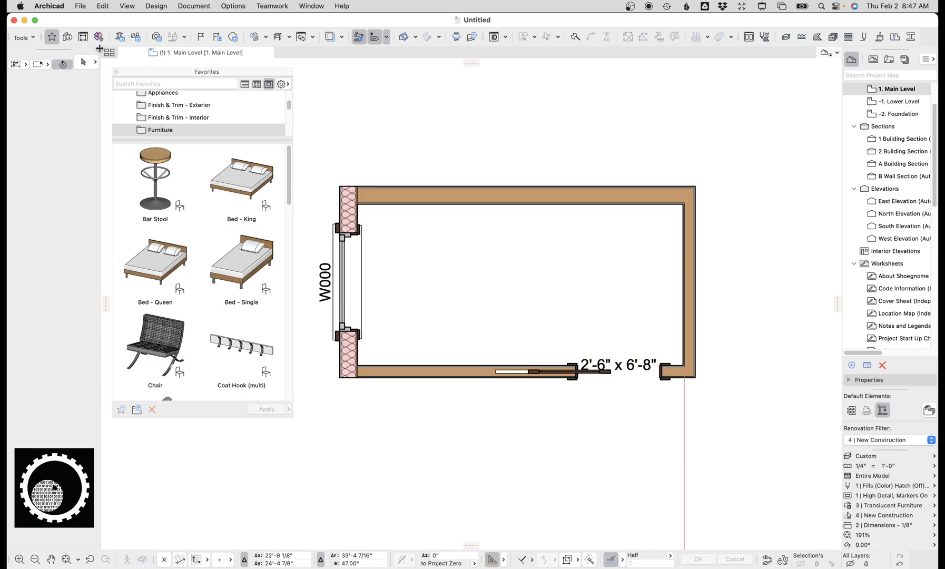
Activate the Object tool and enlarge the folder list area of the Favorites palette
{"action": "left_click", "coordinate": [23, 38]}
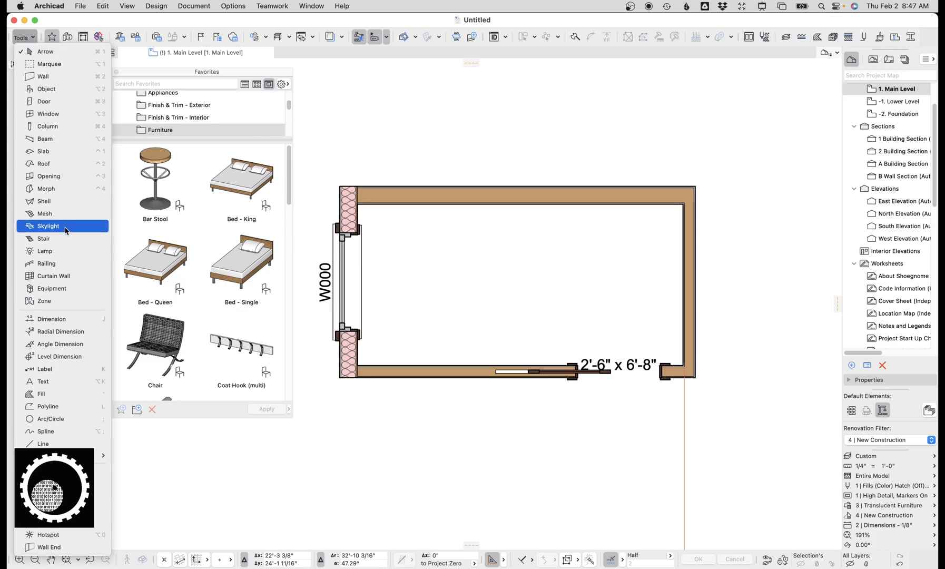
{"action": "left_click", "coordinate": [49, 89]}
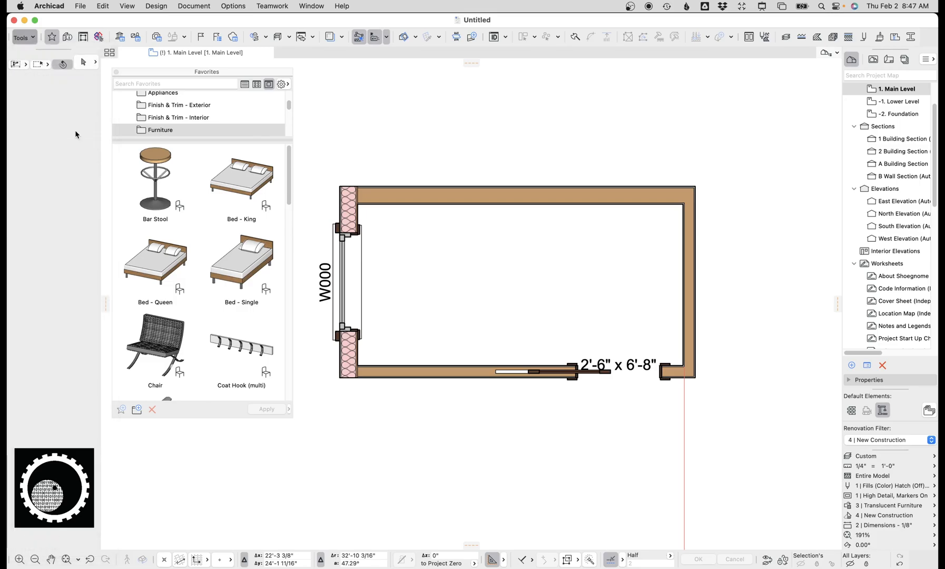
{"action": "scroll", "coordinate": [200, 130], "scroll_direction": "up", "scroll_amount": 1}
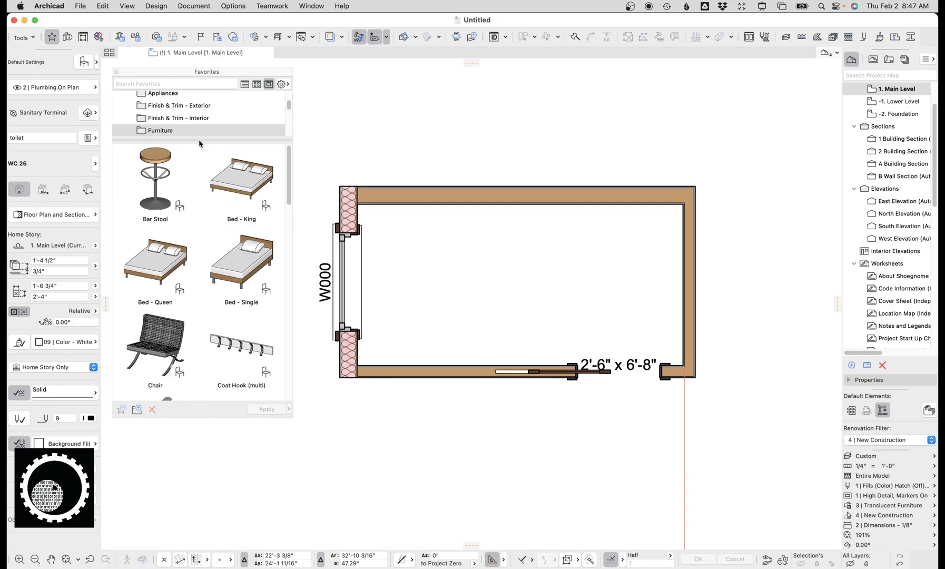
{"action": "left_click", "coordinate": [204, 141]}
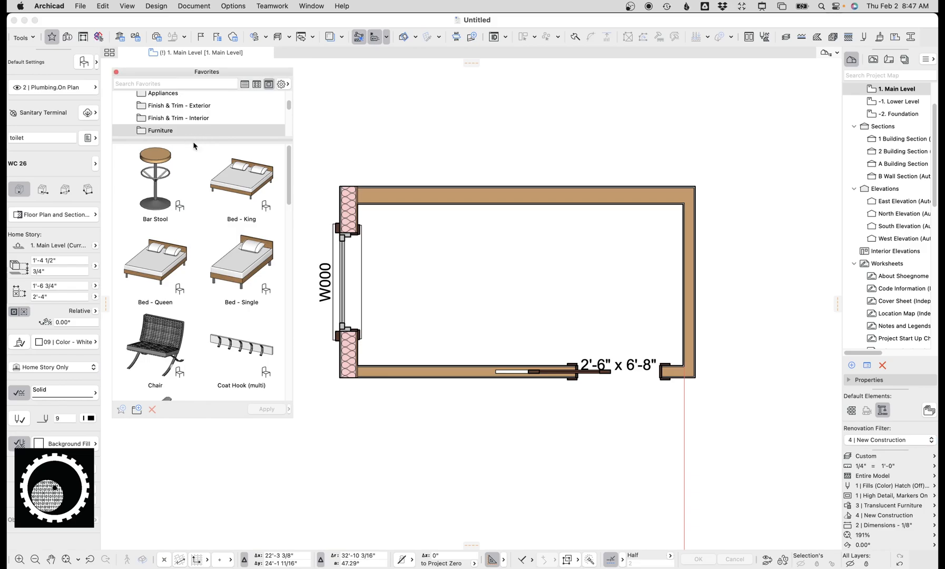
{"action": "left_click_drag", "start_coordinate": [194, 141], "coordinate": [195, 227]}
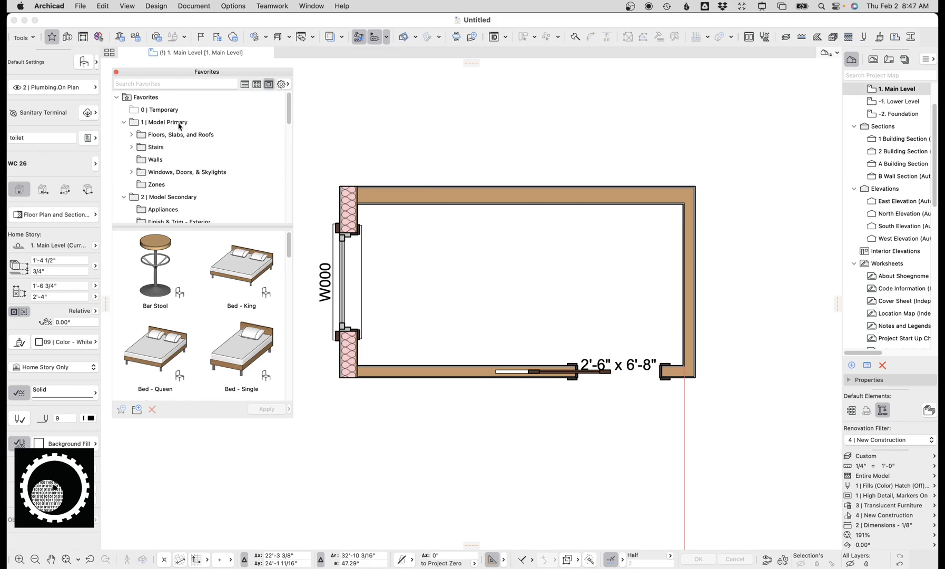
Open the Plumbing favorites folder under 2 | Model Secondary and filter the favorites to the active tool only
{"action": "scroll", "coordinate": [180, 126], "scroll_direction": "down", "scroll_amount": 10}
{"action": "scroll", "coordinate": [183, 163], "scroll_direction": "down", "scroll_amount": 8}
{"action": "scroll", "coordinate": [180, 163], "scroll_direction": "up", "scroll_amount": 6}
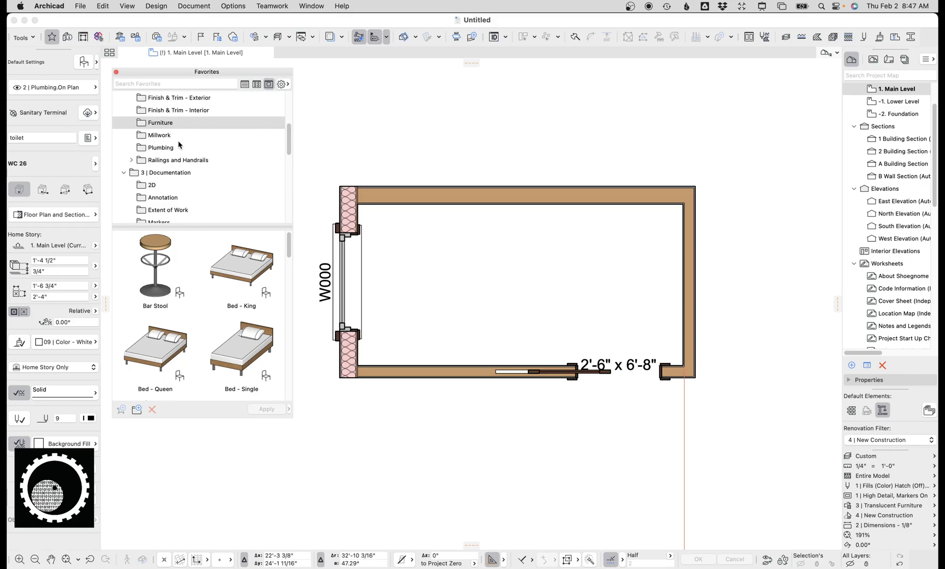
{"action": "scroll", "coordinate": [177, 154], "scroll_direction": "up", "scroll_amount": 5}
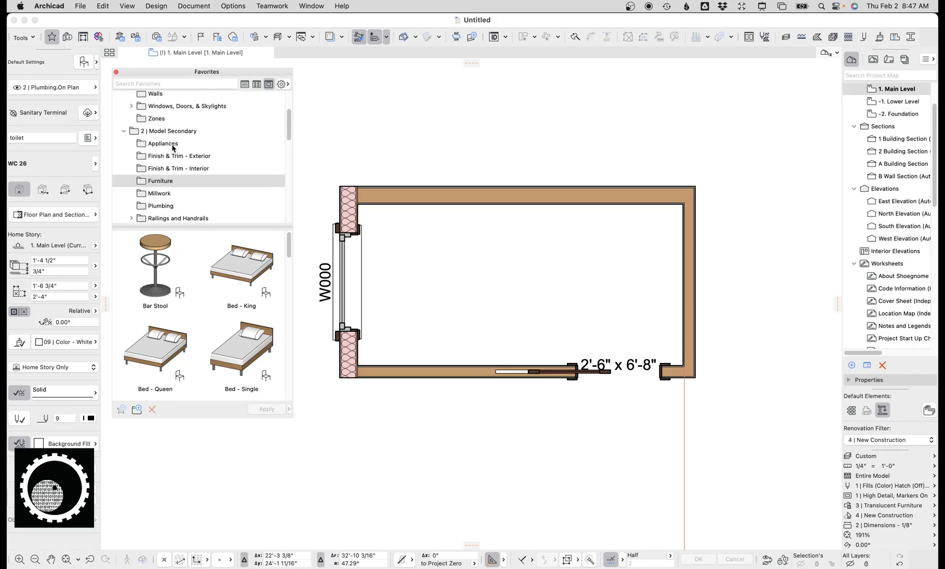
{"action": "left_click", "coordinate": [172, 205]}
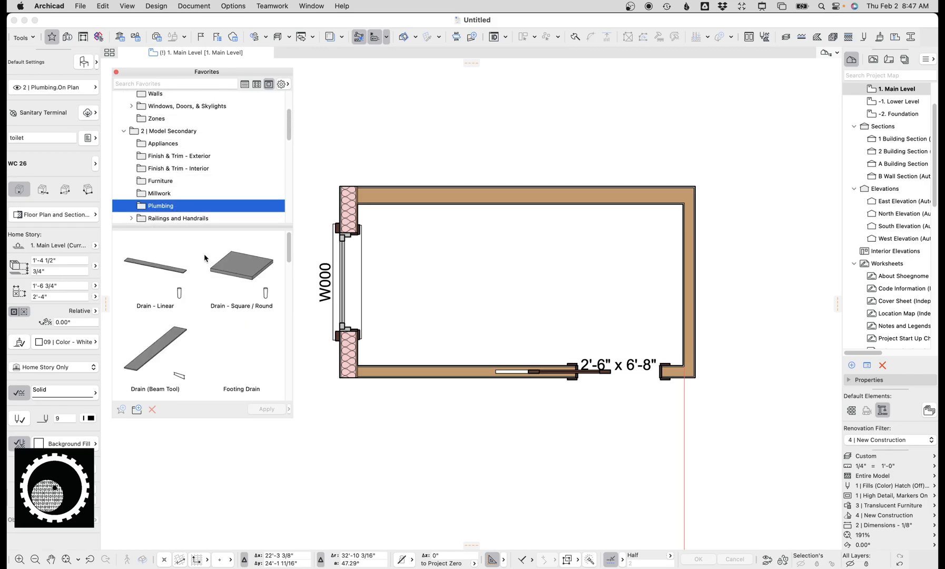
{"action": "scroll", "coordinate": [211, 280], "scroll_direction": "down", "scroll_amount": 3}
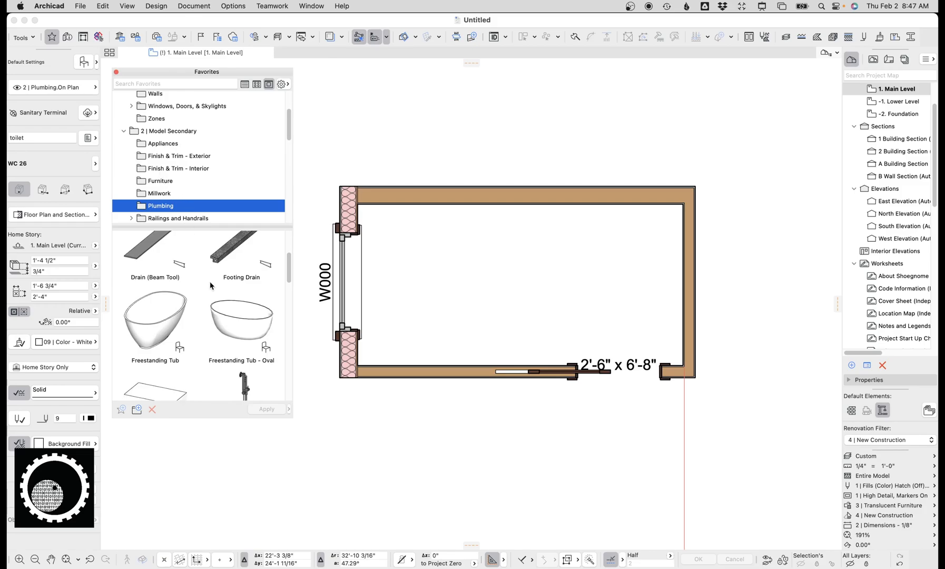
{"action": "scroll", "coordinate": [214, 287], "scroll_direction": "down", "scroll_amount": 5}
{"action": "left_click", "coordinate": [282, 83]}
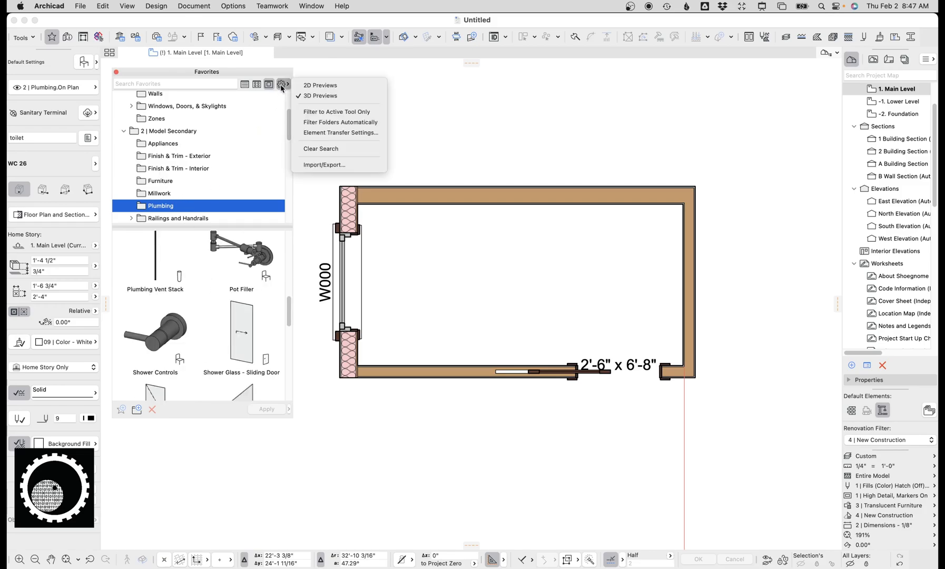
{"action": "left_click", "coordinate": [345, 114]}
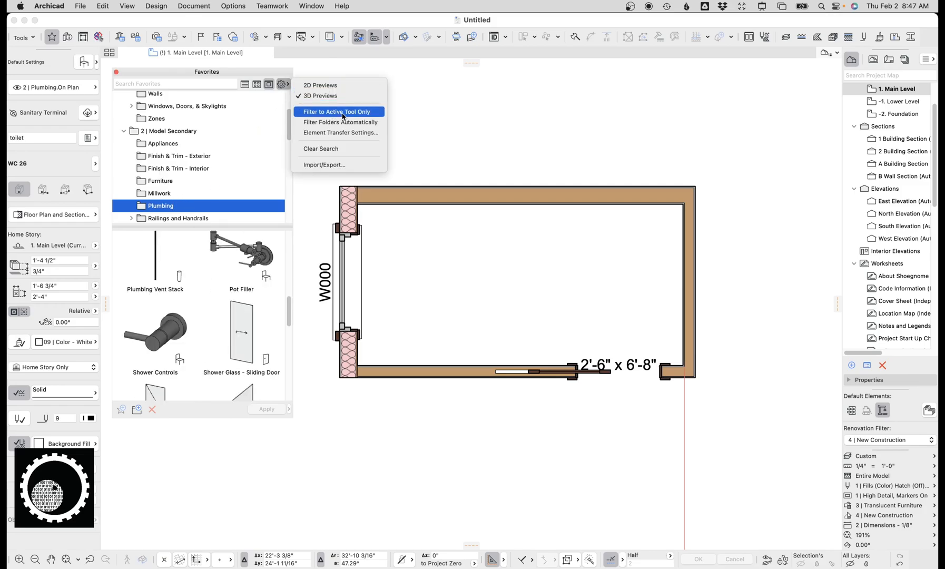
Find the Tub favorite in the Plumbing folder and load its settings into the Object tool
{"action": "scroll", "coordinate": [211, 303], "scroll_direction": "down", "scroll_amount": 3}
{"action": "scroll", "coordinate": [211, 303], "scroll_direction": "down", "scroll_amount": 3}
{"action": "scroll", "coordinate": [200, 300], "scroll_direction": "up", "scroll_amount": 5}
{"action": "scroll", "coordinate": [191, 301], "scroll_direction": "down", "scroll_amount": 5}
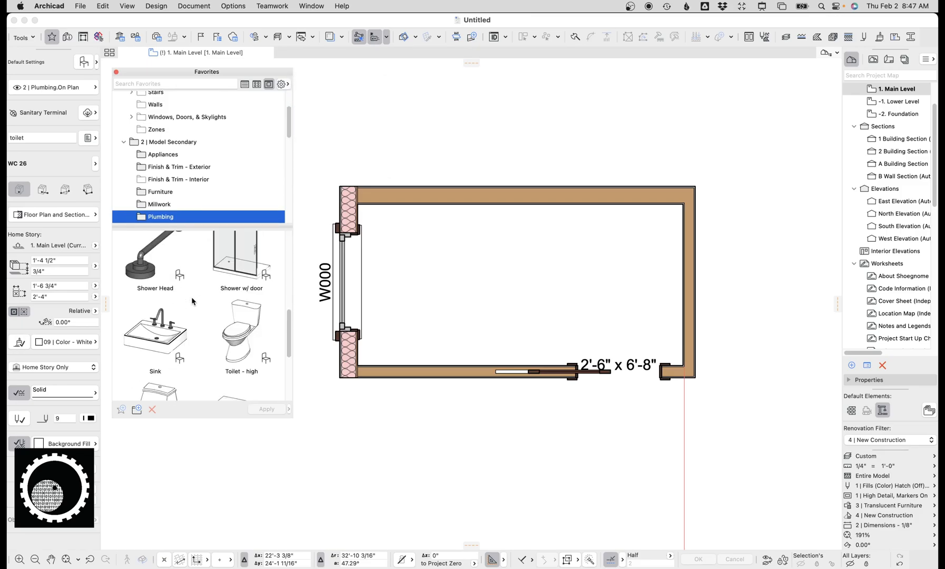
{"action": "scroll", "coordinate": [235, 338], "scroll_direction": "down", "scroll_amount": 2}
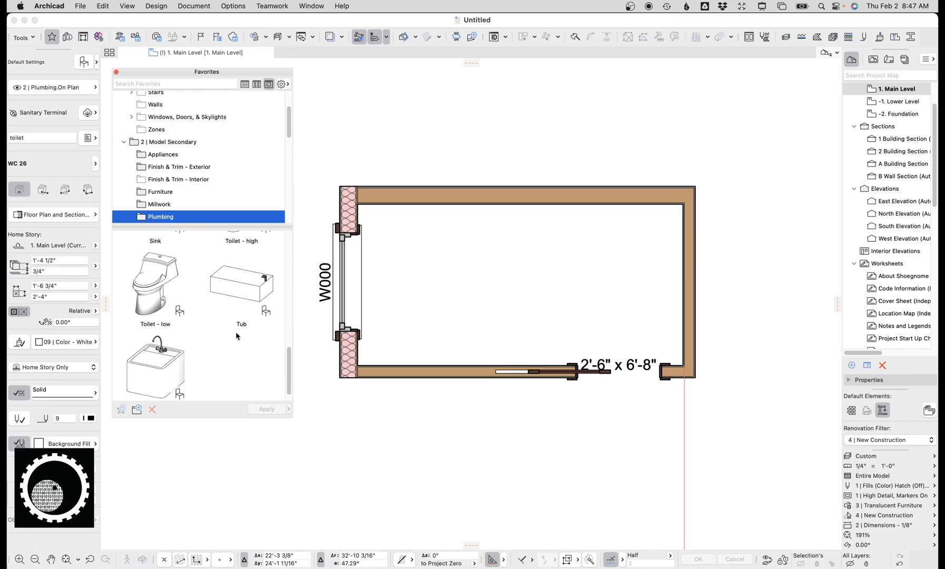
{"action": "left_click", "coordinate": [236, 285]}
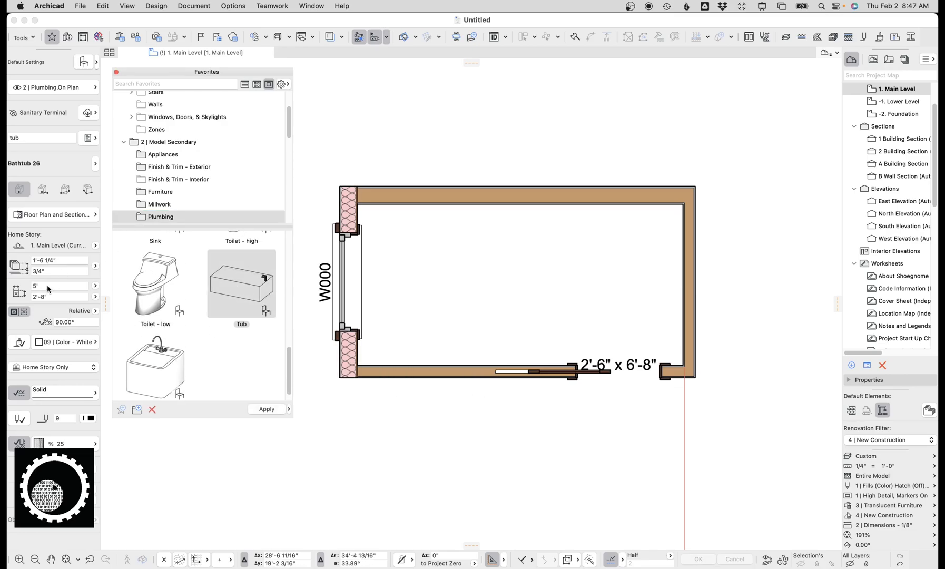
Place the tub in the northwest corner of the room, running along the west wall
{"action": "left_click", "coordinate": [419, 230]}
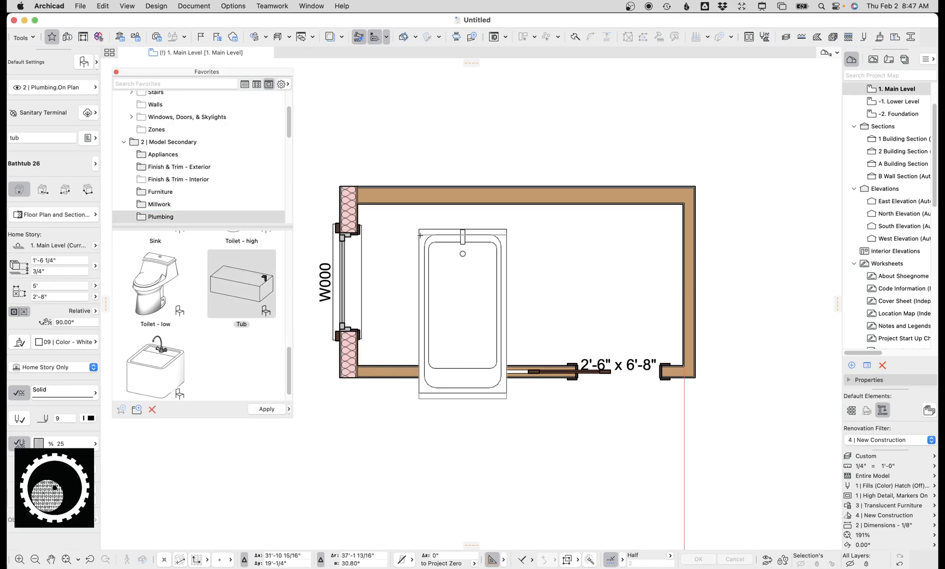
{"action": "left_click_drag", "start_coordinate": [420, 232], "coordinate": [360, 205]}
{"action": "key", "text": "Escape"}
{"action": "left_click", "coordinate": [428, 234]}
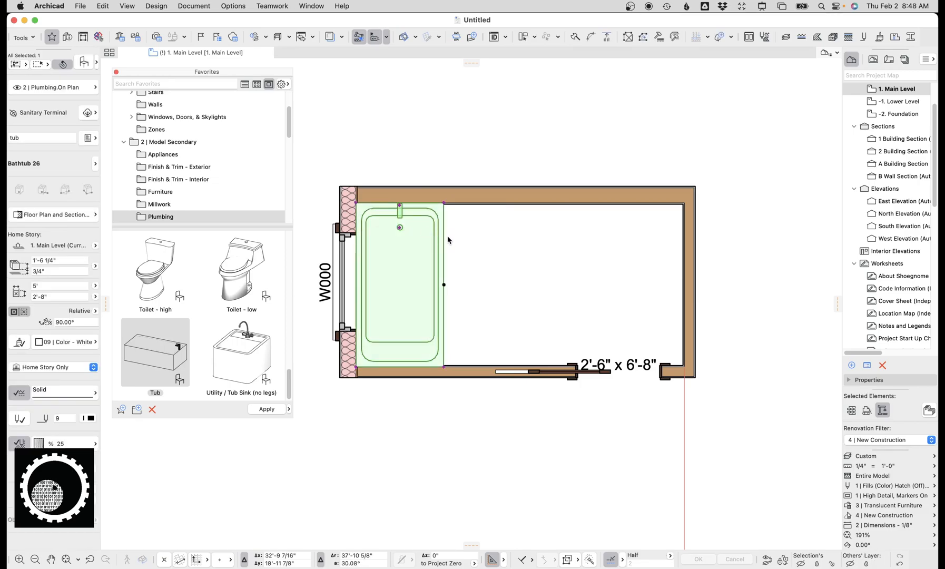
{"action": "key", "text": "Escape"}
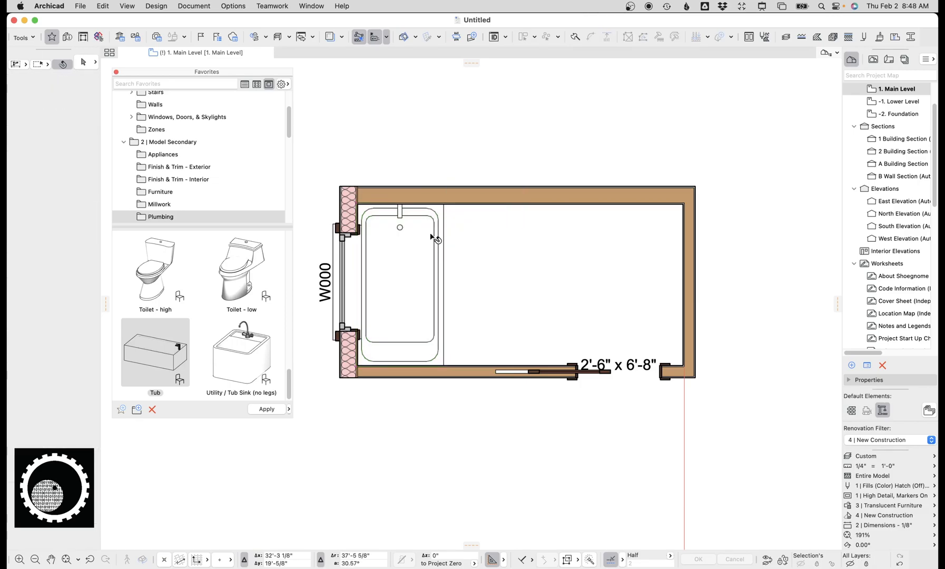
Flip the west exterior wall in place with Modify Wall Reference Line, using only the Mirror Walls in Place option
{"action": "scroll", "coordinate": [432, 237], "scroll_direction": "up", "scroll_amount": 3}
{"action": "left_click", "coordinate": [438, 199]}
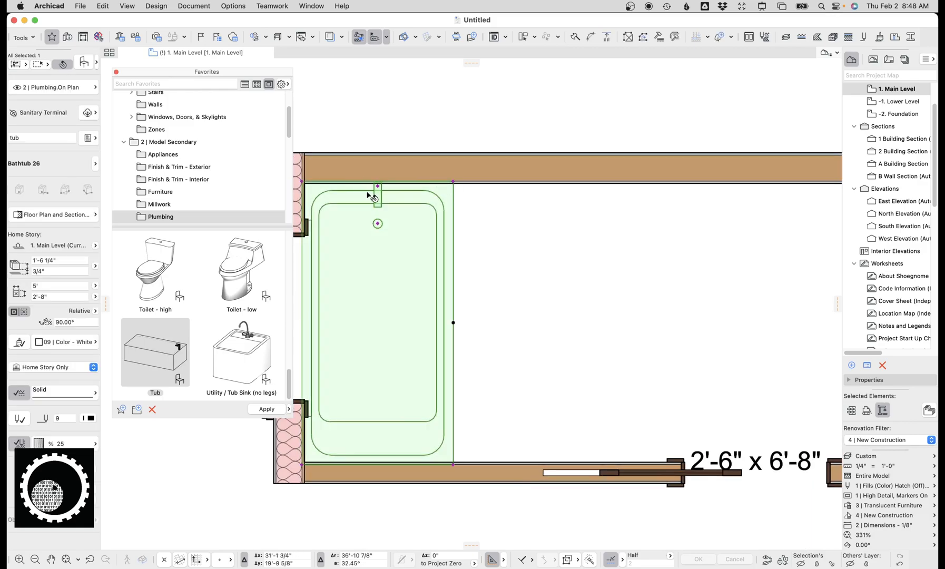
{"action": "scroll", "coordinate": [351, 214], "scroll_direction": "left", "scroll_amount": 3}
{"action": "left_click", "coordinate": [390, 186]}
{"action": "scroll", "coordinate": [390, 186], "scroll_direction": "up", "scroll_amount": 3}
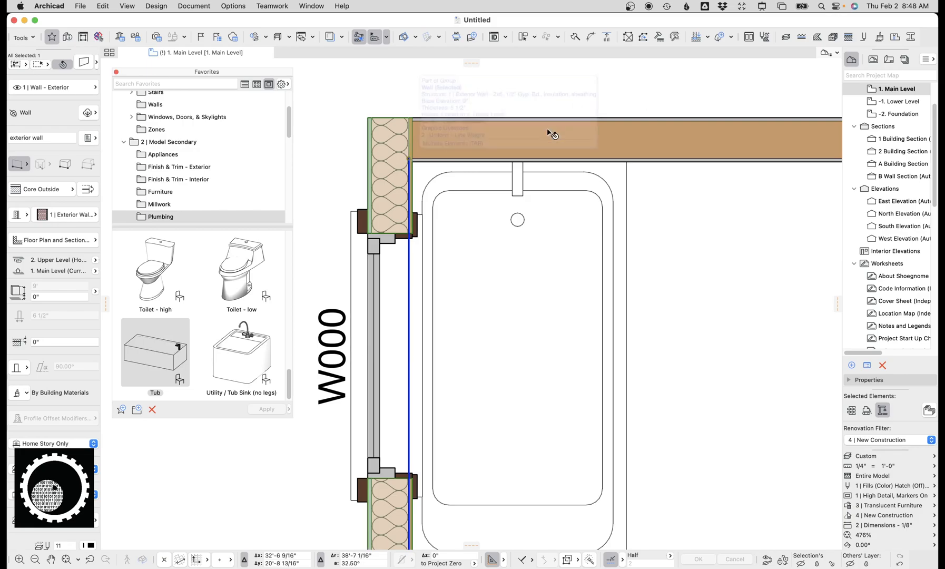
{"action": "left_click", "coordinate": [707, 37]}
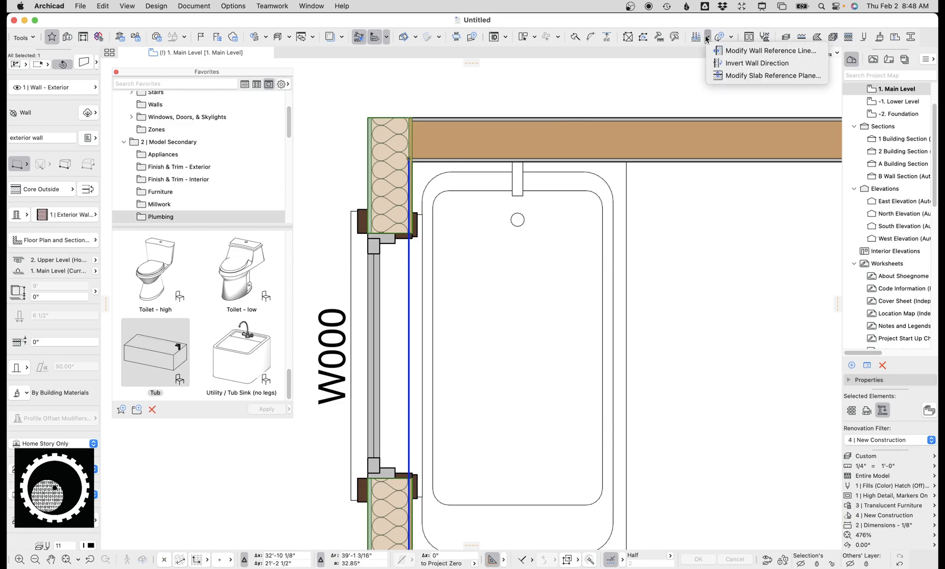
{"action": "left_click", "coordinate": [732, 53]}
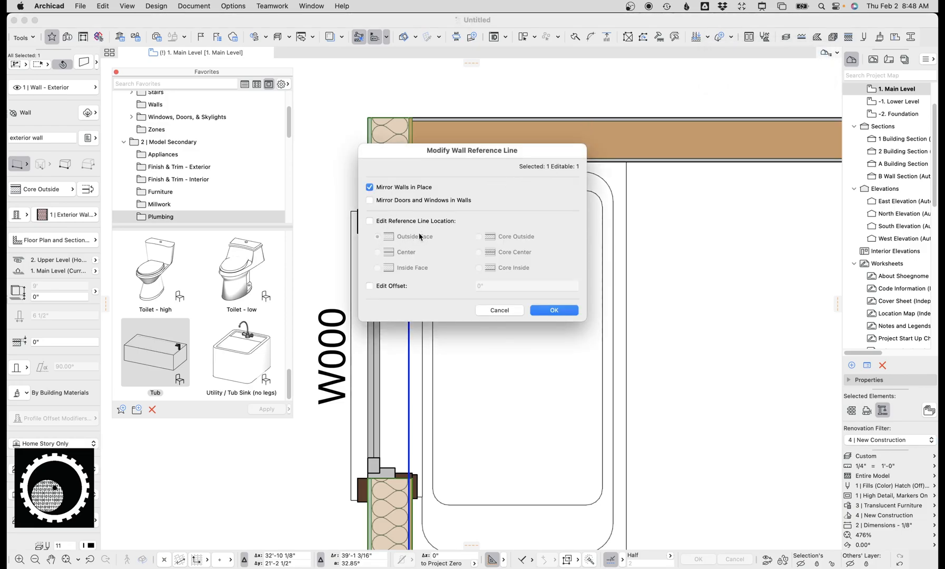
{"action": "left_click", "coordinate": [554, 311]}
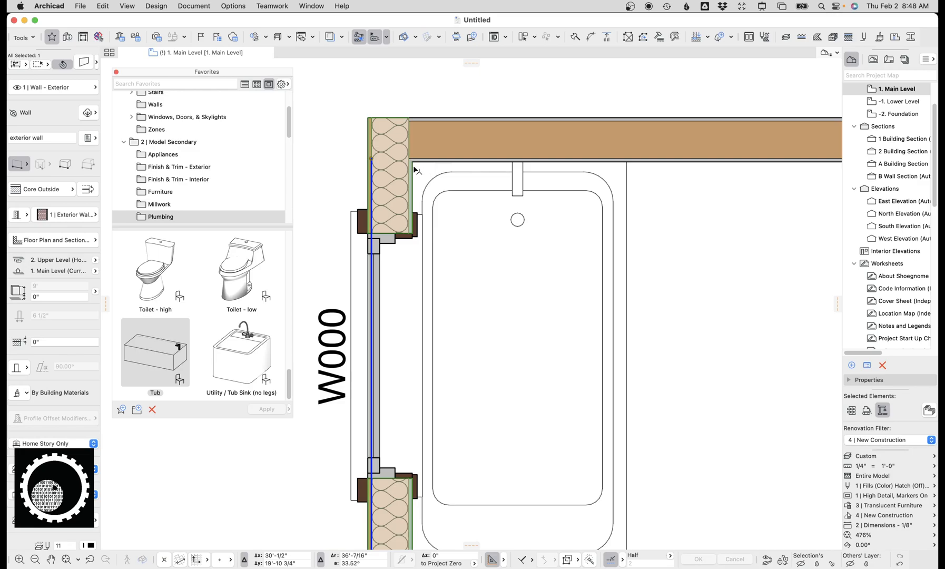
{"action": "scroll", "coordinate": [595, 252], "scroll_direction": "down", "scroll_amount": 2}
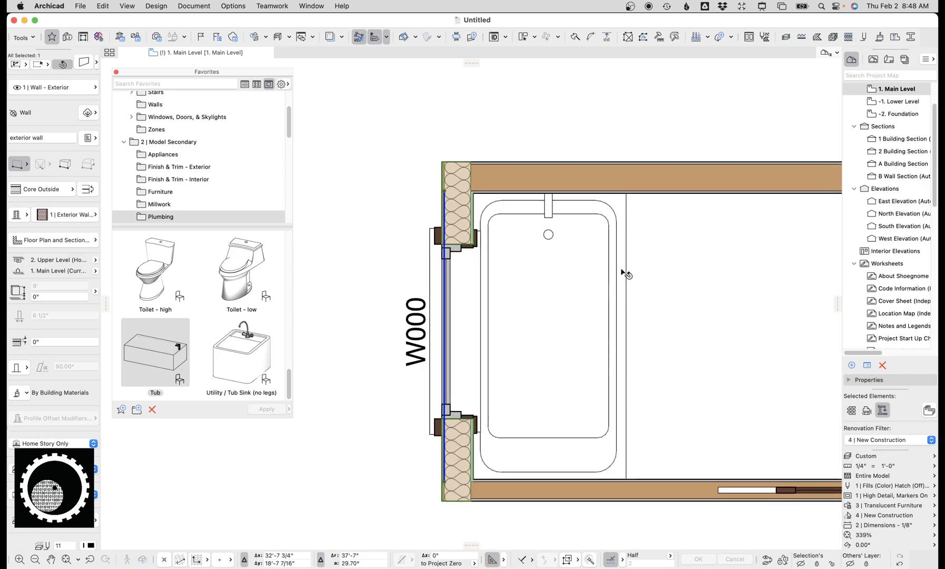
{"action": "middle_click_drag", "start_coordinate": [623, 272], "coordinate": [491, 228]}
{"action": "key", "text": "Escape"}
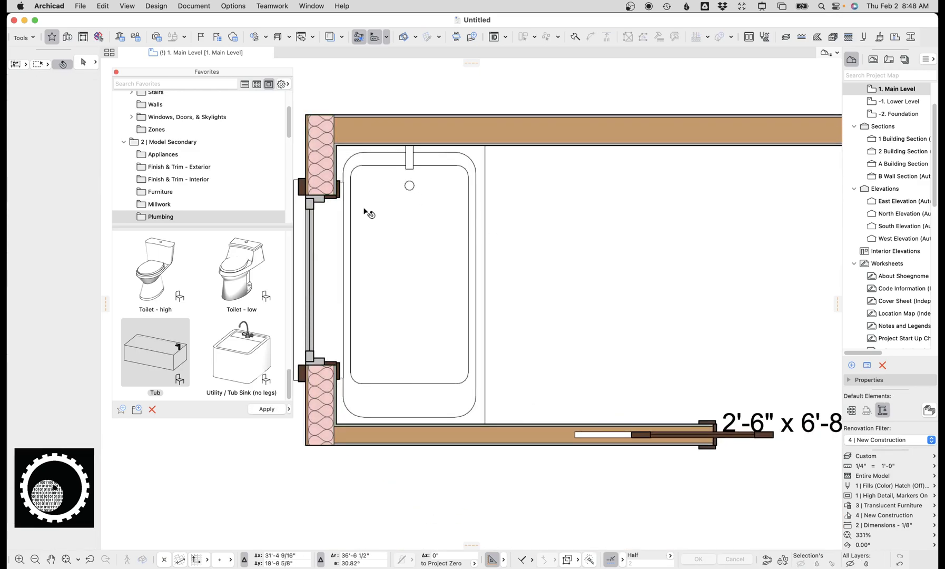
Place the Toilet - low favorite against the north wall, with its back midpoint on the tub's northeast corner
{"action": "left_click", "coordinate": [246, 267]}
{"action": "left_click", "coordinate": [566, 218]}
{"action": "key", "text": "Escape"}
{"action": "left_click", "coordinate": [565, 232]}
{"action": "left_click_drag", "start_coordinate": [565, 218], "coordinate": [486, 149]}
{"action": "left_click", "coordinate": [485, 146]}
Shift the toilet 15" east along the north wall, away from the tub
{"action": "key", "text": "super+d"}
{"action": "left_click", "coordinate": [485, 146]}
{"action": "type", "text": "15/"}
{"action": "key", "text": "Return"}
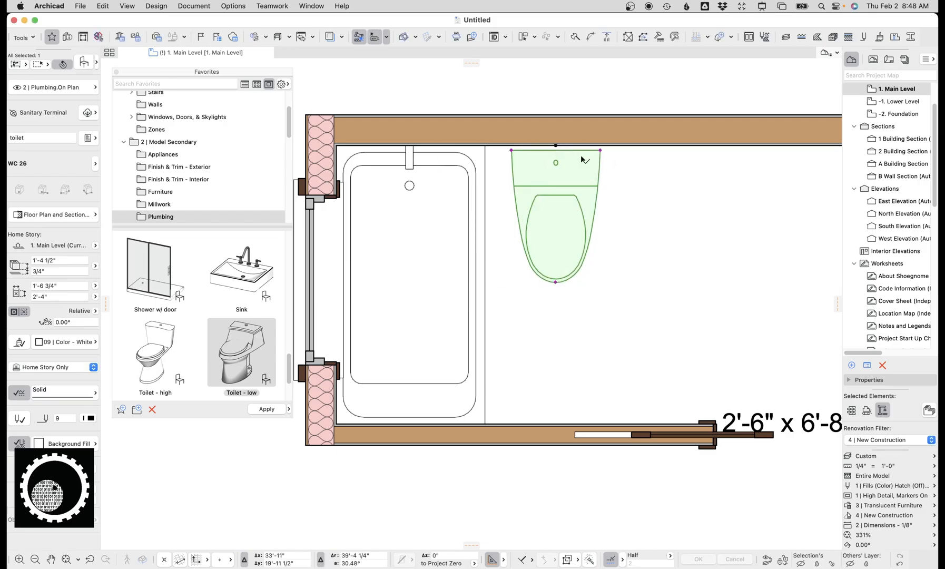
Find the Vanity - Single favorite in the Millwork folder and load its settings into the Object tool
{"action": "scroll", "coordinate": [582, 153], "scroll_direction": "down", "scroll_amount": 3}
{"action": "middle_click_drag", "start_coordinate": [581, 153], "coordinate": [470, 162]}
{"action": "scroll", "coordinate": [199, 282], "scroll_direction": "down", "scroll_amount": 2}
{"action": "scroll", "coordinate": [200, 281], "scroll_direction": "down", "scroll_amount": 2}
{"action": "scroll", "coordinate": [200, 281], "scroll_direction": "up", "scroll_amount": 8}
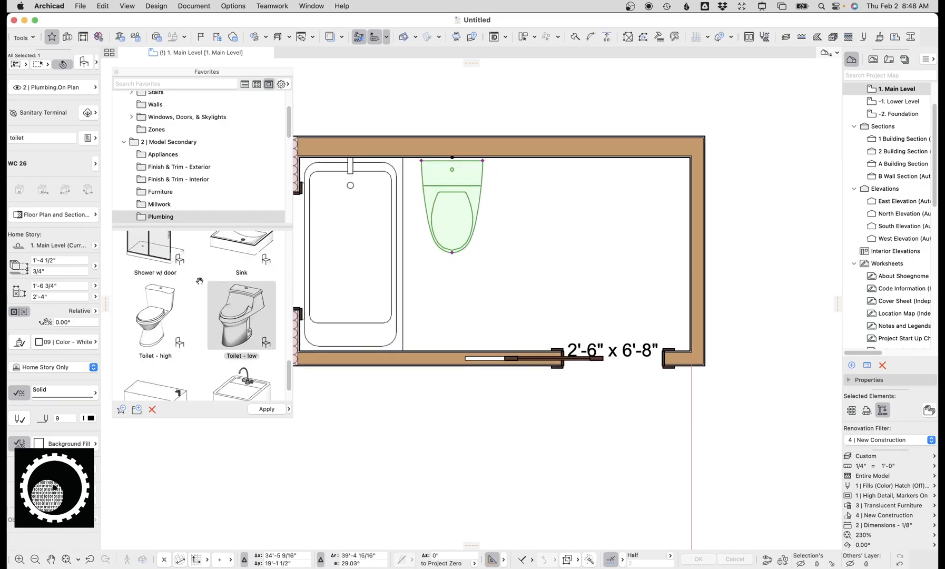
{"action": "left_click", "coordinate": [179, 204]}
{"action": "key", "text": "Escape"}
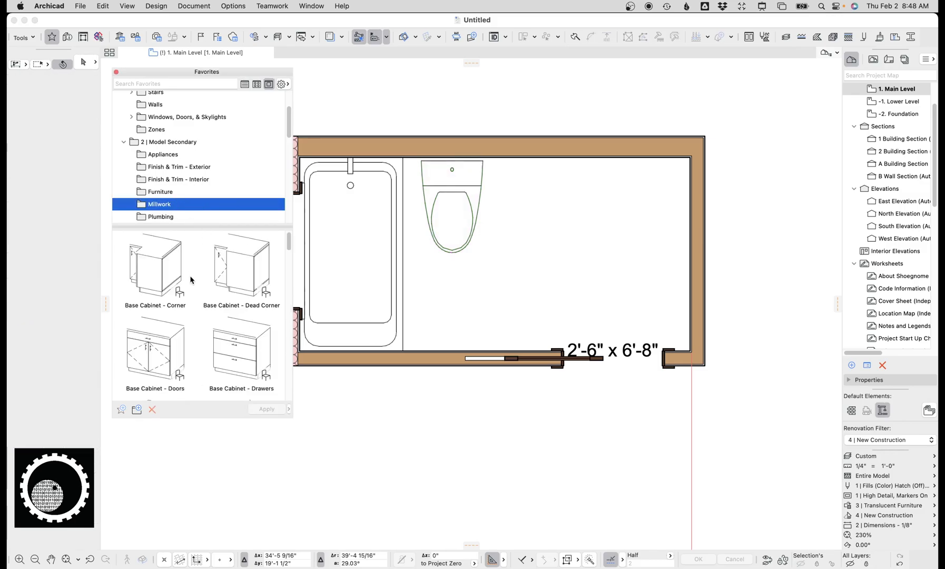
{"action": "scroll", "coordinate": [191, 280], "scroll_direction": "down", "scroll_amount": 5}
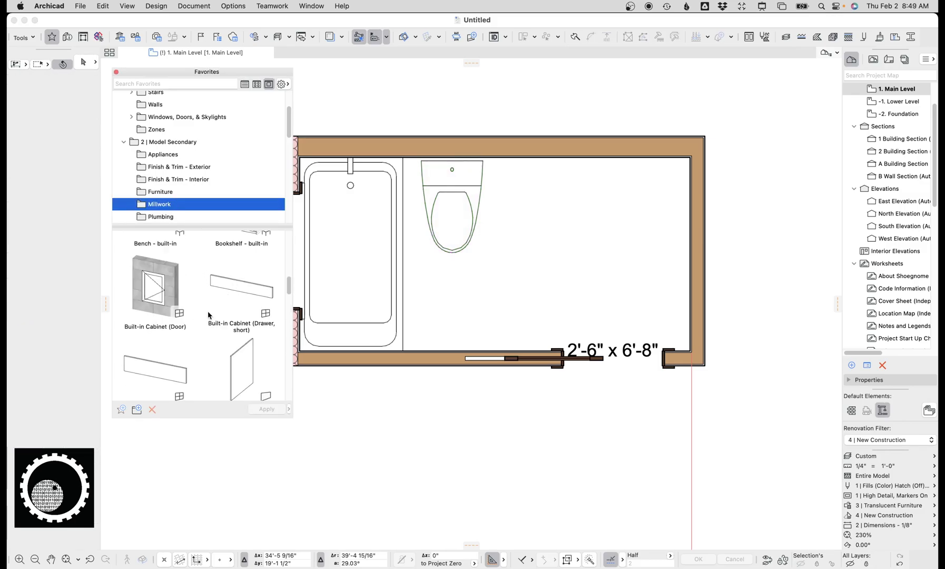
{"action": "scroll", "coordinate": [219, 299], "scroll_direction": "up", "scroll_amount": 5}
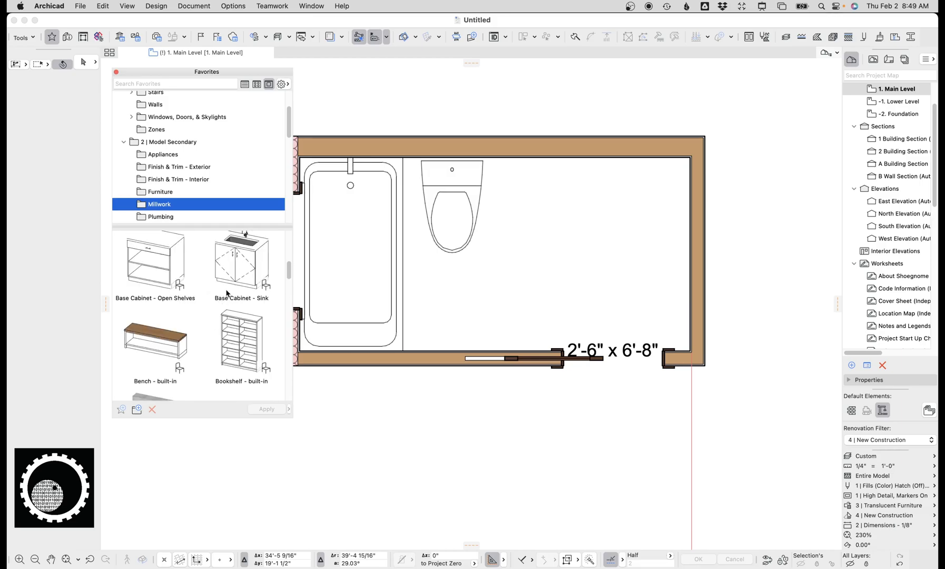
{"action": "scroll", "coordinate": [227, 294], "scroll_direction": "up", "scroll_amount": 5}
{"action": "scroll", "coordinate": [227, 297], "scroll_direction": "down", "scroll_amount": 10}
{"action": "scroll", "coordinate": [235, 304], "scroll_direction": "down", "scroll_amount": 8}
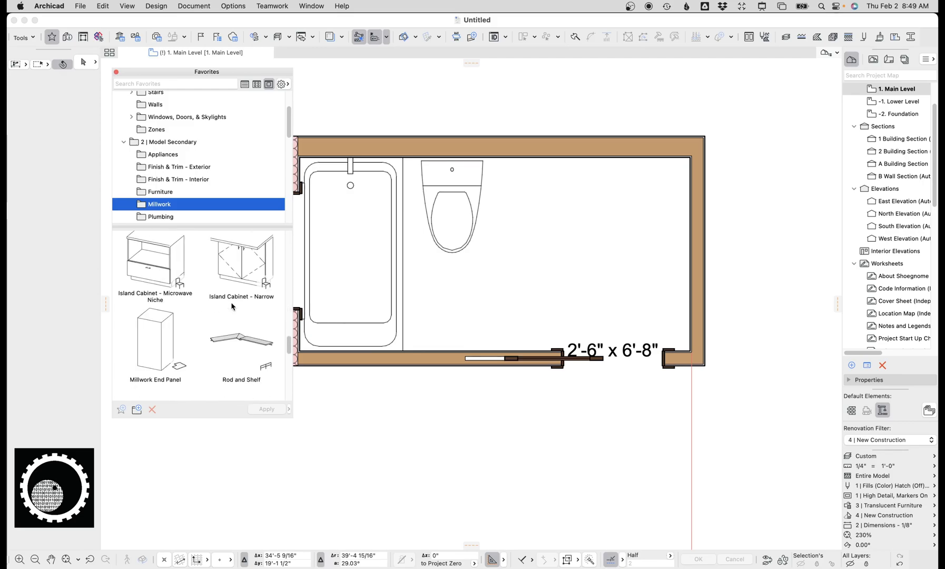
{"action": "scroll", "coordinate": [233, 306], "scroll_direction": "down", "scroll_amount": 3}
{"action": "scroll", "coordinate": [191, 328], "scroll_direction": "down", "scroll_amount": 1}
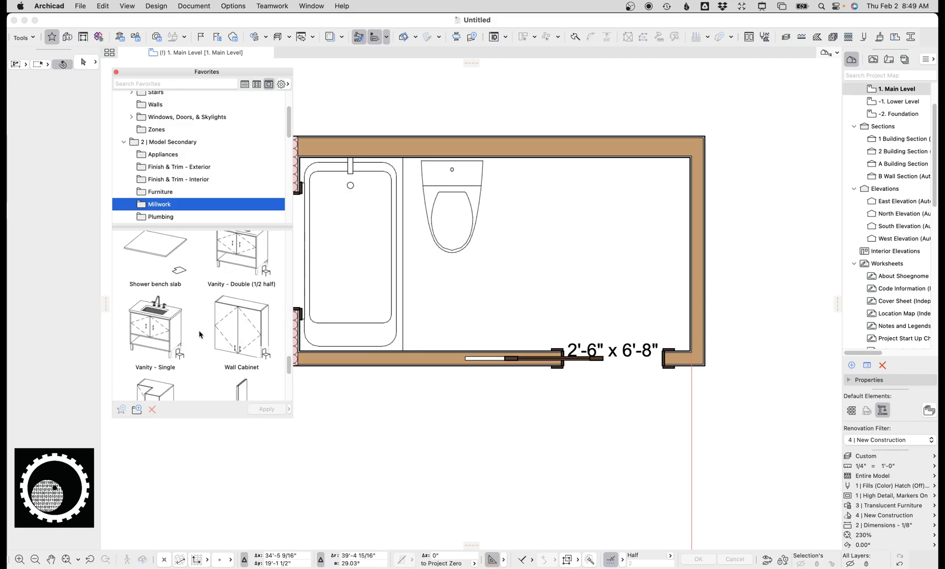
{"action": "double_click", "coordinate": [171, 329]}
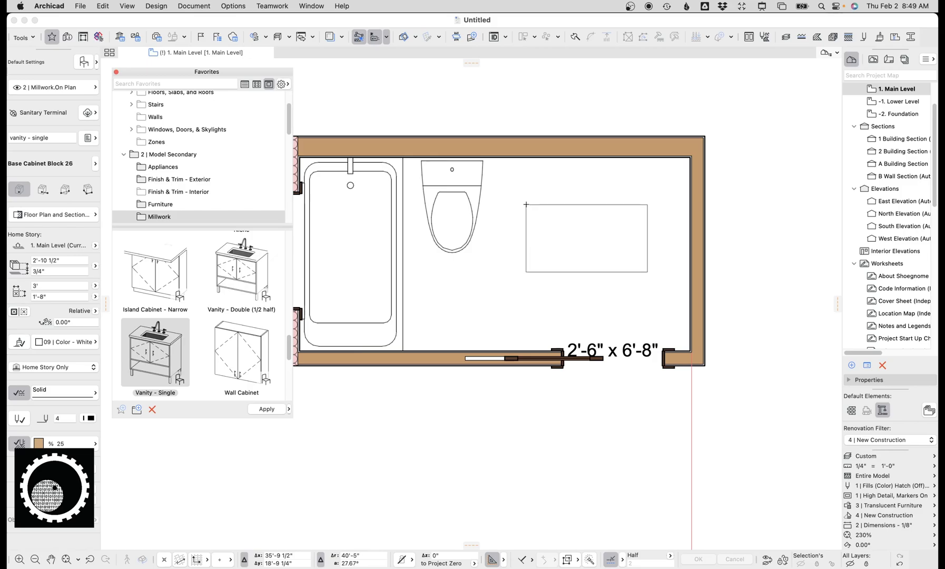
Place the vanity against the north wall, with its back midpoint 3' west of the room's northeast corner
{"action": "left_click", "coordinate": [526, 196]}
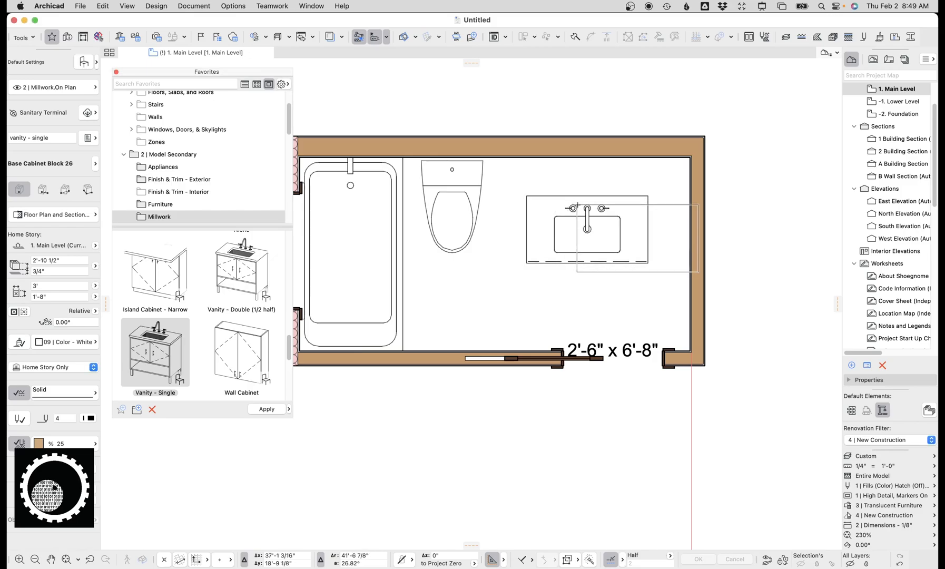
{"action": "key", "text": "Escape"}
{"action": "left_click", "coordinate": [588, 197]}
{"action": "left_click_drag", "start_coordinate": [587, 196], "coordinate": [573, 161]}
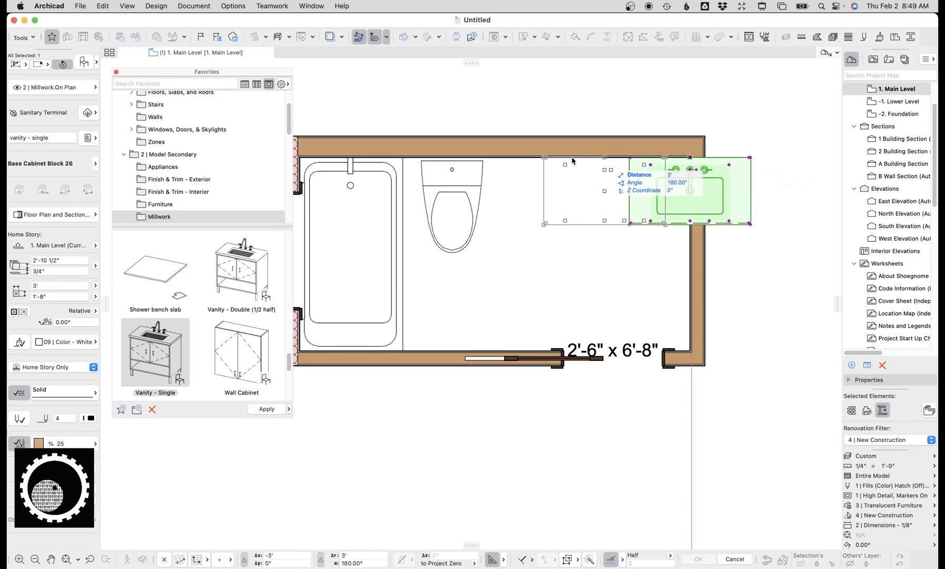
{"action": "left_click", "coordinate": [572, 159]}
Shift the vanity 6" east along the north wall
{"action": "scroll", "coordinate": [653, 189], "scroll_direction": "down", "scroll_amount": 2}
{"action": "key", "text": "super+d"}
{"action": "left_click", "coordinate": [596, 202]}
{"action": "type", "text": "r6\""}
{"action": "key", "text": "Return"}
Set the vanity's width to 4' and shift it 6" west along the north wall
{"action": "double_click", "coordinate": [54, 285]}
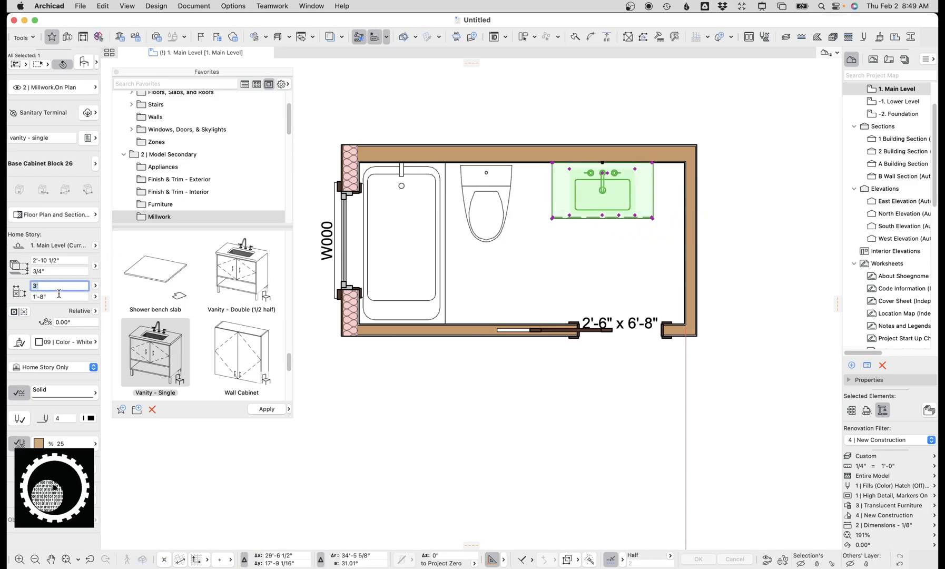
{"action": "type", "text": "4"}
{"action": "key", "text": "Tab"}
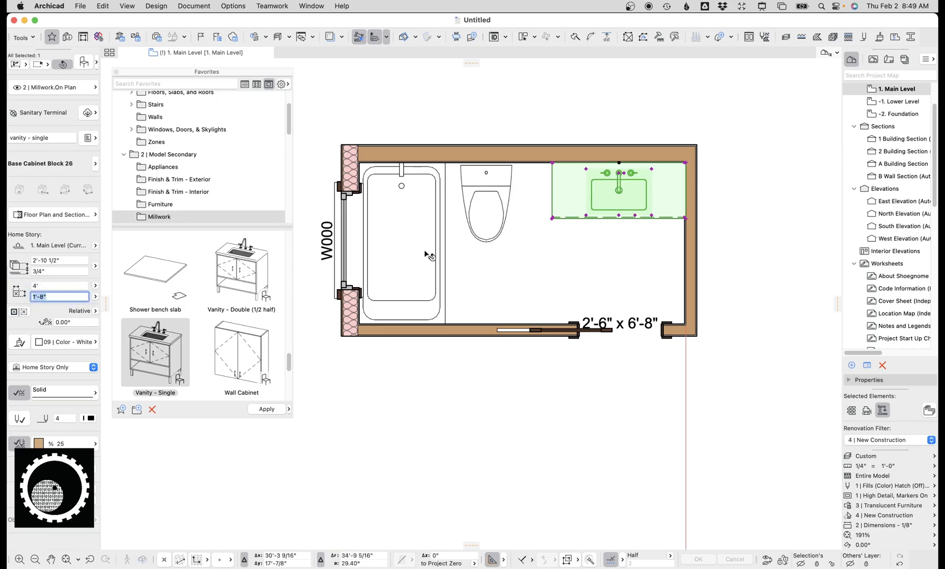
{"action": "left_click_drag", "start_coordinate": [637, 209], "coordinate": [613, 210]}
{"action": "type", "text": "6\""}
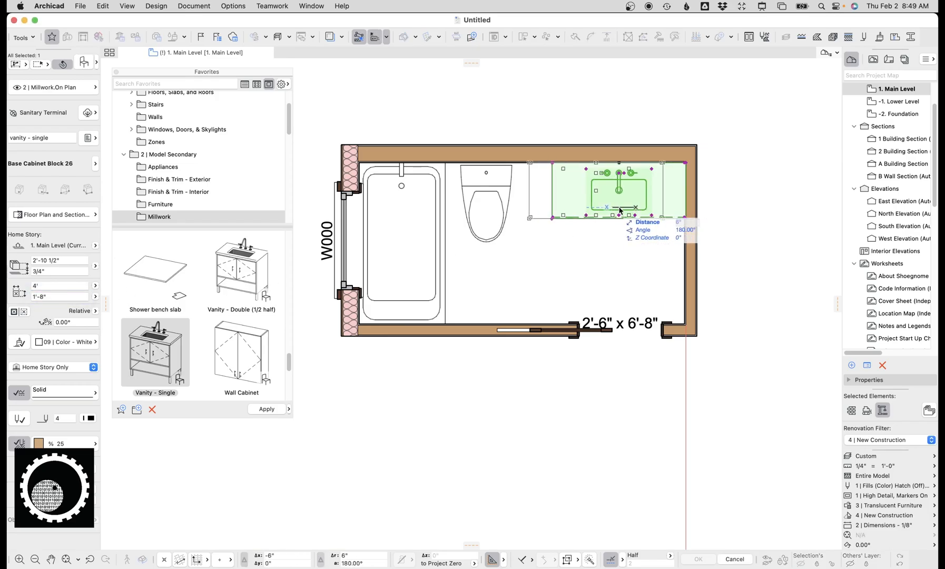
{"action": "key", "text": "Return"}
{"action": "key", "text": "Escape"}
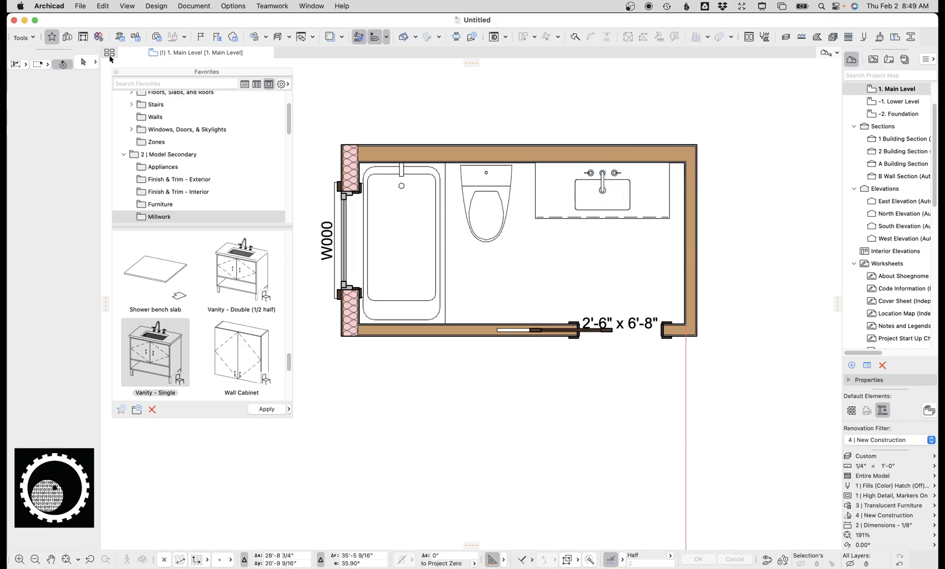
Activate the Slab tool and load the Ceiling - 1/2" Gyp. Bd. favorite from the Floors, Slabs, and Roofs Finishes folder
{"action": "left_click", "coordinate": [25, 37]}
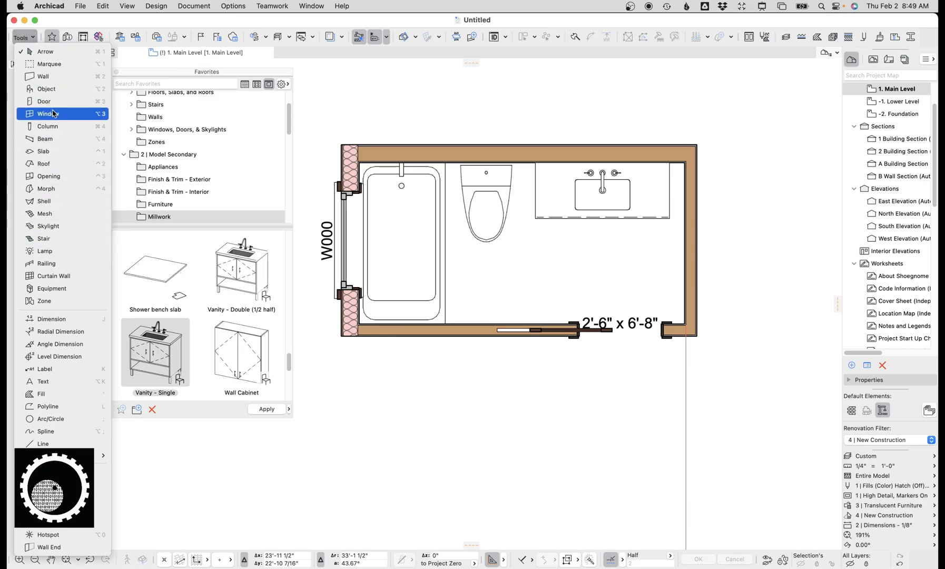
{"action": "left_click", "coordinate": [59, 151]}
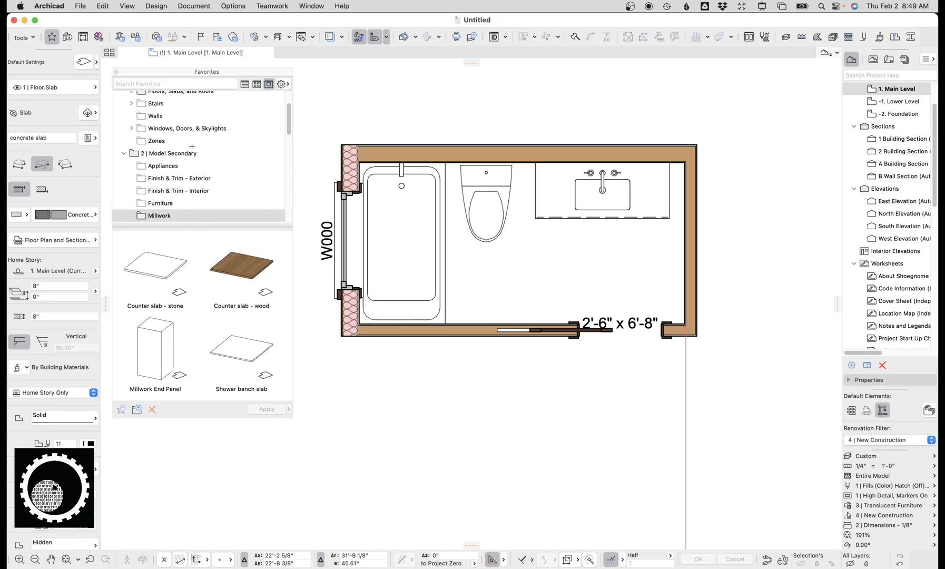
{"action": "scroll", "coordinate": [182, 163], "scroll_direction": "up", "scroll_amount": 3}
{"action": "left_click", "coordinate": [166, 135]}
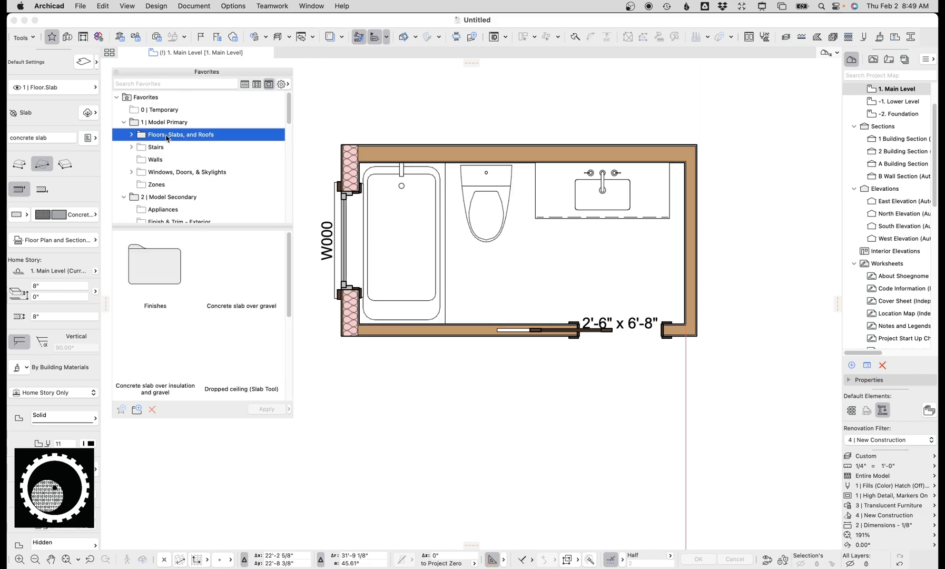
{"action": "double_click", "coordinate": [166, 274]}
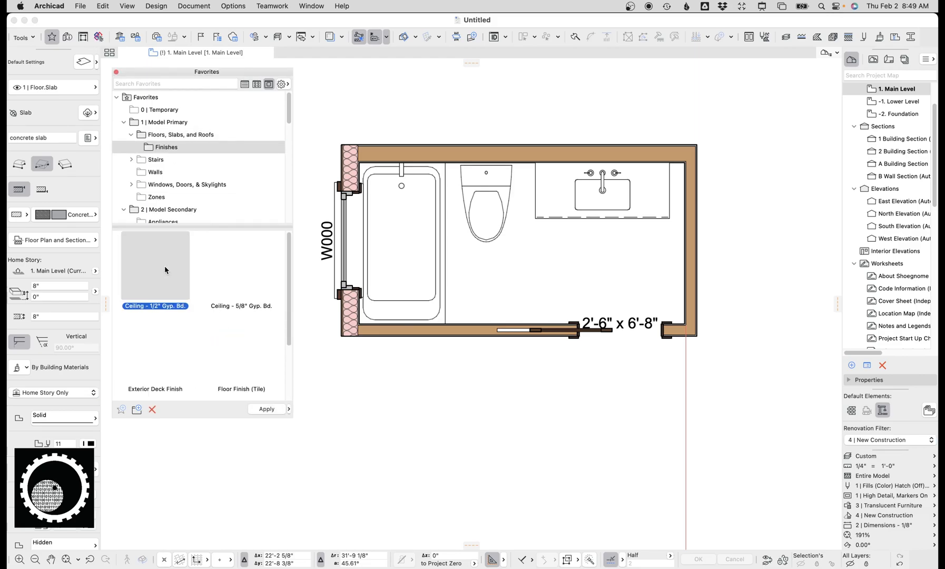
{"action": "double_click", "coordinate": [166, 272]}
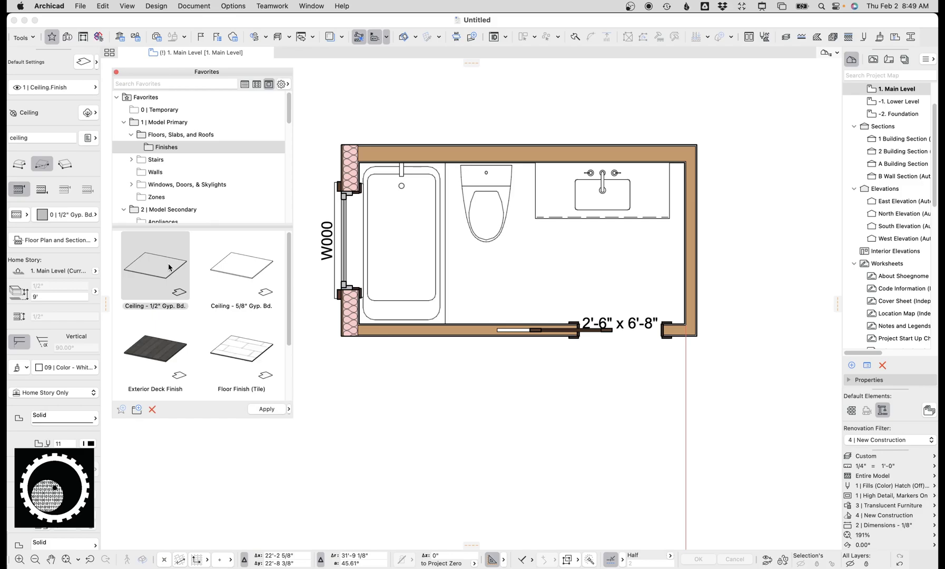
Draw the ceiling as a rectangle over the whole room, from its northwest corner to its southeast corner
{"action": "scroll", "coordinate": [169, 267], "scroll_direction": "down", "scroll_amount": 2}
{"action": "left_click", "coordinate": [360, 157]}
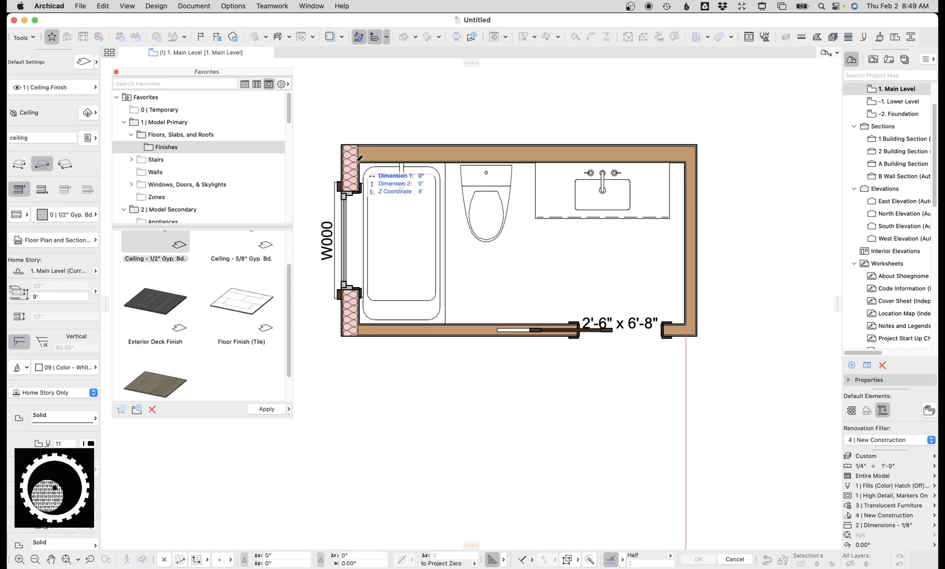
{"action": "left_click", "coordinate": [679, 327]}
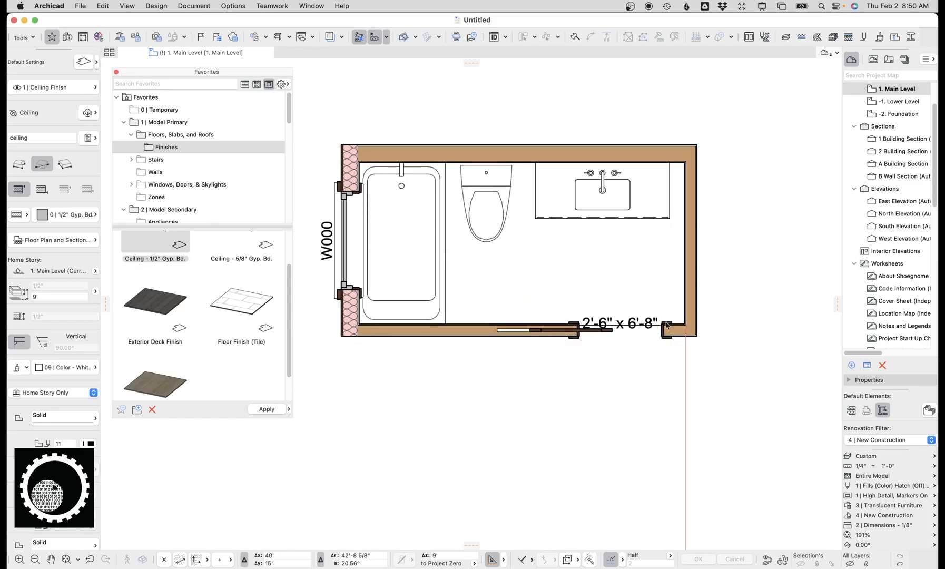
Load the Floor Finish (Tile) favorite and draw it as a rectangle across the room, from northwest to southeast corner
{"action": "double_click", "coordinate": [240, 300]}
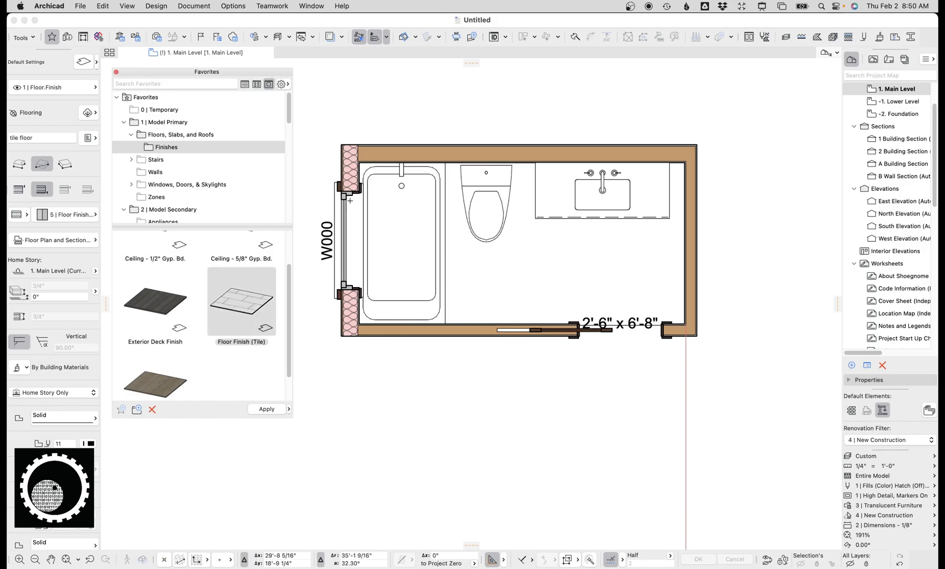
{"action": "left_click", "coordinate": [358, 159]}
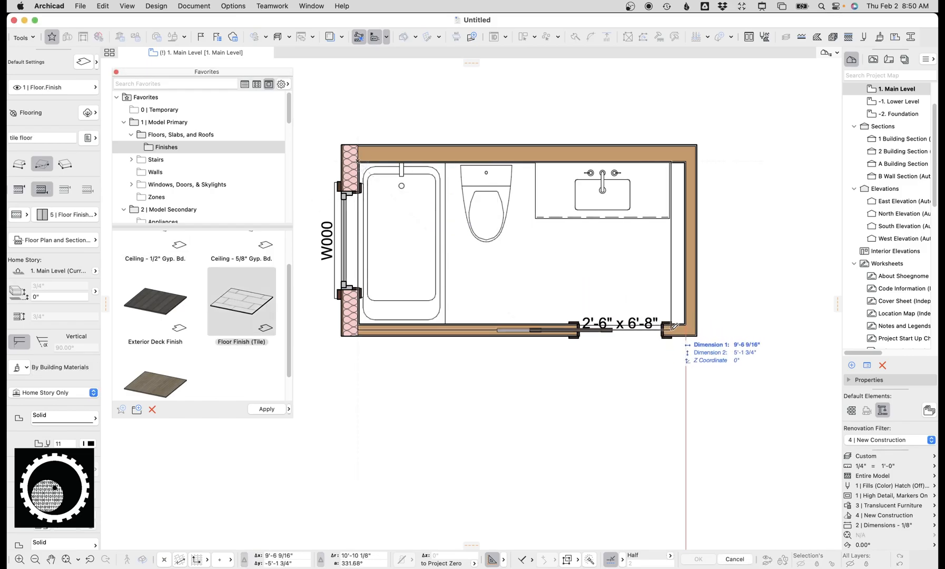
{"action": "left_click", "coordinate": [690, 323]}
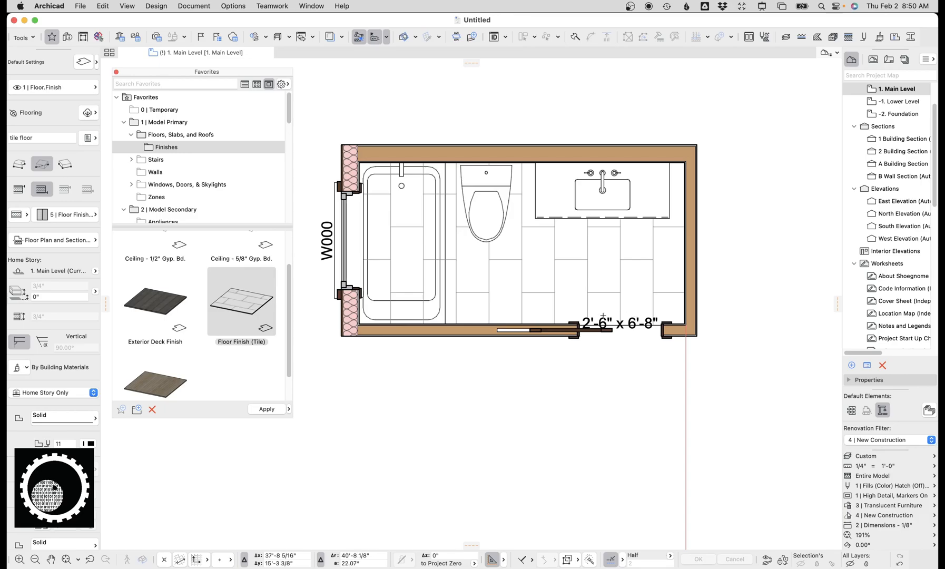
Offset the west edge of the tile floor to the tub's east edge so the tile stops at the tub
{"action": "left_click", "coordinate": [473, 275]}
{"action": "key", "text": "Escape"}
{"action": "key", "text": "Escape"}
{"action": "left_click", "coordinate": [470, 278]}
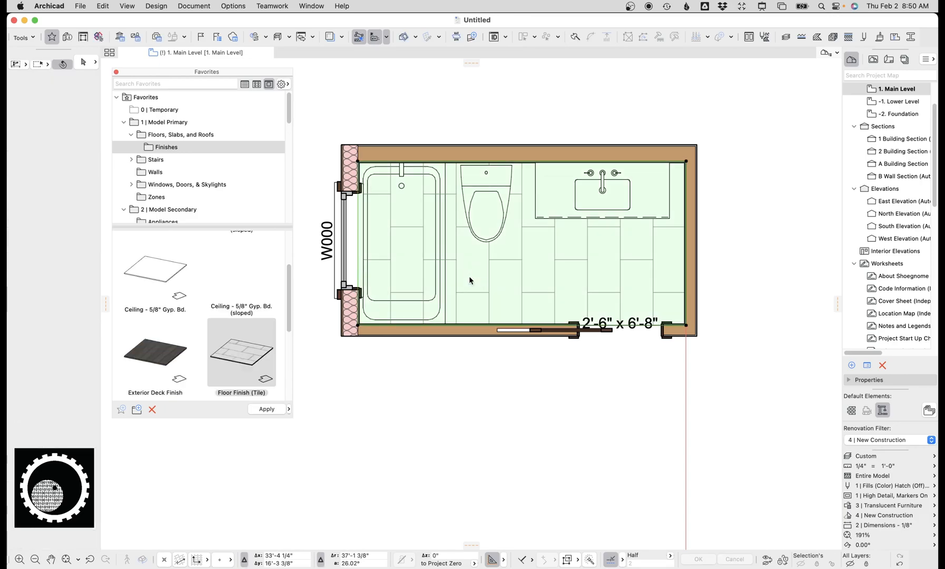
{"action": "left_click", "coordinate": [358, 245]}
{"action": "key", "text": "f"}
{"action": "key", "text": "f"}
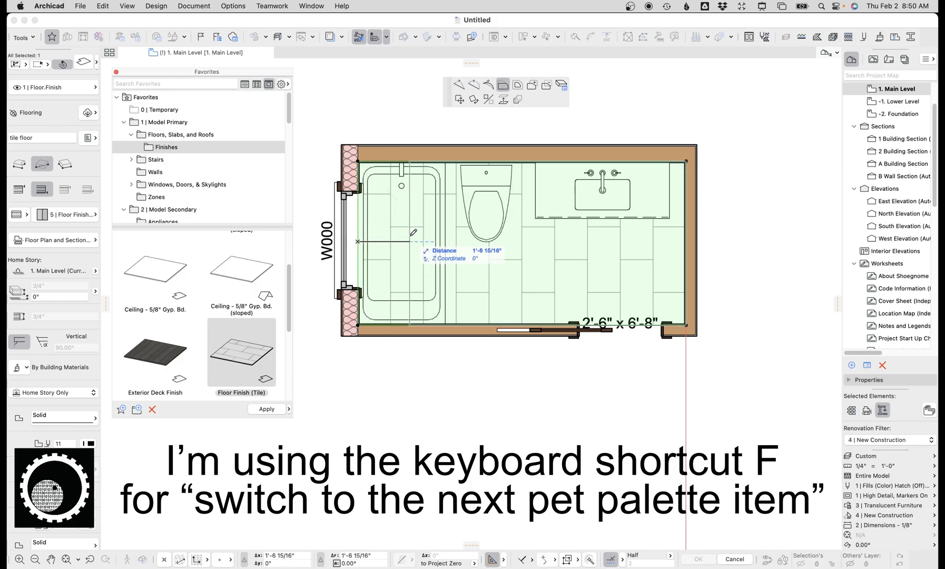
{"action": "left_click", "coordinate": [447, 166]}
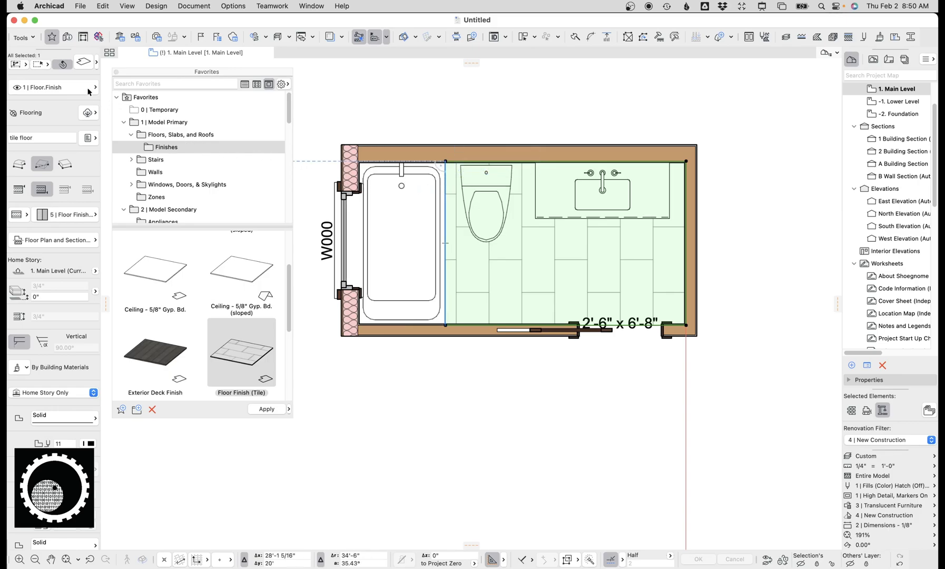
Deselect the tile floor, activate the Wall tool and load the Wall Tile favorite from the Finish & Trim - Interior folder
{"action": "left_click", "coordinate": [27, 38]}
{"action": "left_click", "coordinate": [27, 42]}
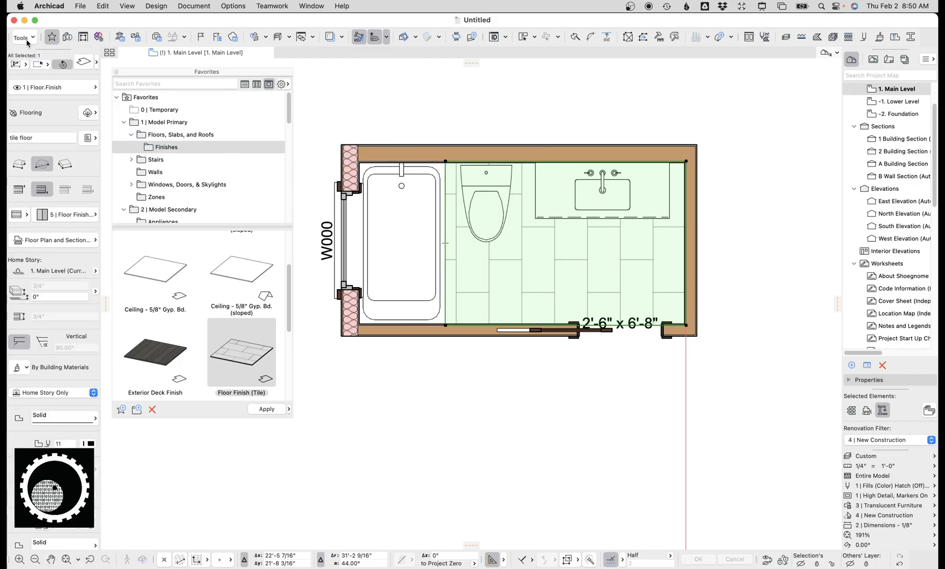
{"action": "key", "text": "Escape"}
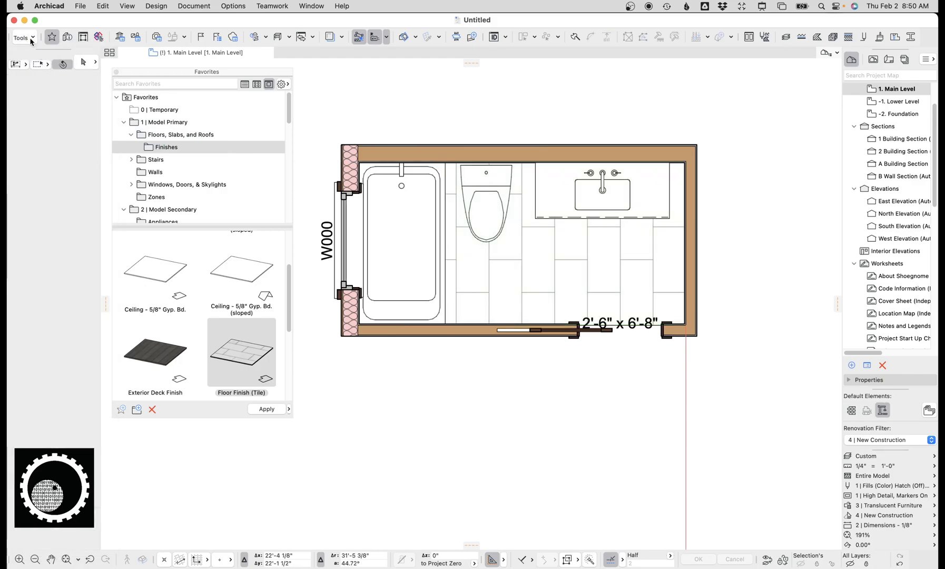
{"action": "left_click", "coordinate": [25, 37]}
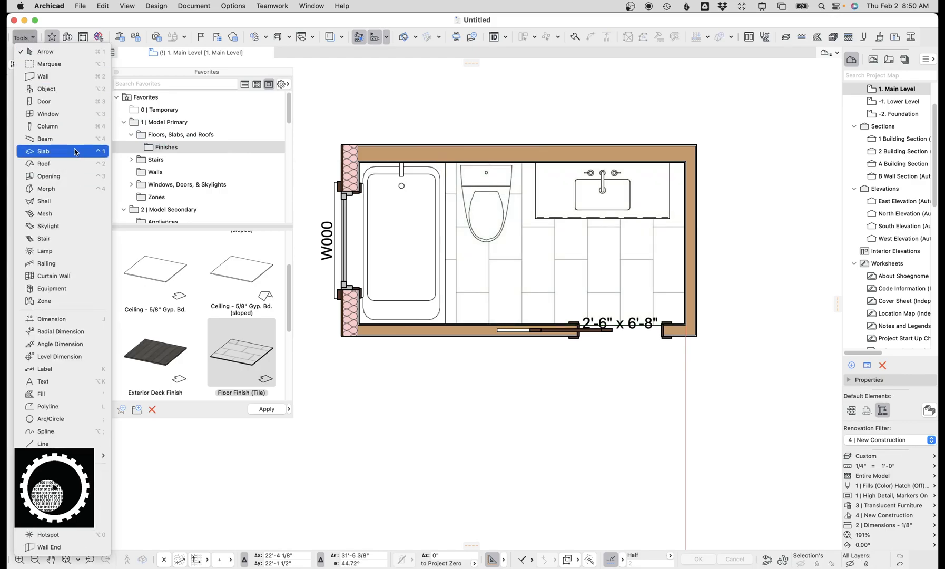
{"action": "left_click", "coordinate": [50, 81]}
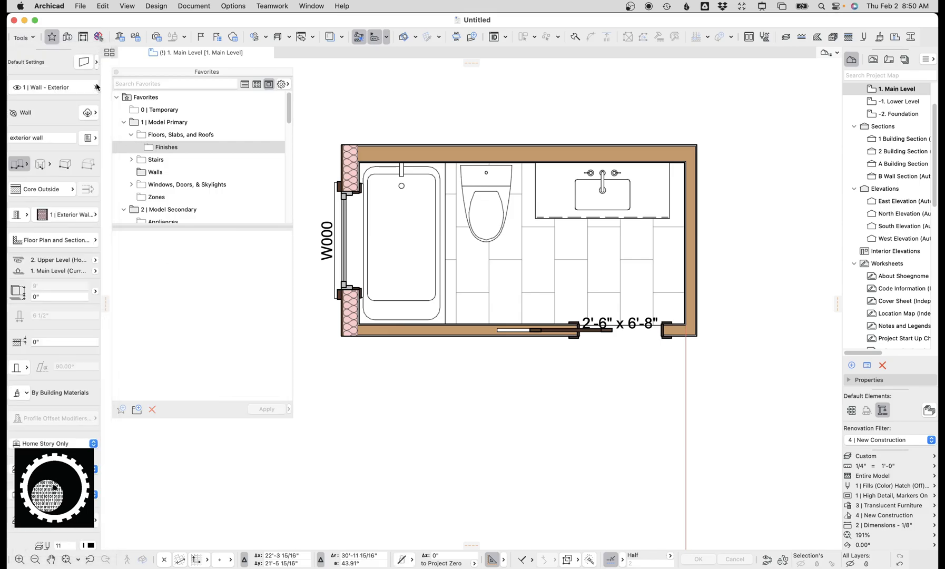
{"action": "left_click", "coordinate": [165, 173]}
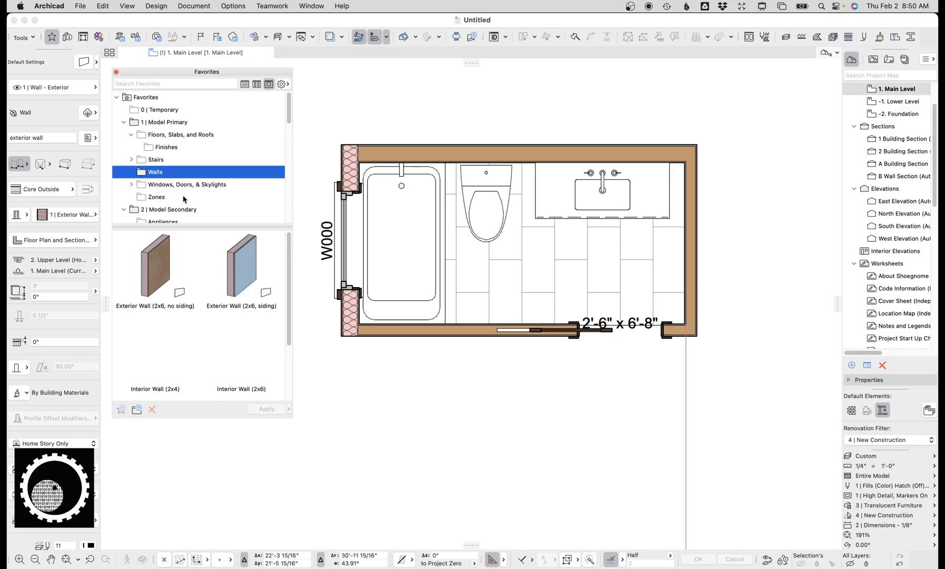
{"action": "scroll", "coordinate": [288, 126], "scroll_direction": "down", "scroll_amount": 5}
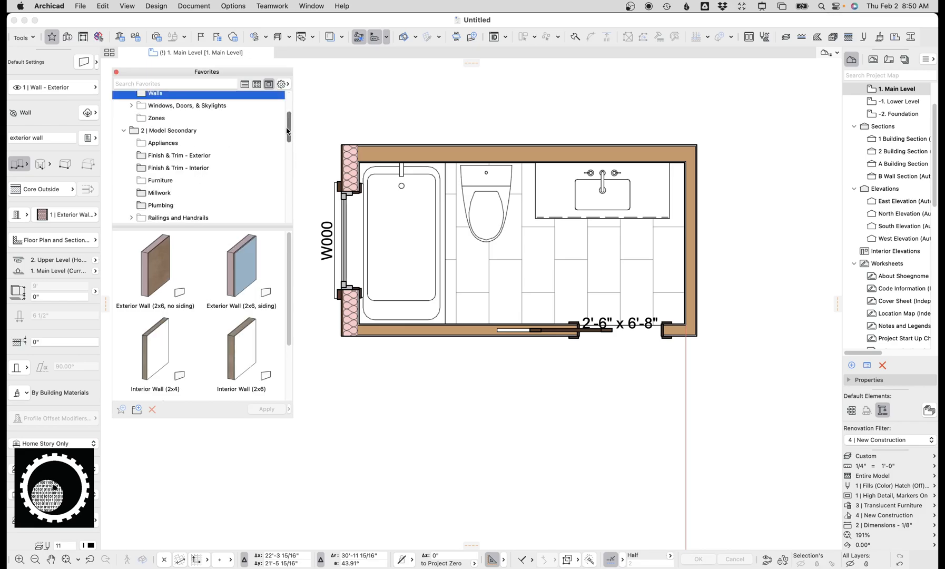
{"action": "left_click", "coordinate": [185, 169]}
{"action": "double_click", "coordinate": [179, 269]}
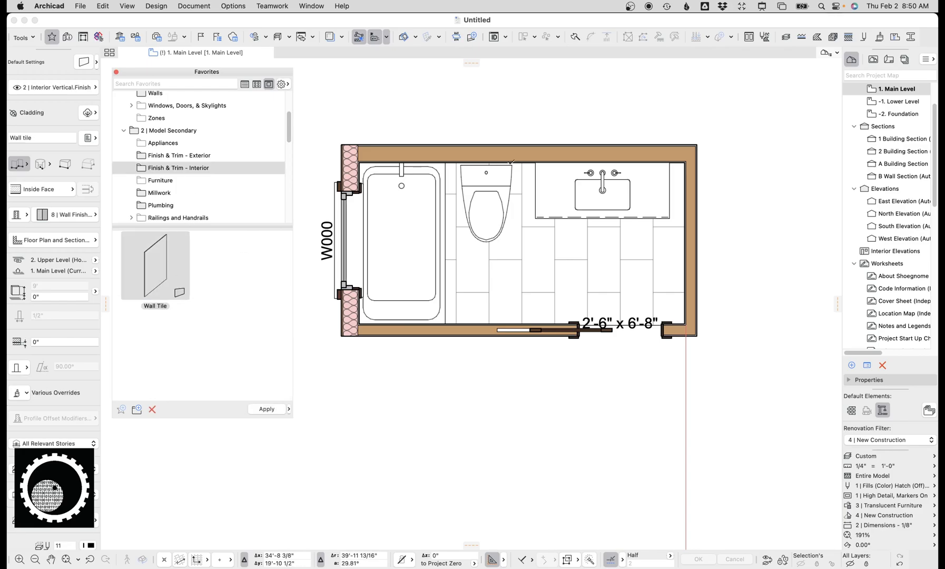
Draw chained wall tile around the tub along the north, west and south walls, from its northeast to its southeast corner
{"action": "scroll", "coordinate": [447, 162], "scroll_direction": "up", "scroll_amount": 5}
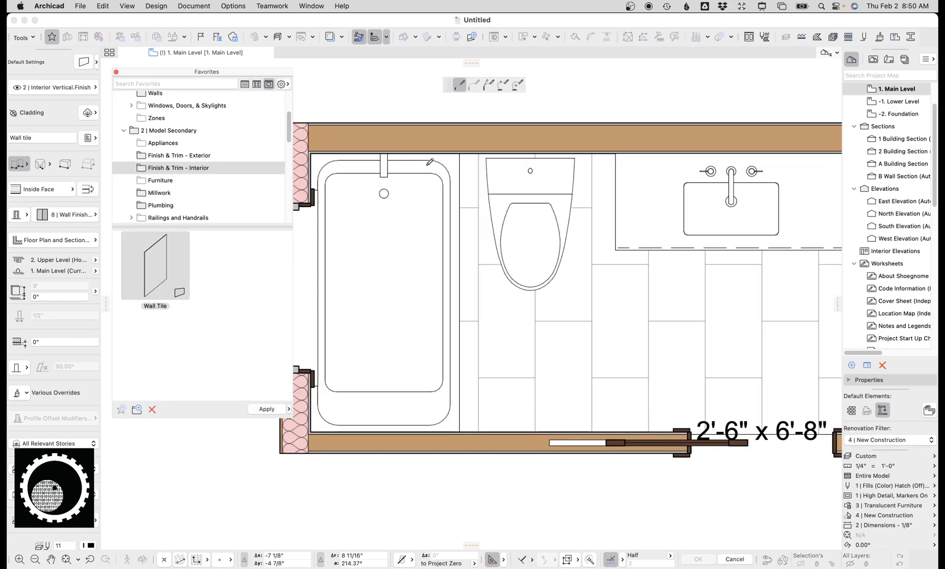
{"action": "scroll", "coordinate": [457, 156], "scroll_direction": "up", "scroll_amount": 4}
{"action": "left_click", "coordinate": [462, 150]}
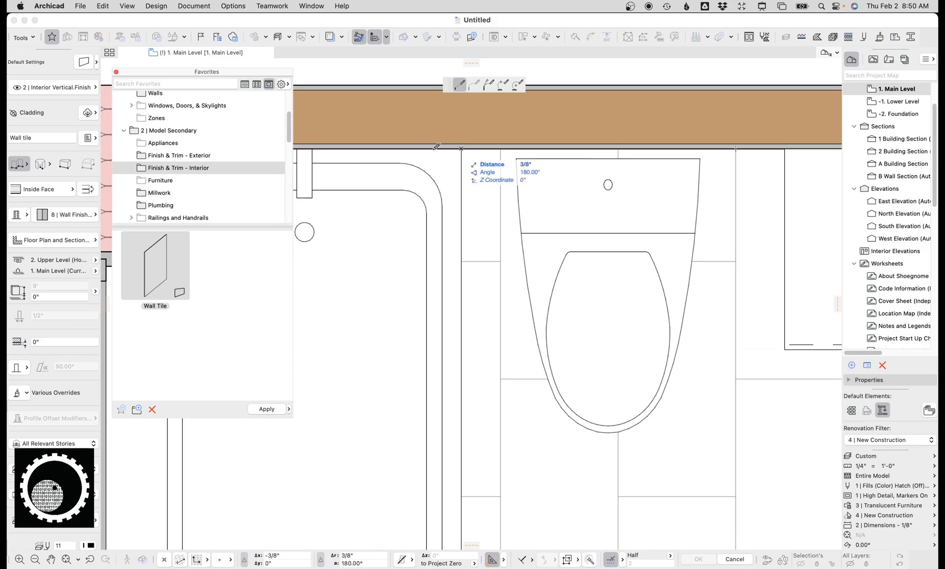
{"action": "scroll", "coordinate": [460, 150], "scroll_direction": "left", "scroll_amount": 5}
{"action": "left_click", "coordinate": [446, 140]}
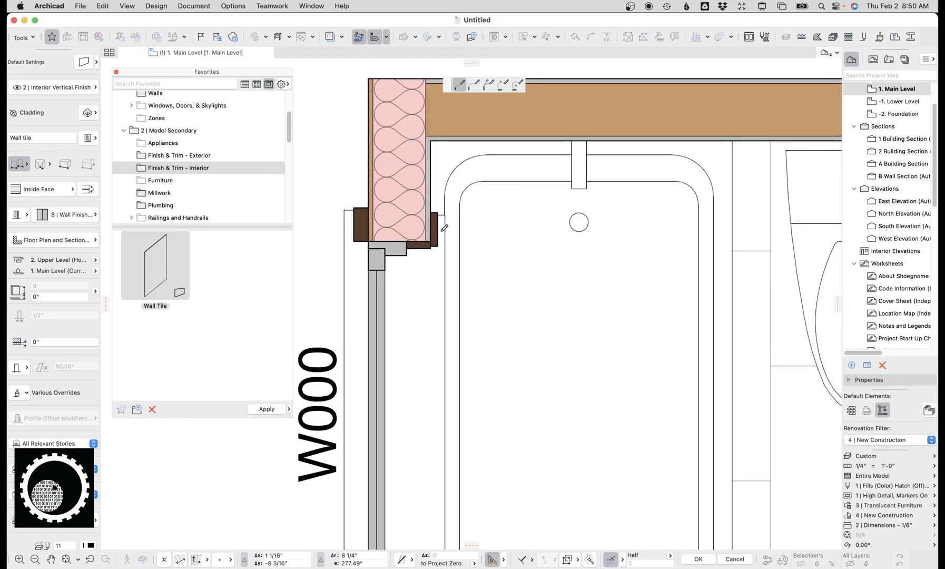
{"action": "scroll", "coordinate": [440, 220], "scroll_direction": "down", "scroll_amount": 3}
{"action": "left_click", "coordinate": [392, 392]}
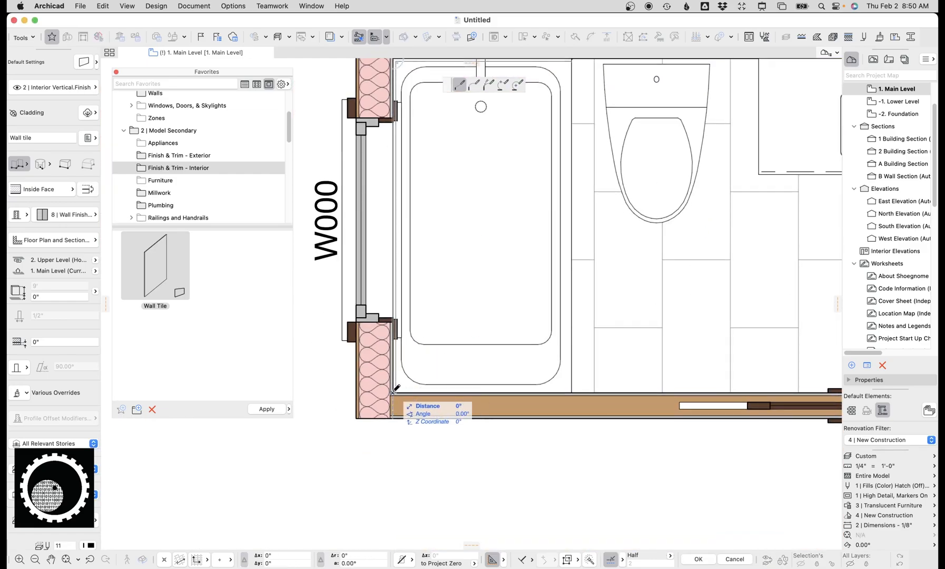
{"action": "double_click", "coordinate": [573, 391]}
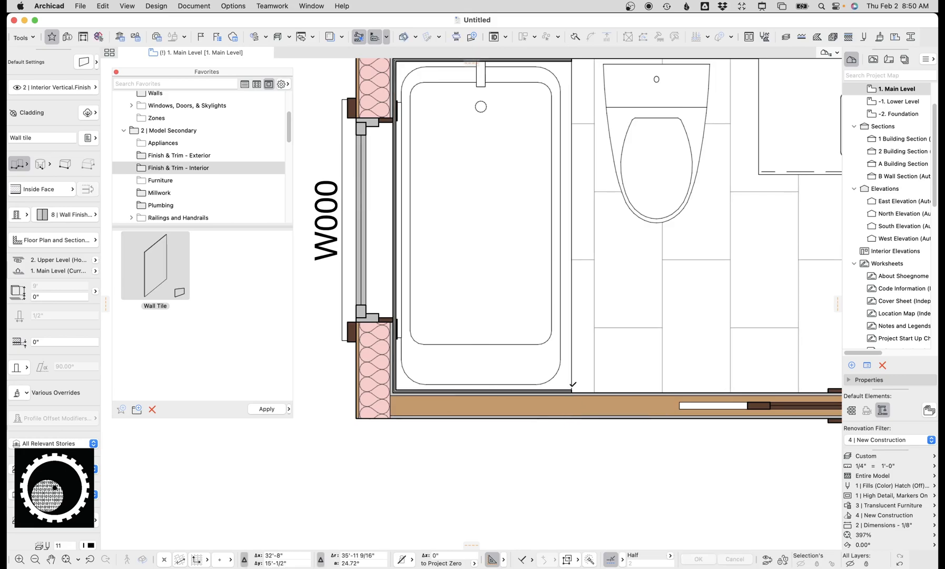
Select the south wall with its door, the fixtures, slabs and wall tile, and mirror them about the room's north-south centerline
{"action": "scroll", "coordinate": [398, 241], "scroll_direction": "down", "scroll_amount": 3}
{"action": "scroll", "coordinate": [398, 241], "scroll_direction": "down", "scroll_amount": 2}
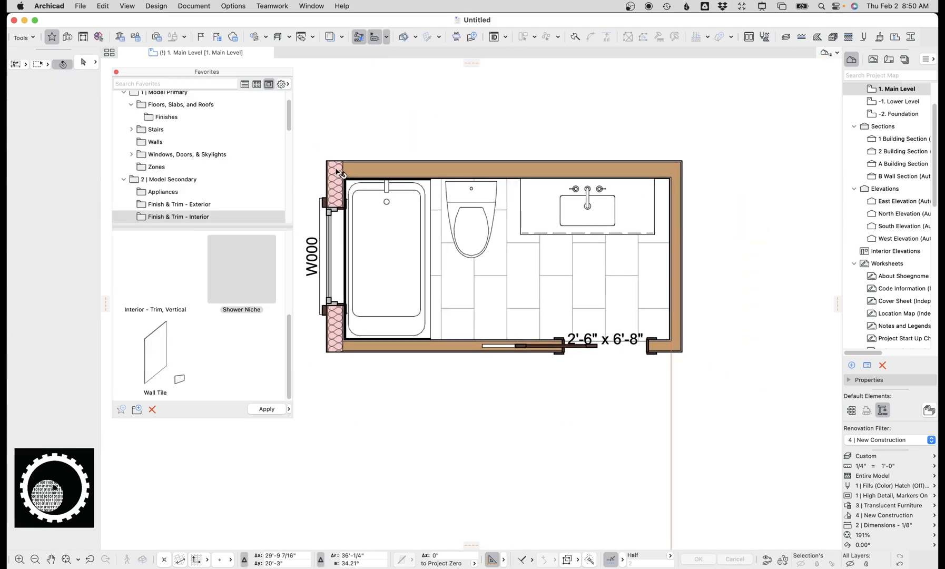
{"action": "left_click", "coordinate": [310, 172]}
{"action": "left_click", "coordinate": [305, 169]}
{"action": "left_click", "coordinate": [314, 169]}
{"action": "left_click", "coordinate": [734, 390]}
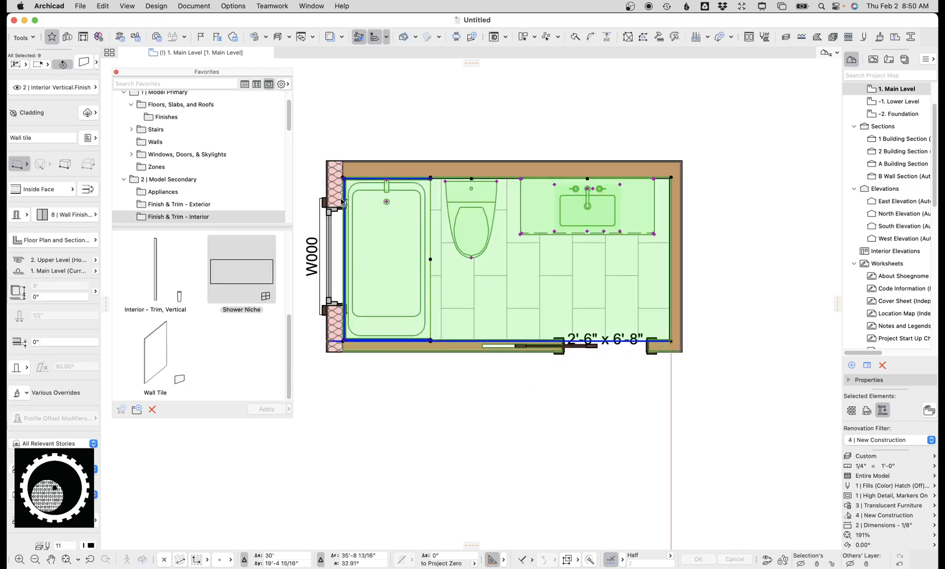
{"action": "key", "text": "super+d"}
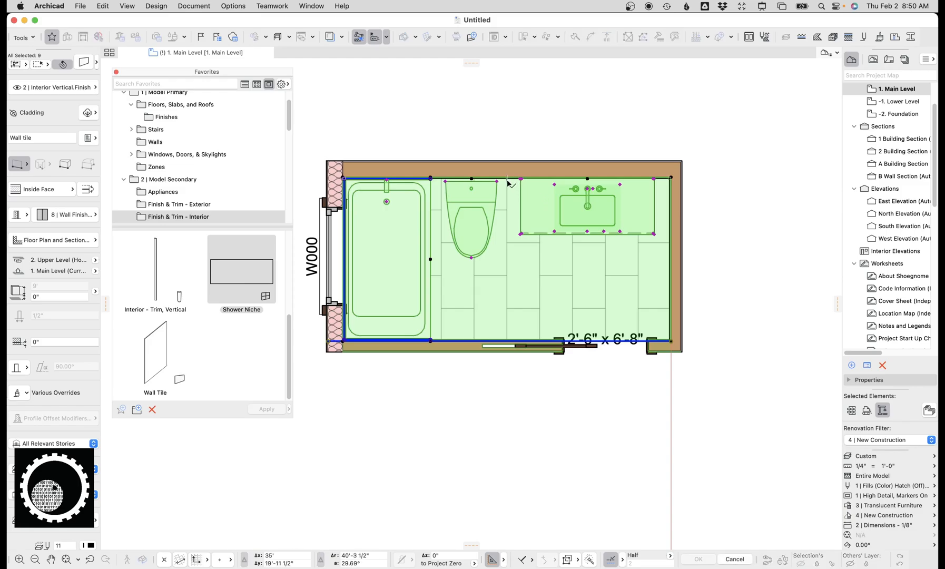
{"action": "left_click", "coordinate": [506, 179]}
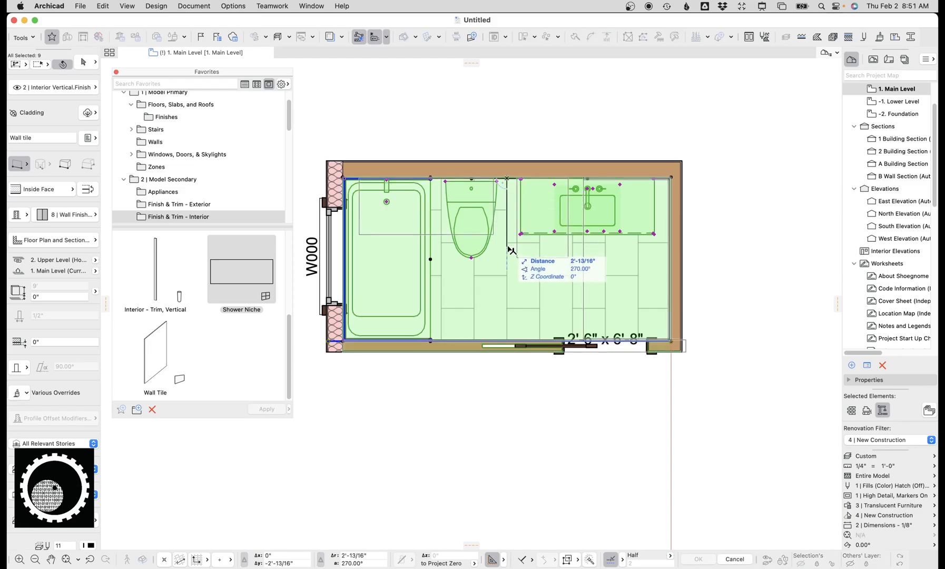
{"action": "left_click", "coordinate": [509, 250]}
Intersect the mirrored south wall with the west and east walls to clean up both corners
{"action": "left_click", "coordinate": [437, 356]}
{"action": "left_click", "coordinate": [348, 350]}
{"action": "key", "text": "super+i"}
{"action": "left_click", "coordinate": [674, 327]}
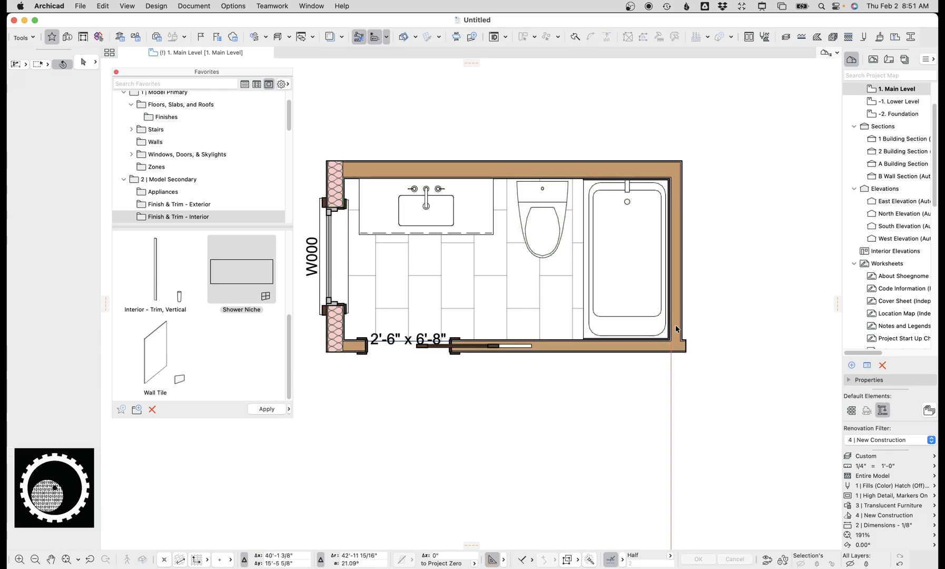
{"action": "left_click", "coordinate": [651, 348], "text": "shift"}
{"action": "key", "text": "super+i"}
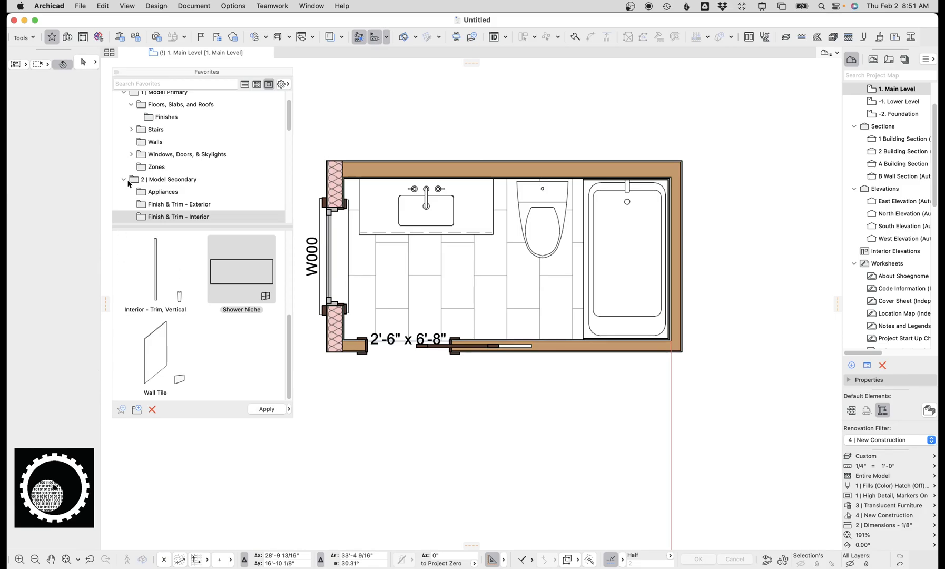
Activate the Beam tool, search the favorites for "base" and load Baseboard - Tile
{"action": "left_click", "coordinate": [32, 40]}
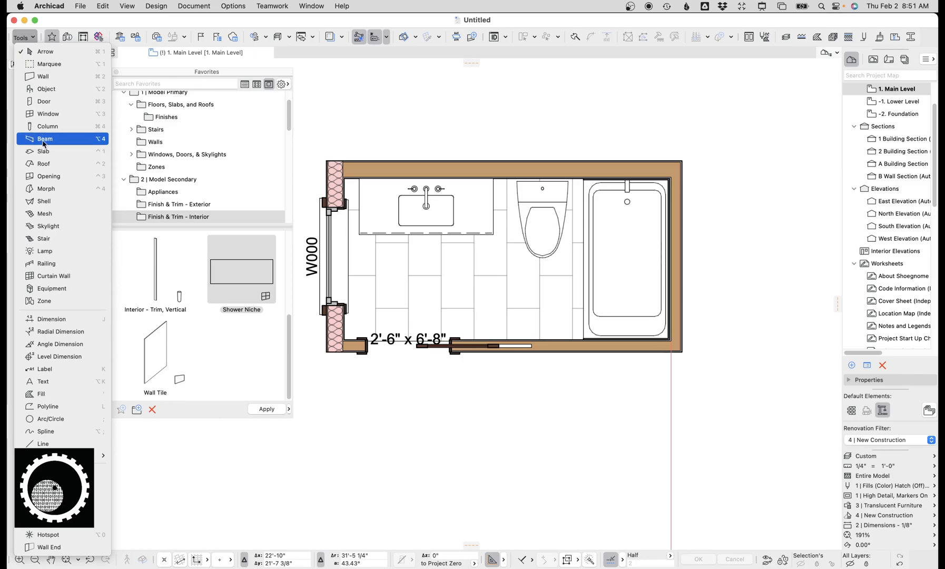
{"action": "left_click", "coordinate": [81, 141]}
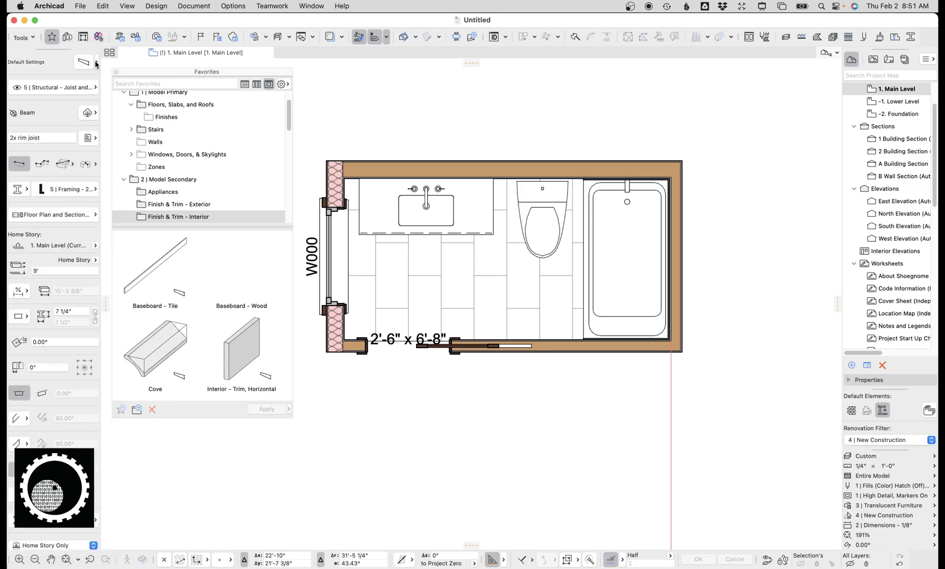
{"action": "left_click", "coordinate": [96, 63]}
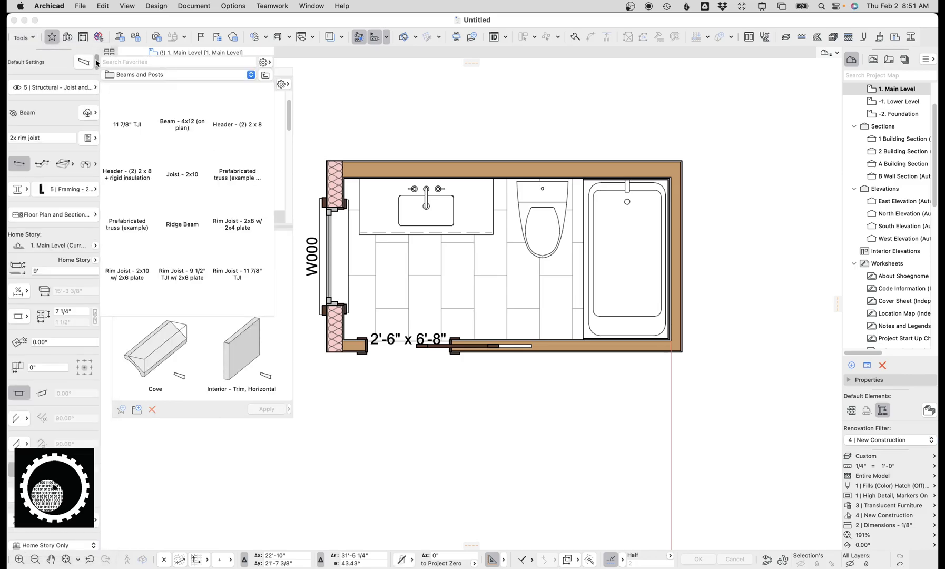
{"action": "left_click", "coordinate": [266, 76]}
{"action": "left_click", "coordinate": [182, 61]}
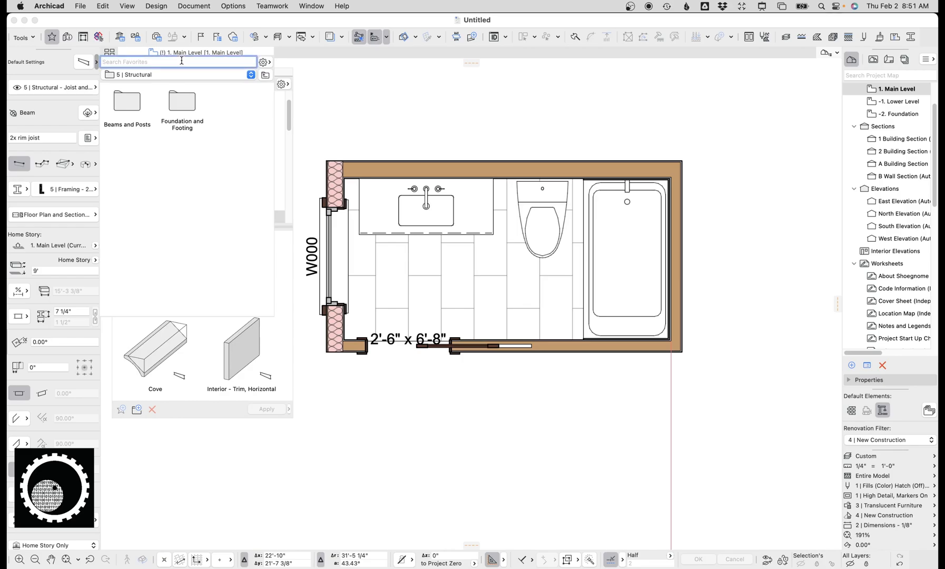
{"action": "type", "text": "base"}
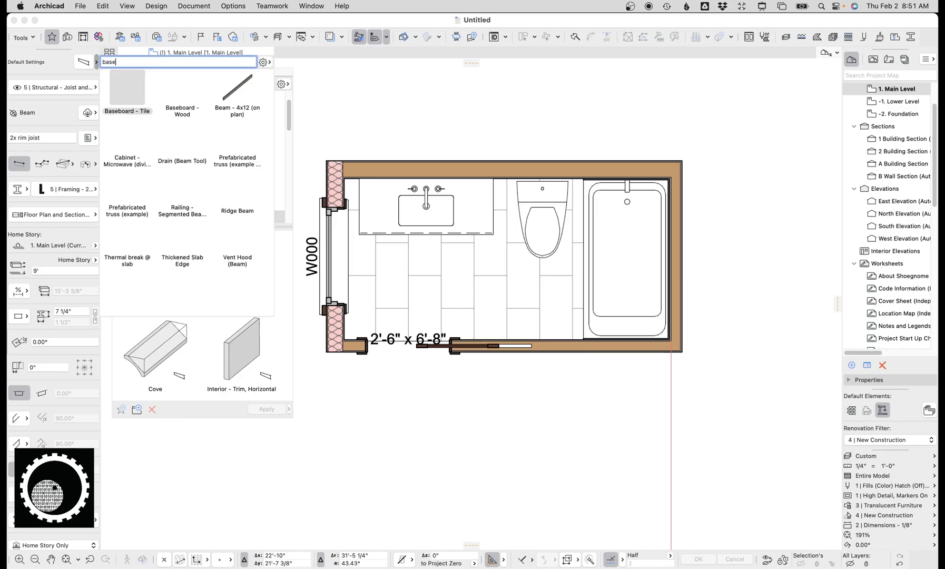
{"action": "double_click", "coordinate": [134, 95]}
{"action": "scroll", "coordinate": [469, 280], "scroll_direction": "up", "scroll_amount": 5}
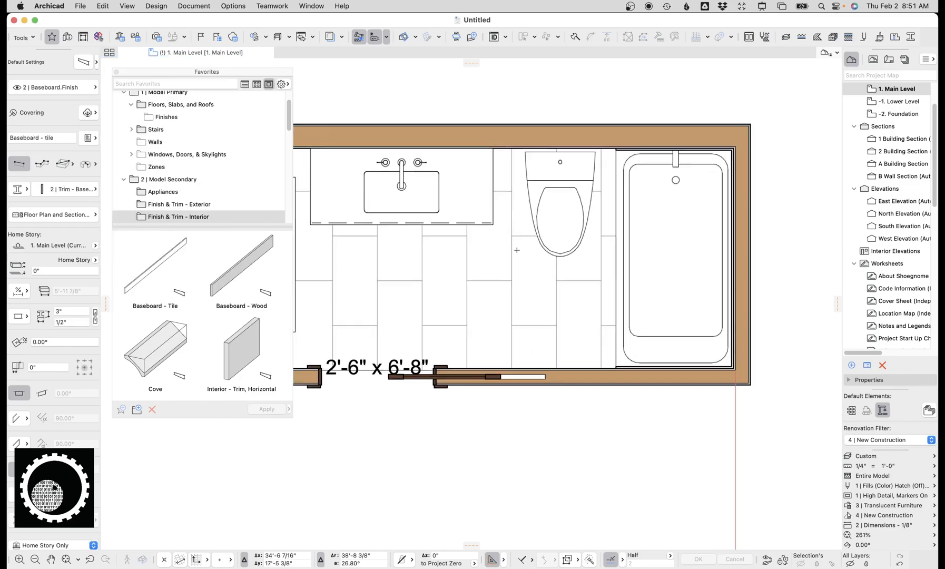
{"action": "scroll", "coordinate": [587, 209], "scroll_direction": "down", "scroll_amount": 2}
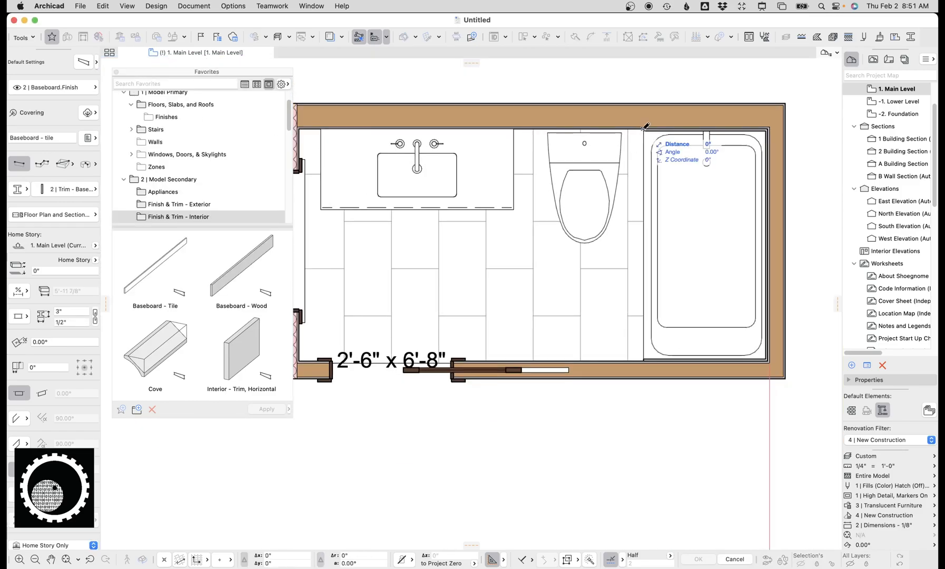
{"action": "scroll", "coordinate": [512, 141], "scroll_direction": "left", "scroll_amount": 4}
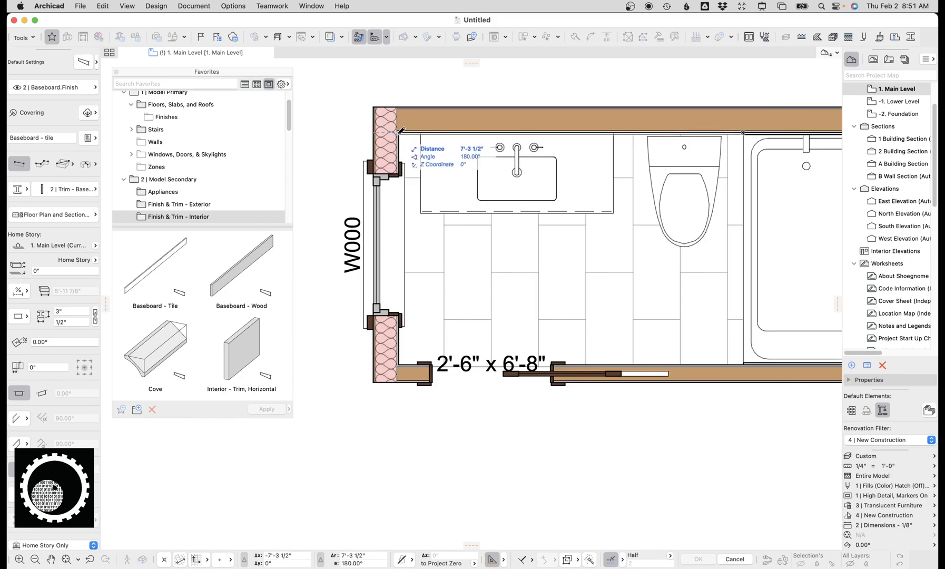
{"action": "key", "text": "super+z"}
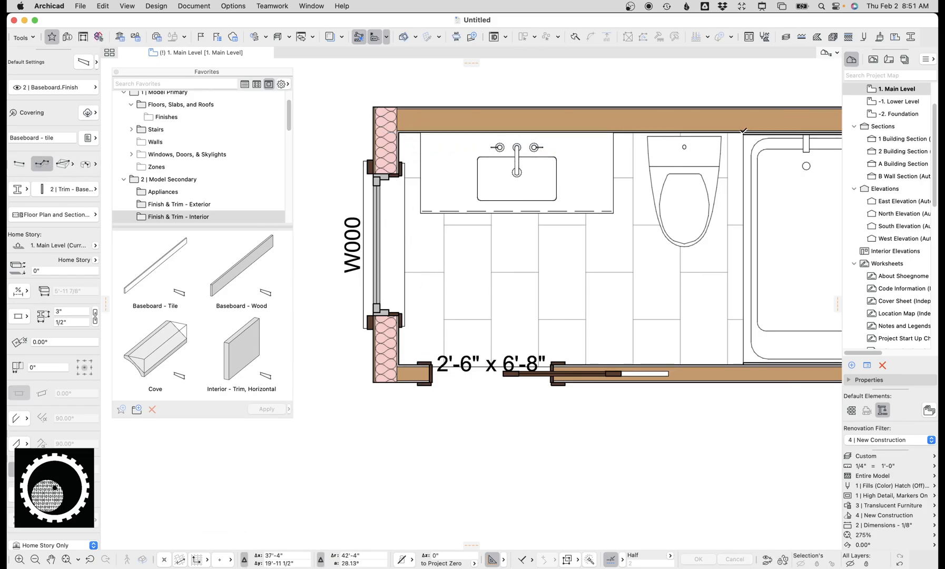
Draw a chained tile baseboard from the tub's northwest corner along the north, west and south walls to its southwest corner, with vertices at the door casing
{"action": "left_click", "coordinate": [399, 133]}
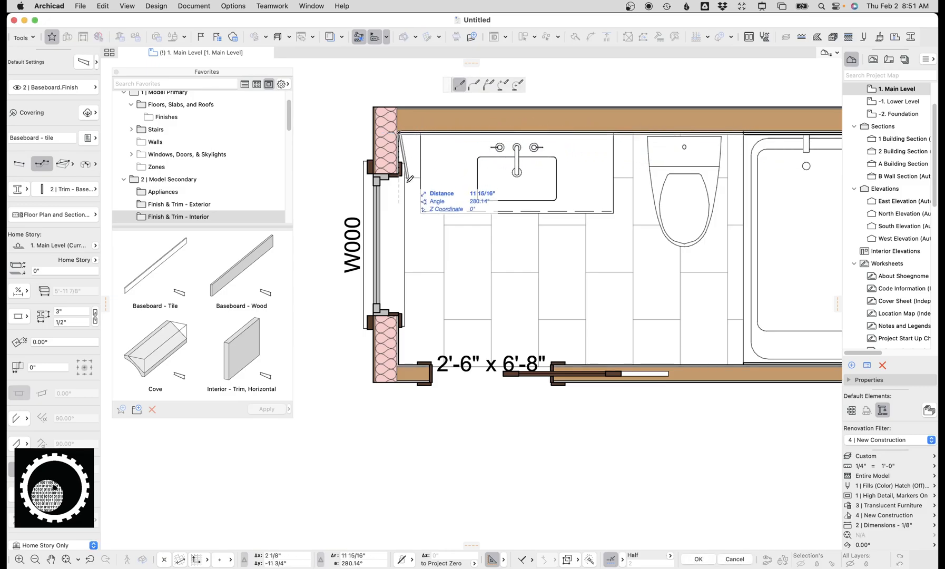
{"action": "left_click", "coordinate": [403, 364]}
{"action": "scroll", "coordinate": [428, 364], "scroll_direction": "up", "scroll_amount": 3}
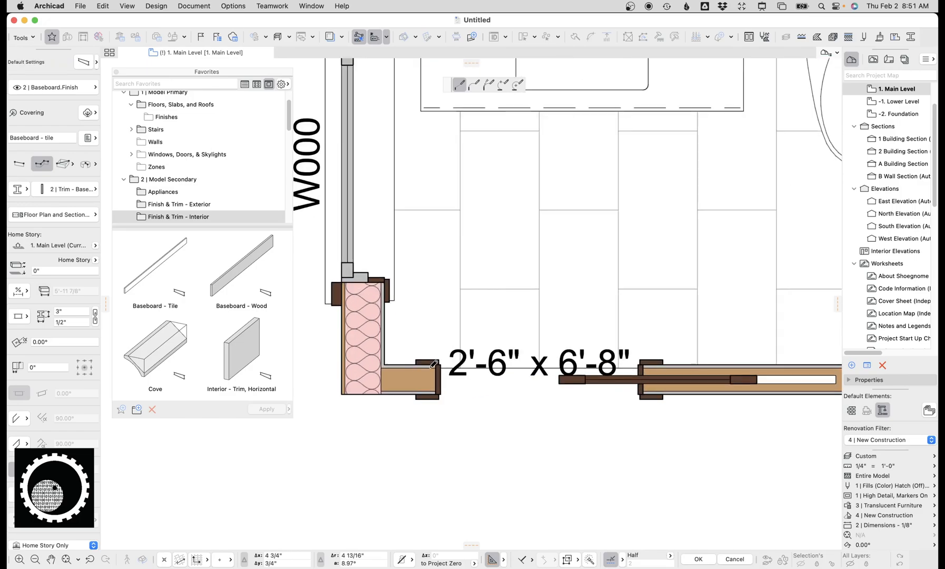
{"action": "scroll", "coordinate": [434, 363], "scroll_direction": "up", "scroll_amount": 2}
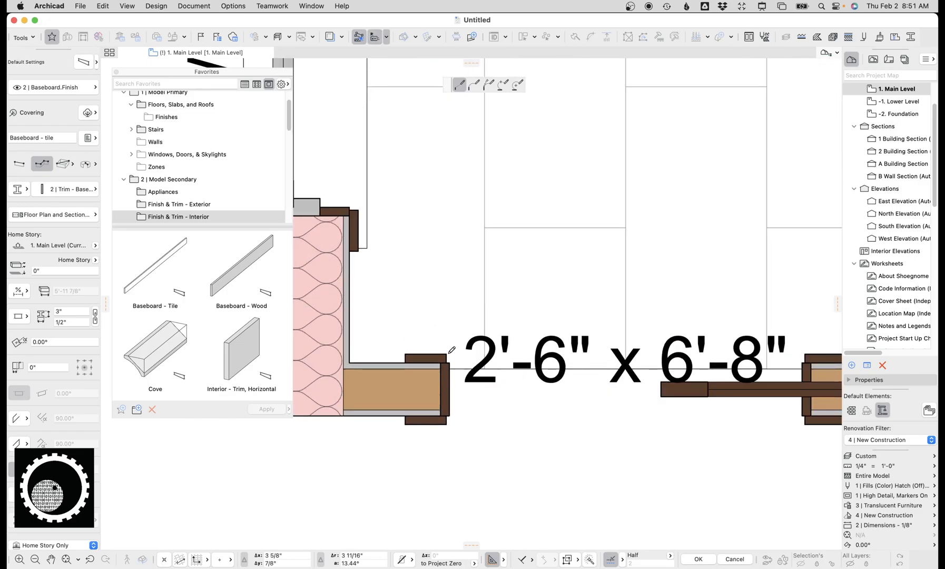
{"action": "scroll", "coordinate": [452, 349], "scroll_direction": "down", "scroll_amount": 3}
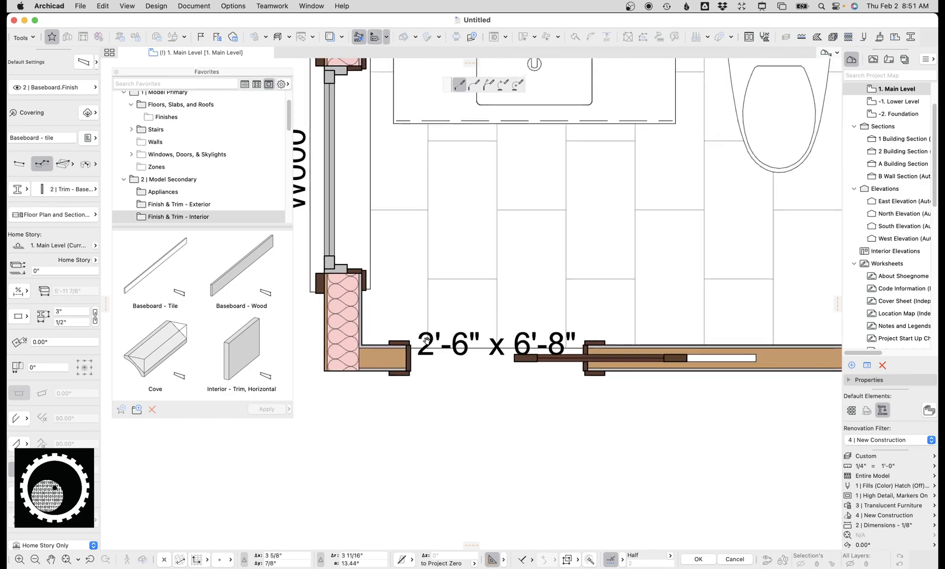
{"action": "left_click", "coordinate": [603, 344]}
{"action": "scroll", "coordinate": [735, 331], "scroll_direction": "down", "scroll_amount": 2}
{"action": "middle_click_drag", "start_coordinate": [735, 331], "coordinate": [597, 332]}
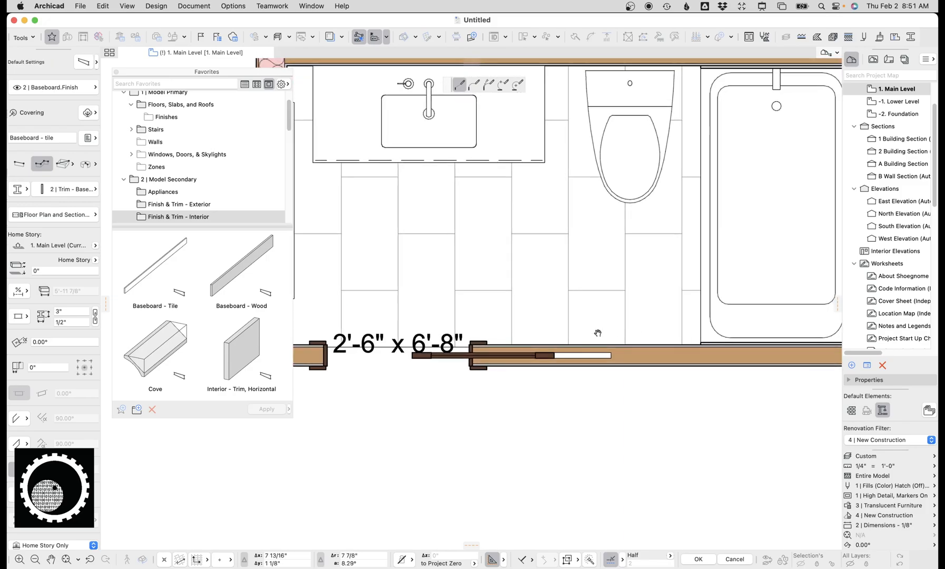
{"action": "double_click", "coordinate": [701, 346]}
{"action": "key", "text": "Escape"}
Delete the baseboard segment that crosses the pocket door opening in the south wall
{"action": "middle_click_drag", "start_coordinate": [437, 349], "coordinate": [614, 337]}
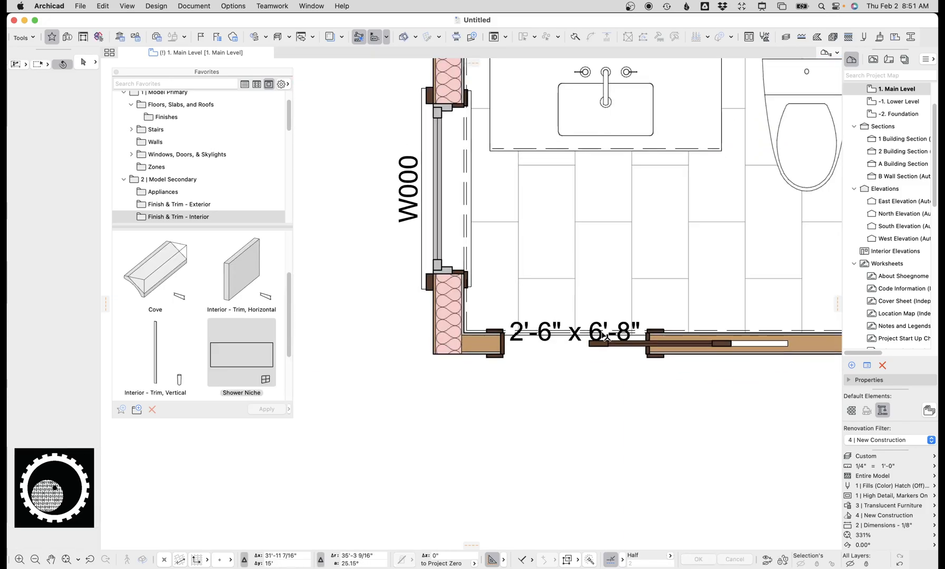
{"action": "left_click", "coordinate": [569, 334]}
{"action": "scroll", "coordinate": [565, 334], "scroll_direction": "right", "scroll_amount": 2}
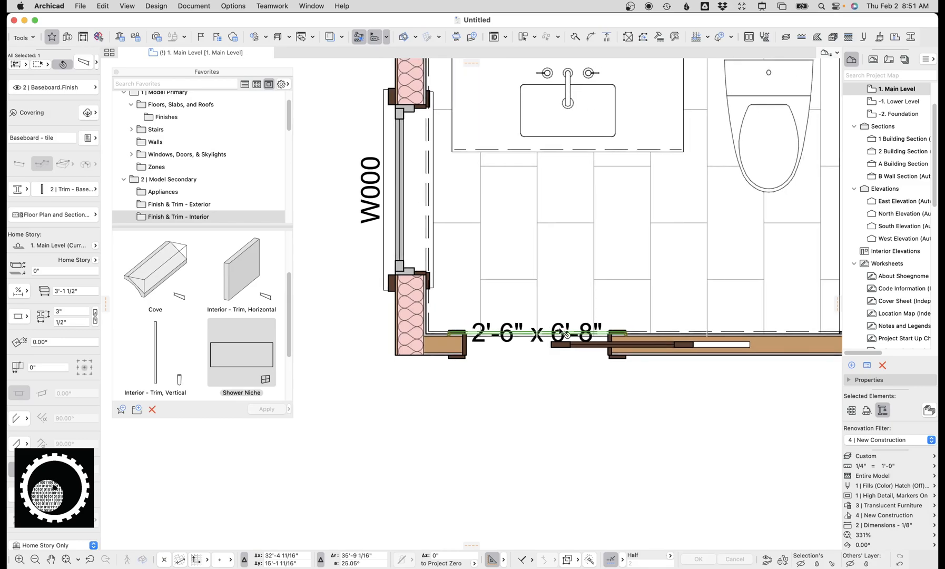
{"action": "key", "text": "Delete"}
{"action": "scroll", "coordinate": [540, 208], "scroll_direction": "down", "scroll_amount": 1}
{"action": "middle_click_drag", "start_coordinate": [539, 208], "coordinate": [469, 284]}
{"action": "scroll", "coordinate": [468, 284], "scroll_direction": "down", "scroll_amount": 1}
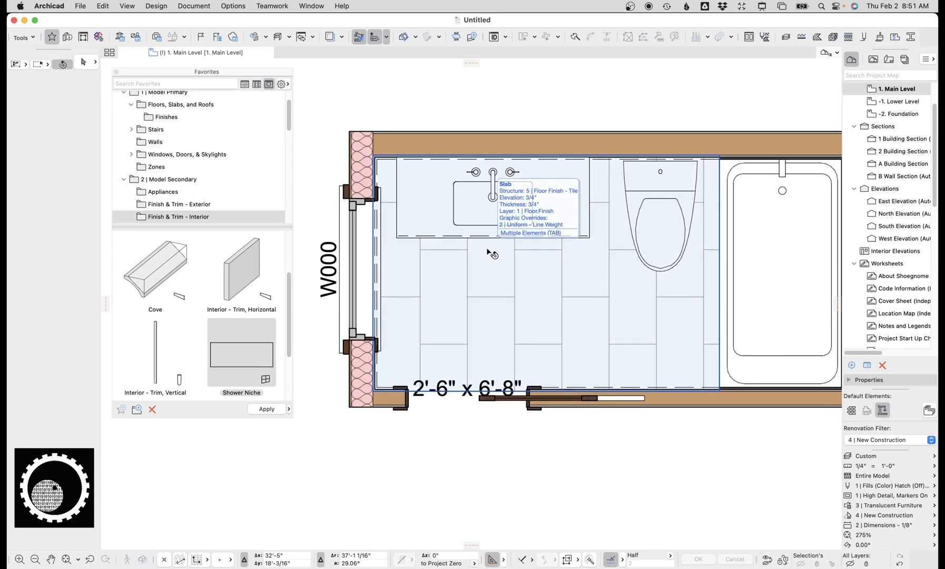
Activate the Object tool, load the Shower Head favorite from the Plumbing folder and place it outside the bathroom's east wall
{"action": "middle_click_drag", "start_coordinate": [494, 220], "coordinate": [433, 218]}
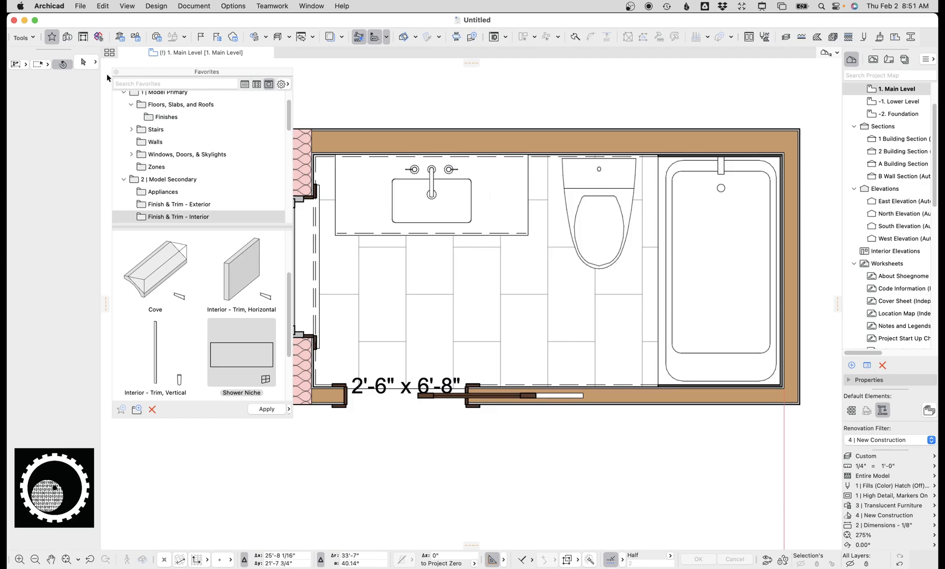
{"action": "left_click", "coordinate": [30, 39]}
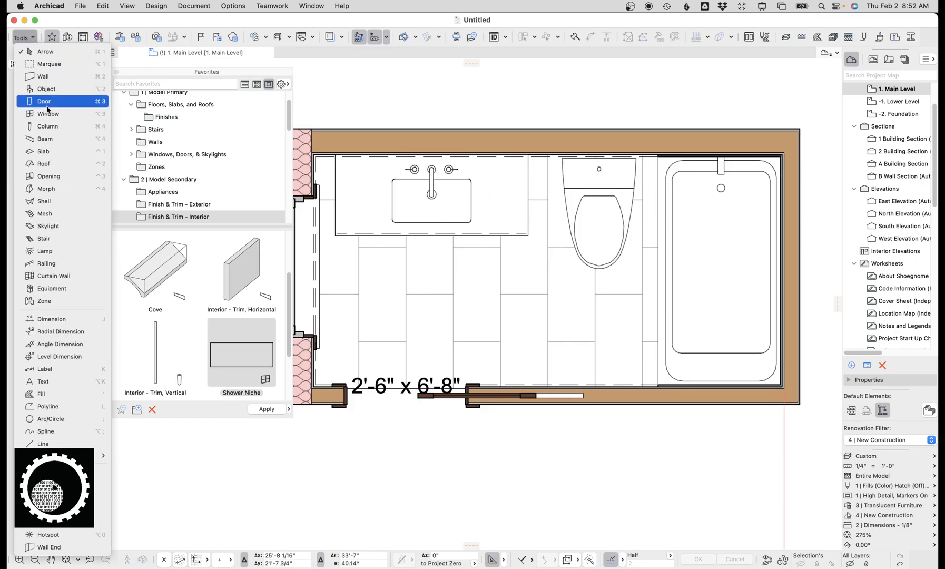
{"action": "left_click", "coordinate": [55, 89]}
{"action": "scroll", "coordinate": [178, 187], "scroll_direction": "down", "scroll_amount": 3}
{"action": "left_click", "coordinate": [176, 187]}
{"action": "scroll", "coordinate": [164, 294], "scroll_direction": "down", "scroll_amount": 8}
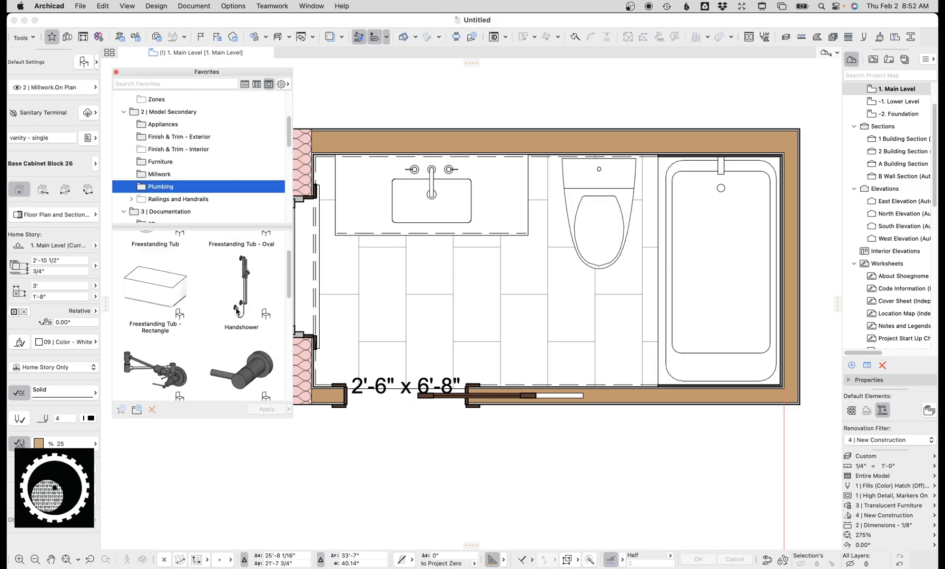
{"action": "double_click", "coordinate": [164, 294]}
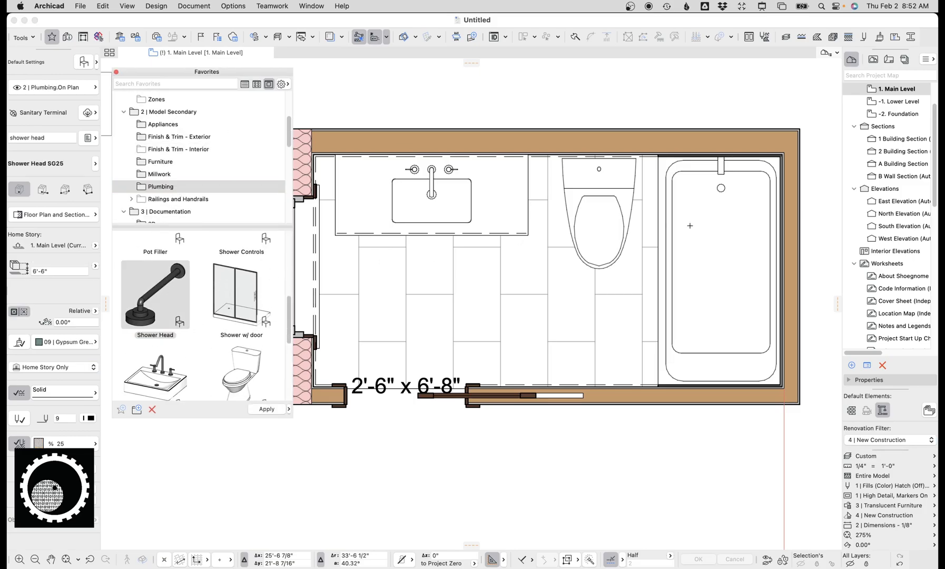
{"action": "scroll", "coordinate": [670, 274], "scroll_direction": "right", "scroll_amount": 3}
{"action": "left_click", "coordinate": [750, 183]}
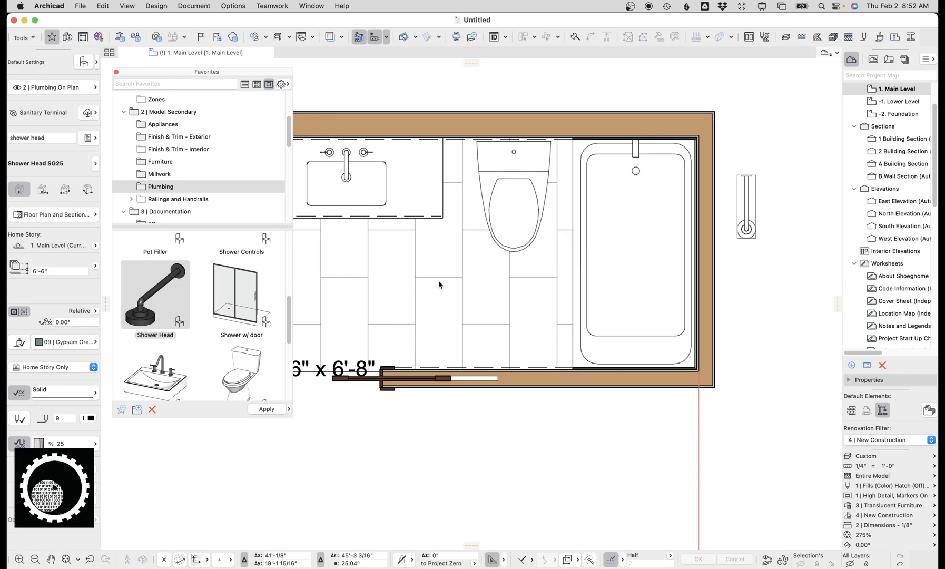
Load the Shower Controls favorite and place it just south of the shower head outside the east wall
{"action": "scroll", "coordinate": [228, 304], "scroll_direction": "up", "scroll_amount": 2}
{"action": "double_click", "coordinate": [241, 284]}
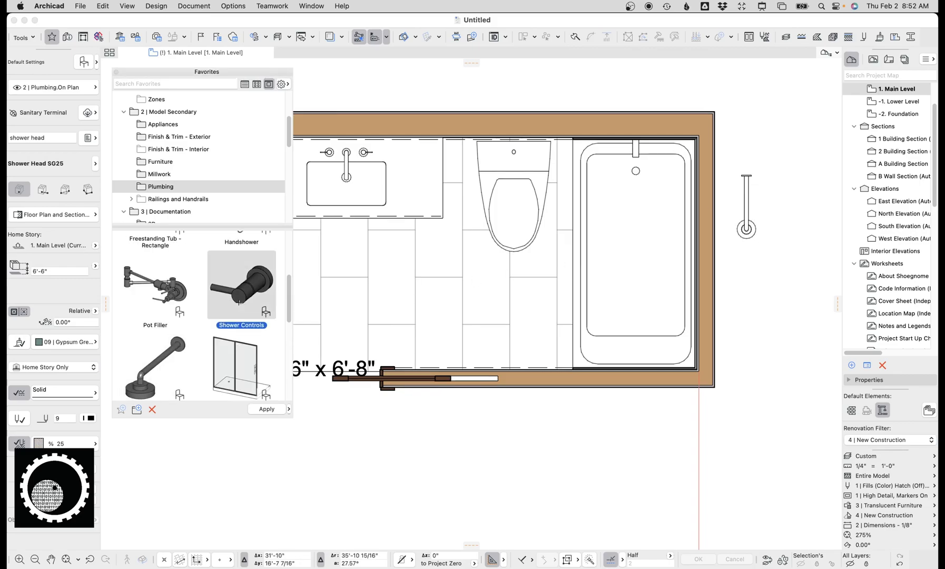
{"action": "left_click", "coordinate": [750, 275]}
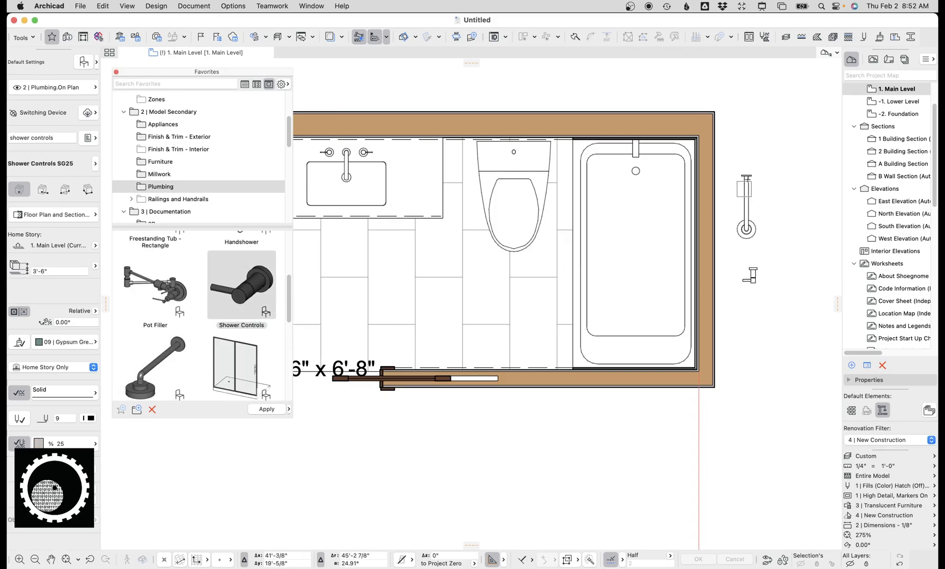
Move the shower head and shower controls onto the wall at the tub's north end, centered on the tub spout
{"action": "left_click", "coordinate": [747, 178]}
{"action": "left_click_drag", "start_coordinate": [748, 178], "coordinate": [636, 141]}
{"action": "left_click", "coordinate": [753, 275]}
{"action": "left_click_drag", "start_coordinate": [753, 275], "coordinate": [649, 167]}
{"action": "scroll", "coordinate": [647, 164], "scroll_direction": "up", "scroll_amount": 5}
{"action": "left_click", "coordinate": [625, 114]}
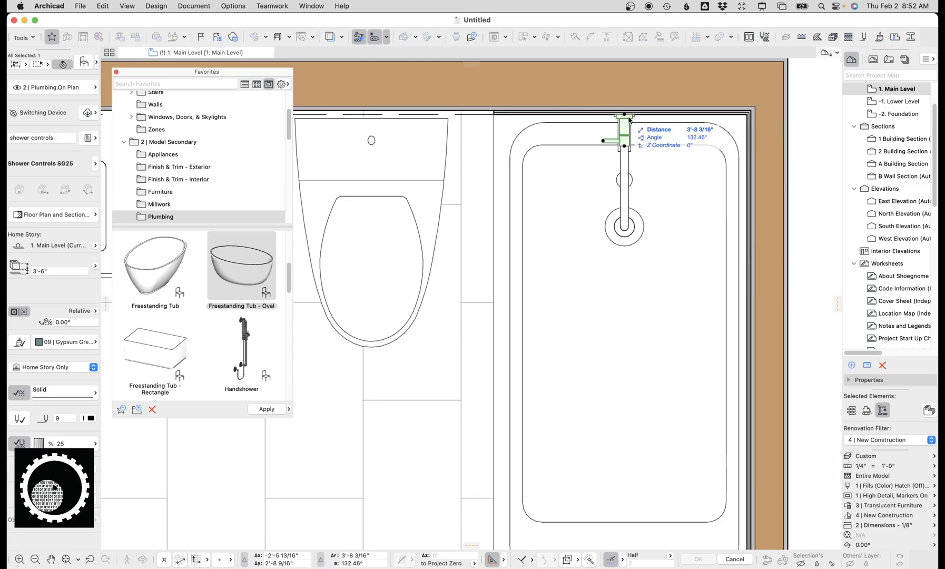
Change the style of the selected shower controls to Combo in their object settings
{"action": "key", "text": "super+t"}
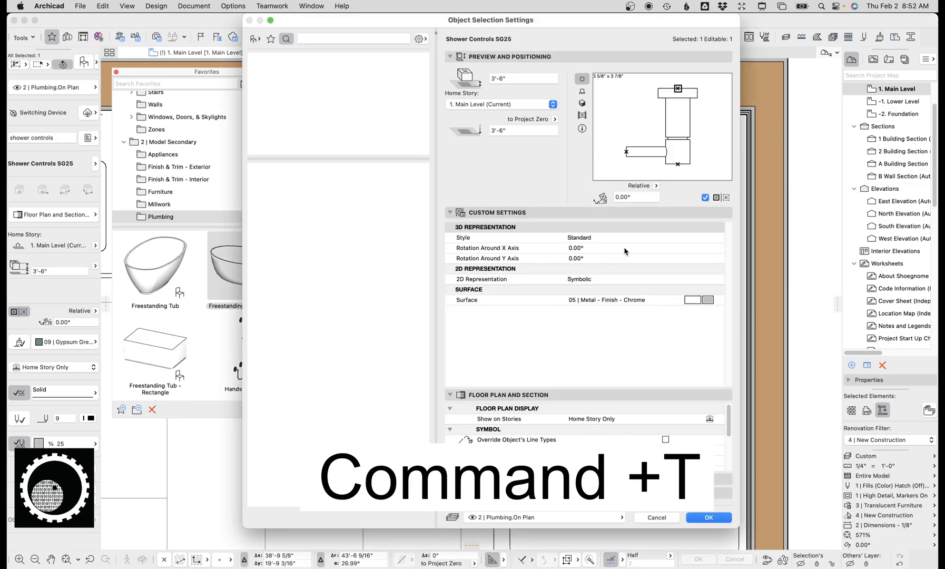
{"action": "left_click", "coordinate": [695, 238]}
{"action": "left_click", "coordinate": [720, 239]}
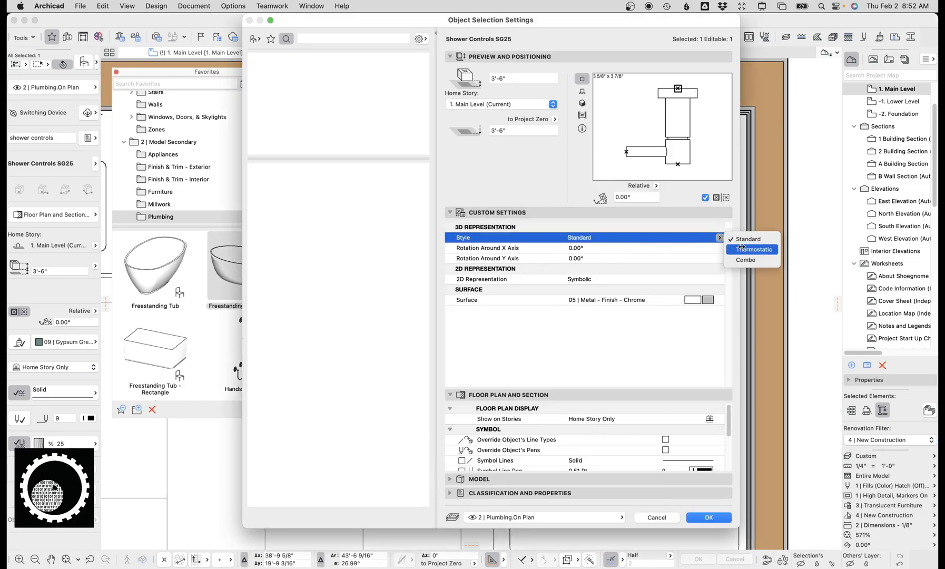
{"action": "left_click", "coordinate": [736, 261]}
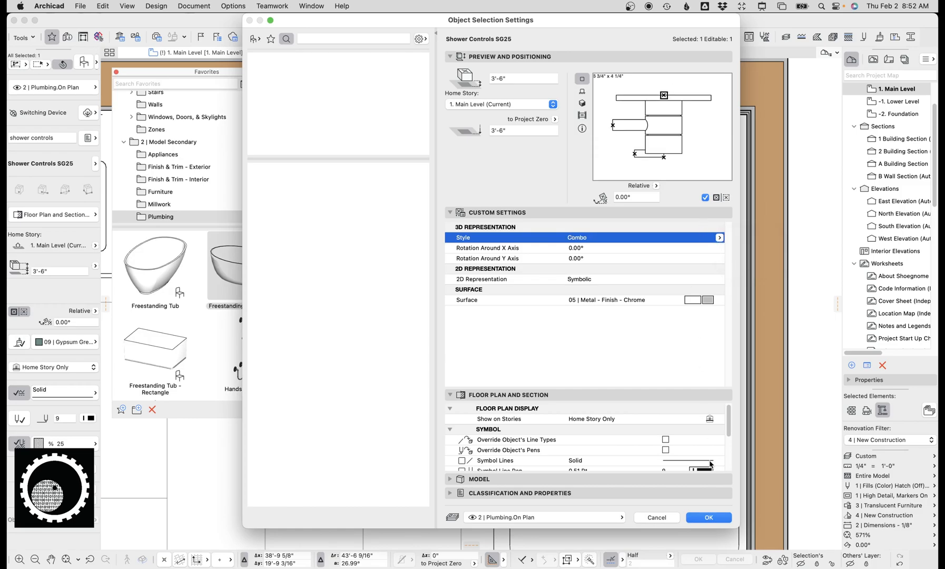
{"action": "left_click", "coordinate": [710, 516]}
{"action": "key", "text": "Escape"}
Bring the shower head forward in the display order so it draws over the shower controls
{"action": "middle_click_drag", "start_coordinate": [615, 216], "coordinate": [552, 253]}
{"action": "left_click", "coordinate": [553, 254]}
{"action": "middle_click_drag", "start_coordinate": [605, 222], "coordinate": [506, 227]}
{"action": "key", "text": "Escape"}
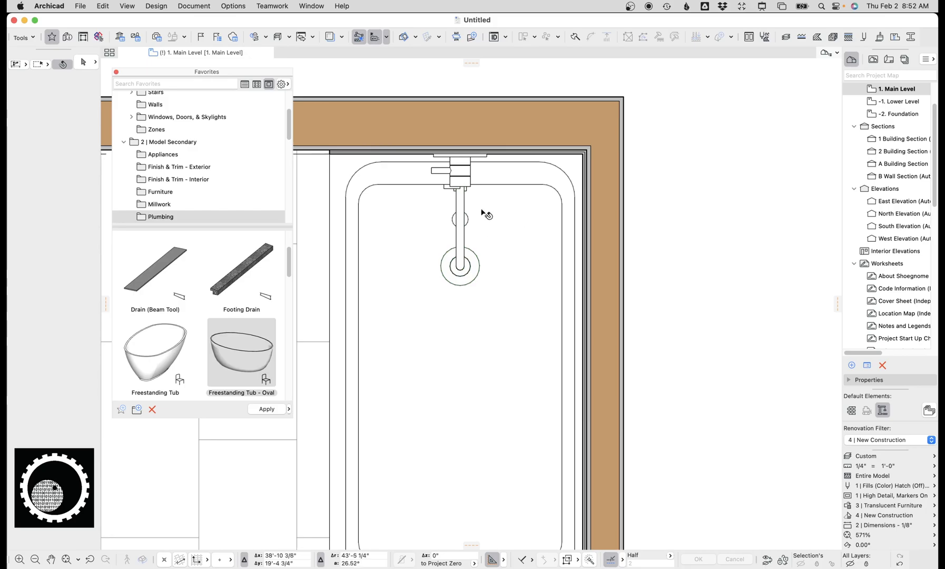
{"action": "left_click", "coordinate": [460, 259]}
{"action": "right_click", "coordinate": [676, 160]}
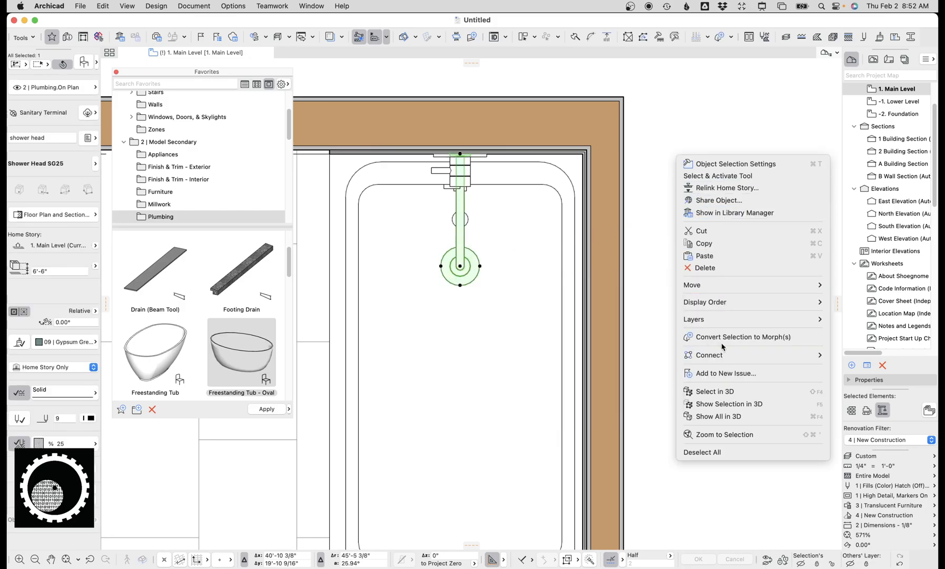
{"action": "mouse_move", "coordinate": [716, 305]}
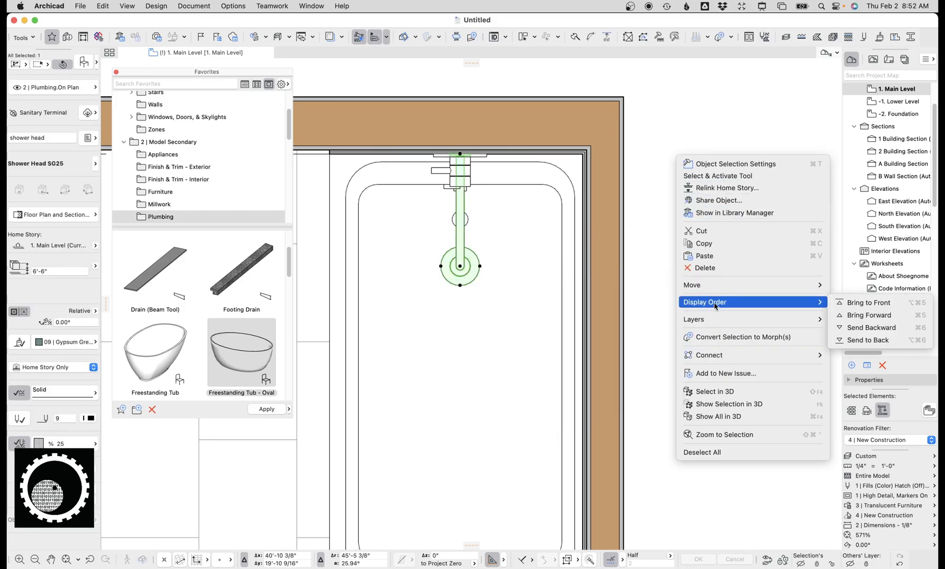
{"action": "left_click", "coordinate": [875, 316]}
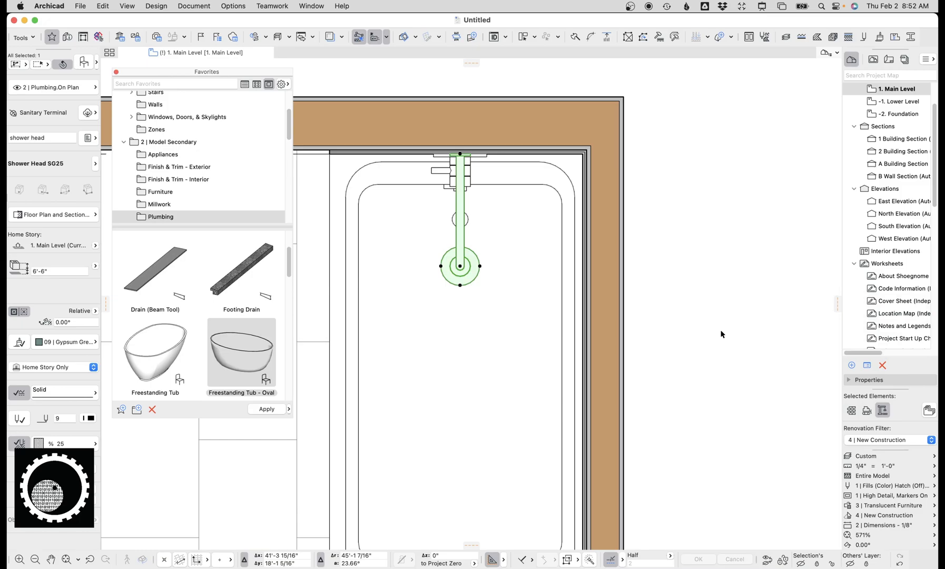
{"action": "left_click", "coordinate": [720, 333]}
Search the favorites for "rod" and load Curtain Rod
{"action": "scroll", "coordinate": [689, 290], "scroll_direction": "down", "scroll_amount": 1}
{"action": "middle_click_drag", "start_coordinate": [690, 290], "coordinate": [751, 262]}
{"action": "left_click", "coordinate": [145, 84]}
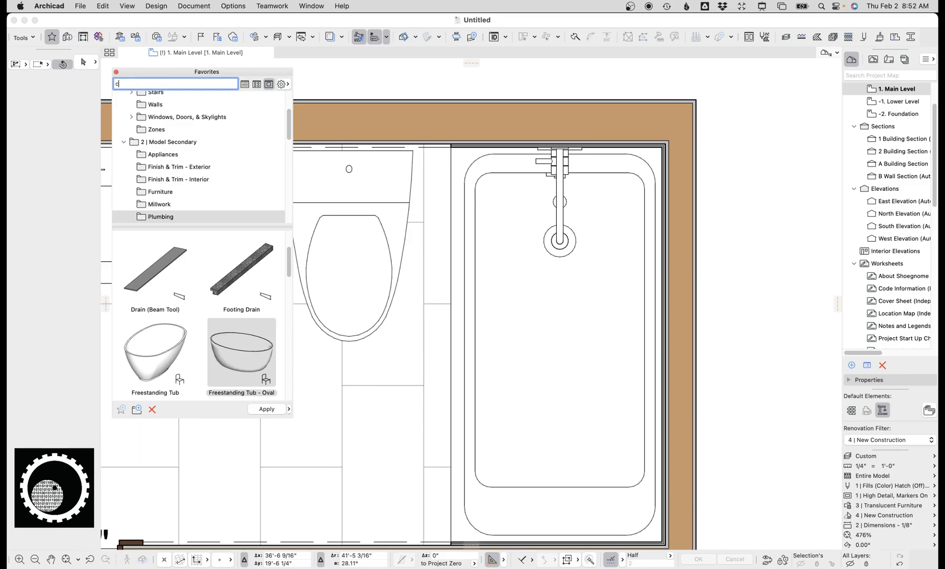
{"action": "key", "text": "BackSpace"}
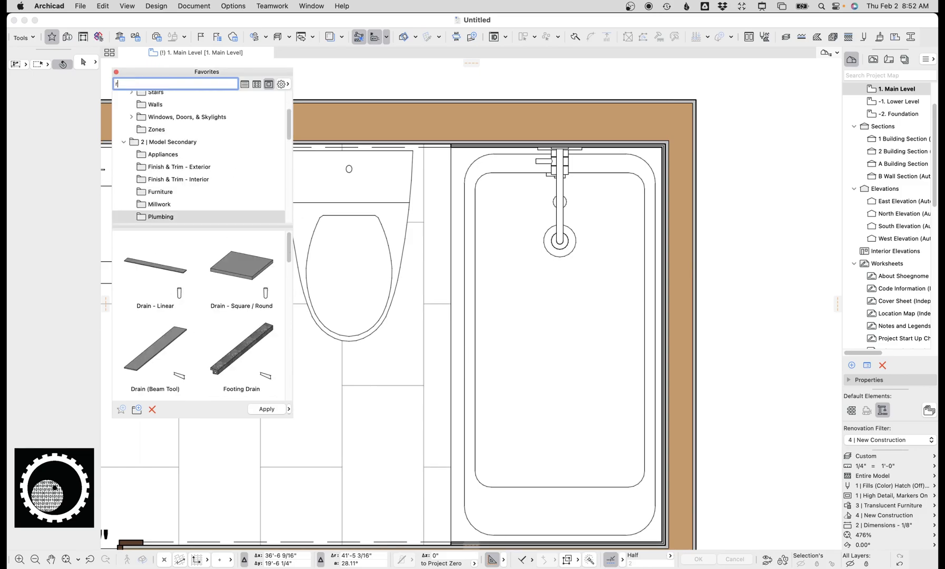
{"action": "type", "text": "rod"}
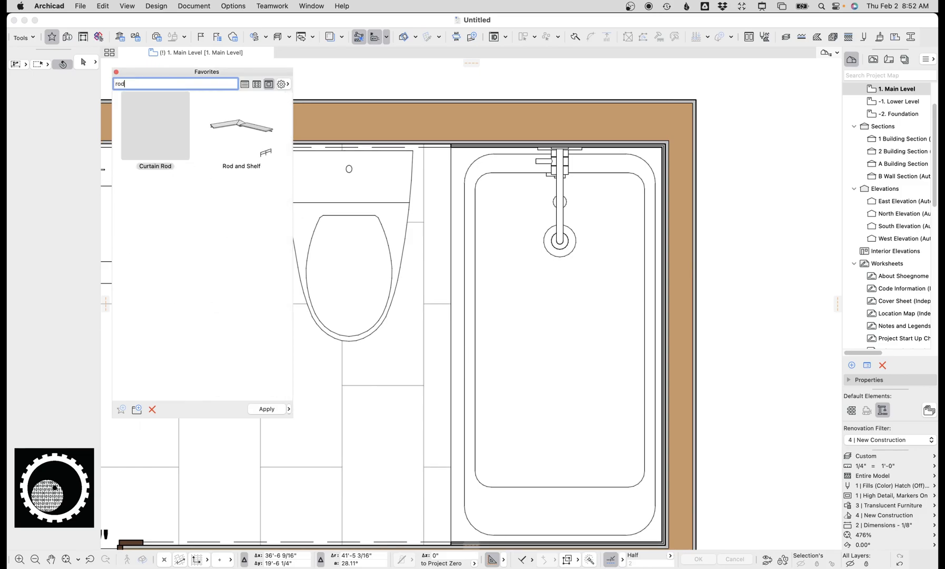
{"action": "left_click", "coordinate": [156, 139]}
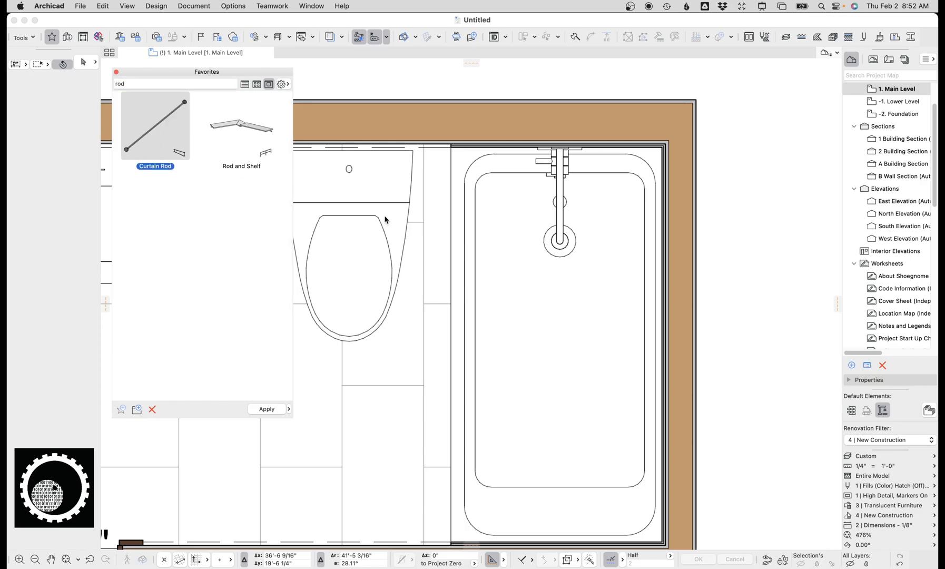
{"action": "scroll", "coordinate": [310, 153], "scroll_direction": "down", "scroll_amount": 2}
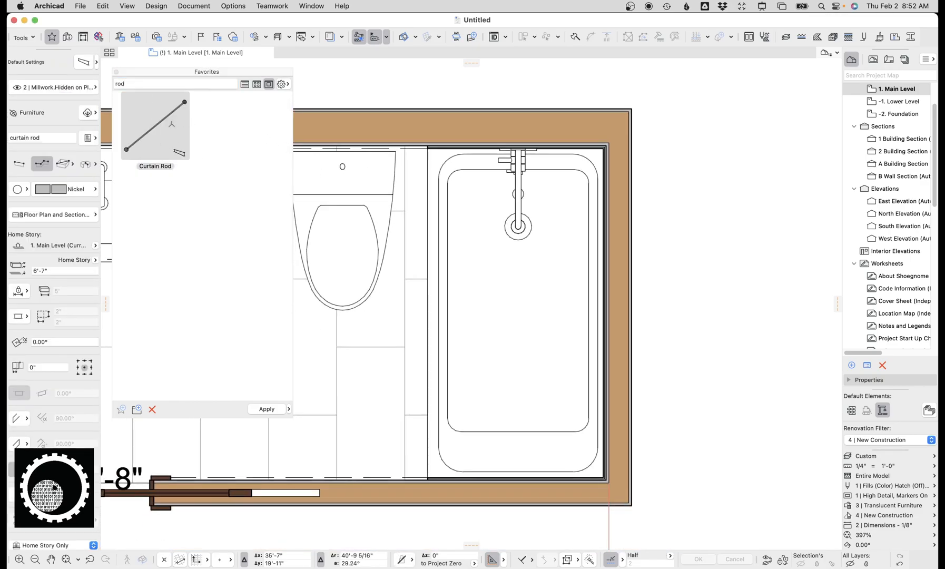
{"action": "left_click", "coordinate": [163, 121]}
Examine the segment structure of the curtain rod in the beam default settings, including its middle segment, without changing anything
{"action": "scroll", "coordinate": [448, 164], "scroll_direction": "up", "scroll_amount": 2}
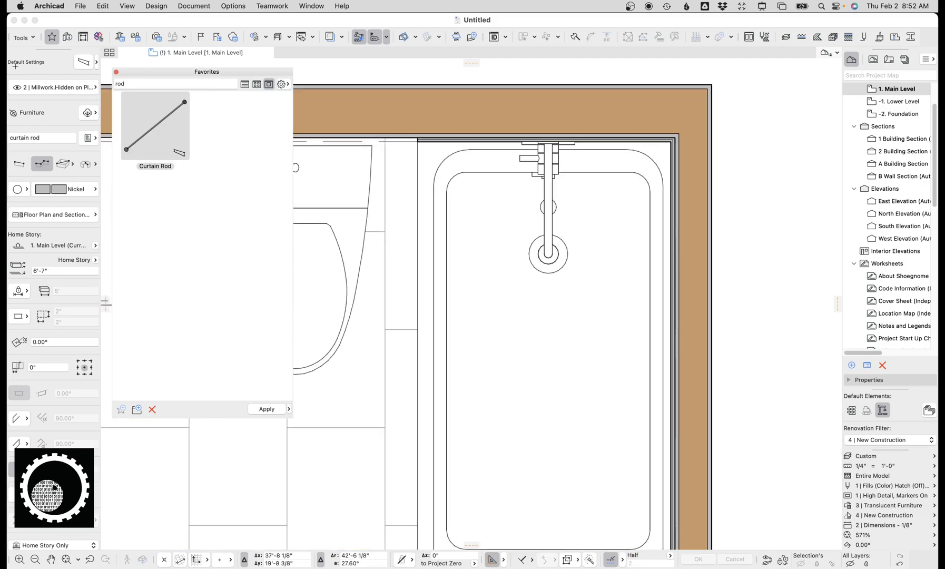
{"action": "left_click", "coordinate": [80, 62]}
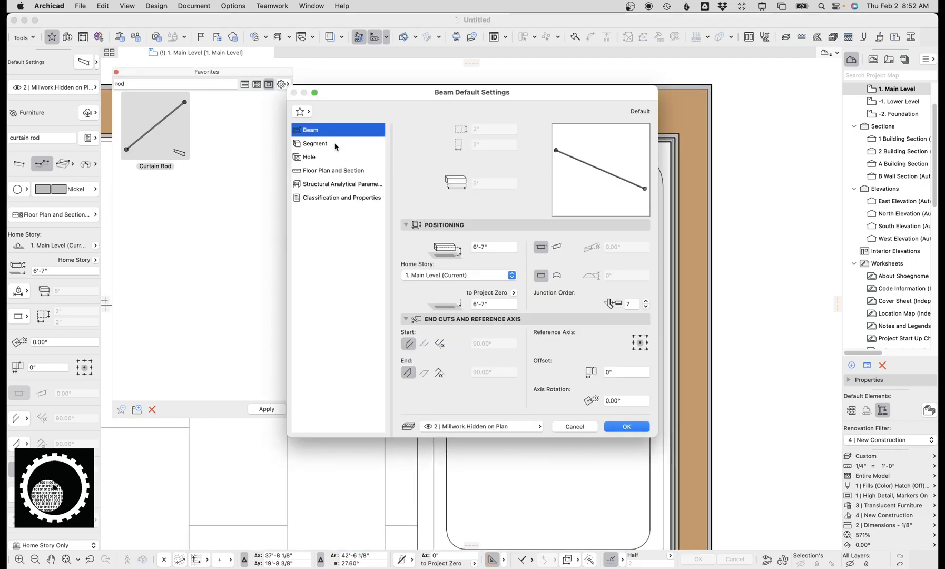
{"action": "left_click", "coordinate": [337, 143]}
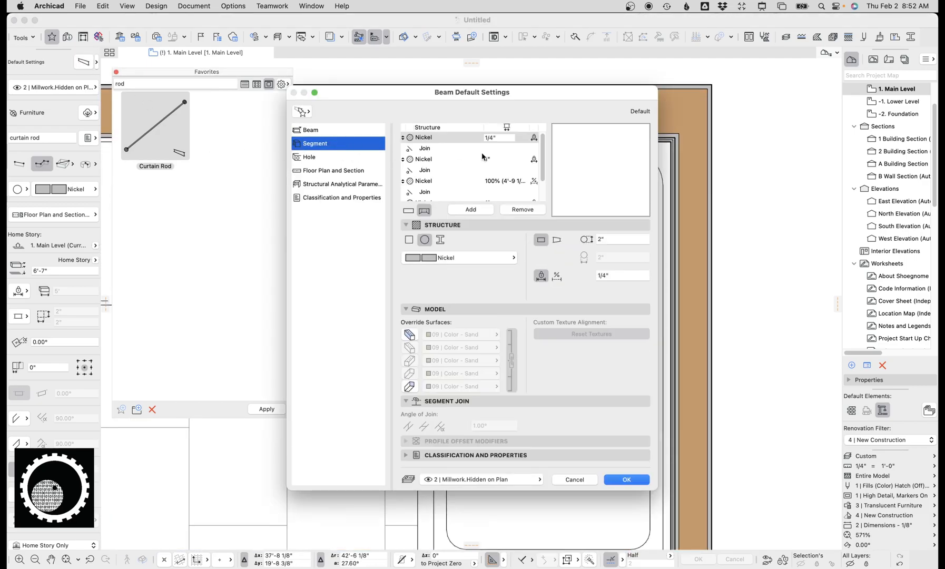
{"action": "scroll", "coordinate": [529, 143], "scroll_direction": "down", "scroll_amount": 3}
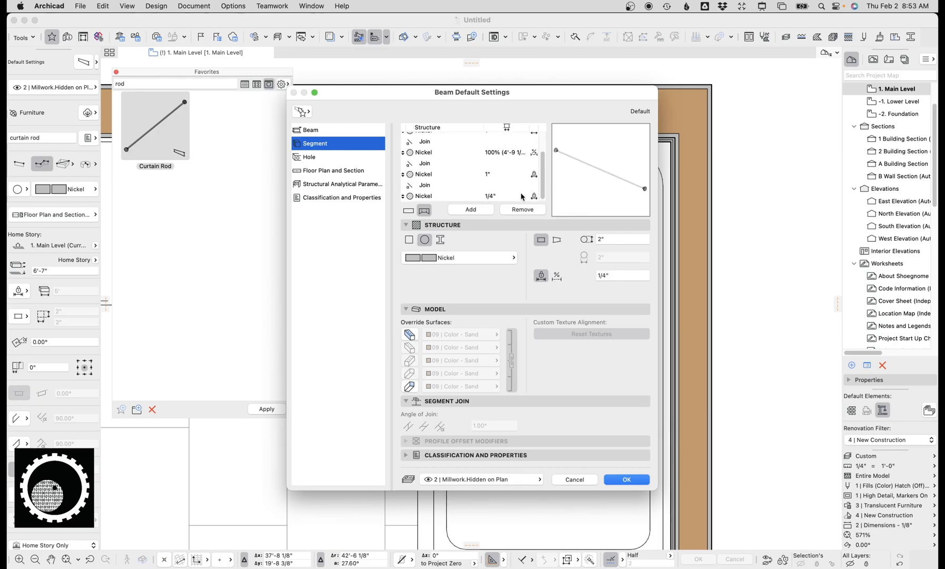
{"action": "scroll", "coordinate": [519, 158], "scroll_direction": "up", "scroll_amount": 1}
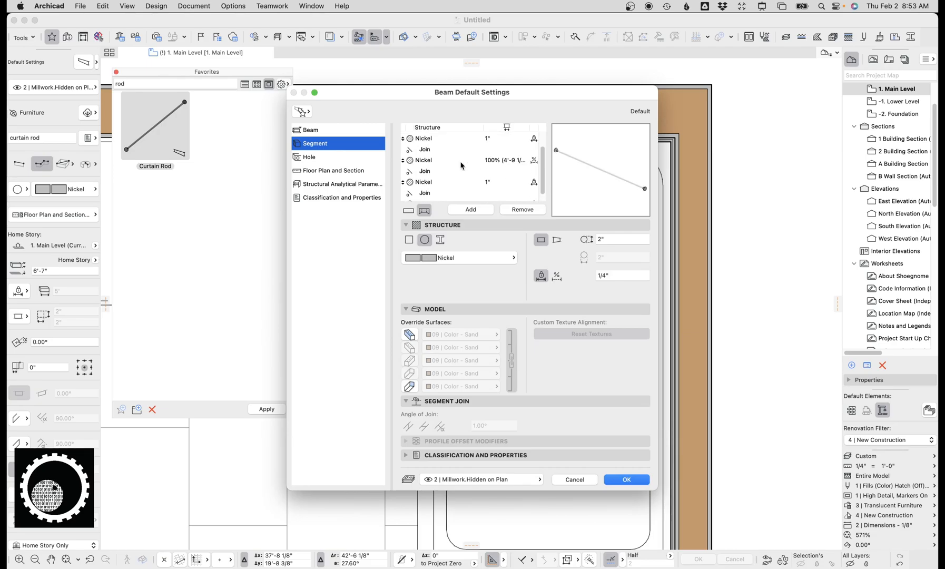
{"action": "left_click", "coordinate": [461, 161]}
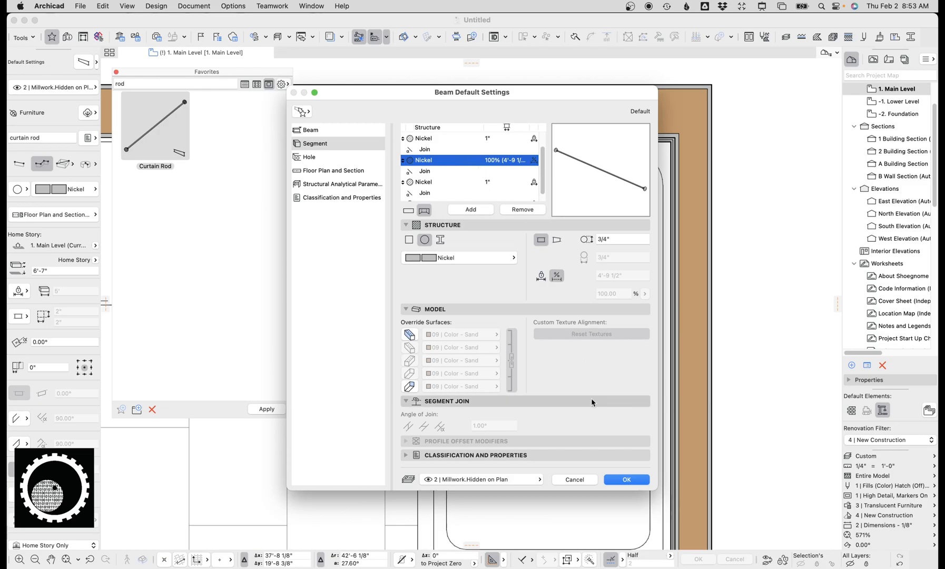
{"action": "left_click", "coordinate": [579, 479]}
Draw a curtain rod about 4'-10" long along the tub's west edge, from the north wall to the south wall
{"action": "scroll", "coordinate": [412, 168], "scroll_direction": "down", "scroll_amount": 2}
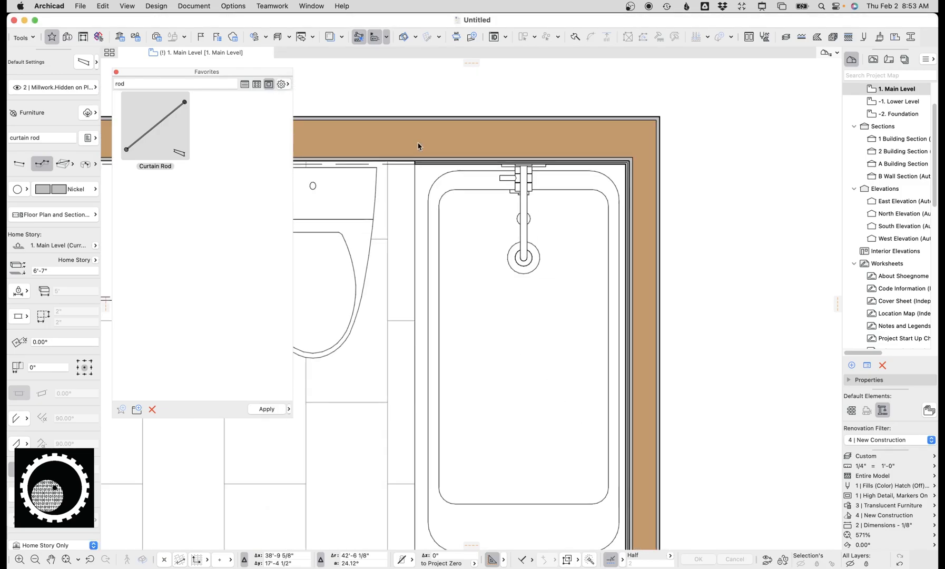
{"action": "left_click", "coordinate": [413, 247]}
{"action": "scroll", "coordinate": [413, 246], "scroll_direction": "down", "scroll_amount": 5}
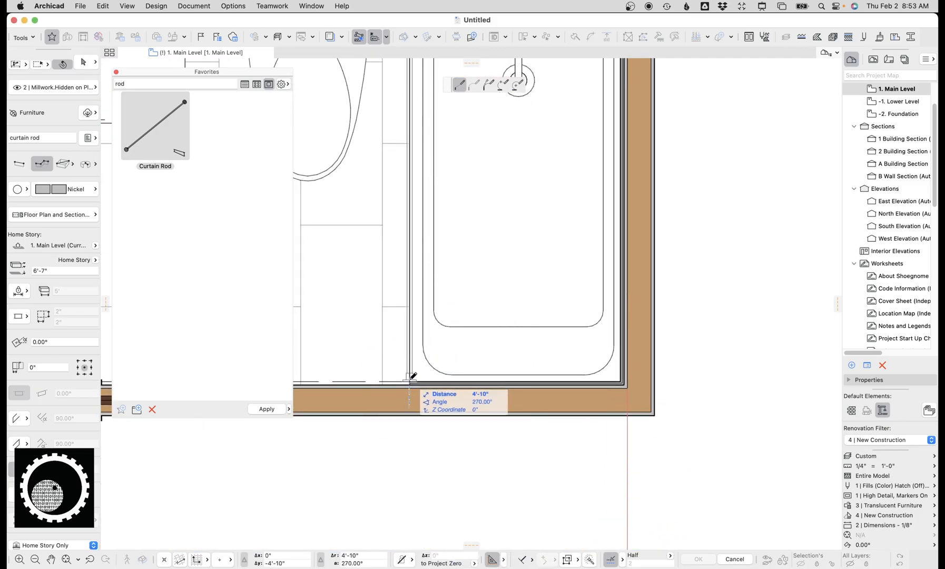
{"action": "left_click", "coordinate": [413, 377]}
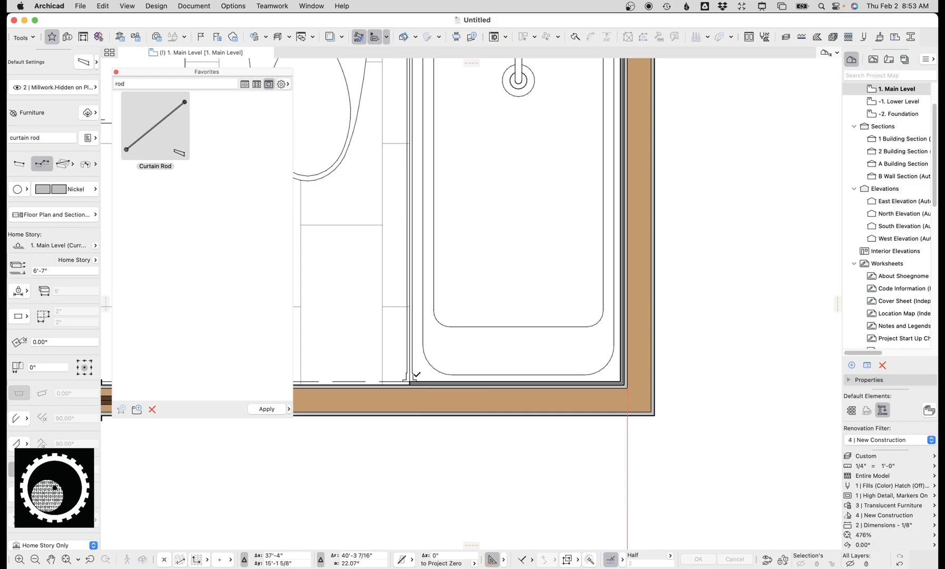
{"action": "key", "text": "Escape"}
Move the curtain rod 1" east, toward the tub
{"action": "scroll", "coordinate": [415, 420], "scroll_direction": "up", "scroll_amount": 4}
{"action": "left_click", "coordinate": [409, 365]}
{"action": "left_click_drag", "start_coordinate": [409, 365], "coordinate": [420, 368]}
{"action": "type", "text": "1"}
{"action": "key", "text": "Return"}
{"action": "key", "text": "Escape"}
Search the favorites for "mirror" and load the Mirror favorite
{"action": "scroll", "coordinate": [415, 348], "scroll_direction": "down", "scroll_amount": 4}
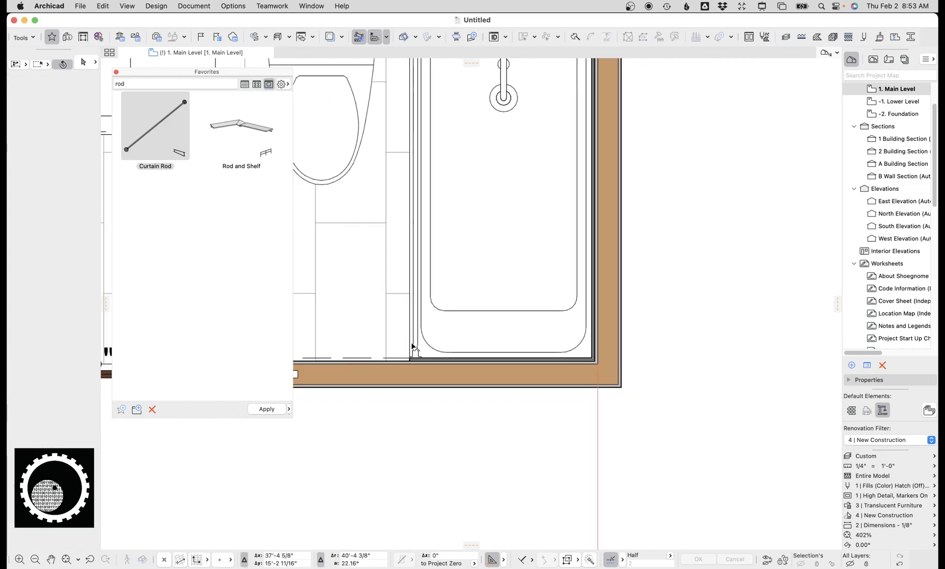
{"action": "scroll", "coordinate": [413, 347], "scroll_direction": "down", "scroll_amount": 4}
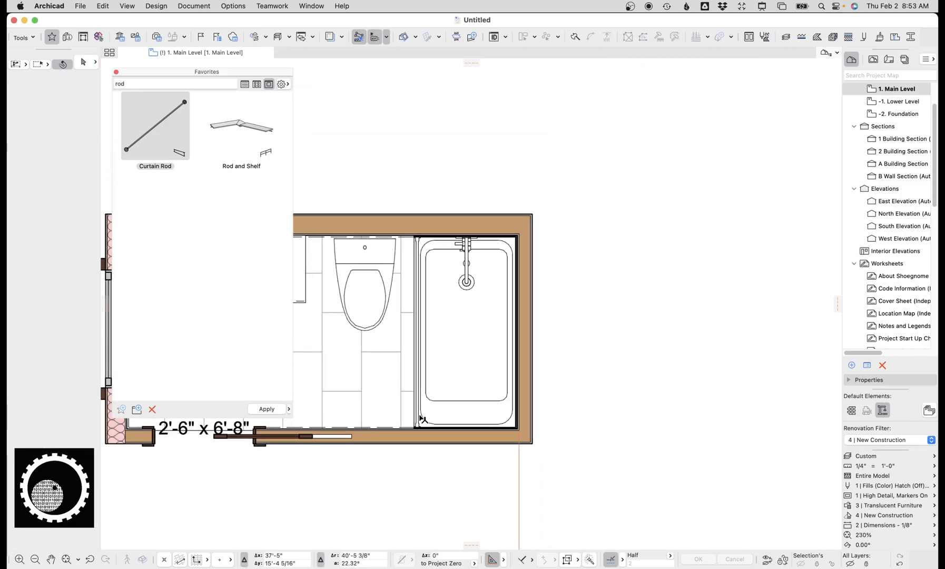
{"action": "scroll", "coordinate": [424, 401], "scroll_direction": "left", "scroll_amount": 3}
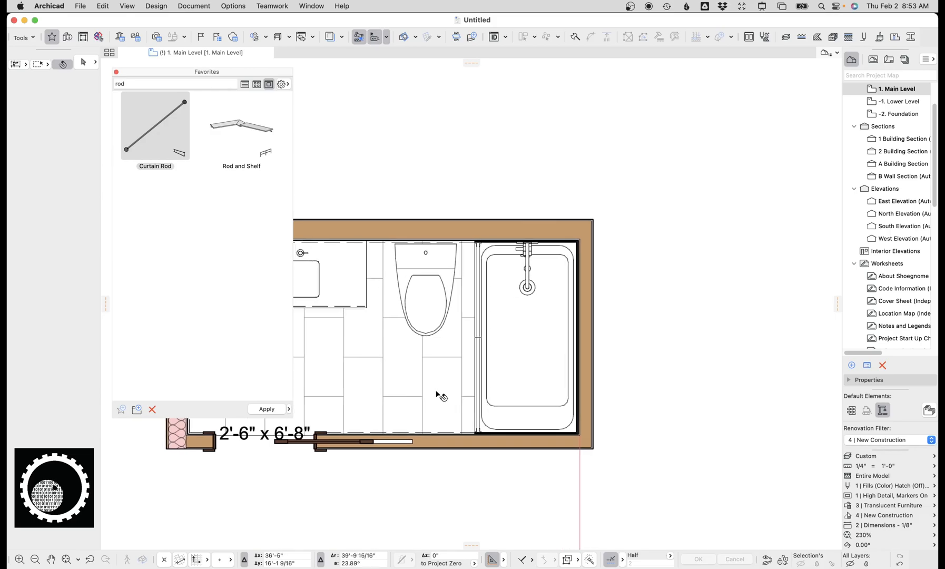
{"action": "scroll", "coordinate": [448, 398], "scroll_direction": "left", "scroll_amount": 2}
{"action": "scroll", "coordinate": [455, 399], "scroll_direction": "left", "scroll_amount": 2}
{"action": "scroll", "coordinate": [430, 375], "scroll_direction": "left", "scroll_amount": 3}
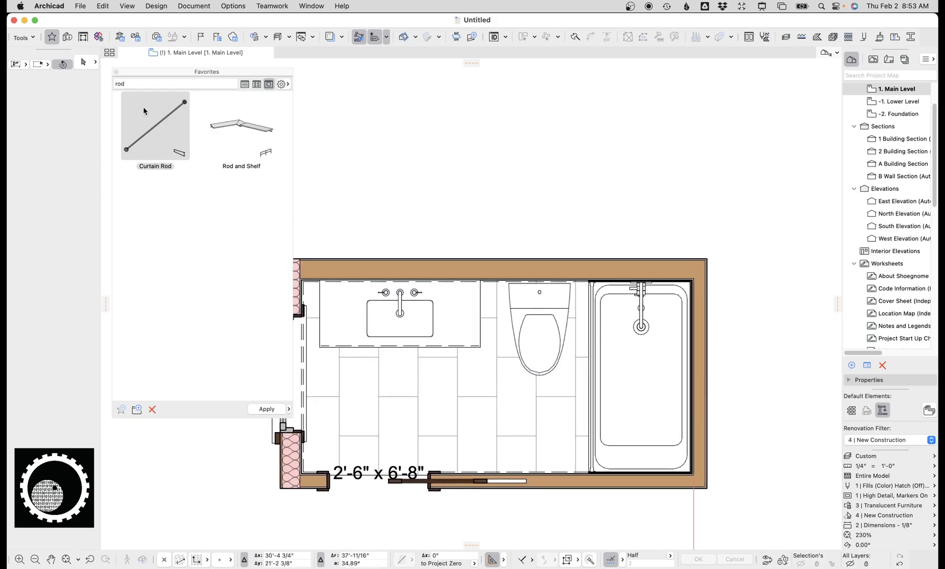
{"action": "left_click", "coordinate": [137, 87]}
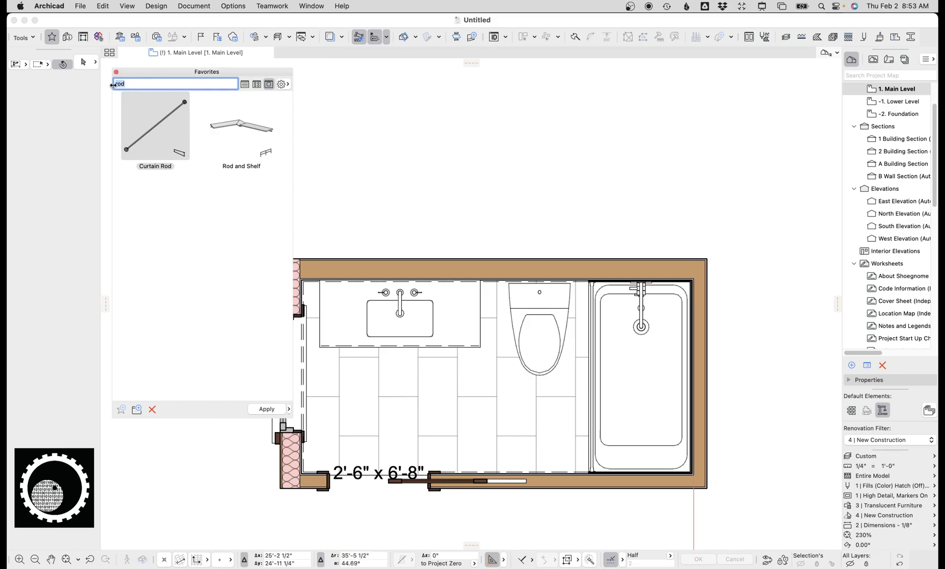
{"action": "key", "text": "BackSpace"}
{"action": "type", "text": "mirror"}
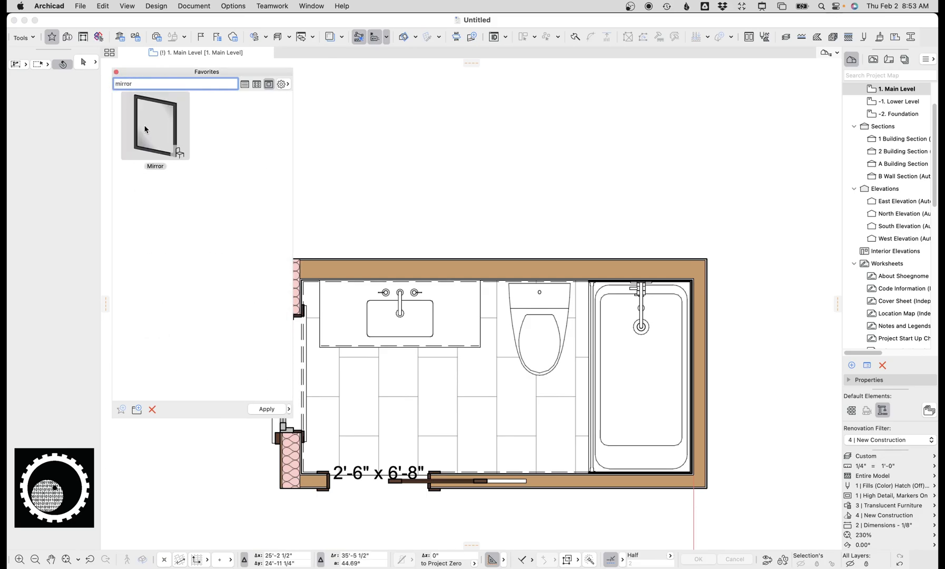
{"action": "left_click", "coordinate": [160, 134]}
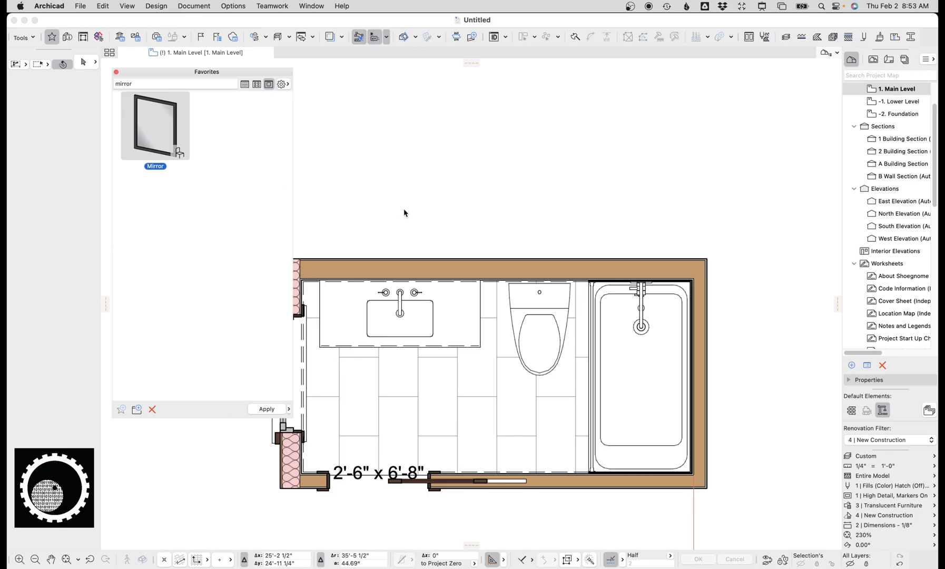
Place a mirror, rotate it parallel to the north wall, and move it onto that wall centered behind the sink
{"action": "left_click", "coordinate": [415, 196]}
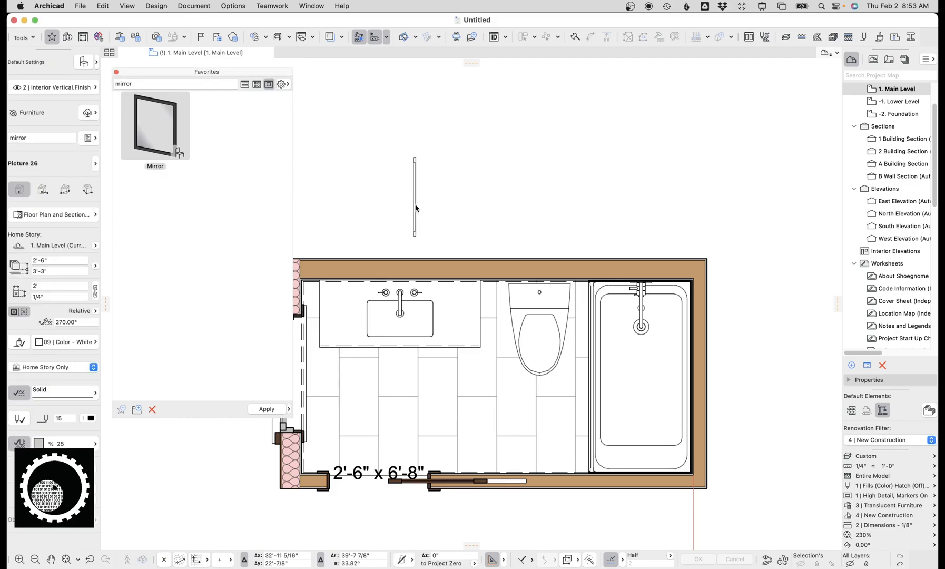
{"action": "key", "text": "Escape"}
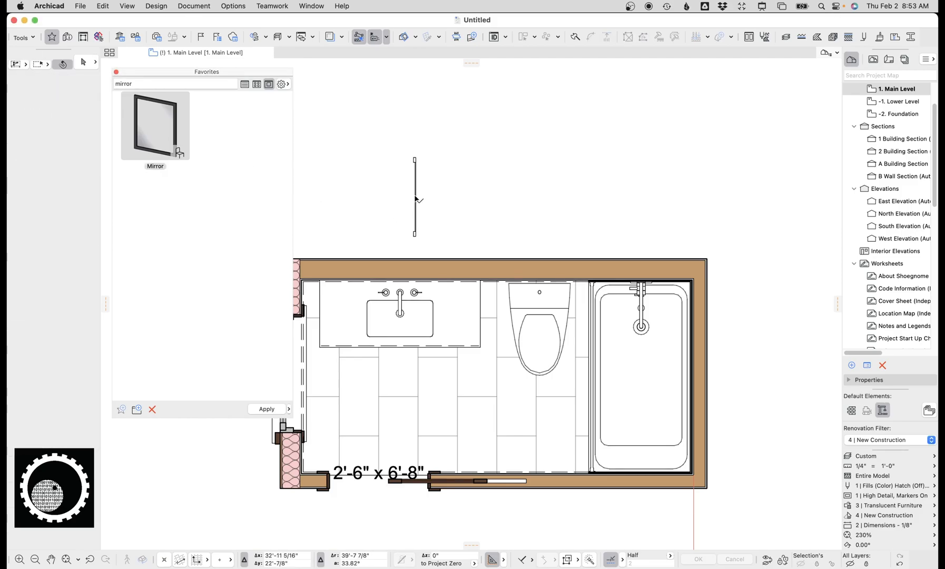
{"action": "key", "text": "super+e"}
{"action": "left_click", "coordinate": [416, 198]}
{"action": "left_click", "coordinate": [450, 197]}
{"action": "left_click", "coordinate": [415, 152]}
{"action": "left_click_drag", "start_coordinate": [416, 204], "coordinate": [401, 288]}
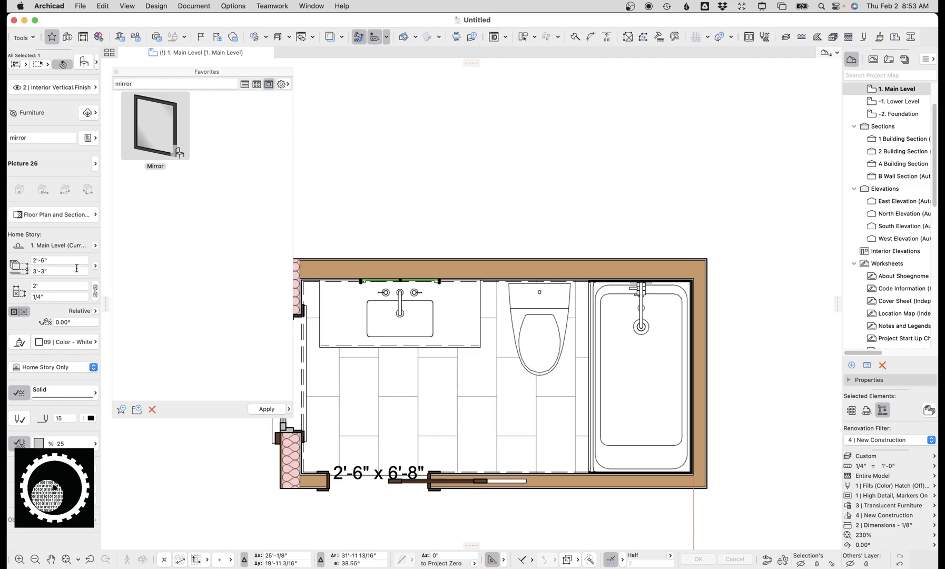
Set the mirror's width to 3'
{"action": "left_click", "coordinate": [62, 285]}
{"action": "type", "text": "3"}
{"action": "key", "text": "Tab"}
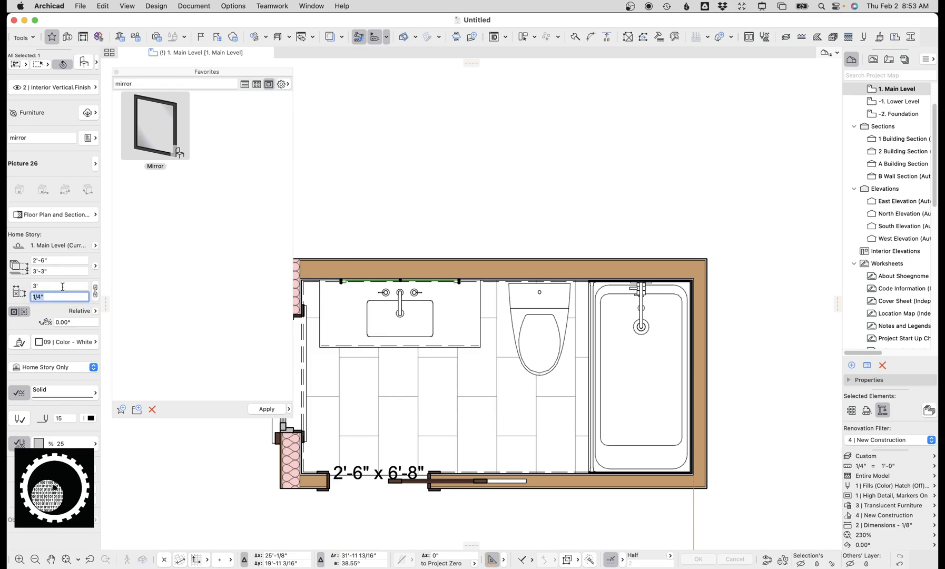
{"action": "key", "text": "Escape"}
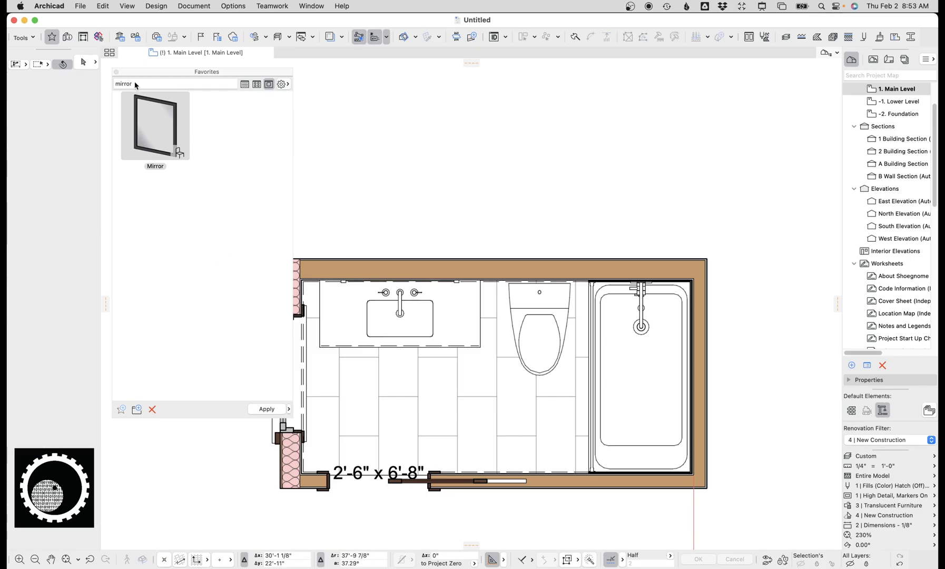
Search the favorites for "toil" and load Toilet Paper Holder (make 4" long)
{"action": "double_click", "coordinate": [137, 83]}
{"action": "type", "text": "toil"}
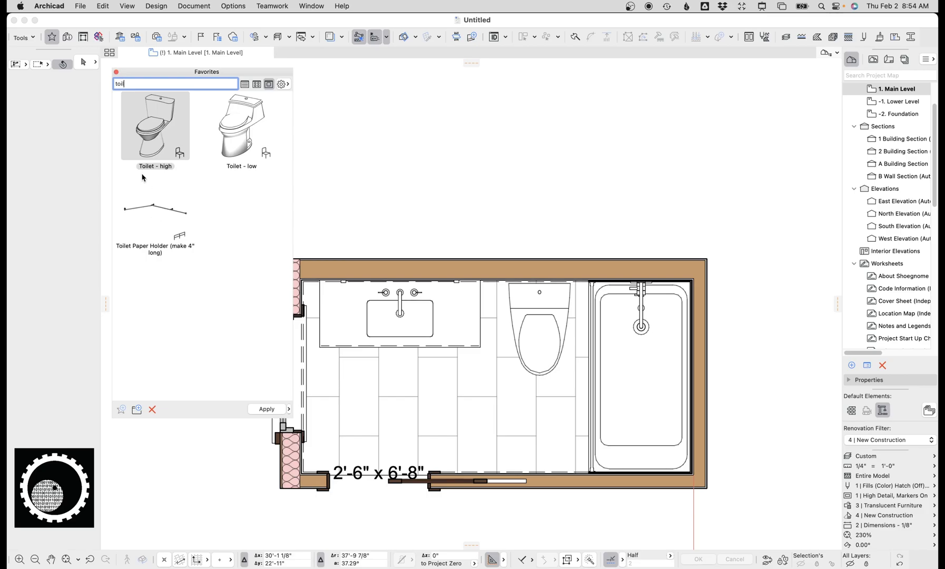
{"action": "left_click", "coordinate": [159, 218]}
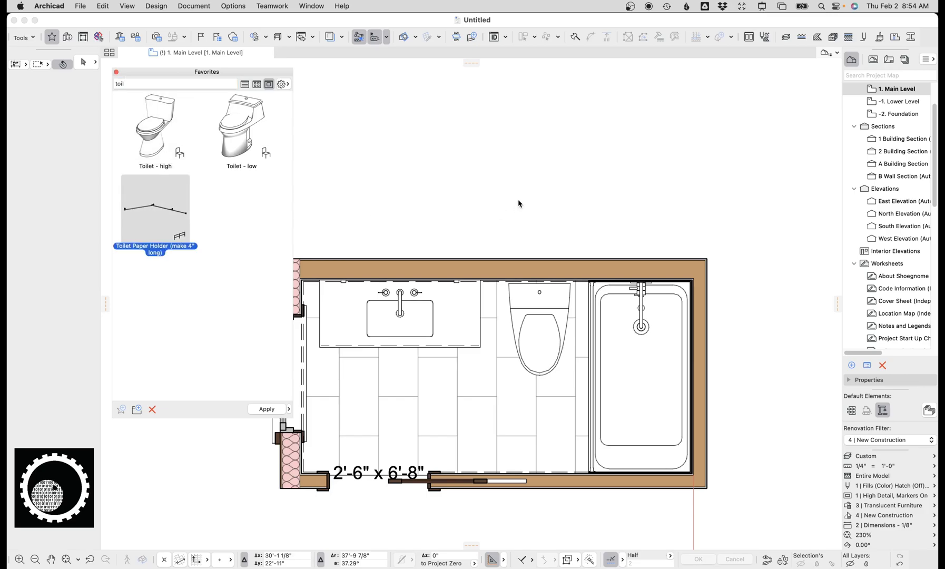
Draw a horizontal toilet paper holder 4" long in the empty area north of the bathroom
{"action": "left_click", "coordinate": [537, 198]}
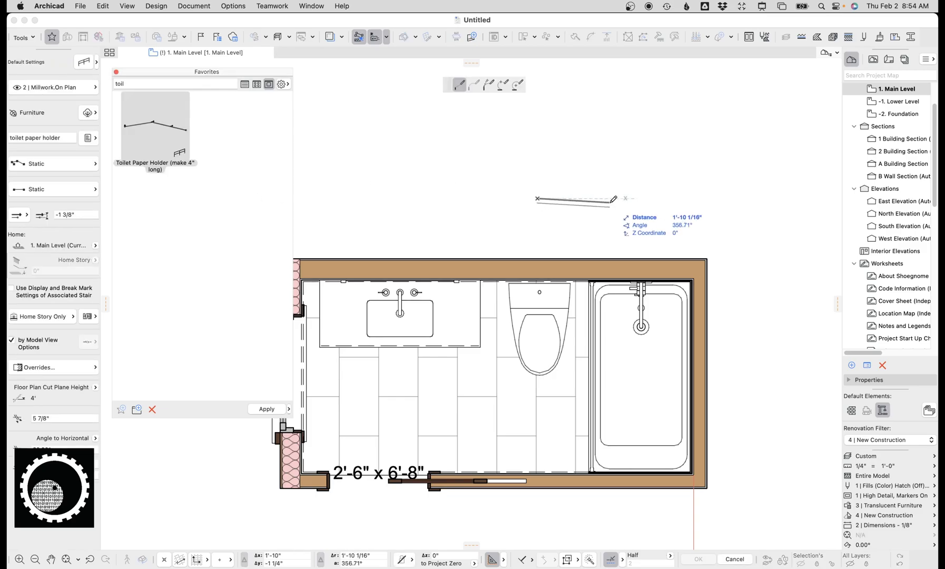
{"action": "key", "text": "Tab"}
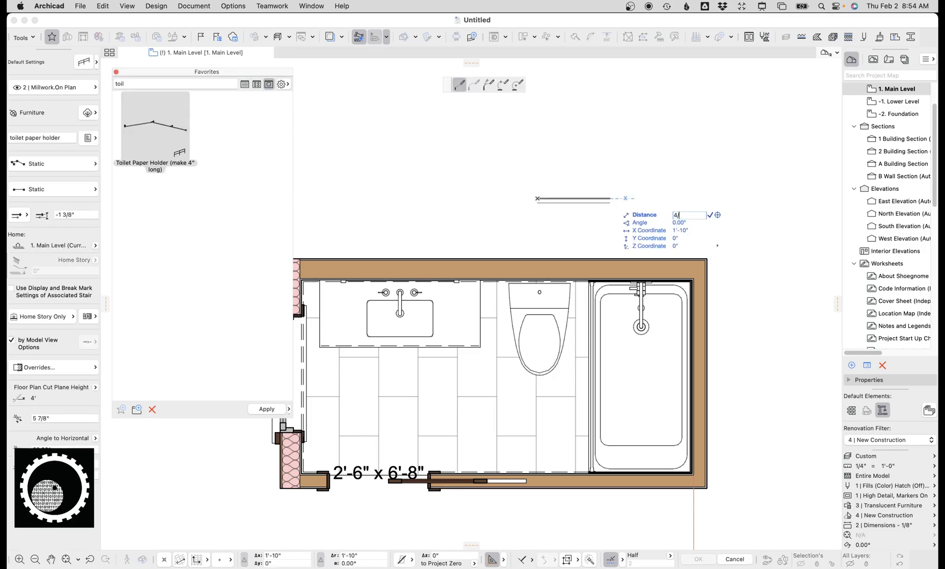
{"action": "type", "text": "4"}
{"action": "key", "text": "Return"}
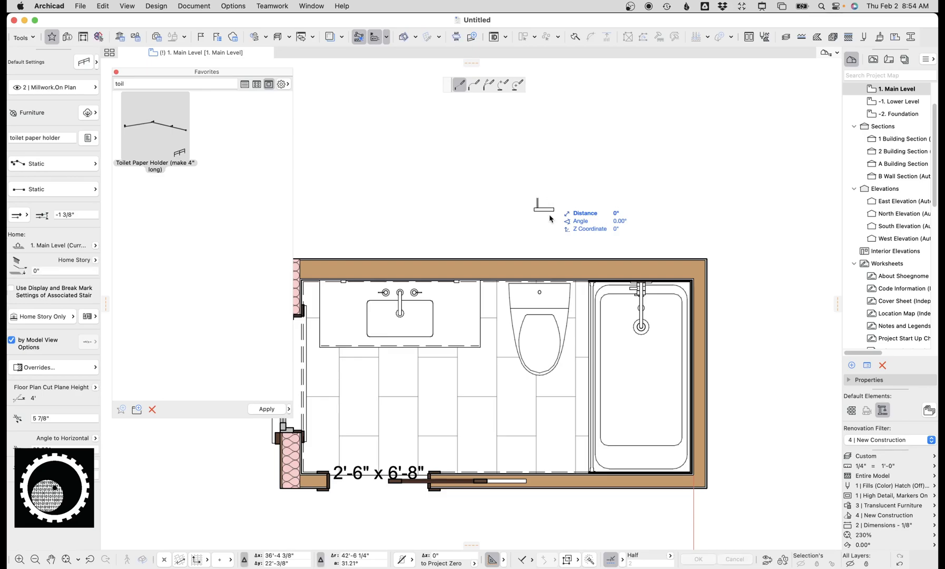
{"action": "scroll", "coordinate": [551, 209], "scroll_direction": "up", "scroll_amount": 3}
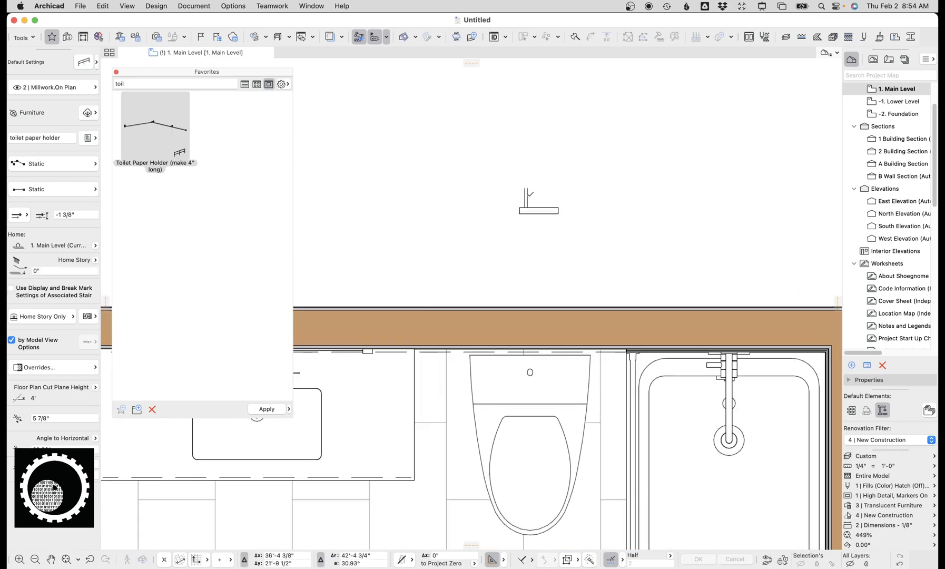
{"action": "key", "text": "Escape"}
Move the toilet paper holder a short distance west and rotate it 90° counterclockwise
{"action": "left_click", "coordinate": [526, 189]}
{"action": "key", "text": "super+d"}
{"action": "left_click", "coordinate": [525, 188]}
{"action": "left_click", "coordinate": [455, 202]}
{"action": "key", "text": "super+e"}
{"action": "left_click", "coordinate": [455, 203]}
{"action": "left_click", "coordinate": [494, 203]}
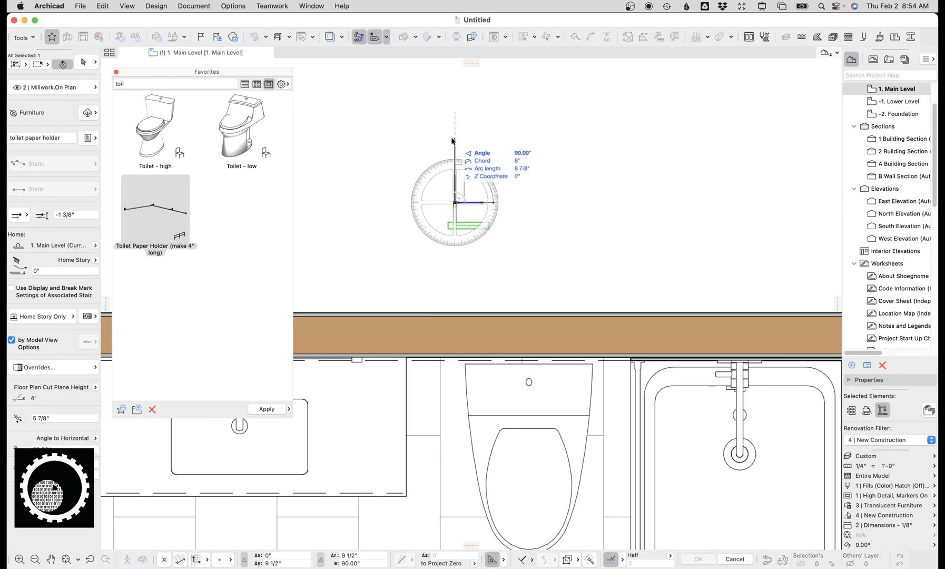
{"action": "left_click", "coordinate": [453, 140]}
Move the toilet paper holder to the vanity's northeast corner and about 1' south along the vanity's east side
{"action": "key", "text": "super+d"}
{"action": "left_click", "coordinate": [455, 175]}
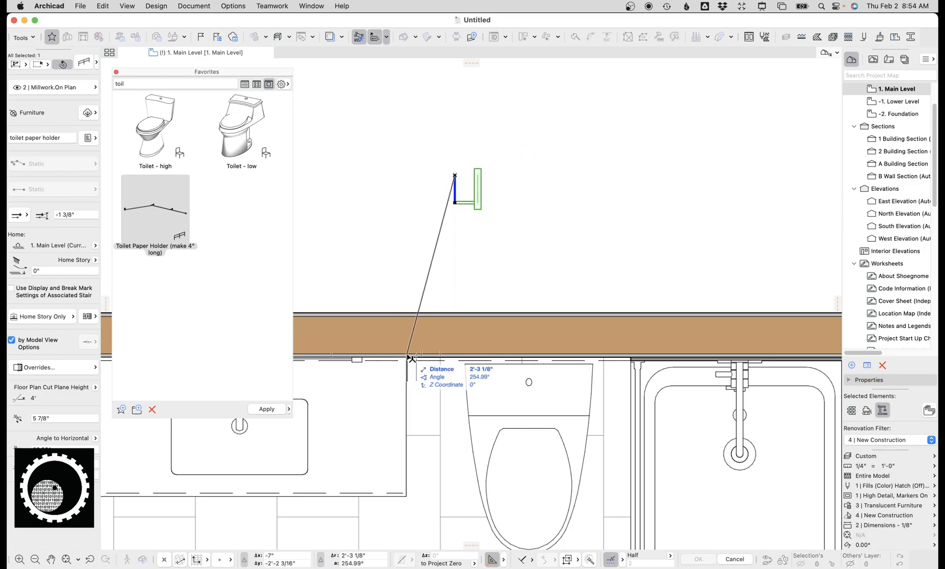
{"action": "left_click", "coordinate": [403, 357]}
{"action": "key", "text": "super+d"}
{"action": "left_click", "coordinate": [403, 357]}
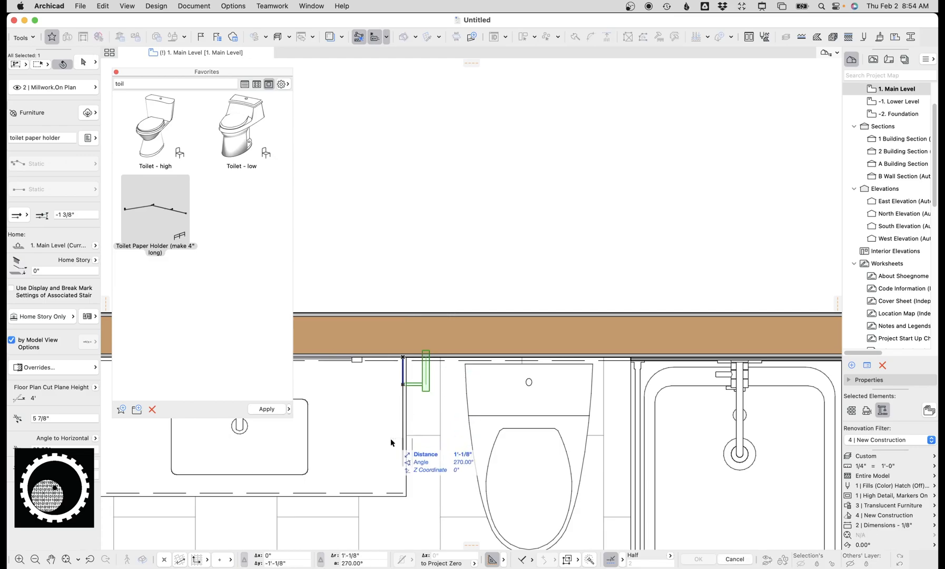
{"action": "left_click", "coordinate": [404, 438]}
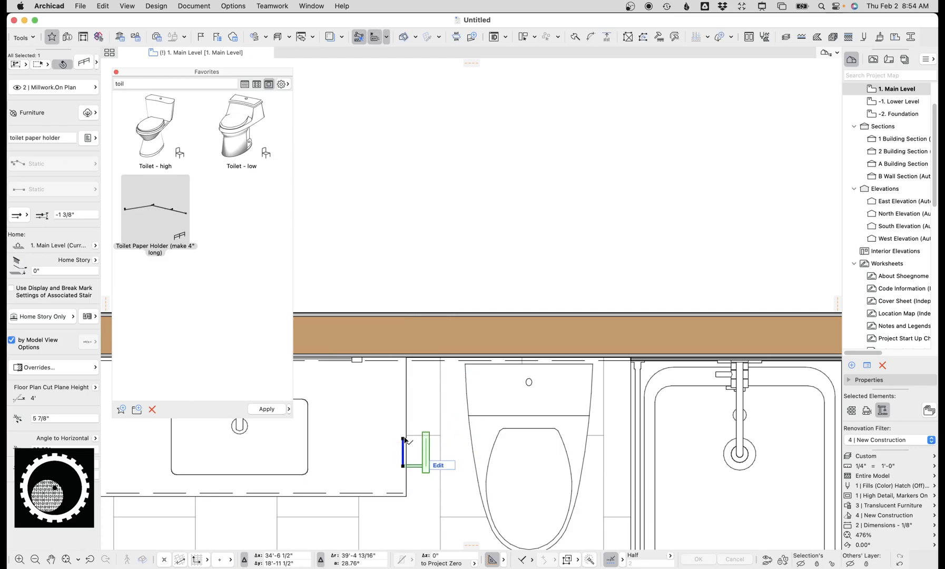
Search the favorites for "towel" and load the Towel Bar favorite
{"action": "scroll", "coordinate": [405, 439], "scroll_direction": "down", "scroll_amount": 2}
{"action": "middle_click_drag", "start_coordinate": [405, 438], "coordinate": [419, 371]}
{"action": "scroll", "coordinate": [430, 333], "scroll_direction": "up", "scroll_amount": 1}
{"action": "middle_click_drag", "start_coordinate": [432, 335], "coordinate": [468, 230]}
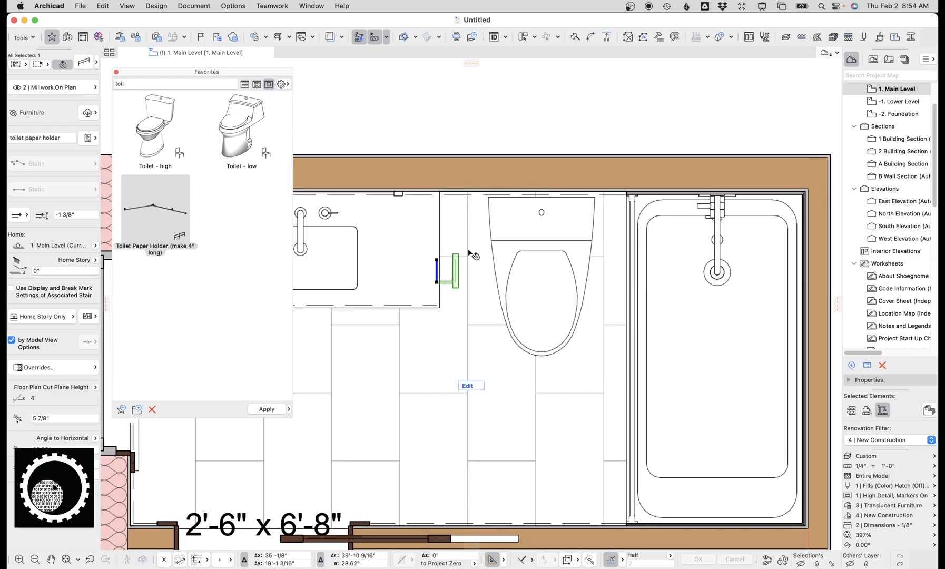
{"action": "scroll", "coordinate": [505, 158], "scroll_direction": "down", "scroll_amount": 1}
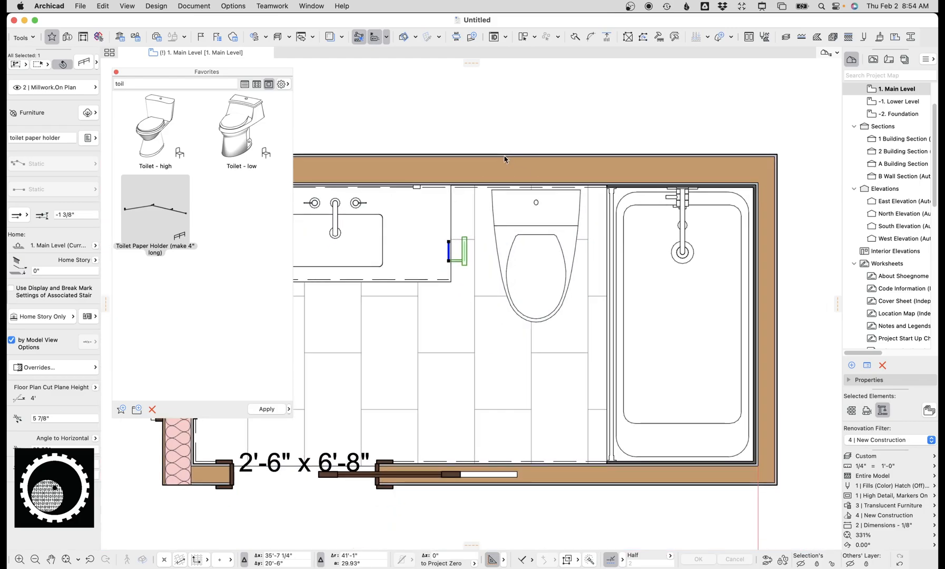
{"action": "middle_click_drag", "start_coordinate": [493, 157], "coordinate": [528, 153]}
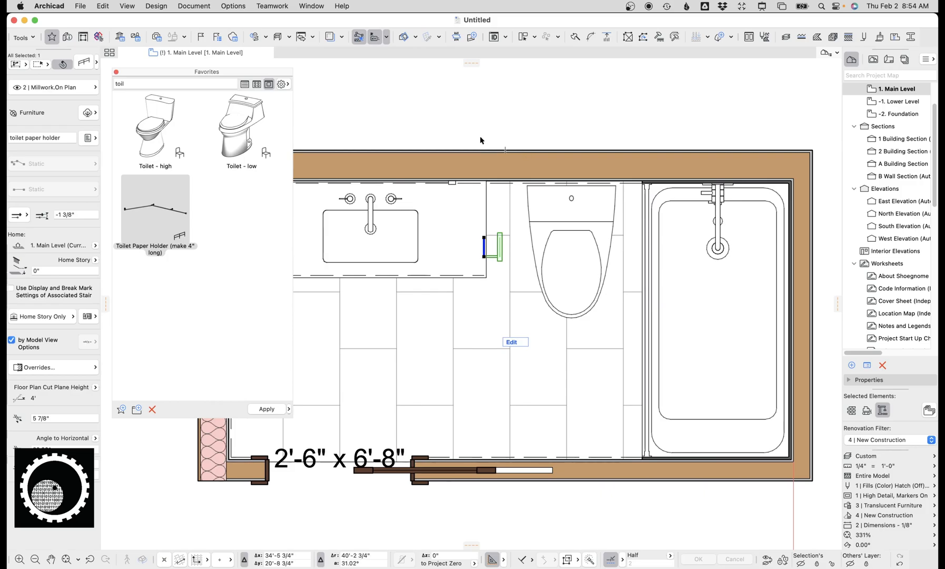
{"action": "left_click", "coordinate": [139, 84]}
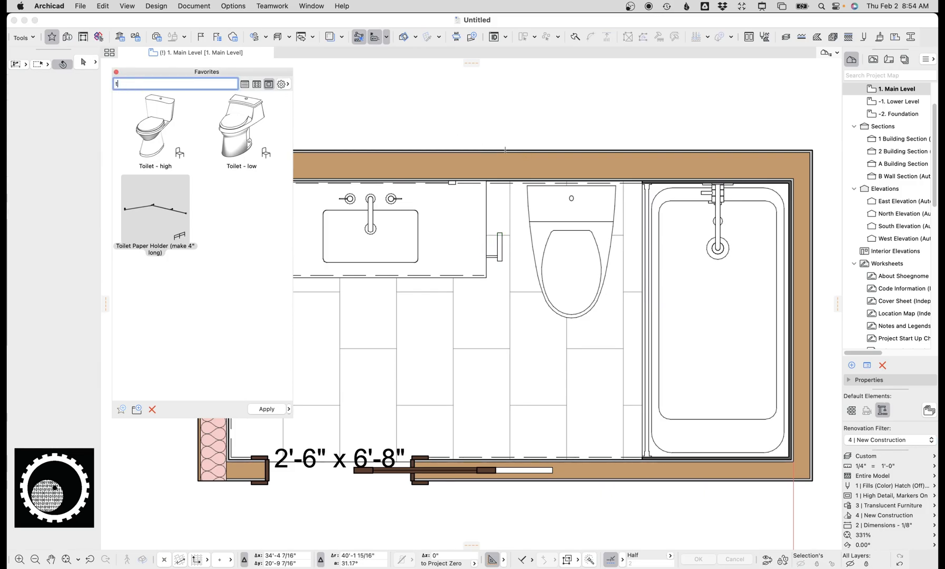
{"action": "type", "text": "owel"}
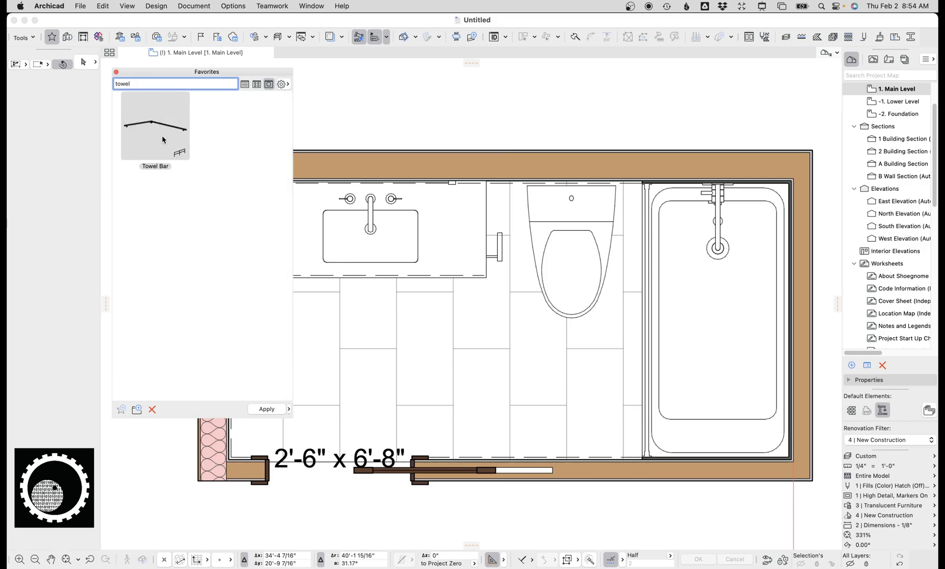
{"action": "left_click", "coordinate": [163, 140]}
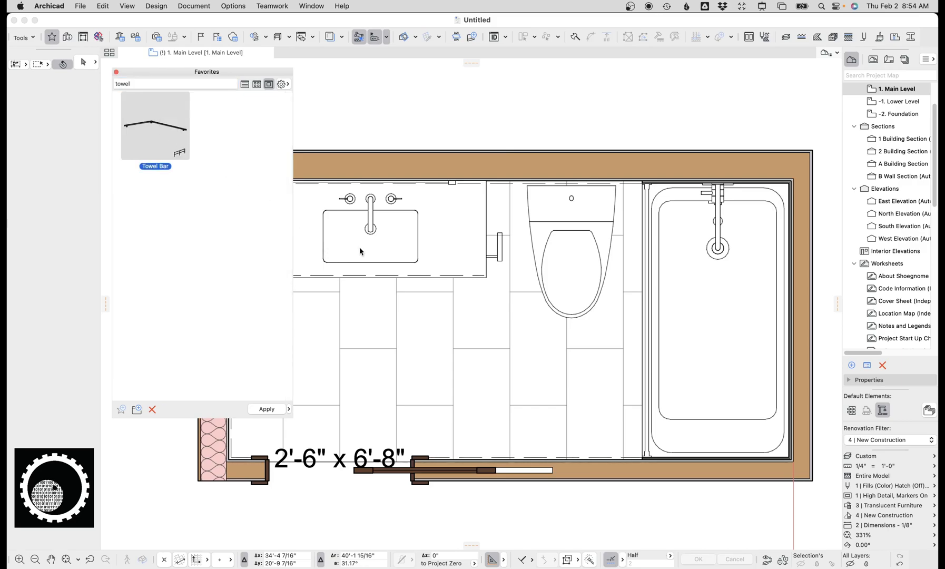
Draw a horizontal towel bar about 2' long in the empty area south of the bathroom
{"action": "scroll", "coordinate": [453, 310], "scroll_direction": "down", "scroll_amount": 3}
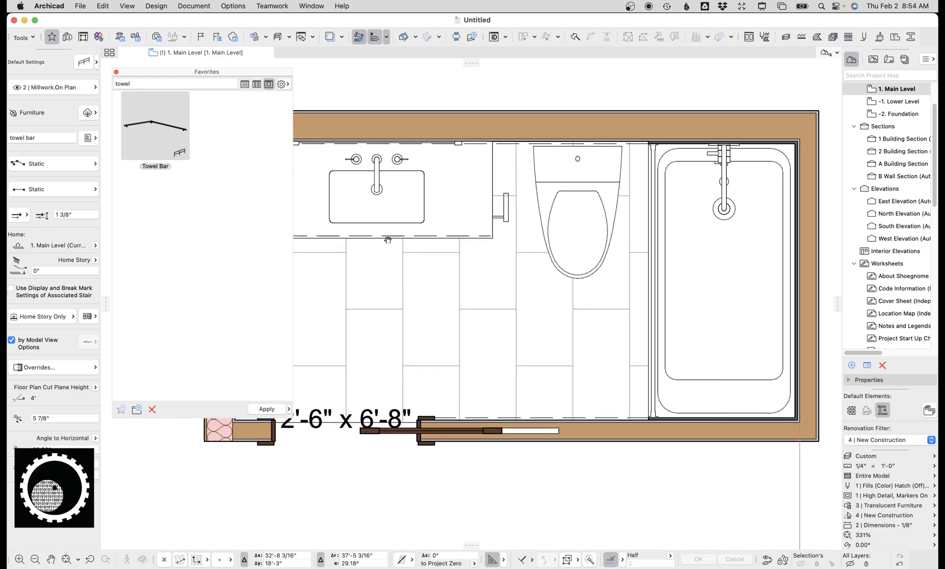
{"action": "left_click", "coordinate": [471, 454]}
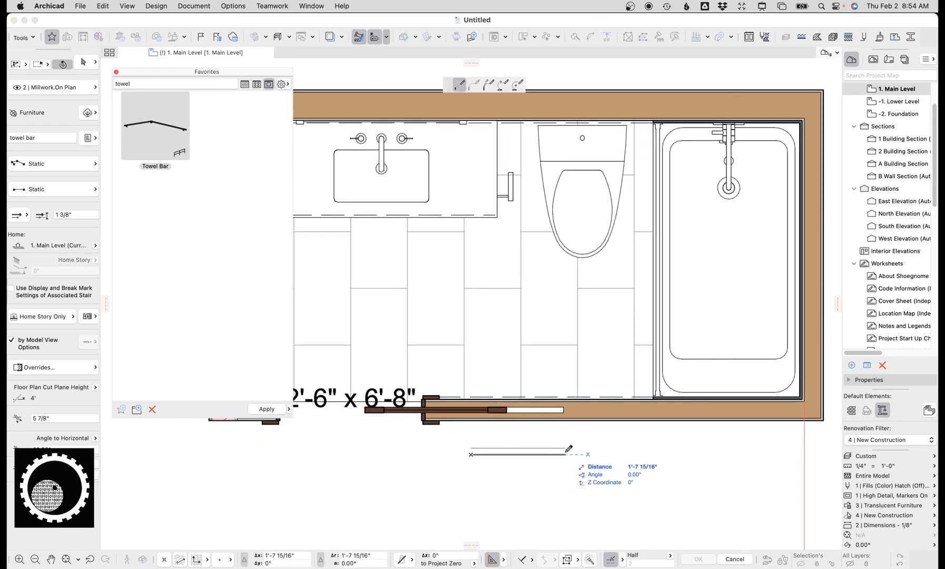
{"action": "left_click", "coordinate": [584, 454]}
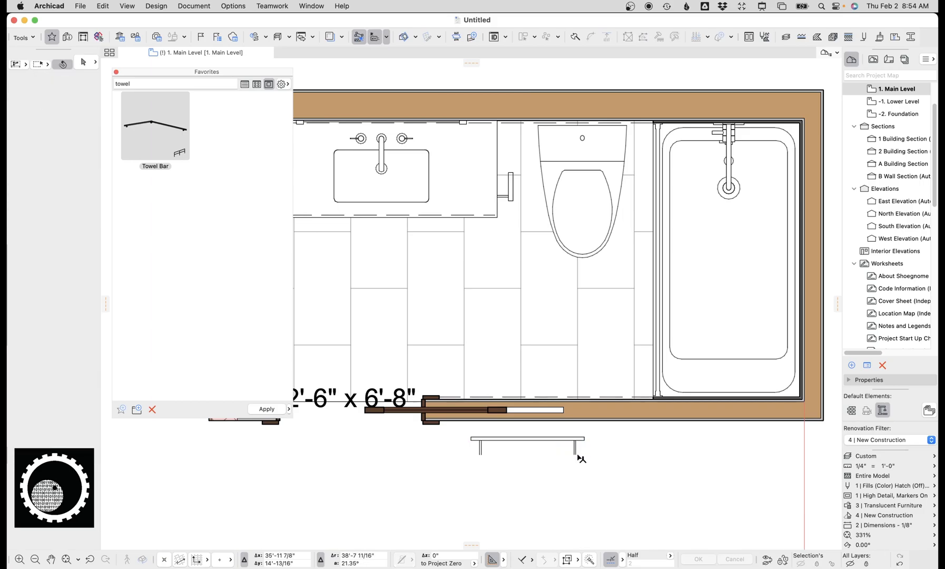
Move the towel bar by its midpoint to the north wall and center it on the toilet
{"action": "left_click", "coordinate": [583, 455], "text": "shift"}
{"action": "left_click", "coordinate": [527, 454]}
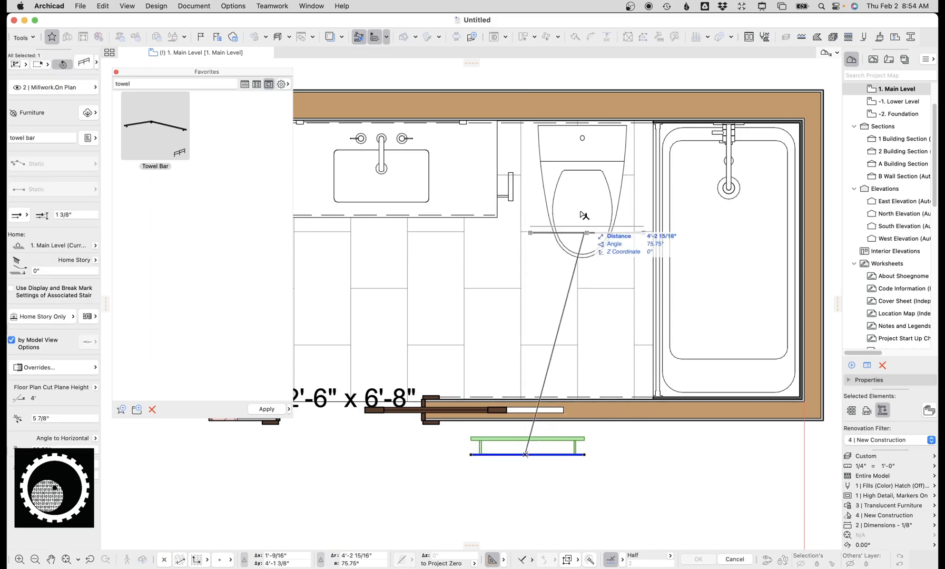
{"action": "left_click", "coordinate": [585, 122]}
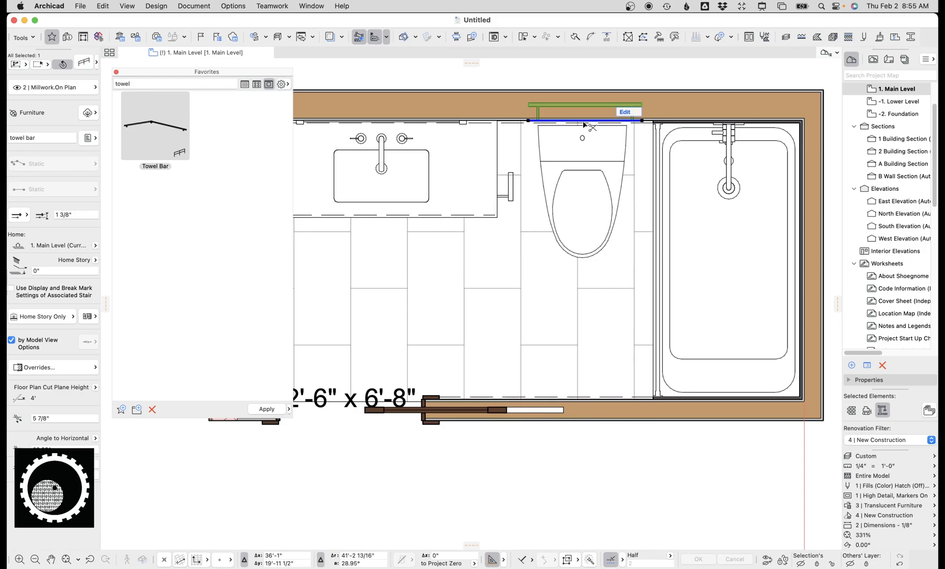
{"action": "left_click", "coordinate": [584, 124]}
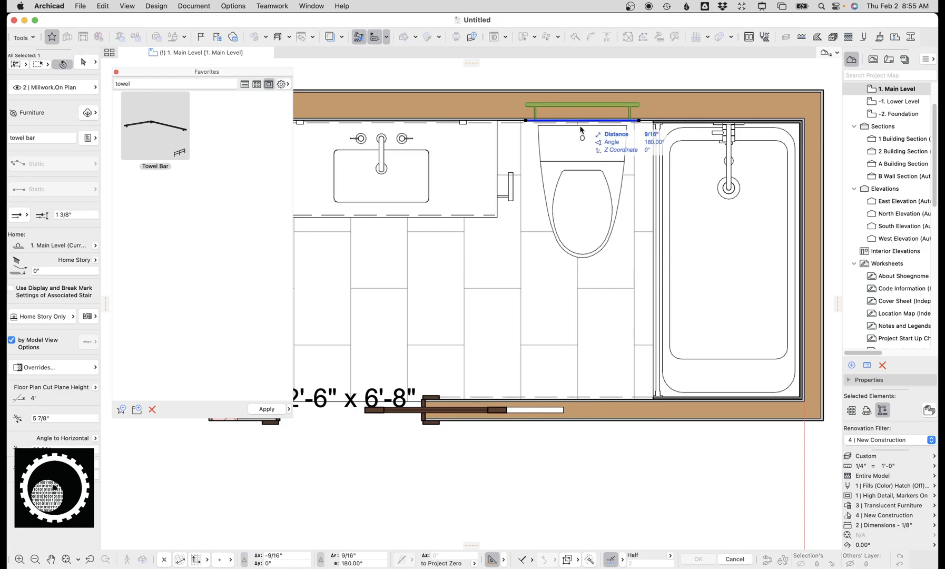
{"action": "left_click", "coordinate": [582, 124]}
Move the towel bar straight south from the north wall to the south wall, keeping it centered on the toilet
{"action": "key", "text": "super+d"}
{"action": "left_click", "coordinate": [582, 122]}
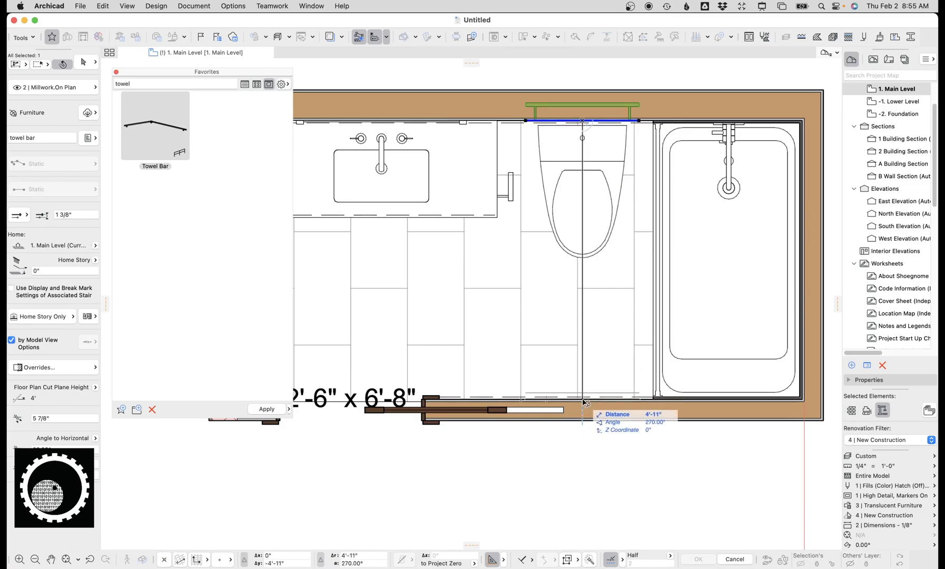
{"action": "left_click", "coordinate": [583, 399]}
{"action": "key", "text": "Escape"}
{"action": "mouse_move", "coordinate": [104, 302]}
{"action": "left_mouse_down"}
{"action": "mouse_move", "coordinate": [554, 208]}
{"action": "mouse_move", "coordinate": [582, 125]}
{"action": "left_mouse_up"}
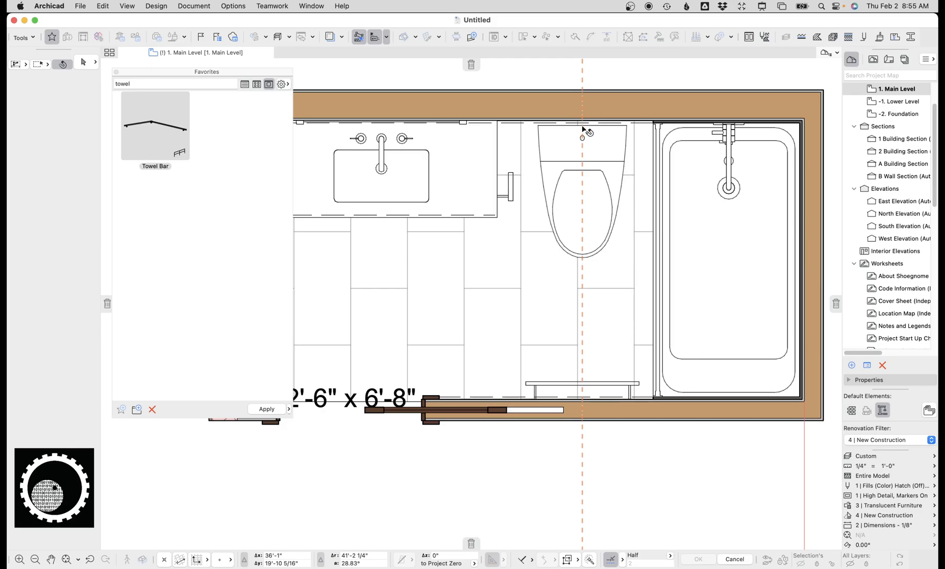
{"action": "key", "text": "Escape"}
{"action": "middle_click_drag", "start_coordinate": [473, 386], "coordinate": [509, 372]}
{"action": "scroll", "coordinate": [572, 395], "scroll_direction": "down", "scroll_amount": 1}
{"action": "scroll", "coordinate": [576, 395], "scroll_direction": "down", "scroll_amount": 1}
{"action": "middle_click_drag", "start_coordinate": [575, 395], "coordinate": [560, 360]}
{"action": "scroll", "coordinate": [607, 375], "scroll_direction": "up", "scroll_amount": 1}
{"action": "scroll", "coordinate": [592, 393], "scroll_direction": "down", "scroll_amount": 1}
{"action": "middle_click_drag", "start_coordinate": [591, 396], "coordinate": [582, 406]}
{"action": "left_click", "coordinate": [628, 359]}
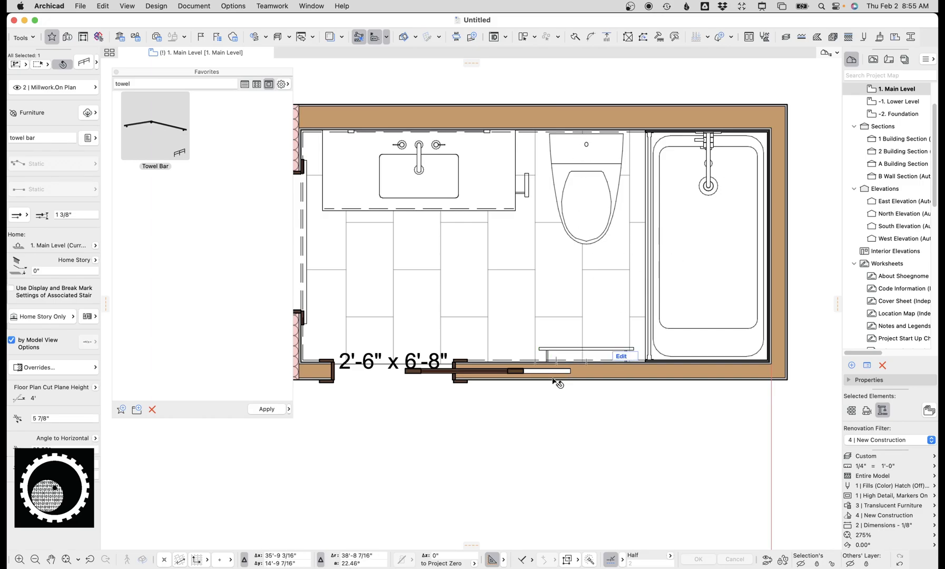
{"action": "key", "text": "Escape"}
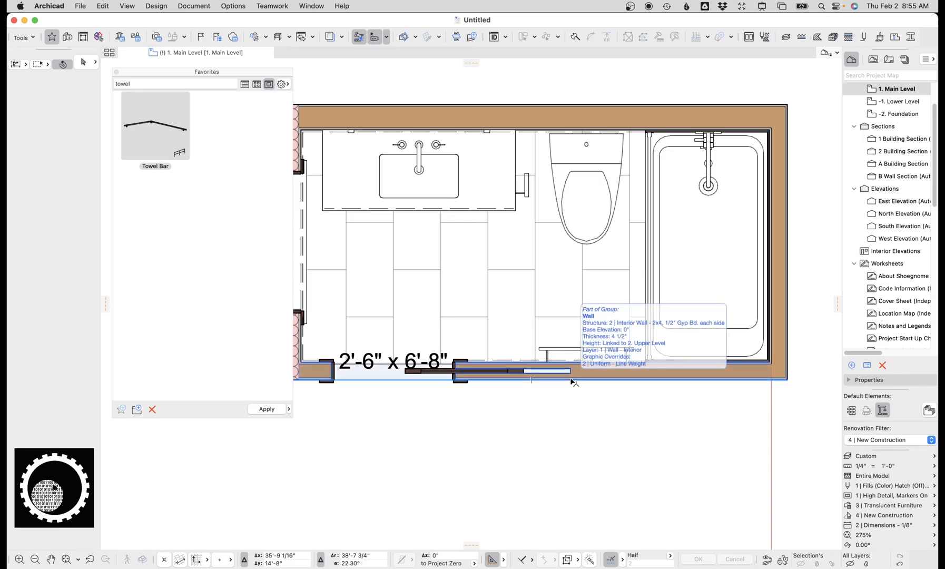
{"action": "middle_click_drag", "start_coordinate": [422, 285], "coordinate": [484, 293]}
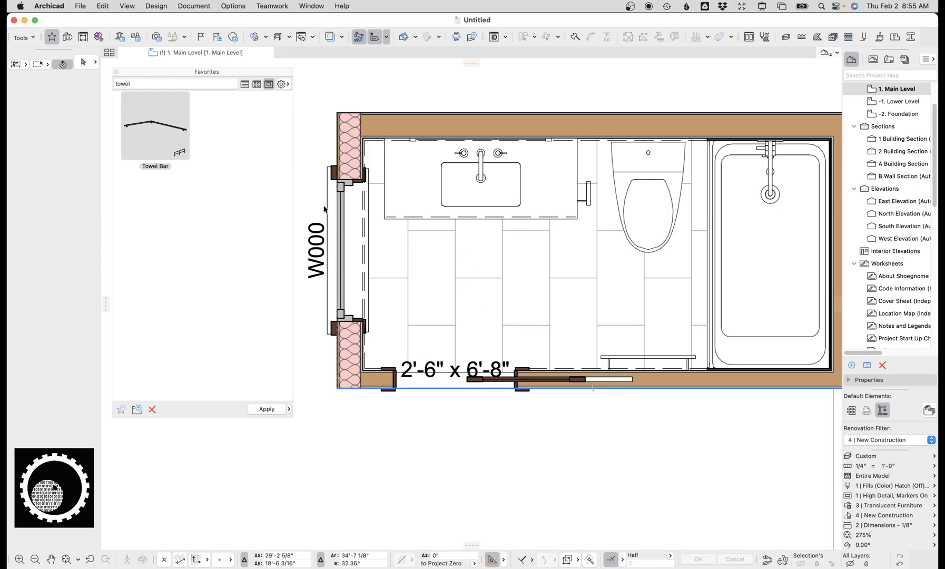
Search the favorites for "switch" and place the Electrical Switch - Ganged (2) favorite on the open floor northeast of the door
{"action": "left_click", "coordinate": [117, 71]}
{"action": "left_click", "coordinate": [24, 37]}
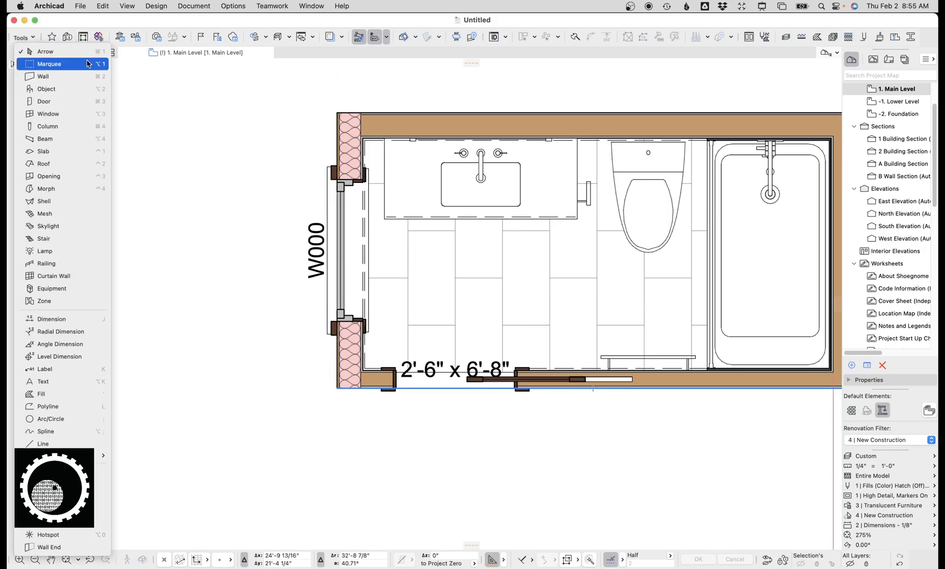
{"action": "left_click", "coordinate": [45, 51]}
{"action": "left_click", "coordinate": [52, 37]}
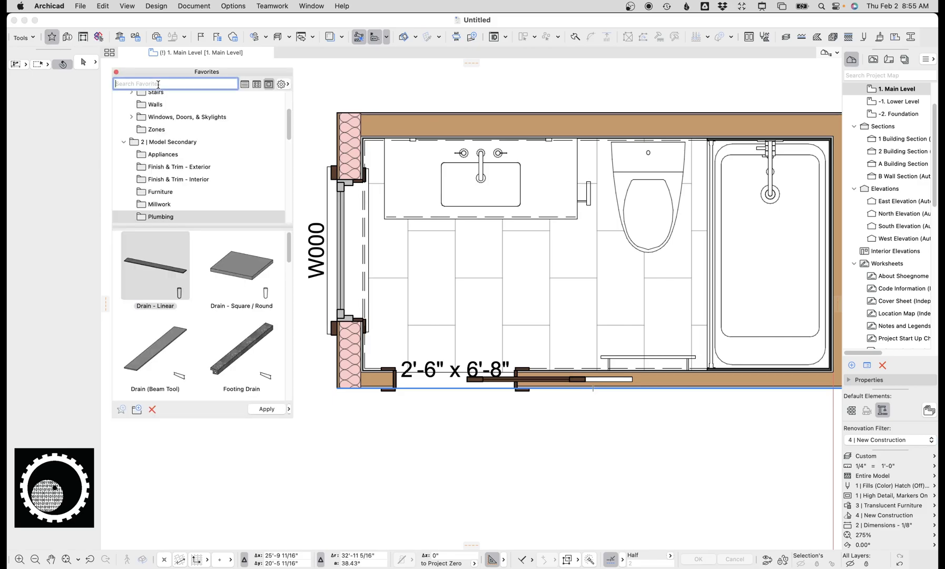
{"action": "type", "text": "switch"}
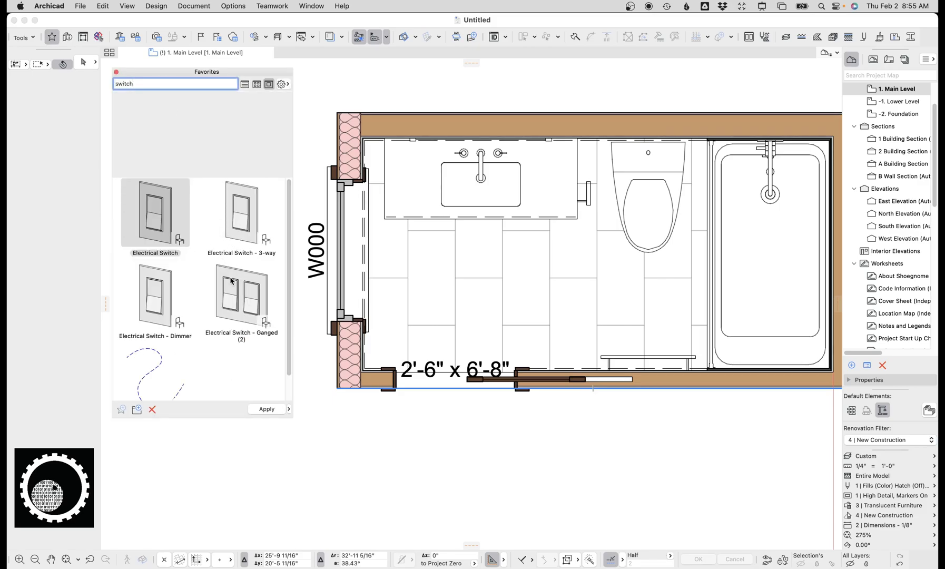
{"action": "left_click", "coordinate": [231, 281]}
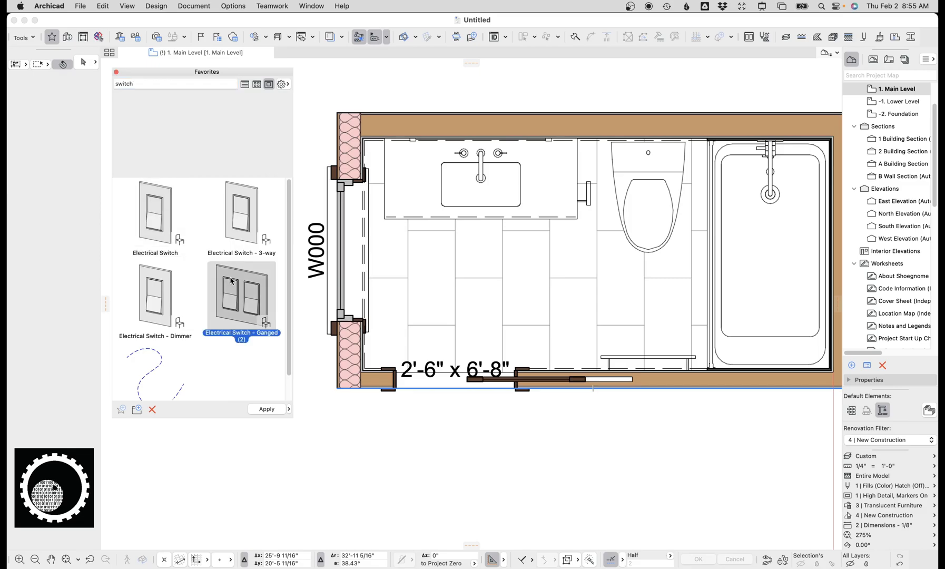
{"action": "left_click", "coordinate": [563, 310]}
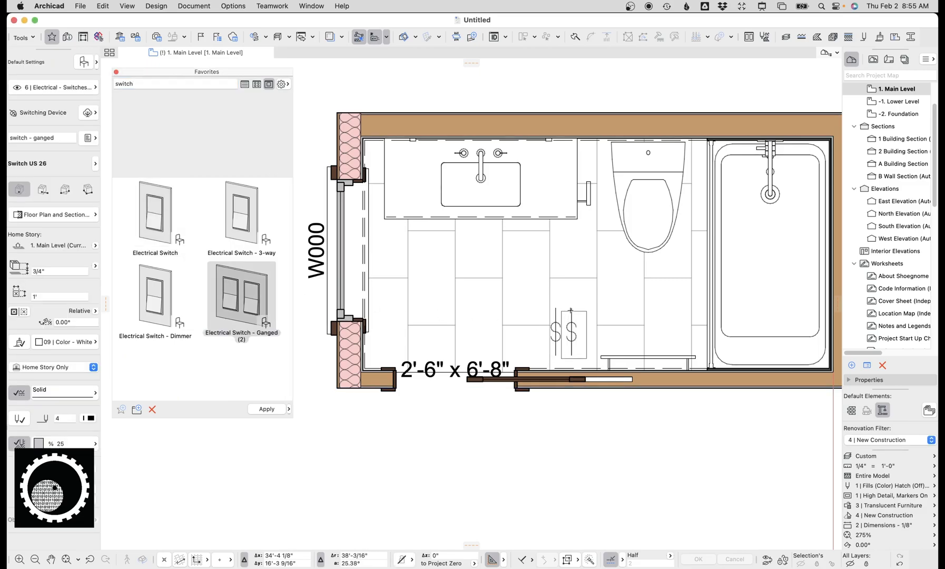
Rotate the ganged switch symbol 180° about its insertion point
{"action": "left_click", "coordinate": [571, 310], "text": "shift"}
{"action": "key", "text": "super+e"}
{"action": "left_click", "coordinate": [571, 308]}
{"action": "left_click", "coordinate": [592, 308]}
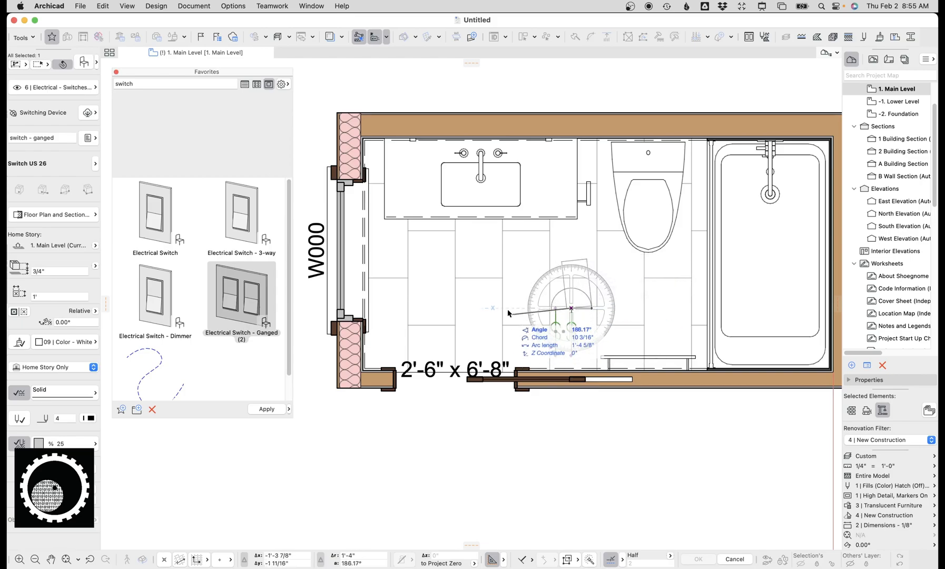
{"action": "left_click", "coordinate": [537, 310]}
Move the ganged switch onto the south wall's inside face, just clear of the door's east trim
{"action": "key", "text": "super+d"}
{"action": "left_click", "coordinate": [571, 309]}
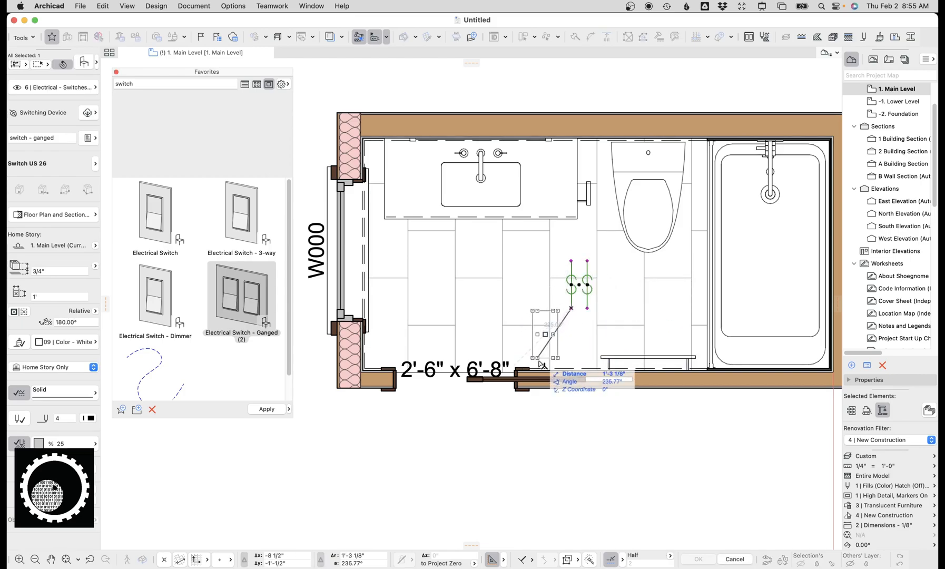
{"action": "left_click", "coordinate": [538, 370]}
{"action": "key", "text": "super+d"}
{"action": "left_click", "coordinate": [538, 370]}
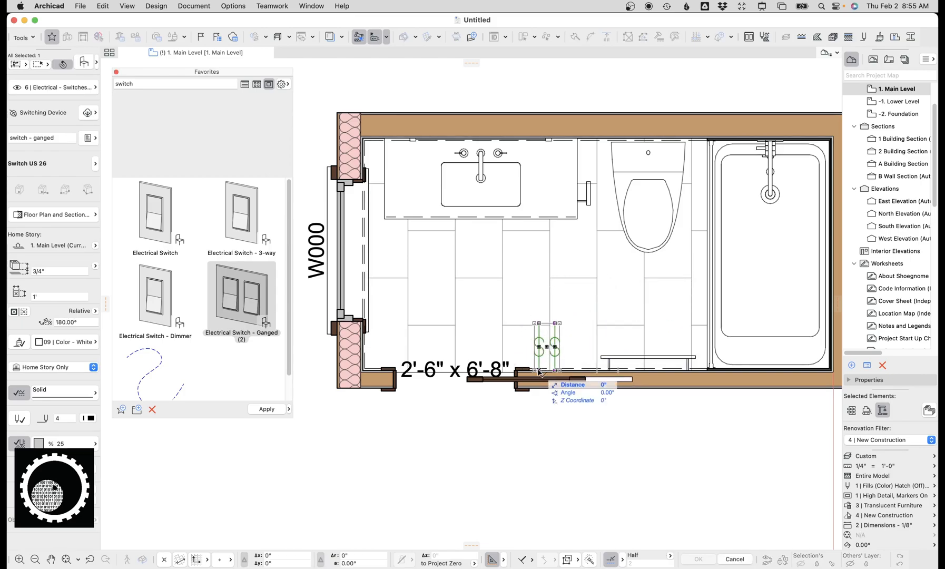
{"action": "left_click", "coordinate": [544, 370]}
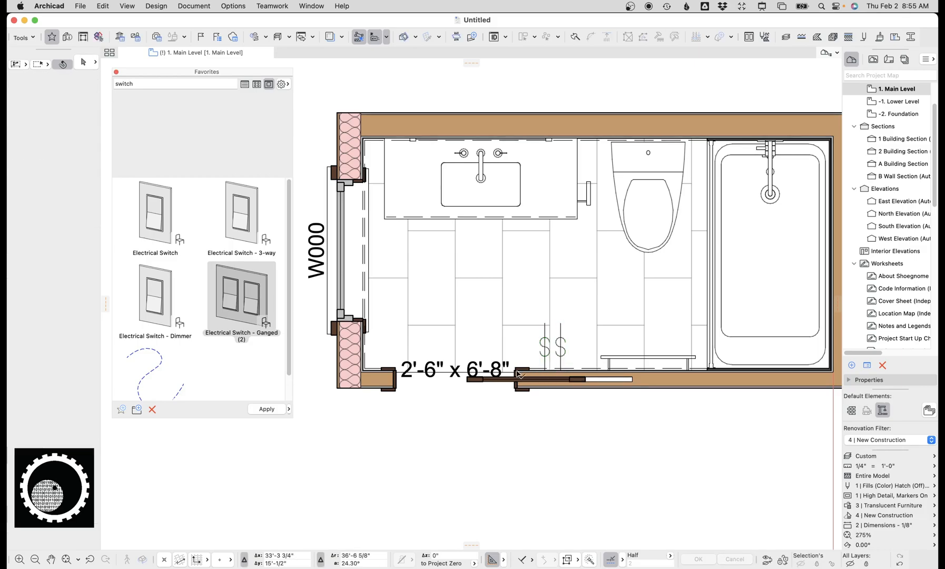
Change the south wall's pocket door to the Interior - Door favorite with a width of 2'-6"
{"action": "left_click", "coordinate": [522, 377]}
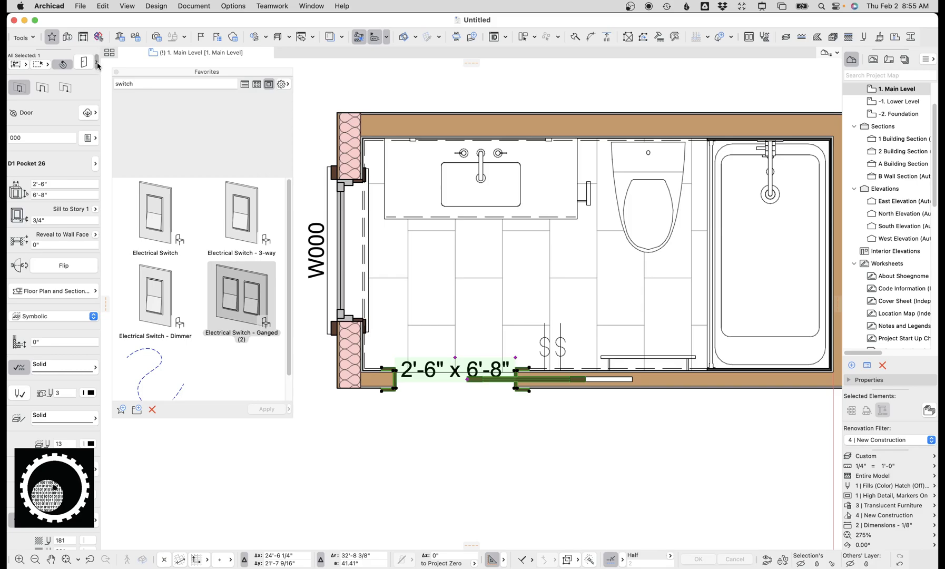
{"action": "left_click", "coordinate": [98, 64]}
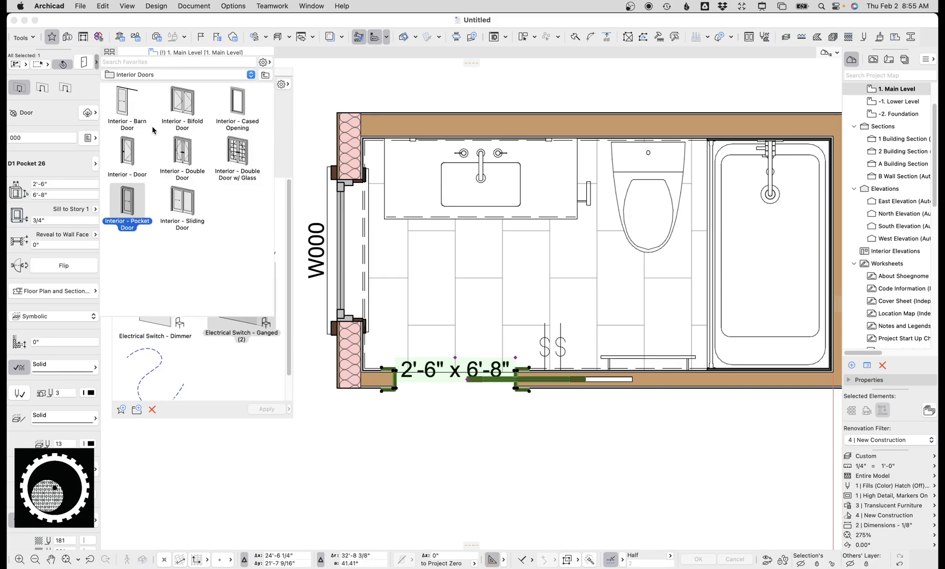
{"action": "double_click", "coordinate": [130, 154]}
{"action": "left_click", "coordinate": [50, 187]}
{"action": "type", "text": "2-6"}
{"action": "key", "text": "Return"}
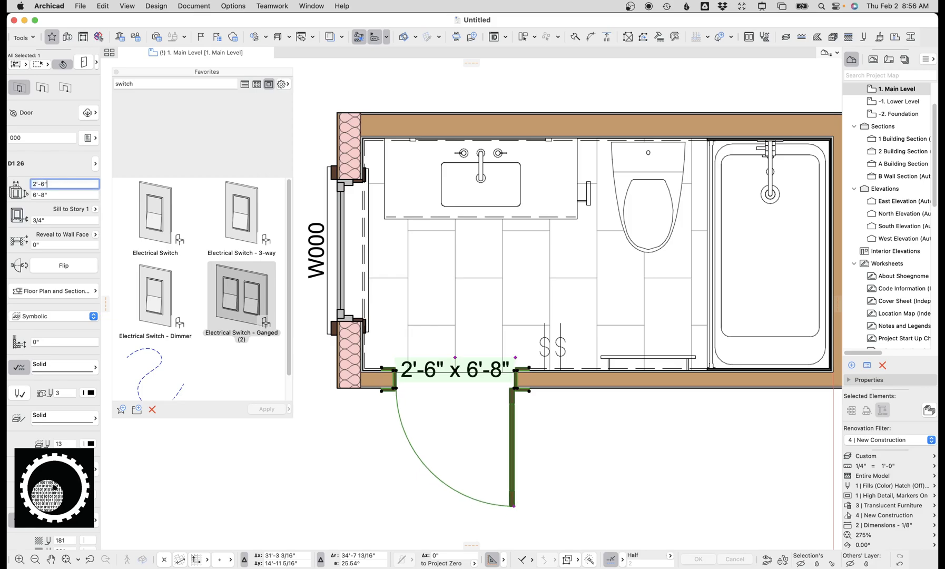
Flip the door so it swings into the bathroom with its hinge on the west jamb
{"action": "left_click", "coordinate": [455, 358]}
{"action": "left_click", "coordinate": [65, 265]}
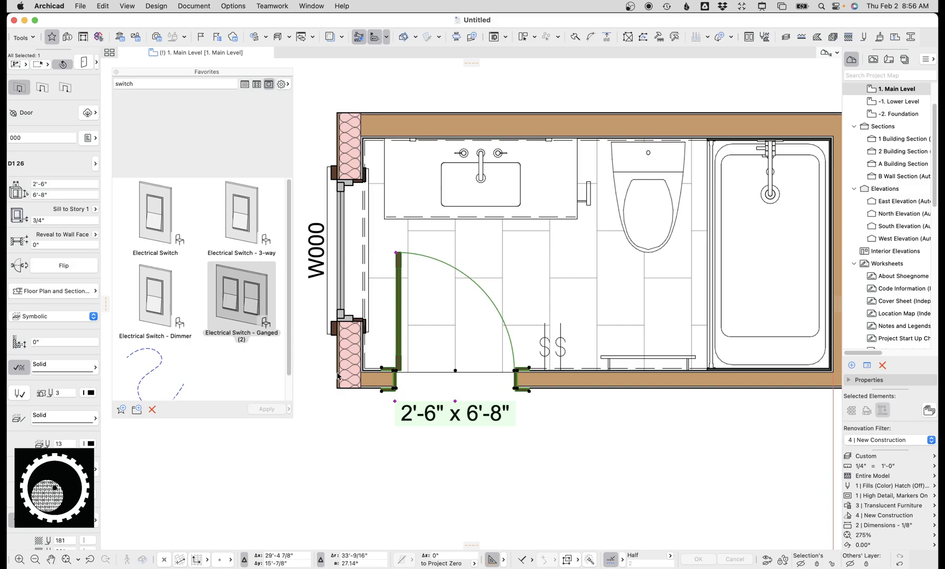
{"action": "left_click", "coordinate": [406, 386]}
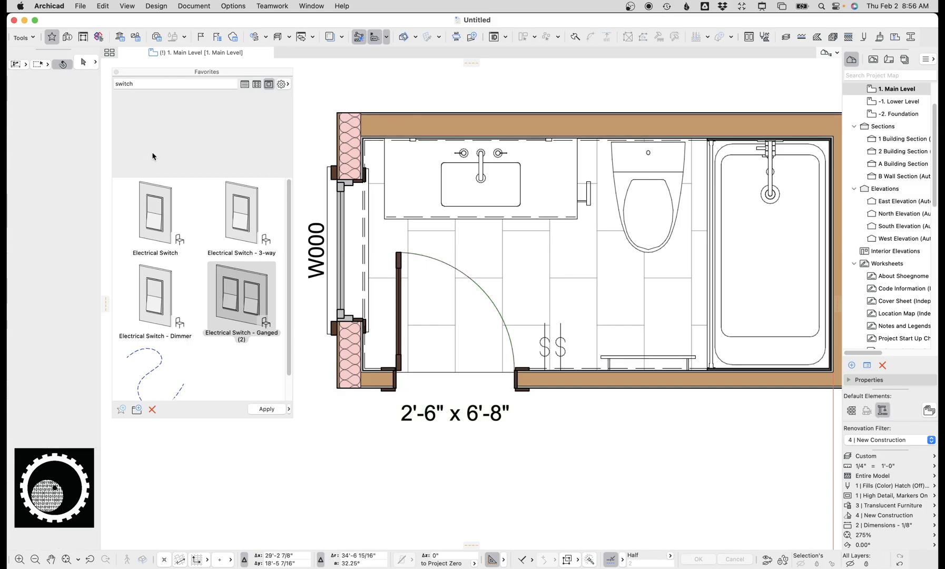
Load the Light - Recessed Can (6") alt favorite for the Lamp tool and place one light south of the vanity
{"action": "left_click", "coordinate": [33, 42]}
{"action": "left_click", "coordinate": [55, 252]}
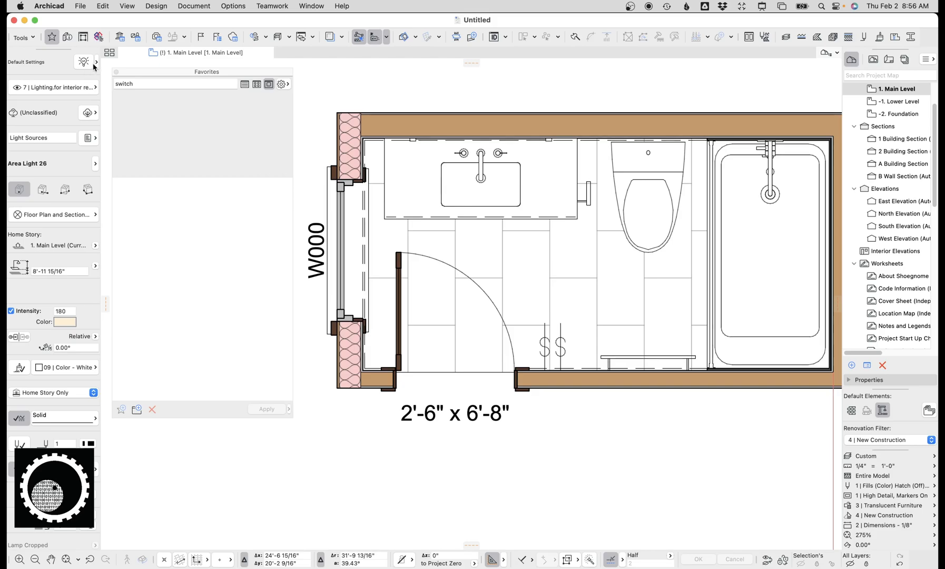
{"action": "left_click", "coordinate": [96, 63]}
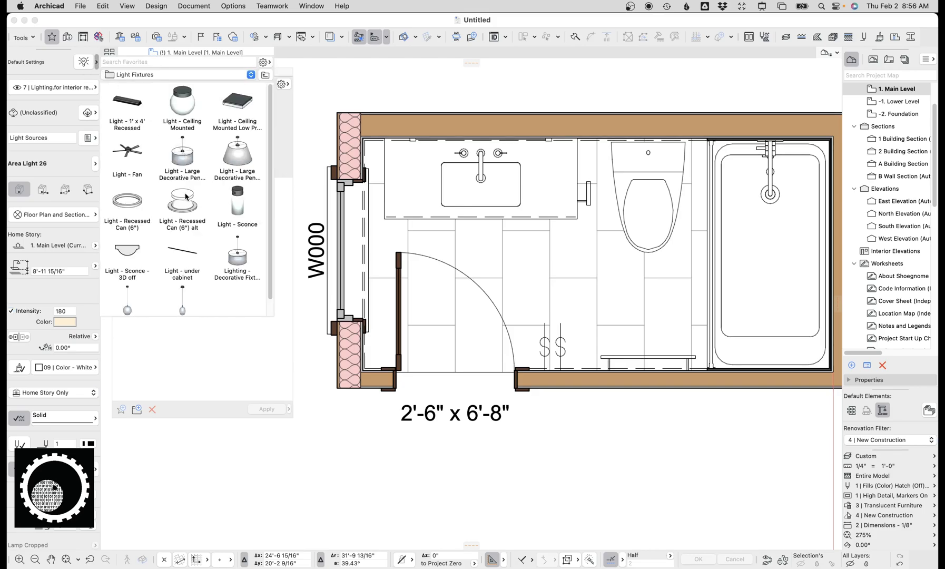
{"action": "left_click", "coordinate": [183, 203]}
{"action": "scroll", "coordinate": [580, 257], "scroll_direction": "right", "scroll_amount": 2}
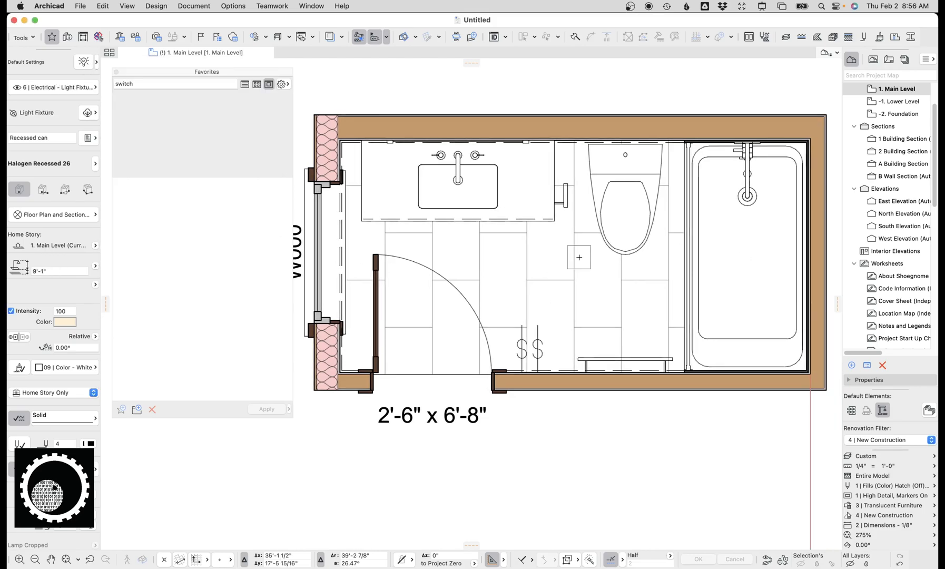
{"action": "left_click", "coordinate": [471, 270]}
{"action": "left_click", "coordinate": [658, 278]}
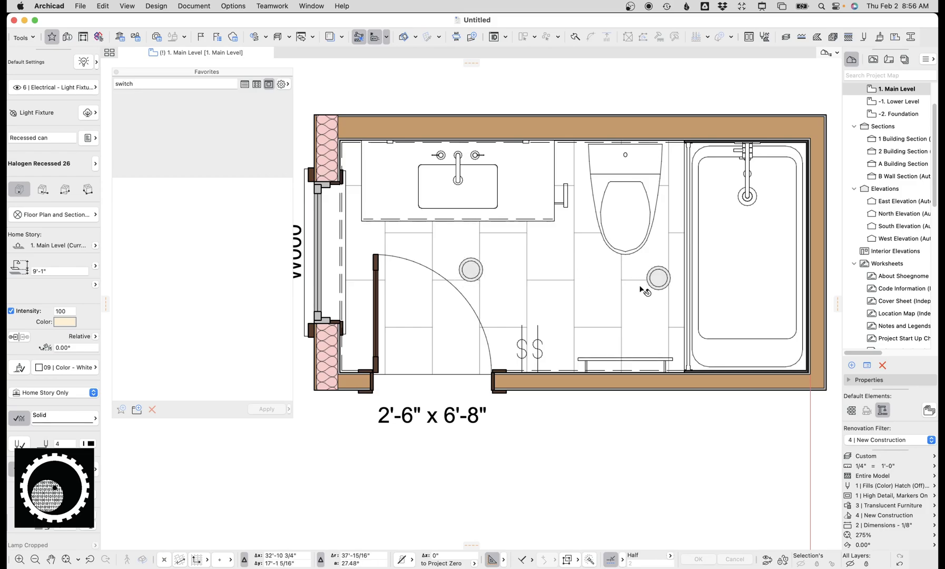
{"action": "key", "text": "Escape"}
{"action": "left_click", "coordinate": [659, 279]}
{"action": "key", "text": "Delete"}
Position the recessed light 2'-6" north of the room's southwest corner and 2'-6 1/2" east, in line with the sink's center
{"action": "left_click", "coordinate": [471, 271]}
{"action": "left_click_drag", "start_coordinate": [472, 271], "coordinate": [338, 141]}
{"action": "type", "text": "52-6"}
{"action": "key", "text": "Return"}
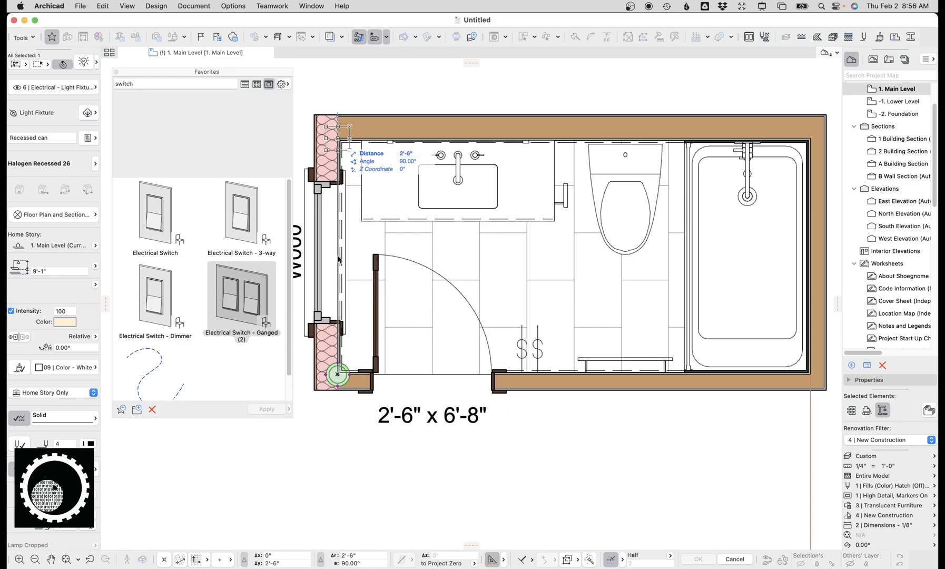
{"action": "key", "text": "super+d"}
{"action": "left_click", "coordinate": [337, 256]}
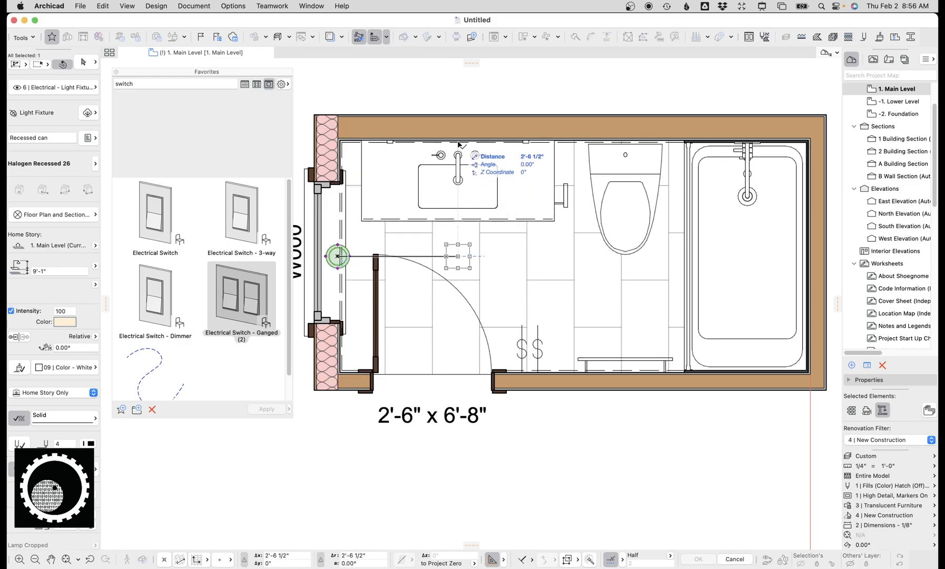
{"action": "left_click", "coordinate": [460, 148]}
Copy the recessed light 3'-6 1/2" east so the copy lines up with the toilet's centerline
{"action": "left_click", "coordinate": [458, 142]}
{"action": "left_click", "coordinate": [626, 142]}
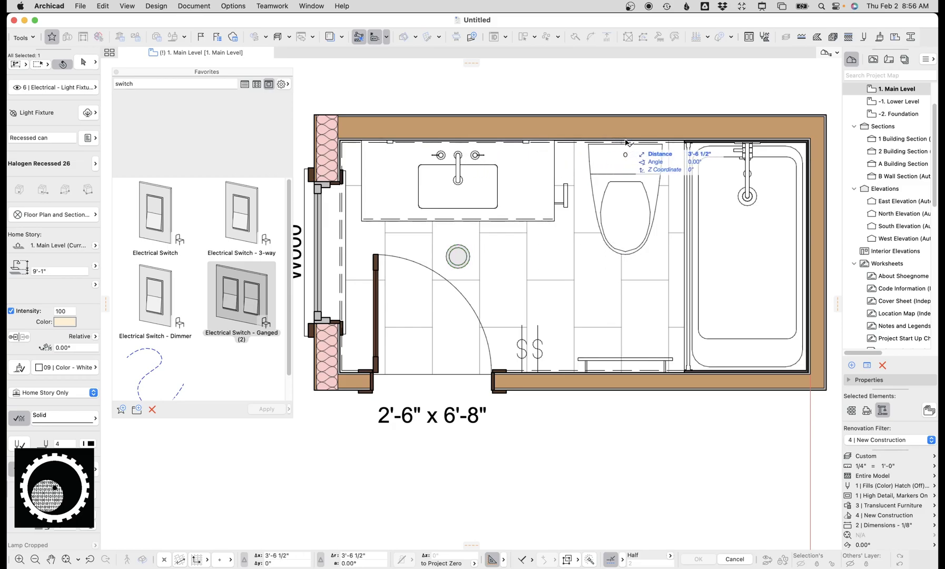
{"action": "key", "text": "Escape"}
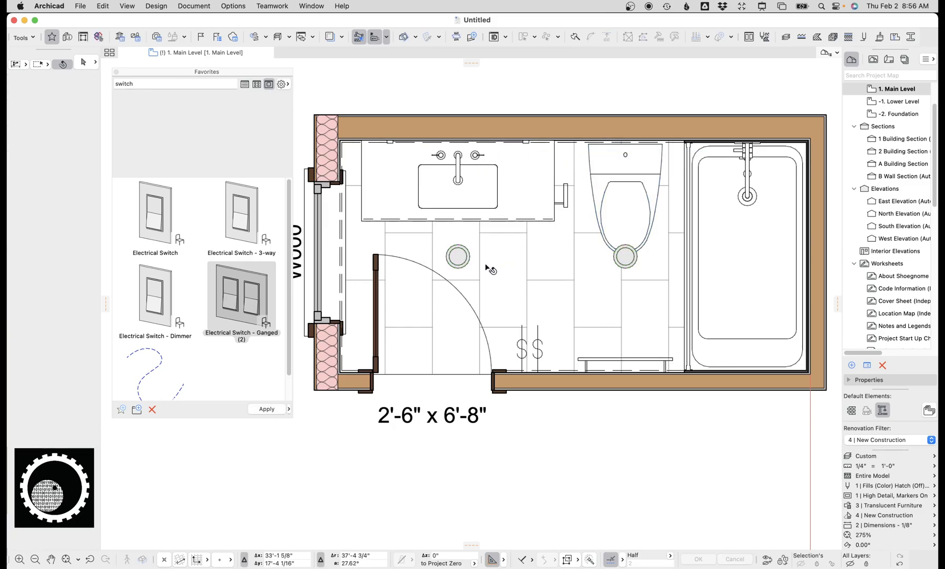
{"action": "scroll", "coordinate": [135, 373], "scroll_direction": "down", "scroll_amount": 2}
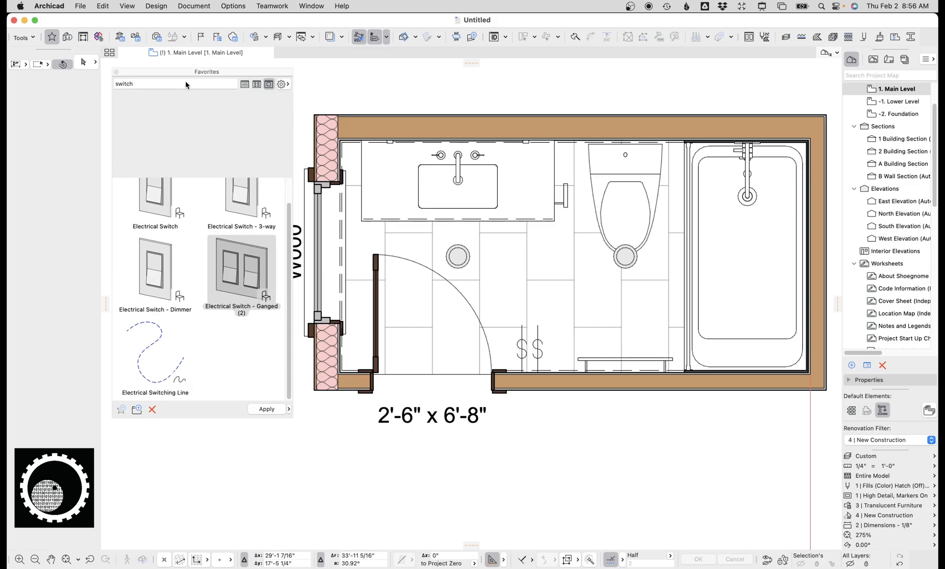
Draw Electrical Switching Line splines from the right-hand switch to the light near the sink and from there to the light by the toilet
{"action": "left_click", "coordinate": [135, 83]}
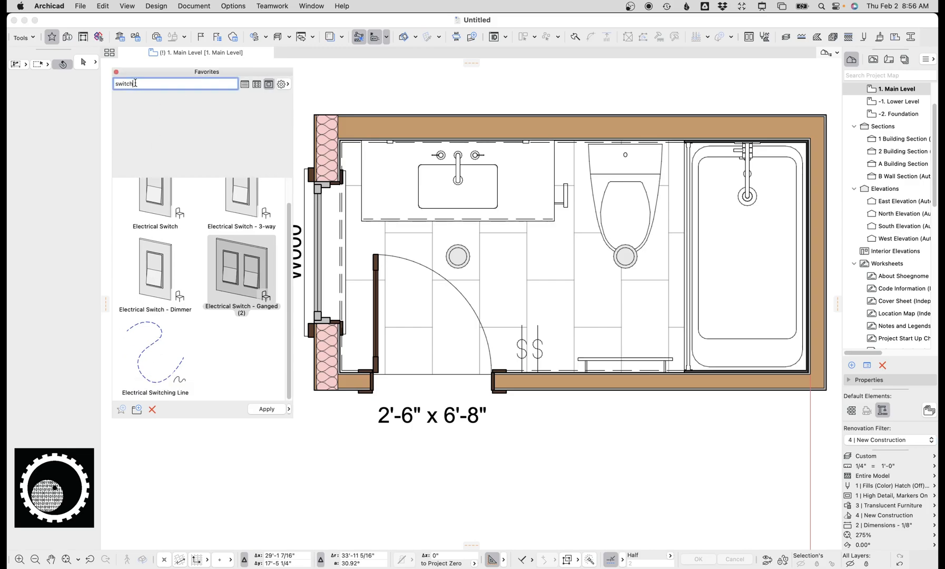
{"action": "left_click", "coordinate": [164, 373]}
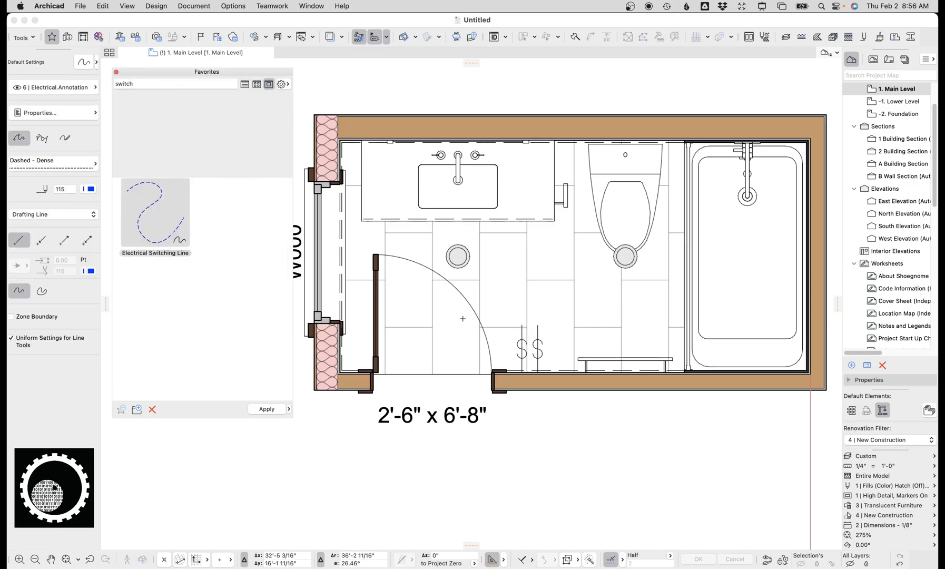
{"action": "left_click", "coordinate": [538, 325]}
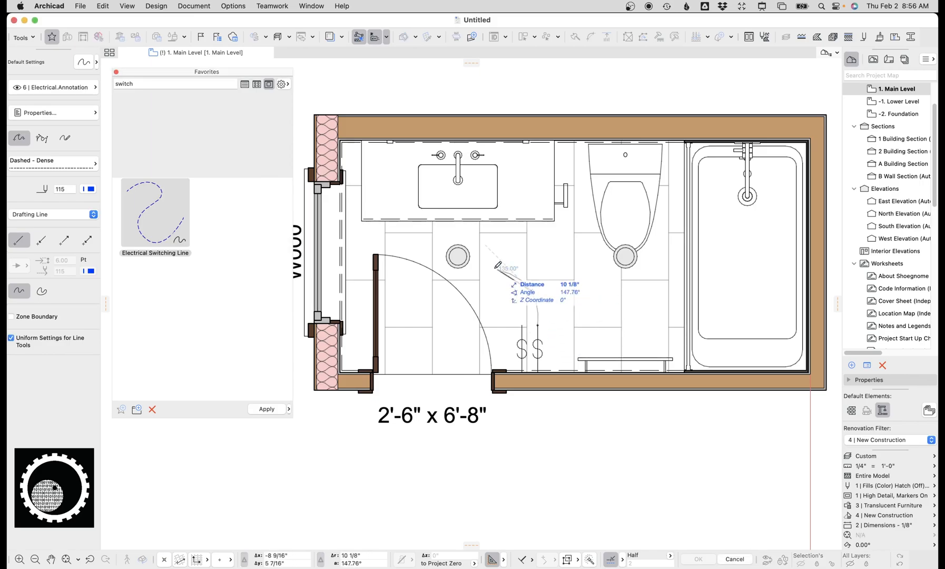
{"action": "left_click", "coordinate": [458, 256]}
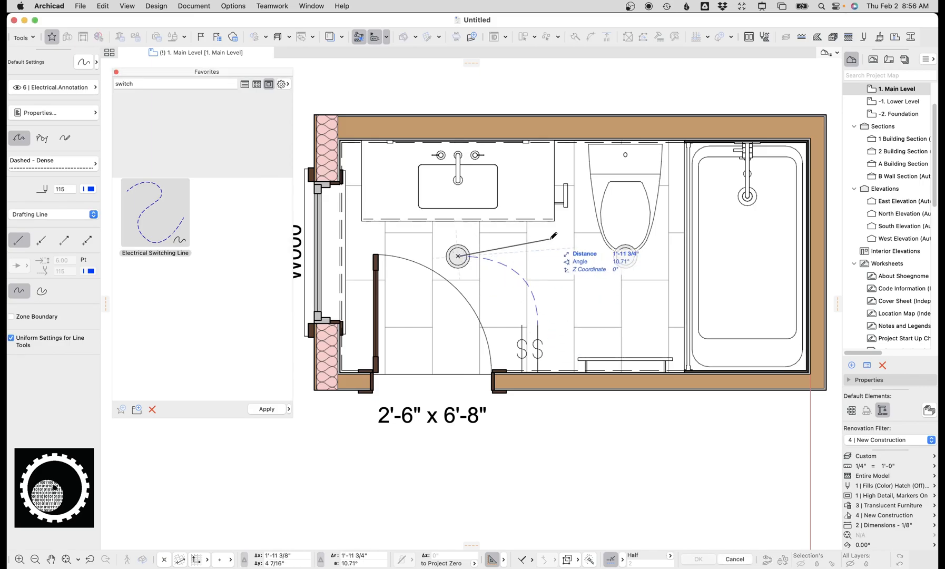
{"action": "left_click", "coordinate": [626, 256]}
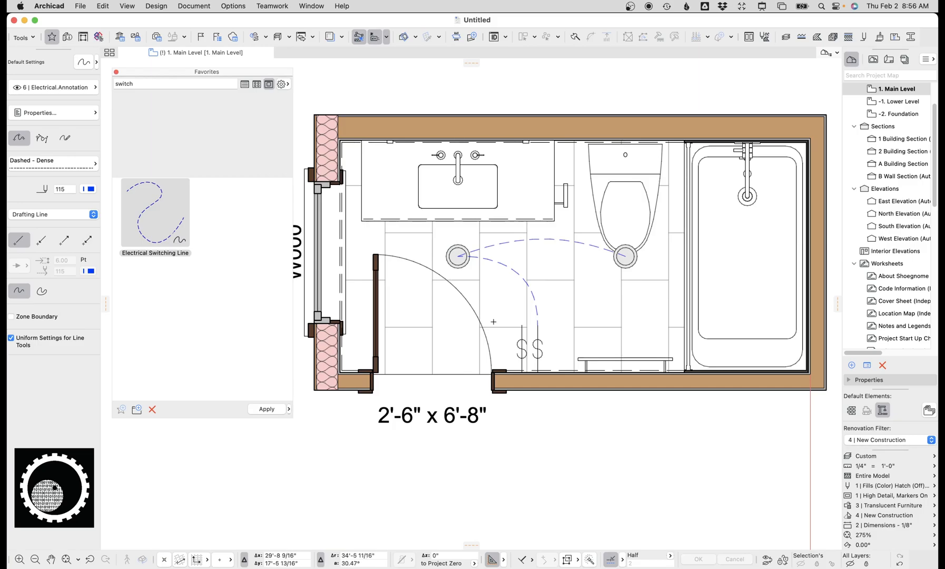
Find the "Fan, Exhaust" favorite with the search term "fan" and place it on the light in front of the toilet
{"action": "double_click", "coordinate": [167, 84]}
{"action": "type", "text": "fan"}
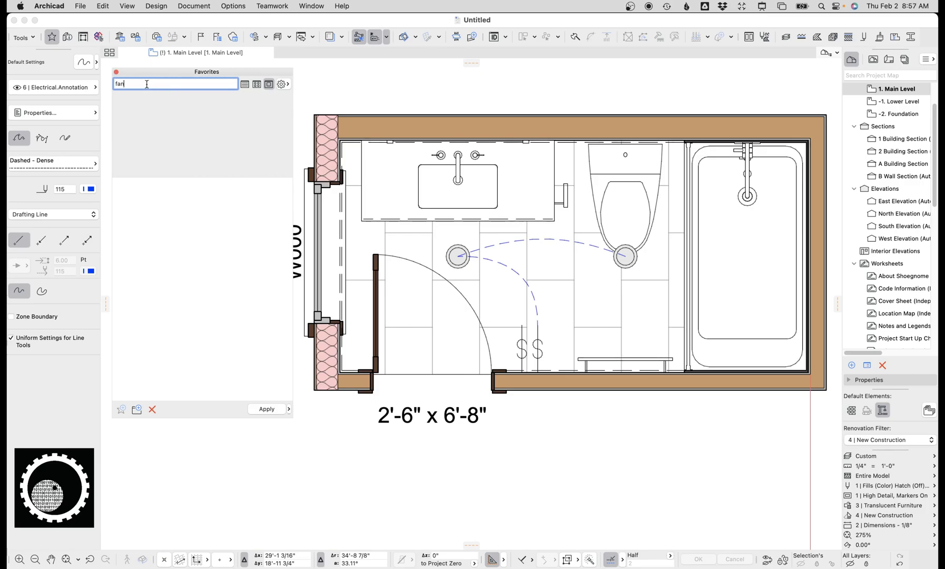
{"action": "key", "text": "Return"}
{"action": "left_click", "coordinate": [159, 217]}
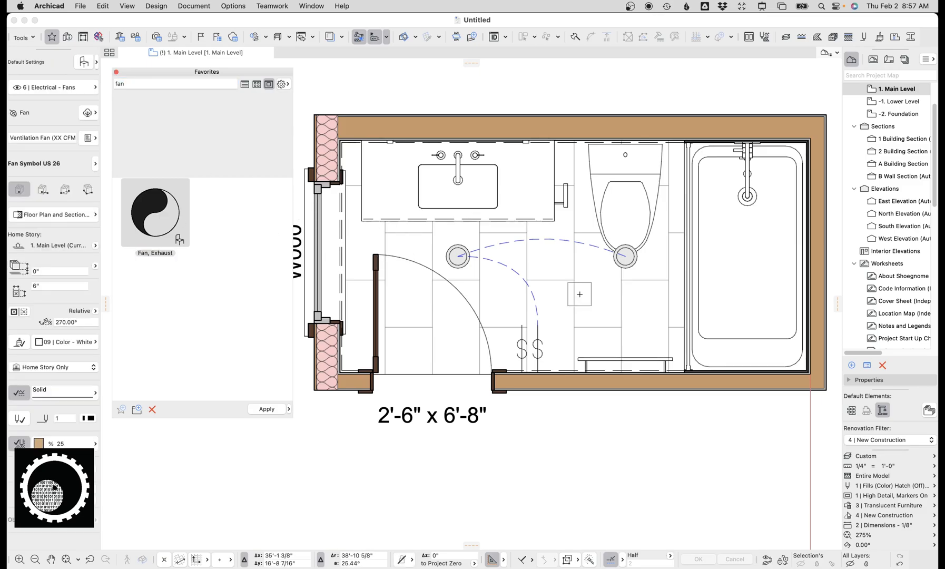
{"action": "left_click", "coordinate": [626, 256]}
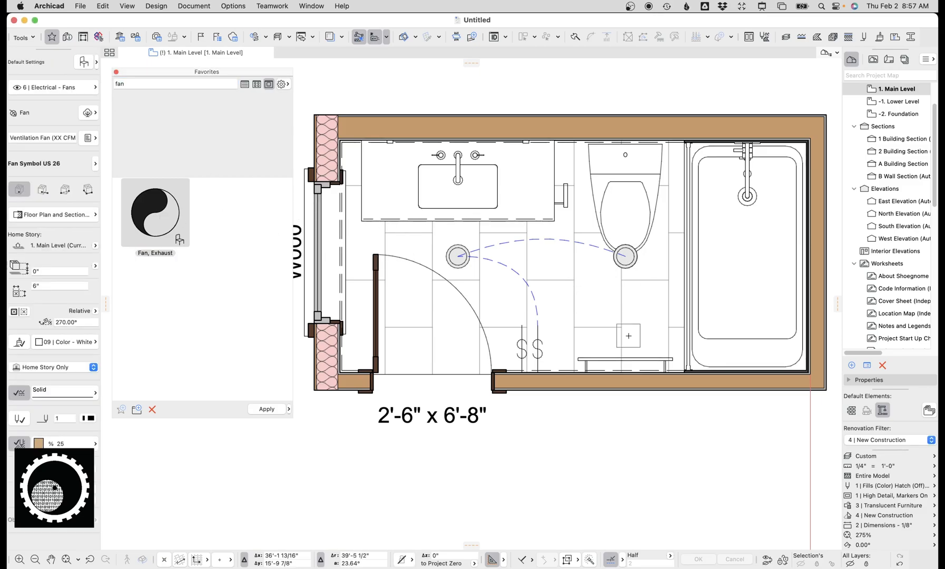
{"action": "key", "text": "Escape"}
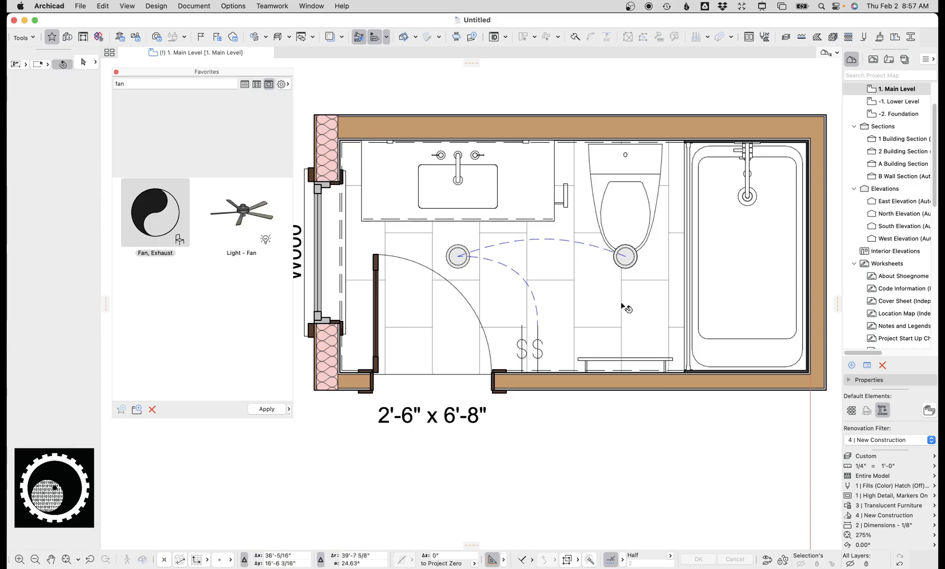
Move the exhaust fan 2'-7" horizontally from the toilet light onto the bathtub's centerline
{"action": "middle_click_drag", "start_coordinate": [624, 305], "coordinate": [524, 302]}
{"action": "key", "text": "super+z"}
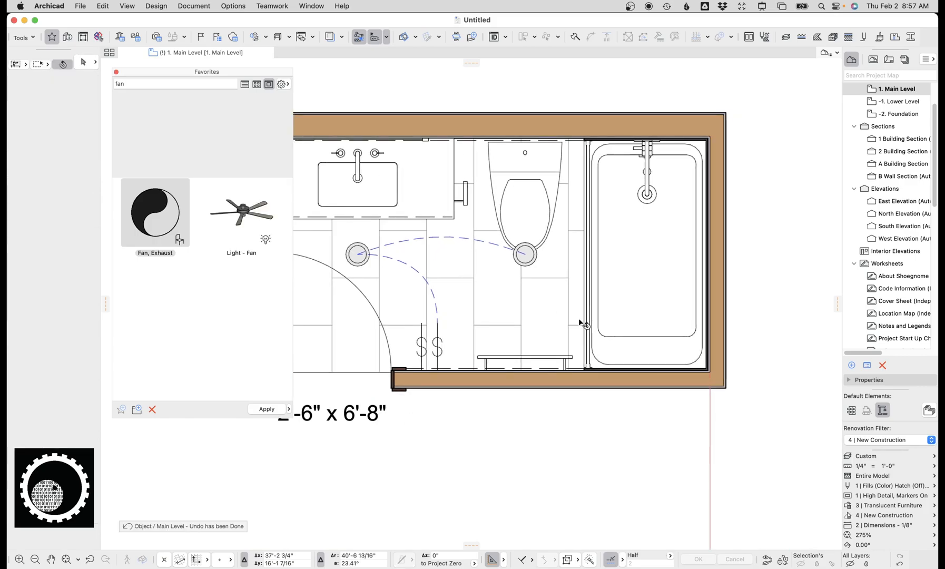
{"action": "key", "text": "super+shift+z"}
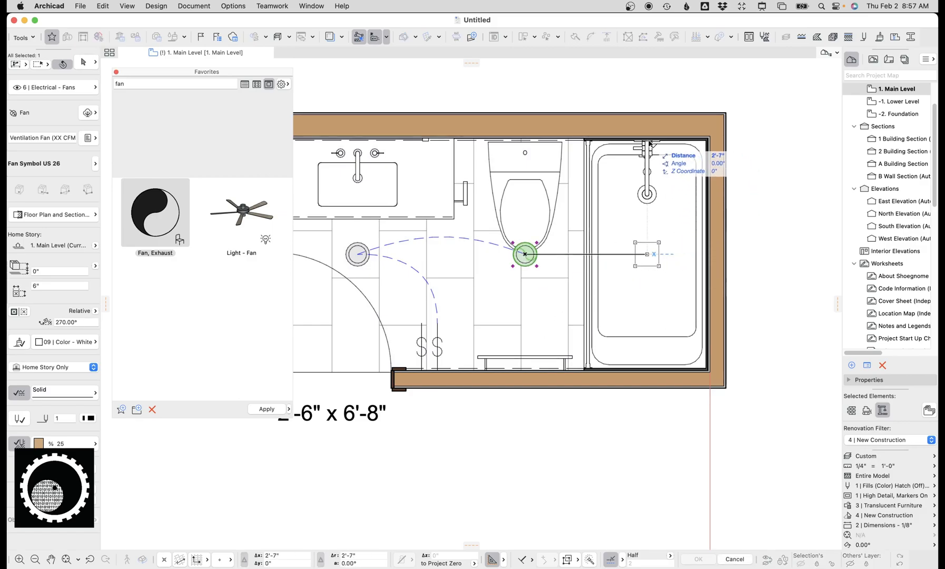
{"action": "left_click", "coordinate": [648, 140], "text": "shift"}
{"action": "left_click", "coordinate": [447, 323]}
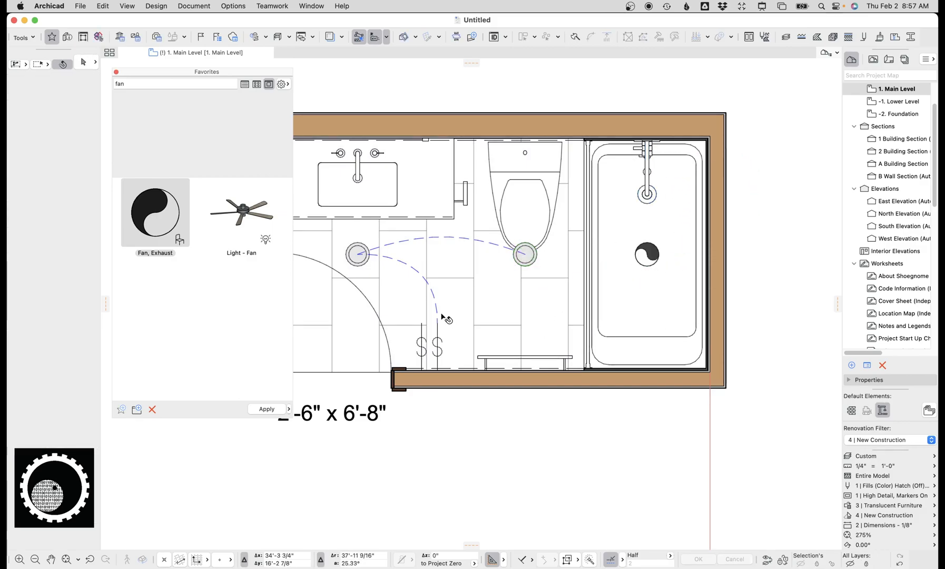
Reconnect the sink light's switching line from the right-hand switch to the left-hand switch and adjust its curve to match
{"action": "left_click", "coordinate": [437, 321]}
{"action": "left_click", "coordinate": [422, 323]}
{"action": "left_click", "coordinate": [431, 288]}
{"action": "left_click", "coordinate": [417, 287]}
{"action": "key", "text": "Escape"}
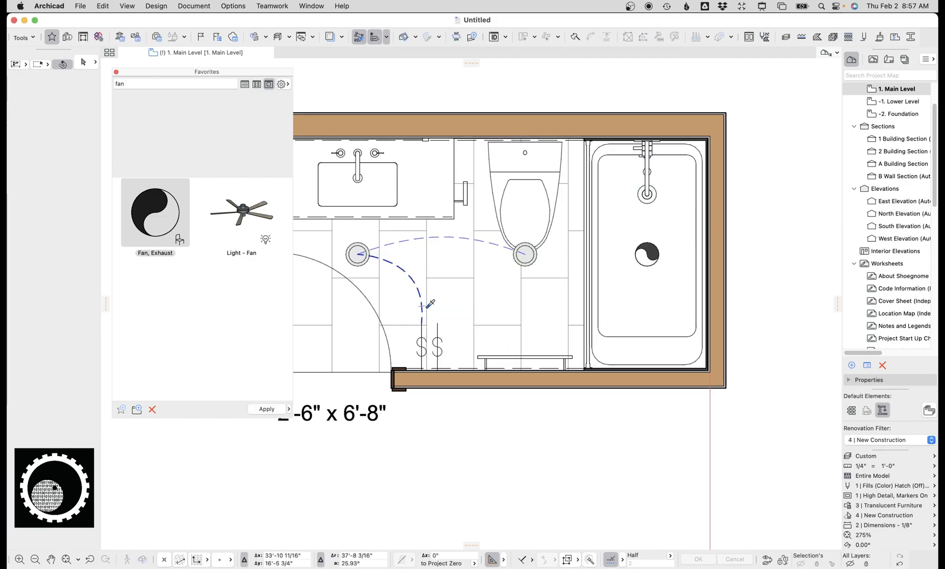
Draw a curved dashed switching line from the right-hand switch to the exhaust fan above the bathtub, reusing the existing line's settings
{"action": "left_click", "coordinate": [439, 322], "text": "alt"}
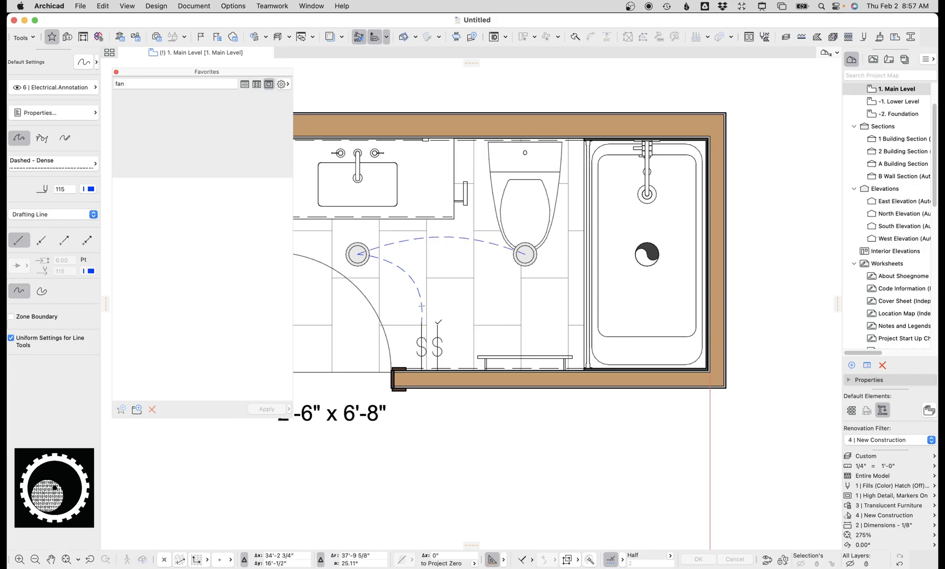
{"action": "left_click", "coordinate": [437, 323]}
{"action": "left_click", "coordinate": [454, 293]}
{"action": "left_click", "coordinate": [535, 310]}
{"action": "left_click", "coordinate": [628, 300]}
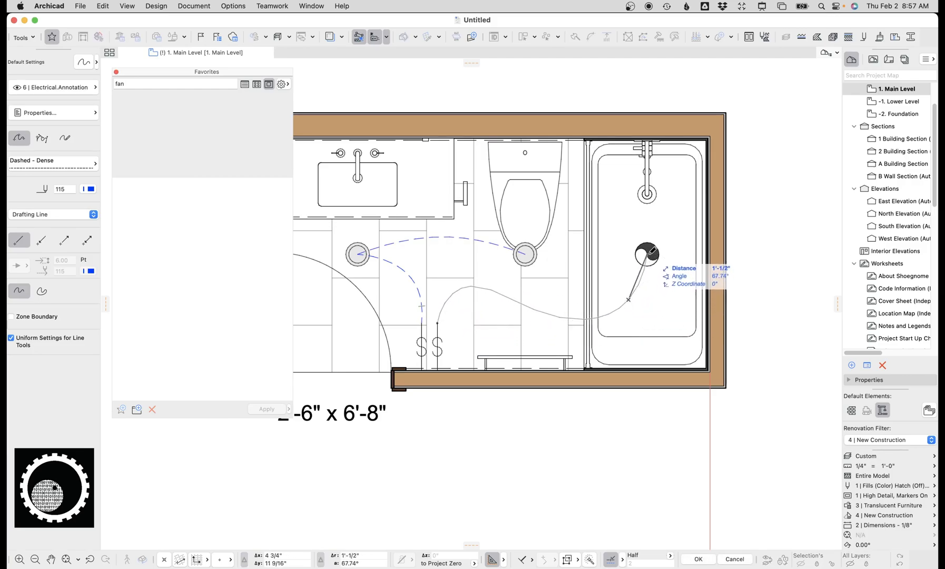
{"action": "double_click", "coordinate": [652, 251]}
Create a zone from the Bathroom favorite covering the room's interior between opposite wall corners, with its stamp in the middle
{"action": "scroll", "coordinate": [580, 327], "scroll_direction": "down", "scroll_amount": 2}
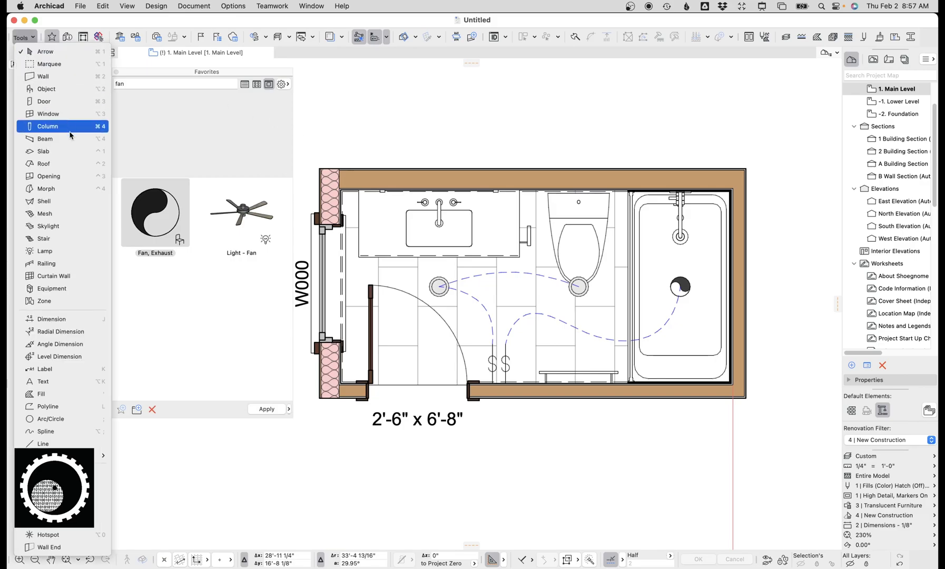
{"action": "key", "text": "Escape"}
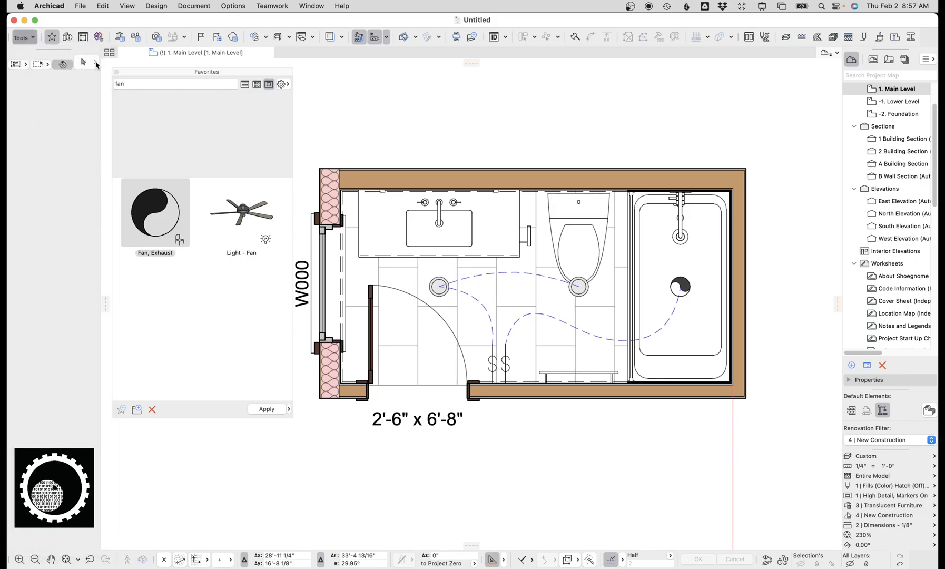
{"action": "left_click", "coordinate": [96, 64]}
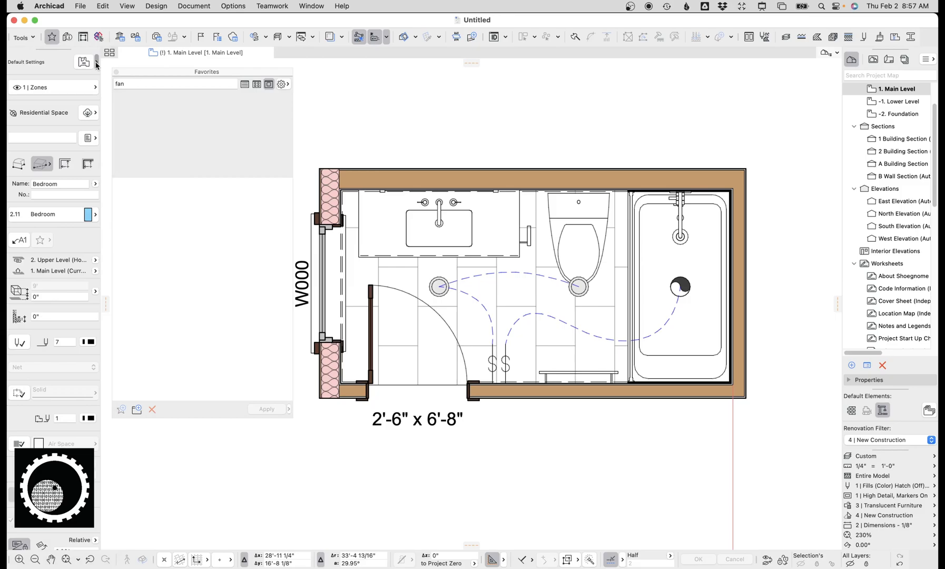
{"action": "left_click", "coordinate": [96, 62]}
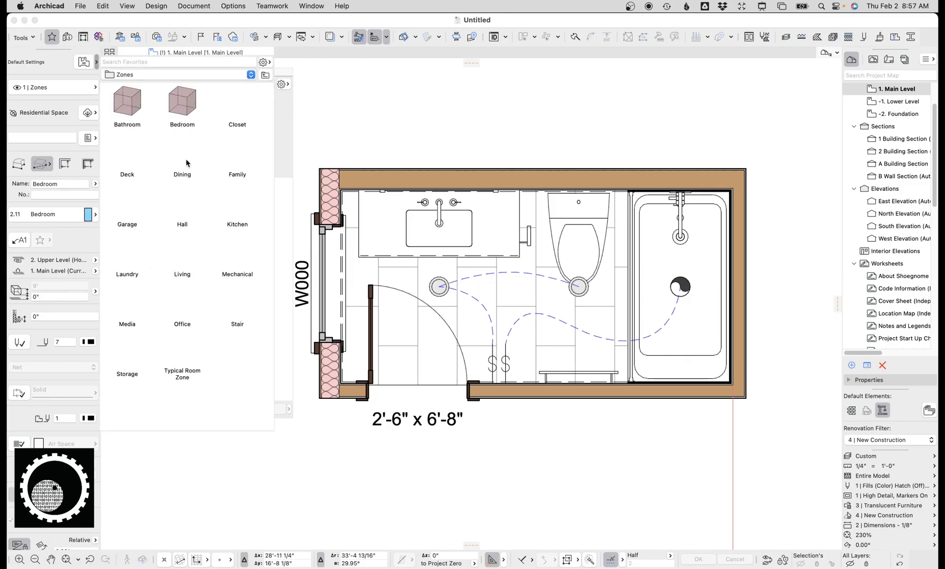
{"action": "double_click", "coordinate": [134, 110]}
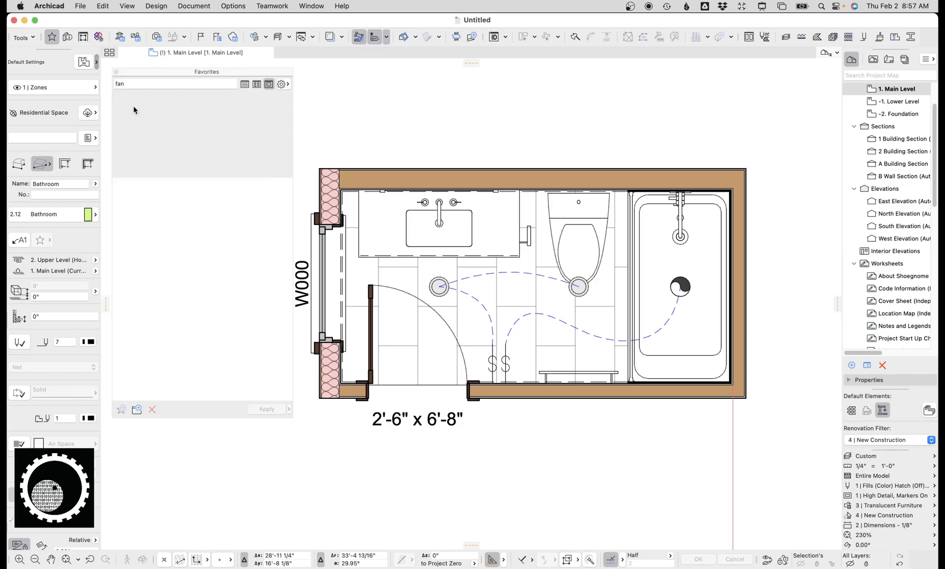
{"action": "left_click", "coordinate": [116, 72]}
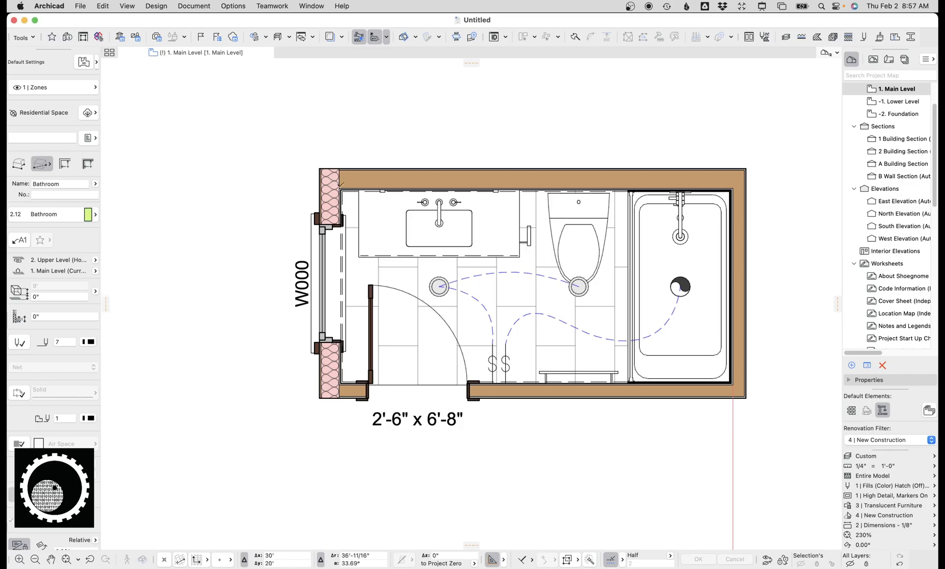
{"action": "left_click", "coordinate": [339, 188]}
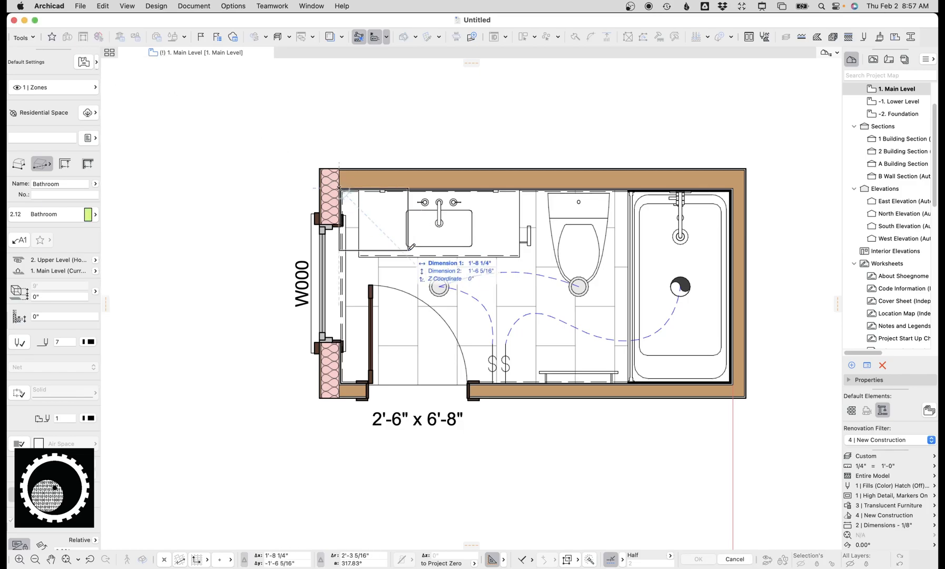
{"action": "left_click", "coordinate": [735, 385]}
{"action": "left_click", "coordinate": [527, 287]}
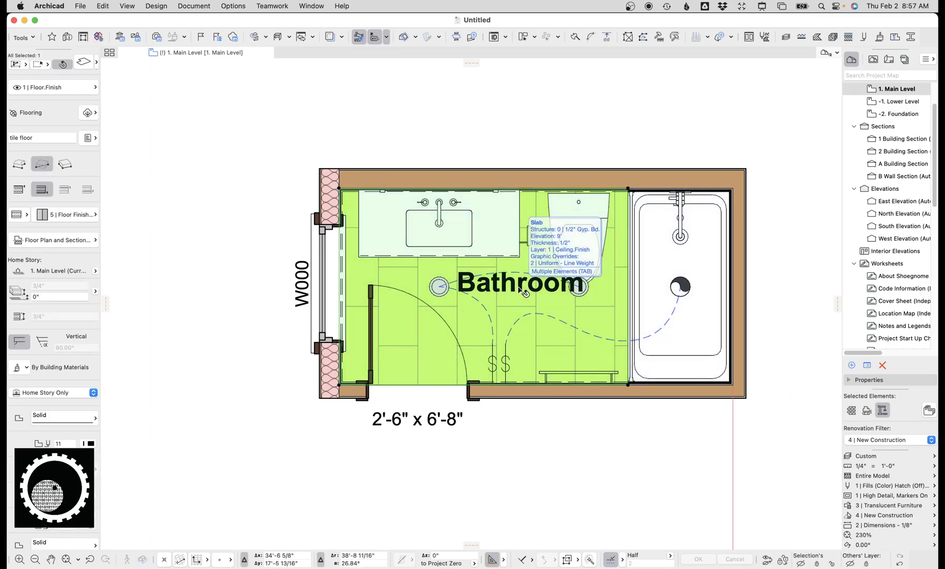
Move the Bathroom zone stamp about 4'-10" out of the room to the empty space below the door-side wall
{"action": "left_click", "coordinate": [520, 294]}
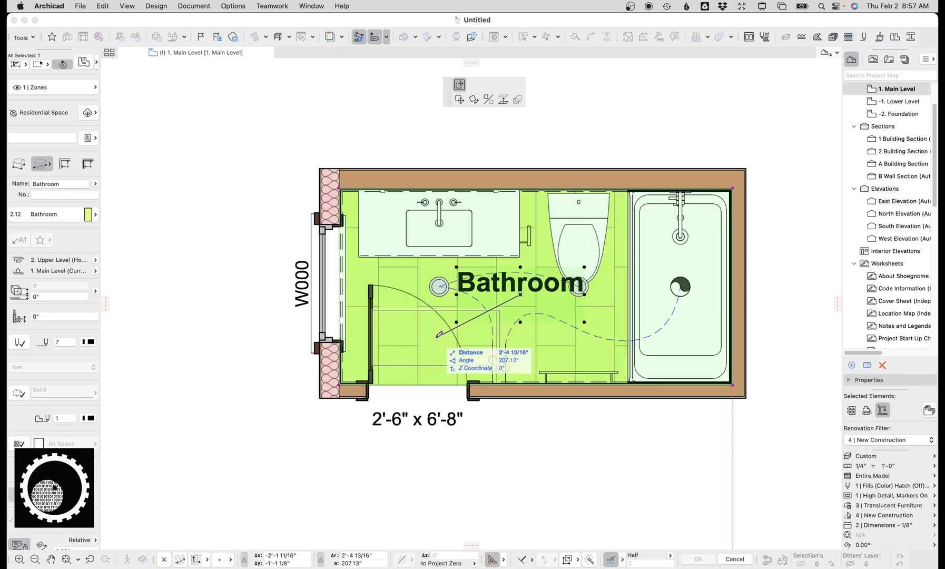
{"action": "middle_click_drag", "start_coordinate": [623, 154], "coordinate": [532, 51]}
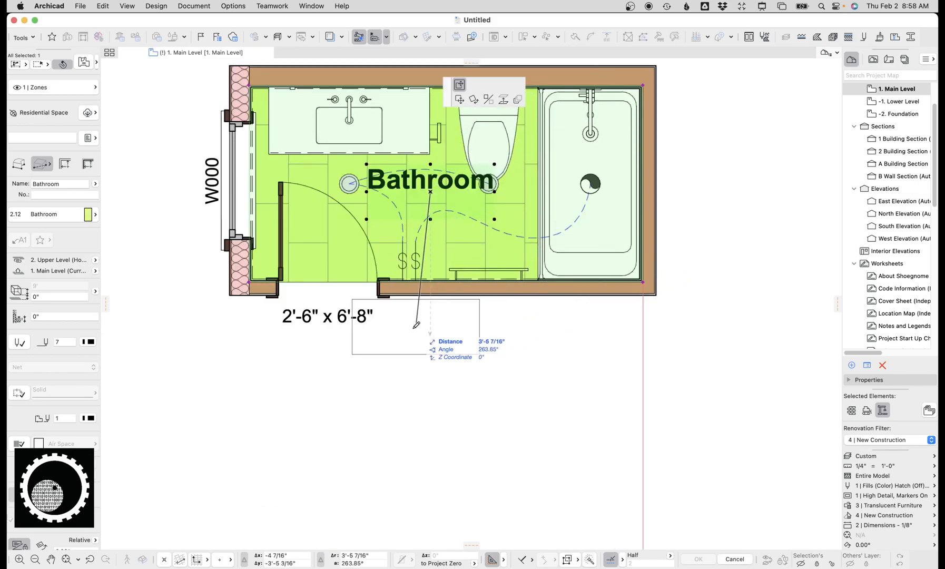
{"action": "middle_click_drag", "start_coordinate": [342, 383], "coordinate": [450, 411]}
{"action": "left_click", "coordinate": [619, 391]}
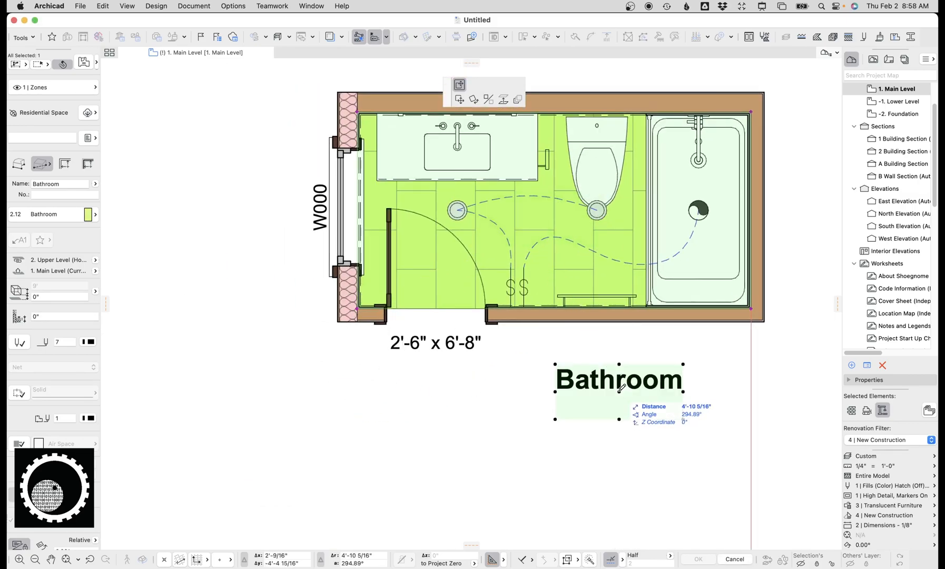
{"action": "key", "text": "Escape"}
Apply the "Extension Line - Room Name" favorite to the Polyline tool, finding it with the search term "room"
{"action": "key", "text": "p"}
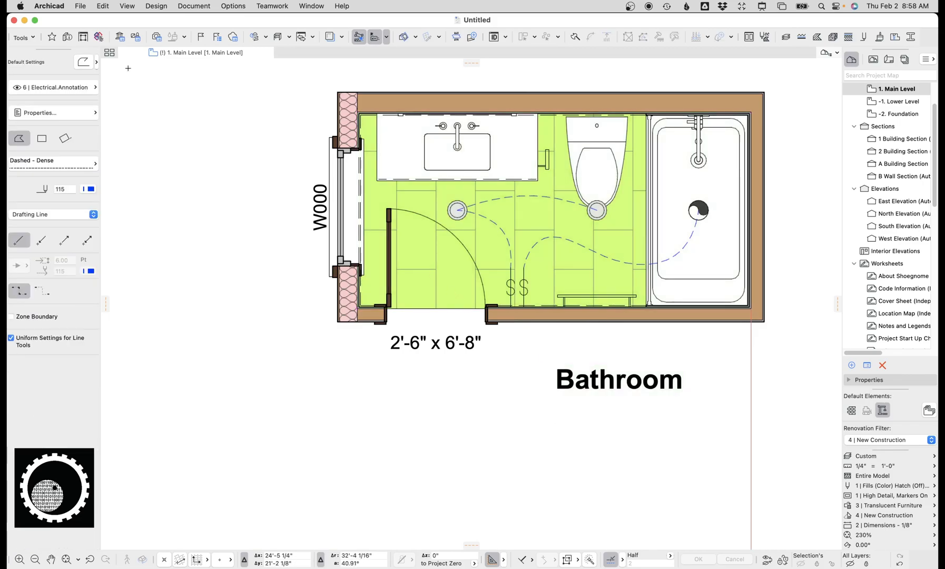
{"action": "left_click", "coordinate": [96, 61]}
{"action": "left_click", "coordinate": [149, 62]}
{"action": "type", "text": "z"}
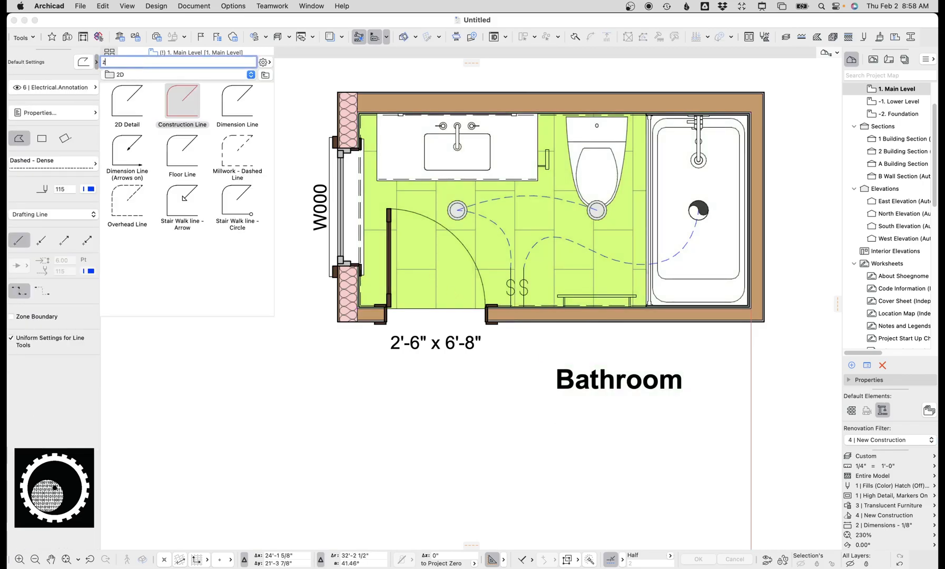
{"action": "type", "text": "ine"}
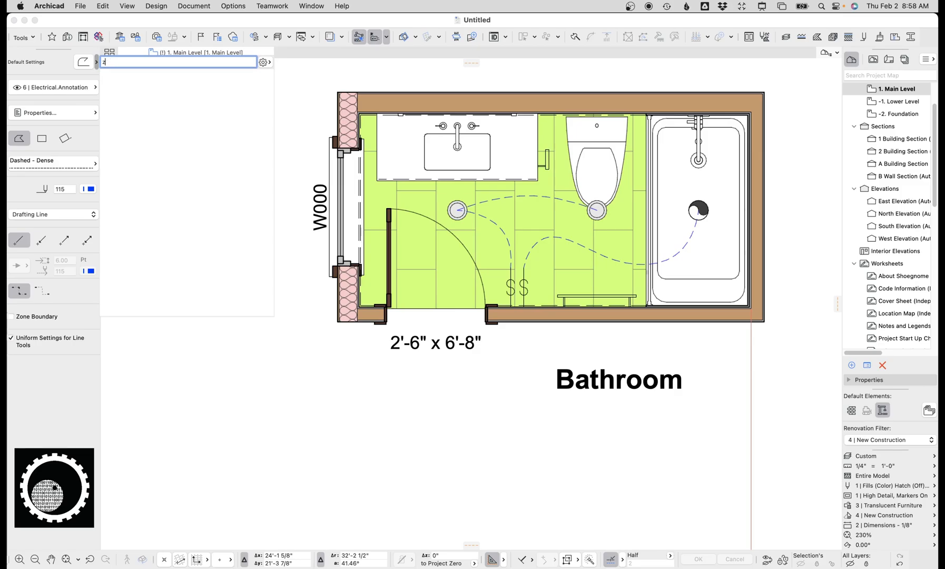
{"action": "double_click", "coordinate": [137, 62]}
{"action": "type", "text": "room"}
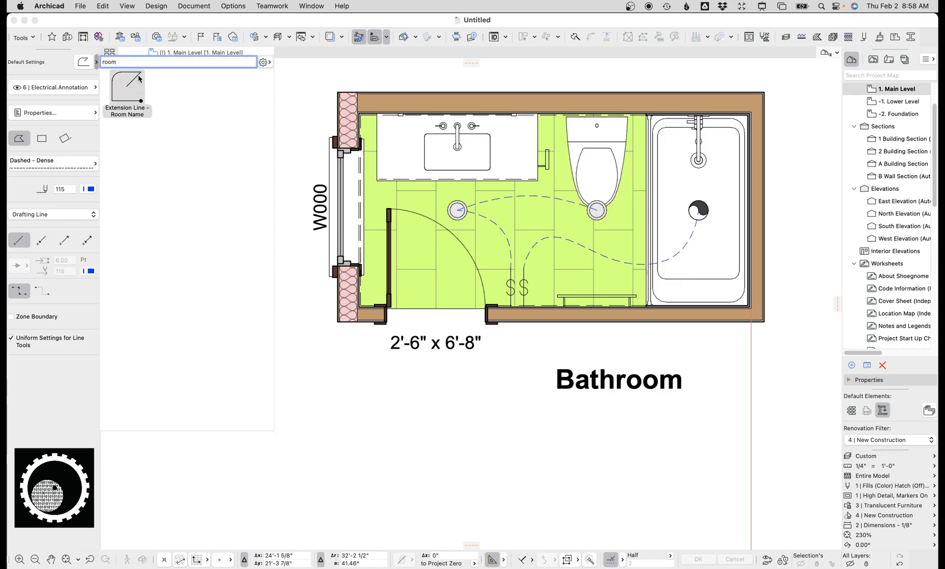
{"action": "double_click", "coordinate": [127, 99]}
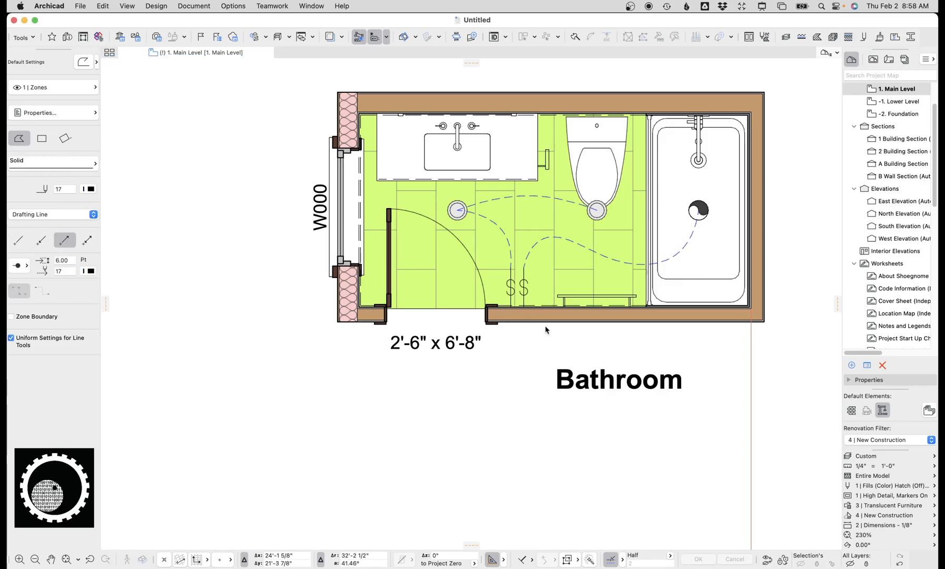
Draw a bent leader polyline from the Bathroom label into the room, ending on the floor beside the switches
{"action": "left_click", "coordinate": [552, 379]}
{"action": "left_click", "coordinate": [521, 379]}
{"action": "double_click", "coordinate": [548, 269]}
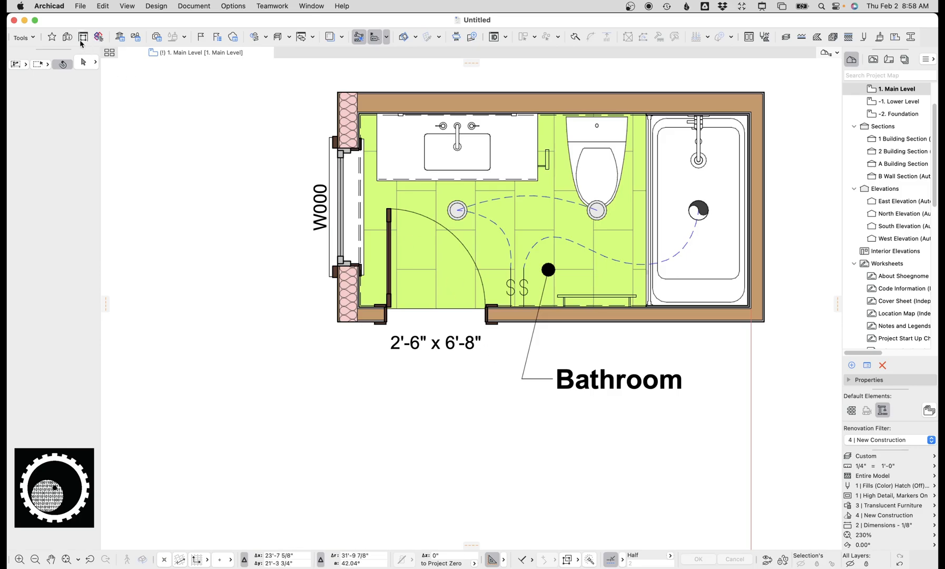
Apply the four-view Interior Elevation favorite from the Markers folder to the Interior Elevation tool
{"action": "left_click", "coordinate": [35, 39]}
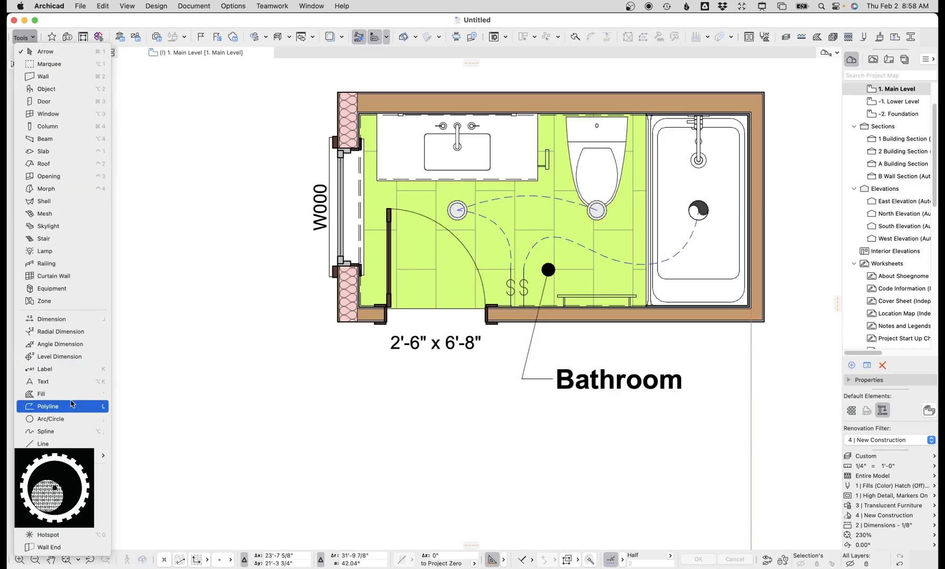
{"action": "mouse_move", "coordinate": [63, 455]}
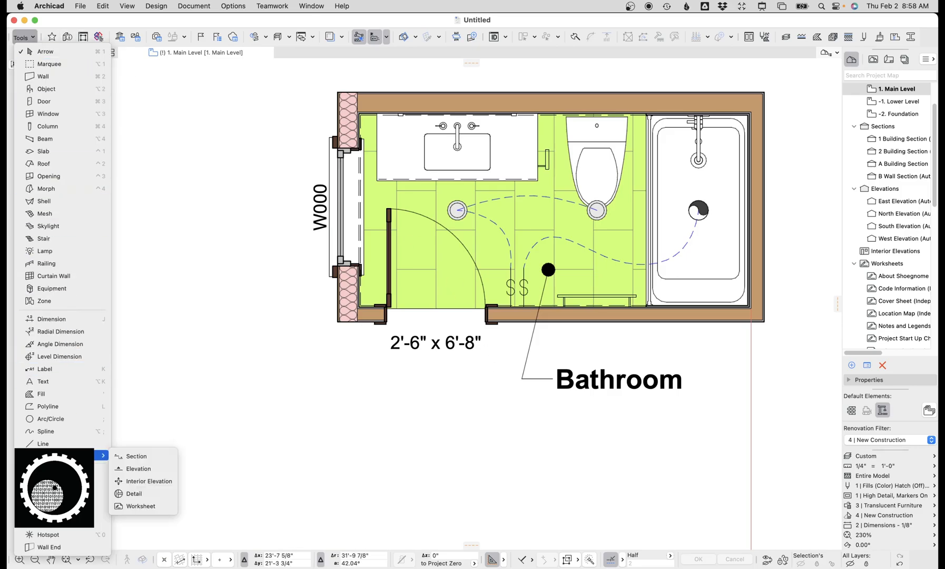
{"action": "left_click", "coordinate": [142, 481]}
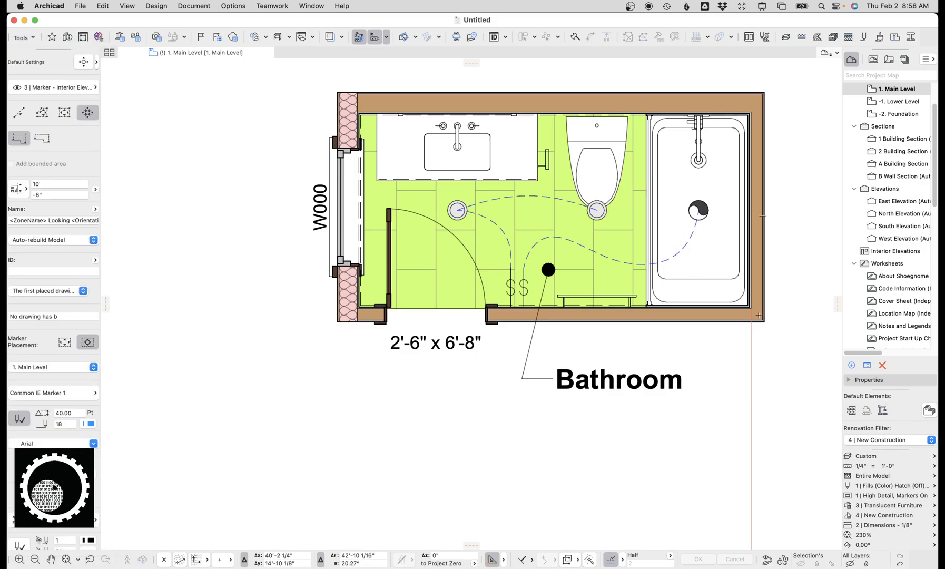
{"action": "left_click", "coordinate": [97, 63]}
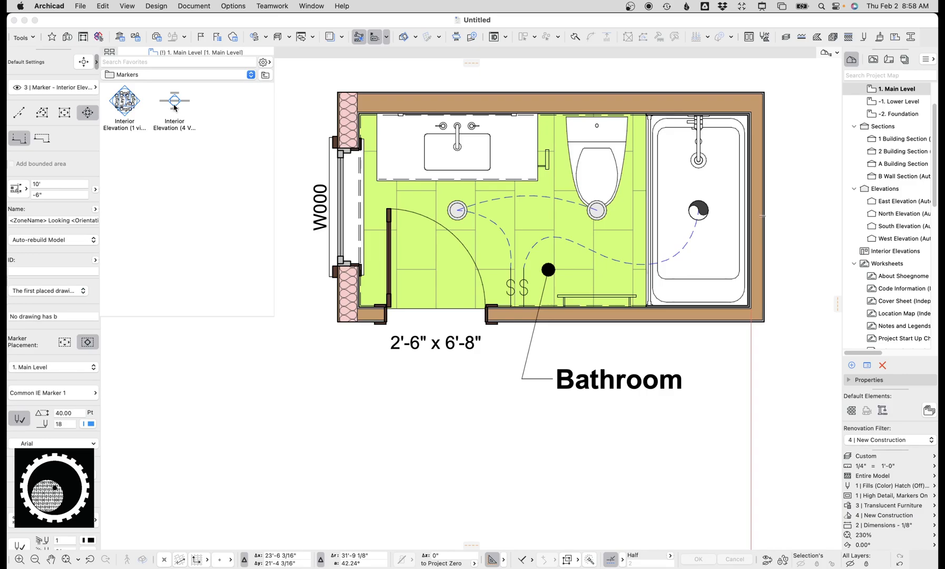
{"action": "double_click", "coordinate": [175, 107]}
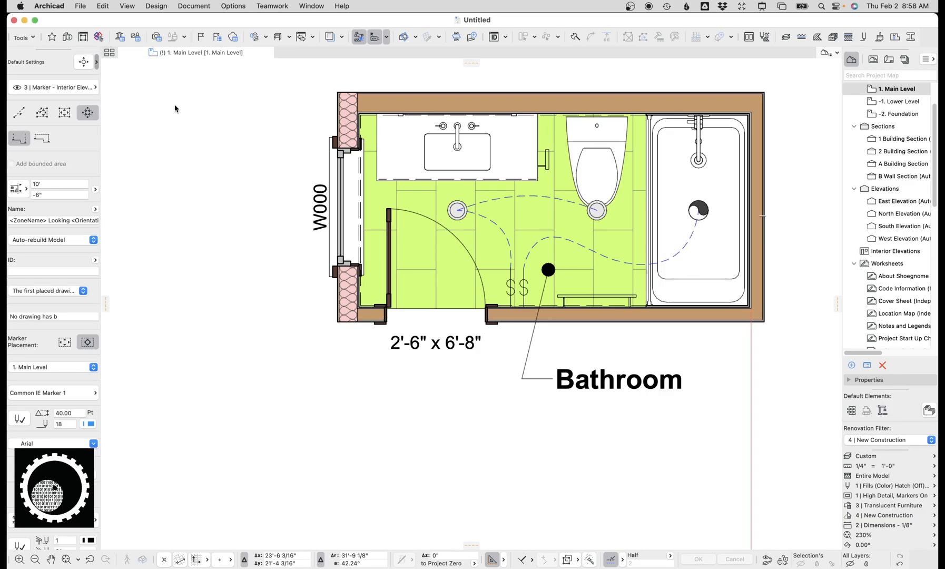
Create a rectangular interior elevation between opposite outer wall corners of the bathroom, with its marker in the middle of the room
{"action": "left_click", "coordinate": [759, 318]}
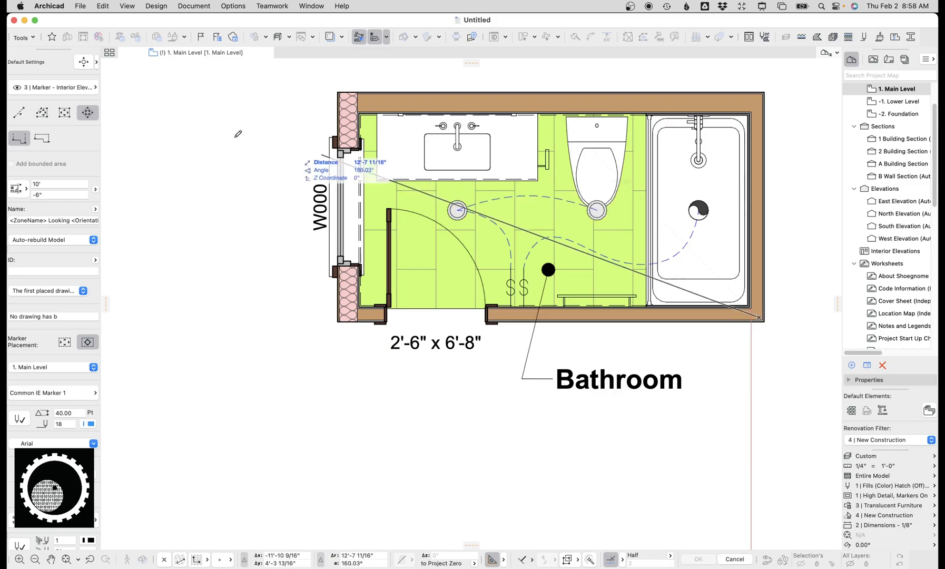
{"action": "left_click", "coordinate": [63, 116]}
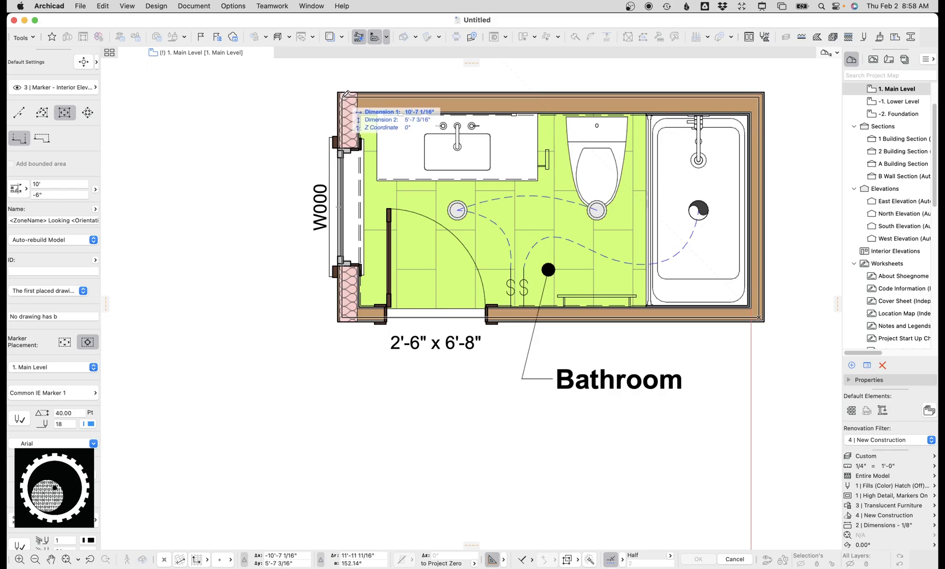
{"action": "left_click", "coordinate": [346, 93]}
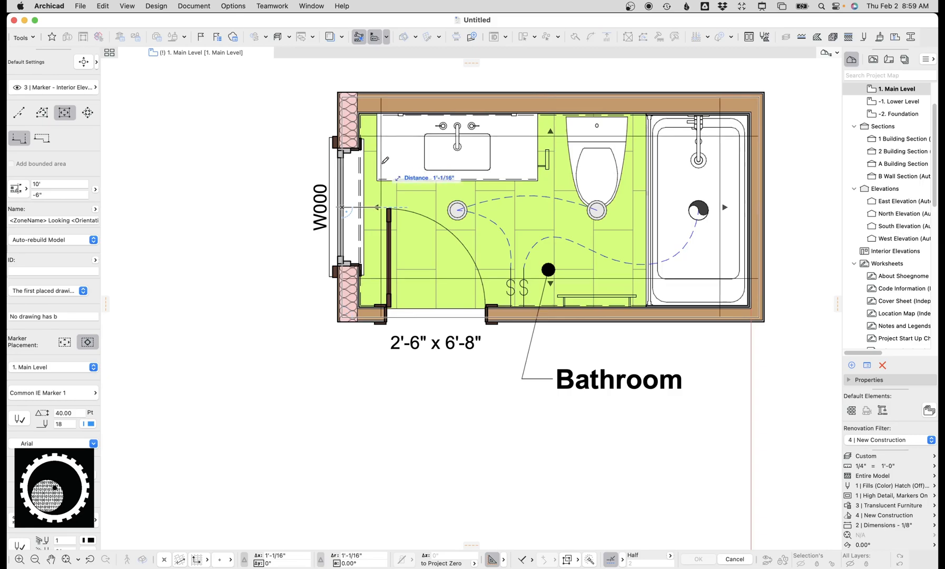
{"action": "left_click", "coordinate": [554, 211]}
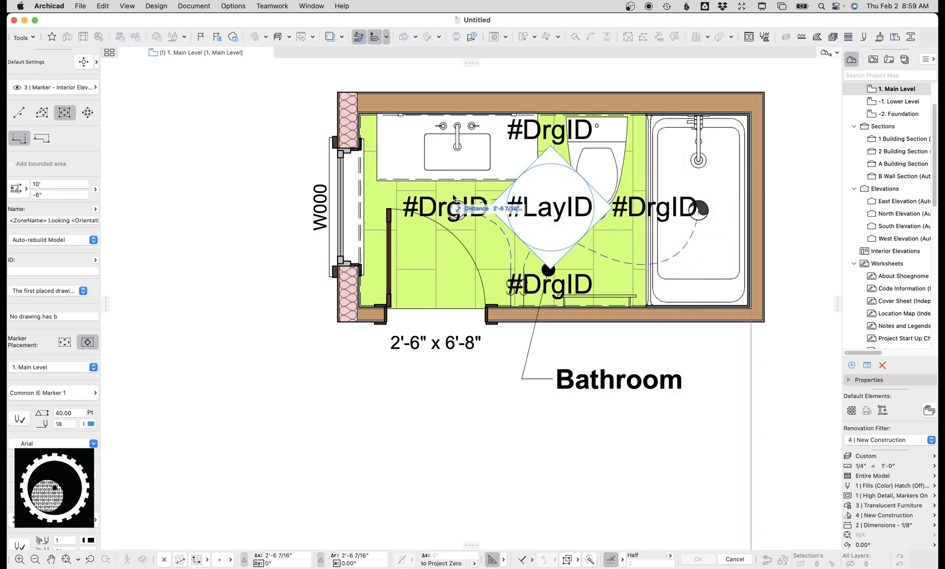
{"action": "left_click", "coordinate": [555, 210]}
Move the interior elevation marker out of the room to the empty space above the vanity-side wall
{"action": "left_click", "coordinate": [552, 208]}
{"action": "scroll", "coordinate": [522, 179], "scroll_direction": "down", "scroll_amount": 2}
{"action": "mouse_move", "coordinate": [496, 84]}
{"action": "middle_mouse_down"}
{"action": "mouse_move", "coordinate": [485, 164]}
{"action": "mouse_move", "coordinate": [472, 138]}
{"action": "middle_mouse_up"}
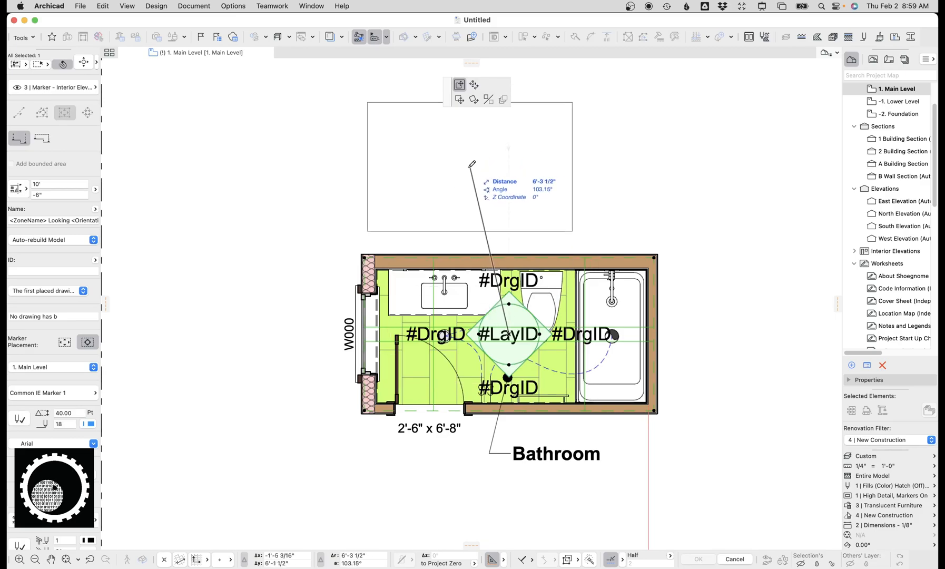
{"action": "left_click", "coordinate": [439, 160]}
Apply the "Extension Line - Interior Elevations" favorite from the Annotation folder to the Polyline tool
{"action": "key", "text": "p"}
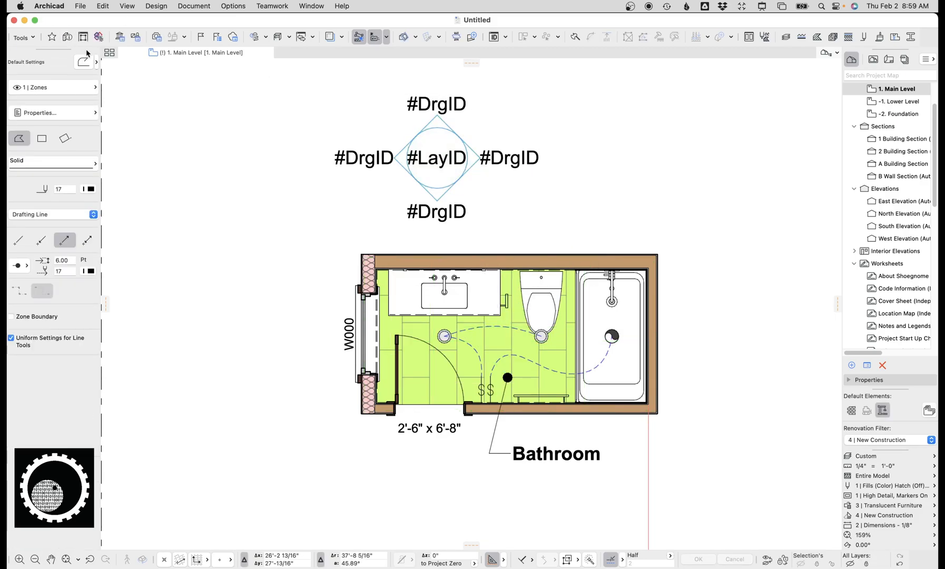
{"action": "left_click", "coordinate": [97, 63]}
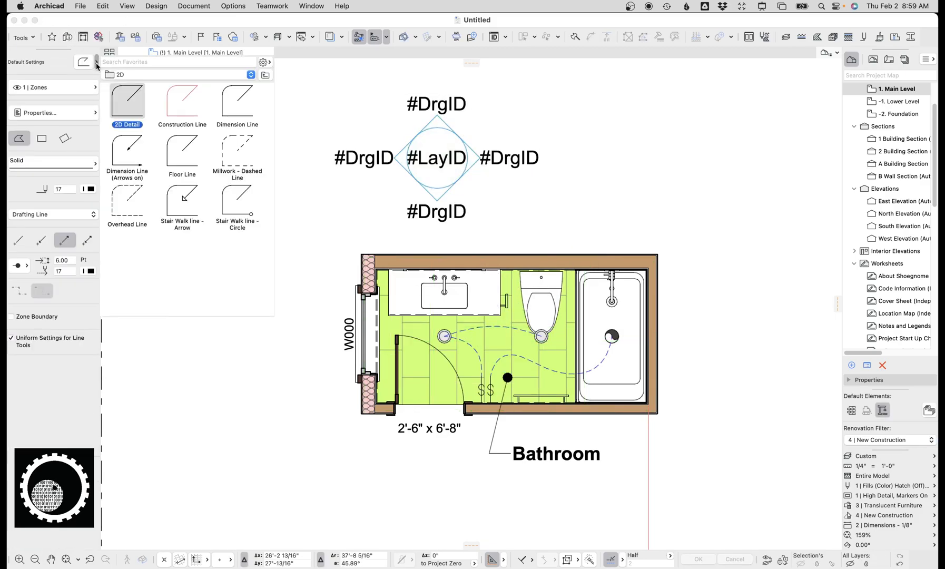
{"action": "left_click", "coordinate": [134, 73]}
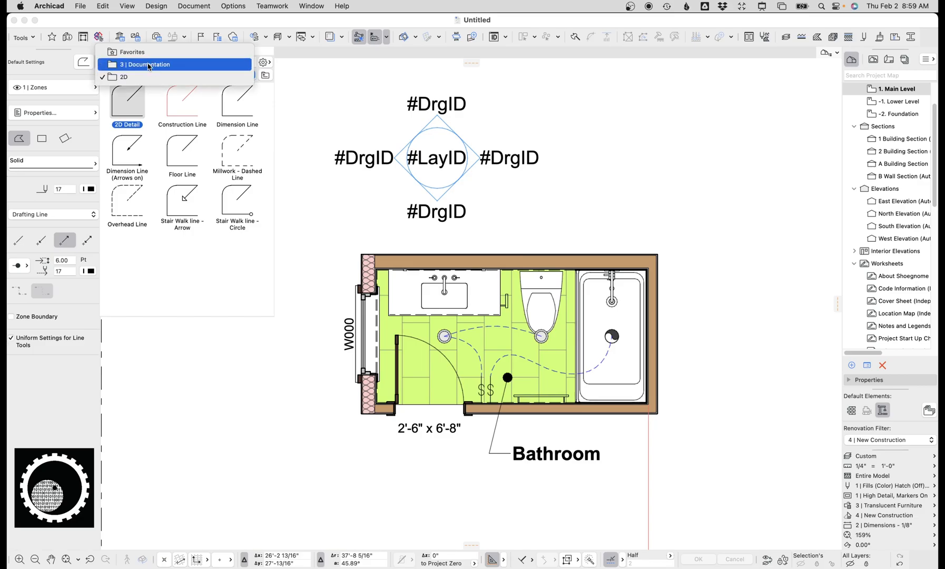
{"action": "left_click", "coordinate": [150, 65]}
{"action": "double_click", "coordinate": [185, 106]}
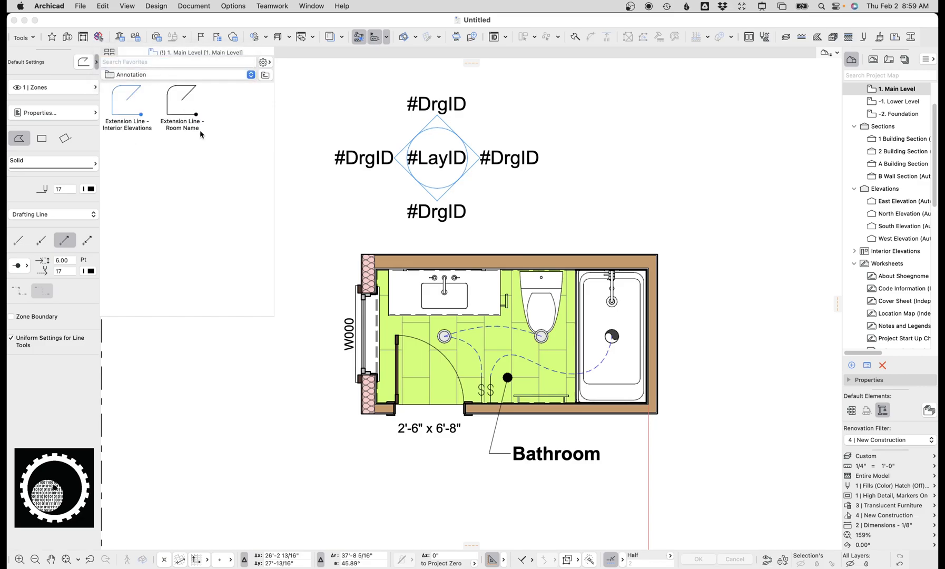
{"action": "double_click", "coordinate": [133, 116]}
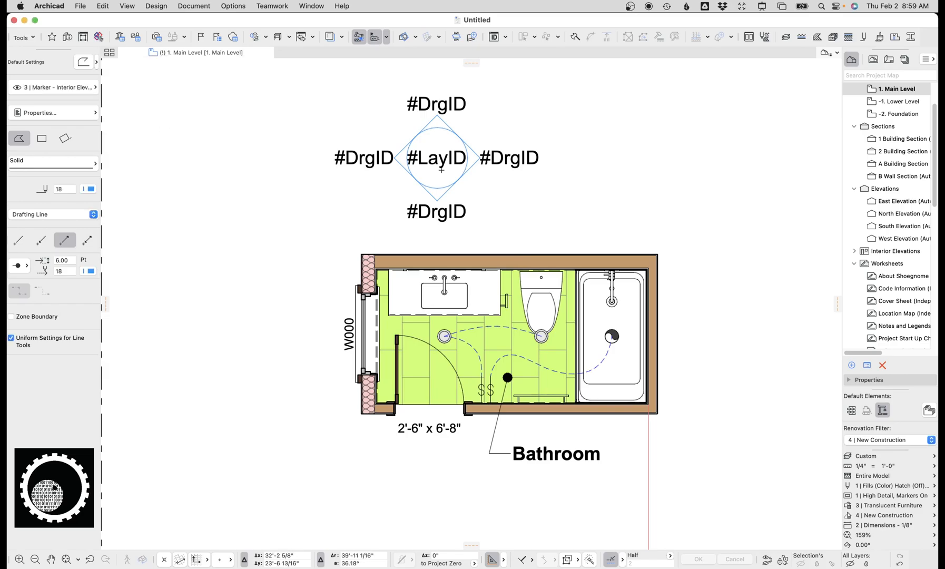
Draw a bent leader from the interior elevation marker, about 3'-5" at 315° and straight down into the room, ending beside the vanity
{"action": "left_click", "coordinate": [442, 160]}
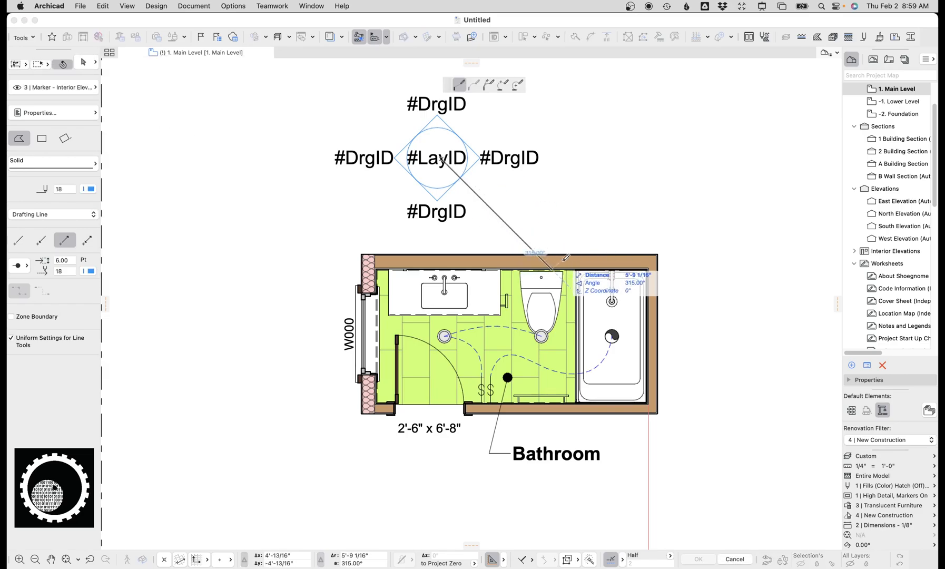
{"action": "left_click", "coordinate": [507, 225]}
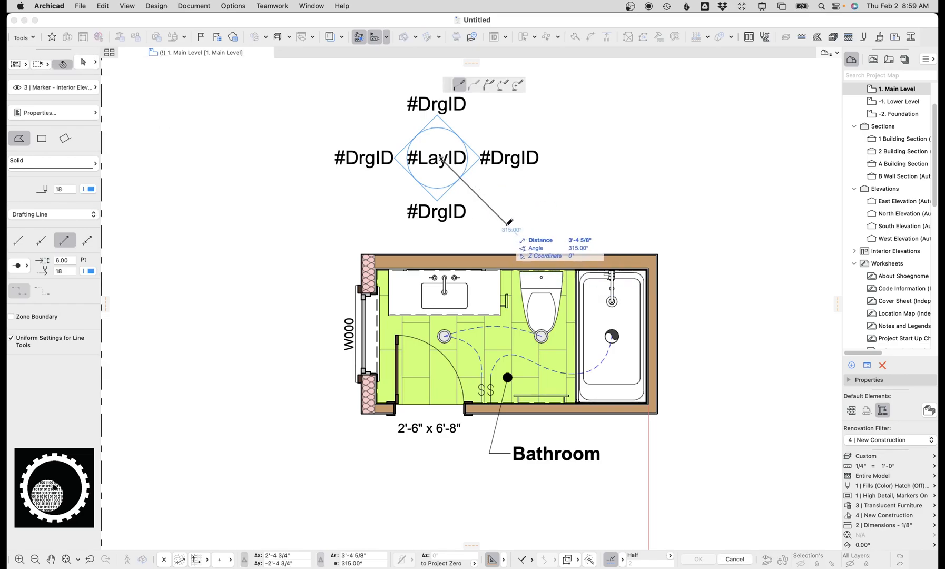
{"action": "double_click", "coordinate": [506, 285]}
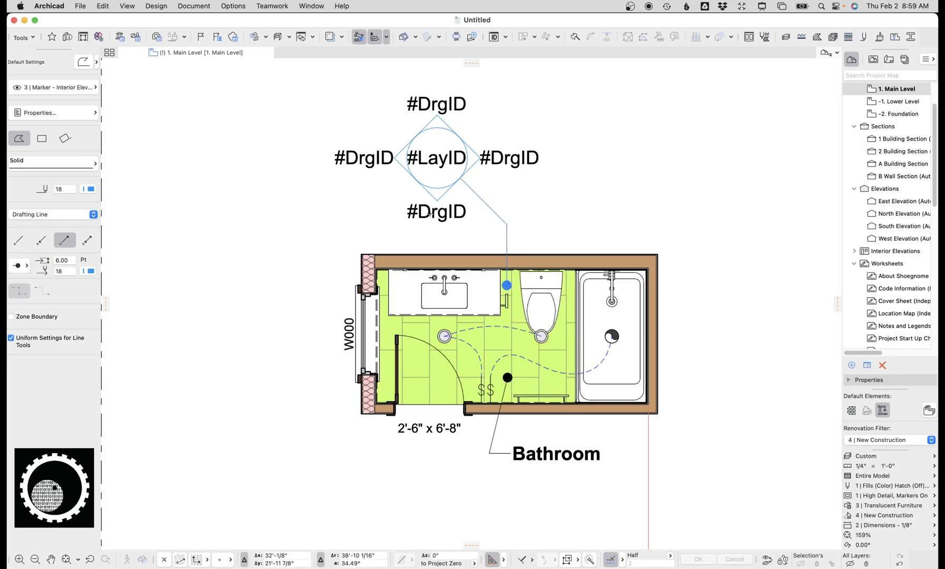
{"action": "key", "text": "Escape"}
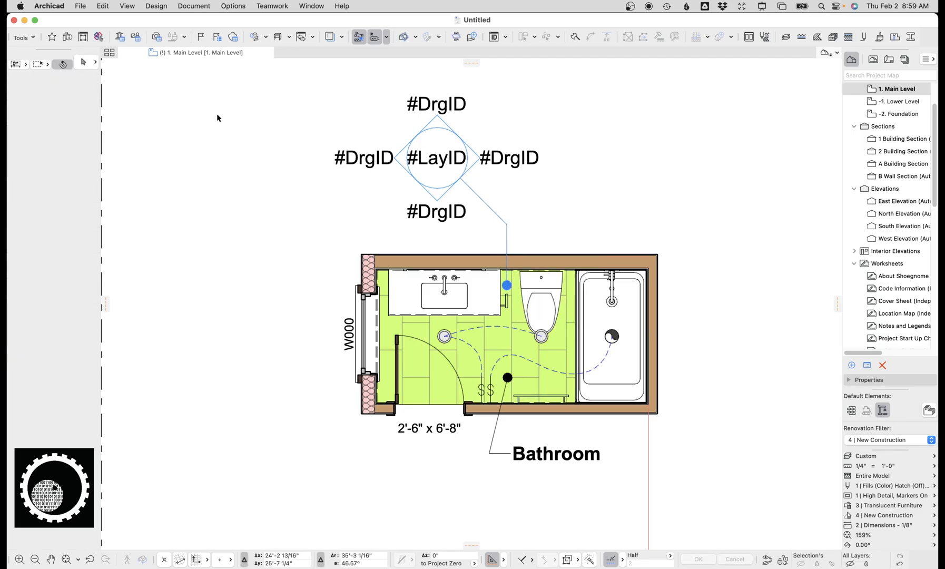
Dimension the two long walls' thicknesses and the clear width between them in one chain outside the tub-end wall, using a Dimension favorite
{"action": "key", "text": "d"}
{"action": "left_click", "coordinate": [29, 38]}
{"action": "left_click", "coordinate": [30, 39]}
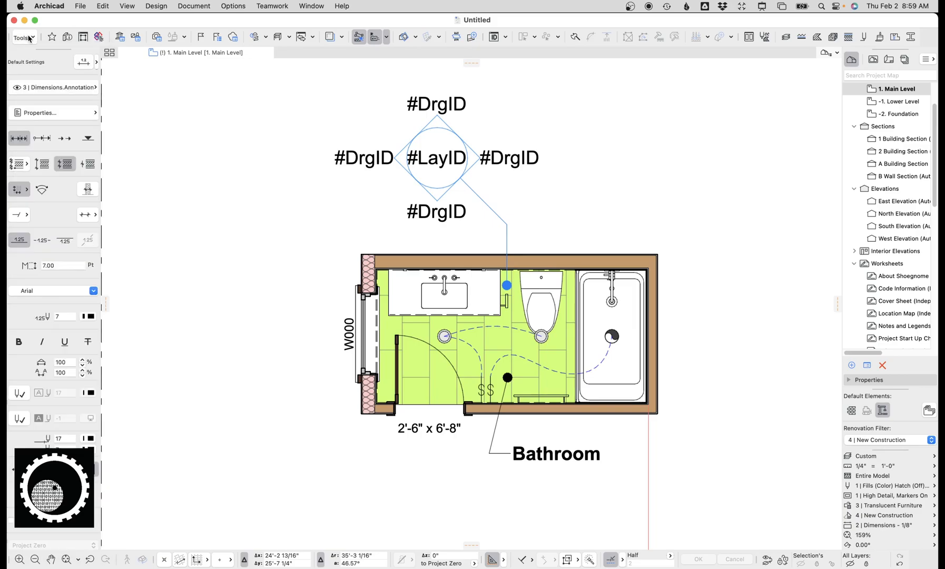
{"action": "left_click", "coordinate": [97, 63]}
{"action": "double_click", "coordinate": [136, 106]}
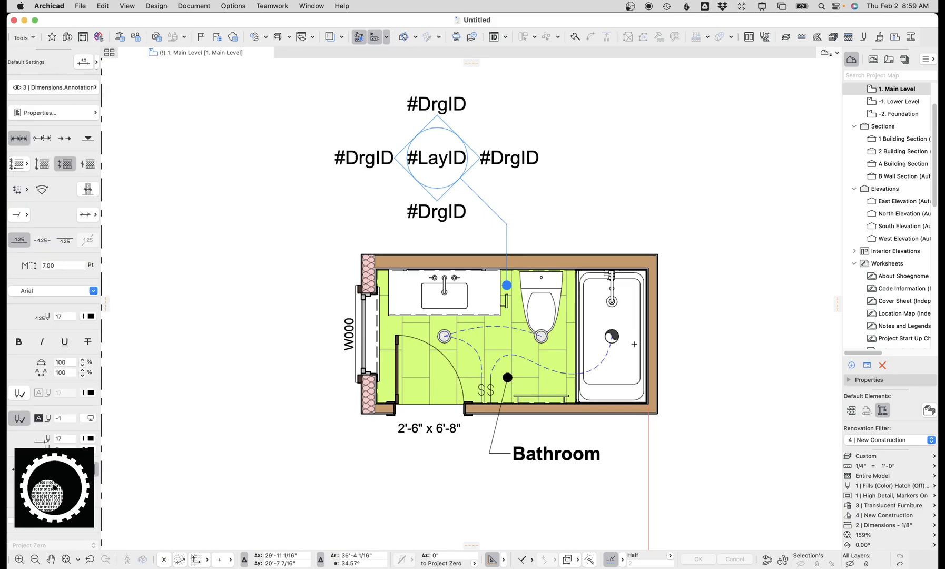
{"action": "double_click", "coordinate": [627, 406]}
{"action": "left_click", "coordinate": [711, 315]}
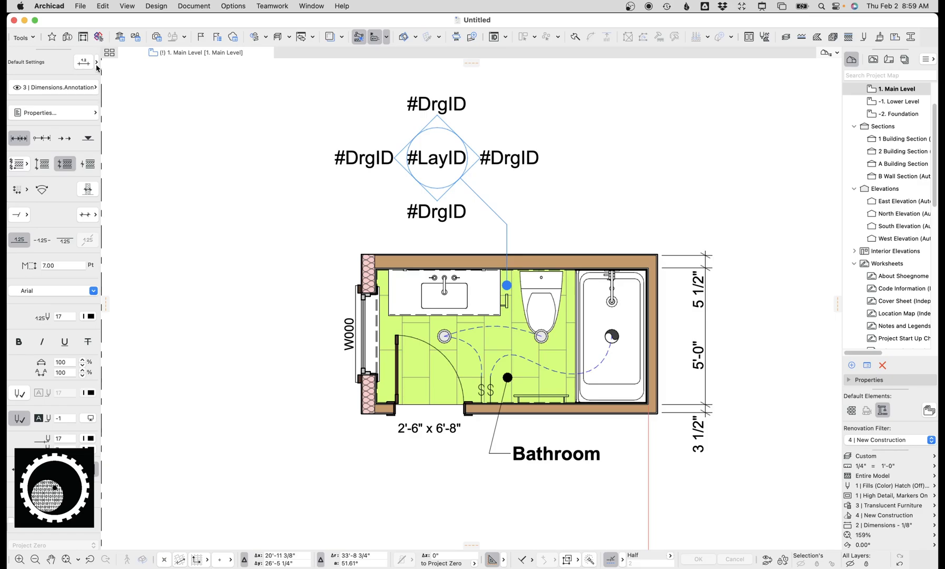
Label the vanity using a Label favorite with a curved arrow, placing the text outside the room near the window-side corner
{"action": "key", "text": "l"}
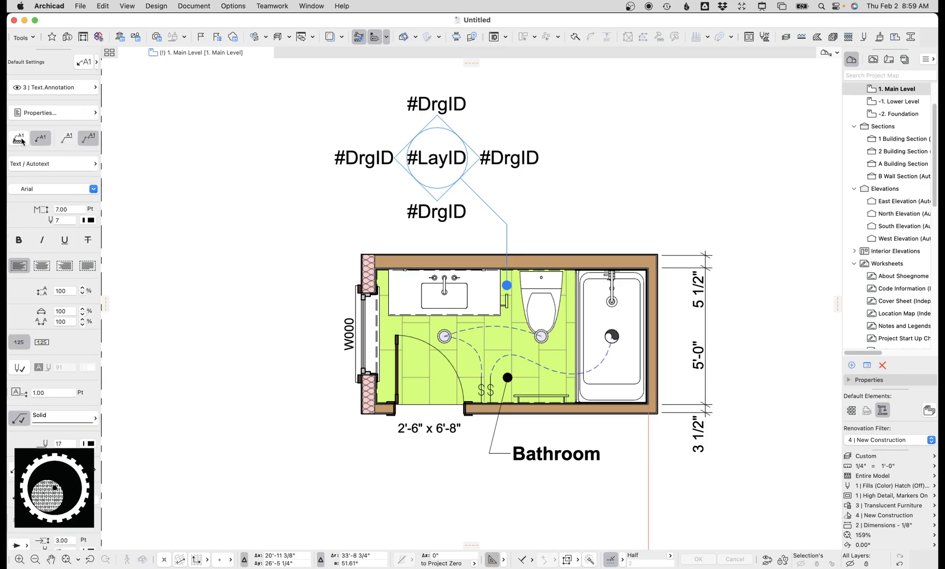
{"action": "left_click", "coordinate": [97, 64]}
{"action": "left_click", "coordinate": [188, 174]}
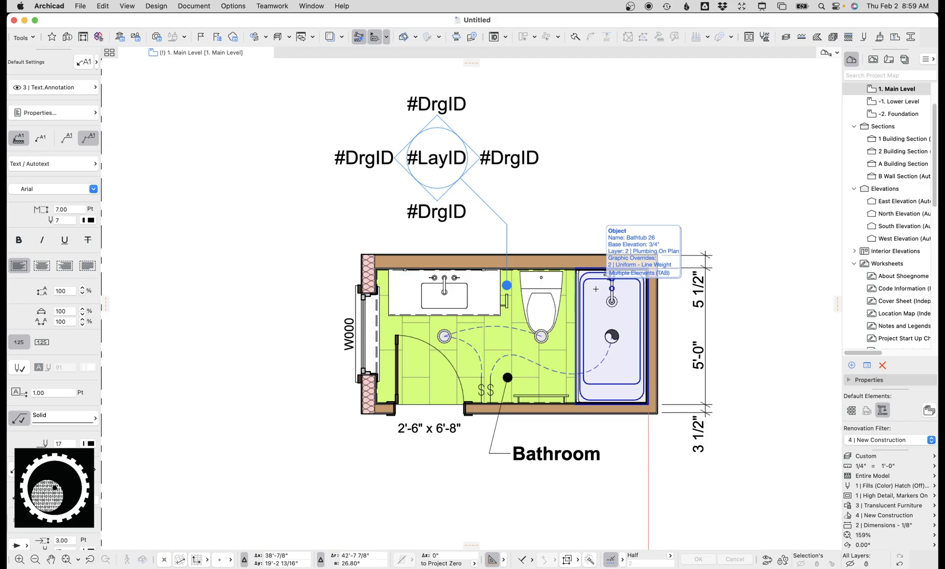
{"action": "left_click", "coordinate": [404, 281]}
{"action": "left_click", "coordinate": [334, 226]}
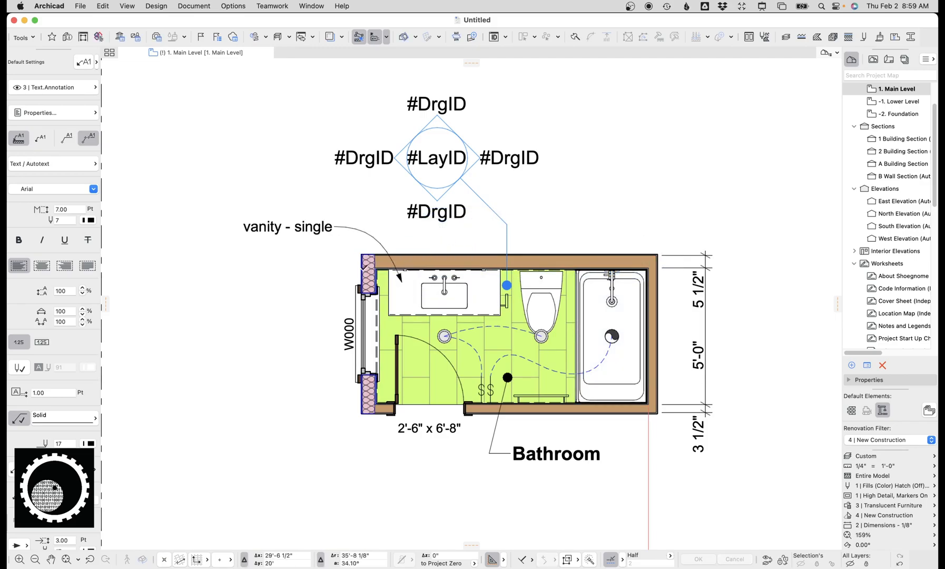
Label the tub and the toilet with curved arrows, stacking the toilet text directly above the tub text outside the vanity-side wall
{"action": "left_click", "coordinate": [627, 294]}
{"action": "left_click", "coordinate": [684, 198]}
{"action": "scroll", "coordinate": [515, 232], "scroll_direction": "down", "scroll_amount": 3}
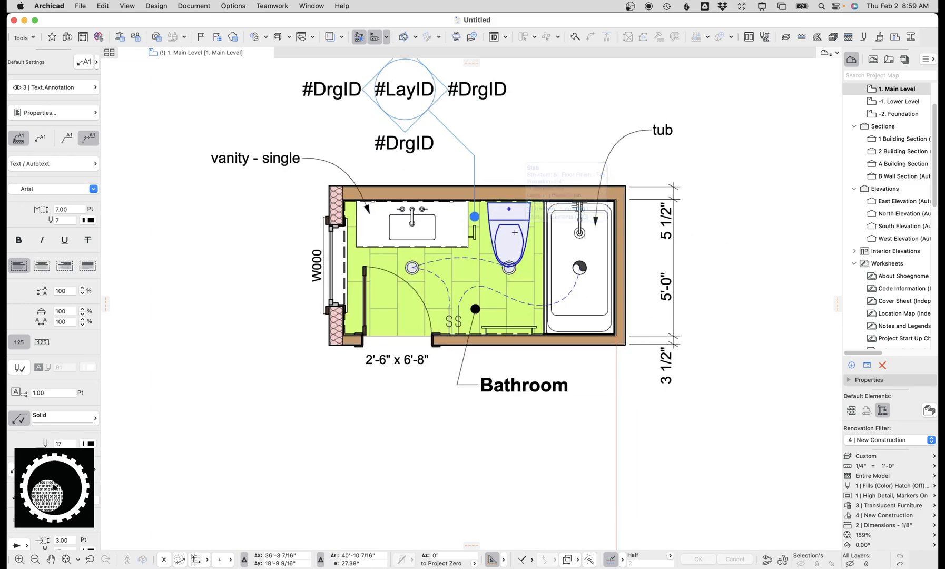
{"action": "left_click", "coordinate": [514, 232]}
{"action": "left_click", "coordinate": [566, 141]}
{"action": "left_click", "coordinate": [565, 140]}
{"action": "left_click", "coordinate": [564, 141]}
{"action": "left_click", "coordinate": [574, 91]}
{"action": "left_click", "coordinate": [637, 143]}
{"action": "left_click", "coordinate": [652, 91]}
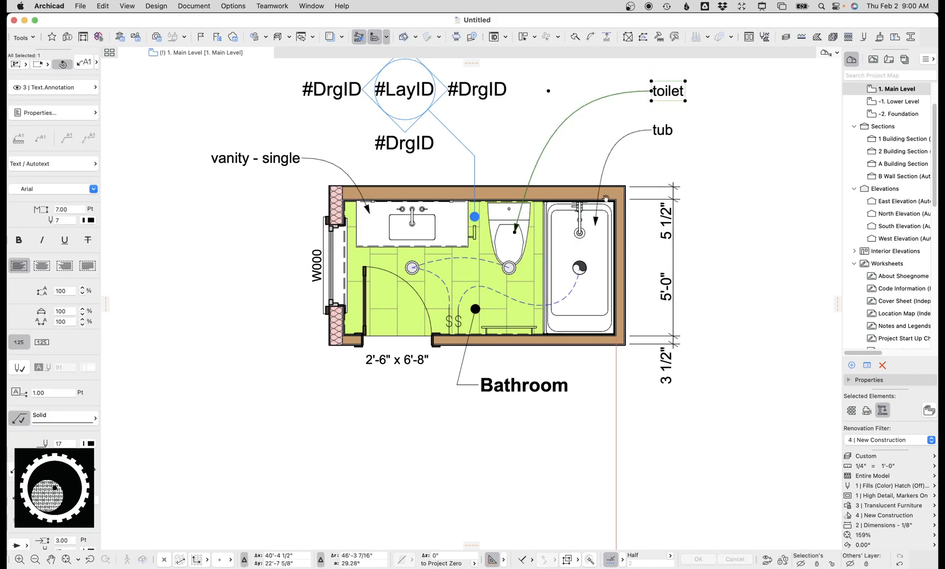
Move the toilet label's arrowhead to the middle of the toilet bowl
{"action": "middle_click_drag", "start_coordinate": [629, 132], "coordinate": [593, 221]}
{"action": "key", "text": "Escape"}
{"action": "left_click", "coordinate": [482, 319]}
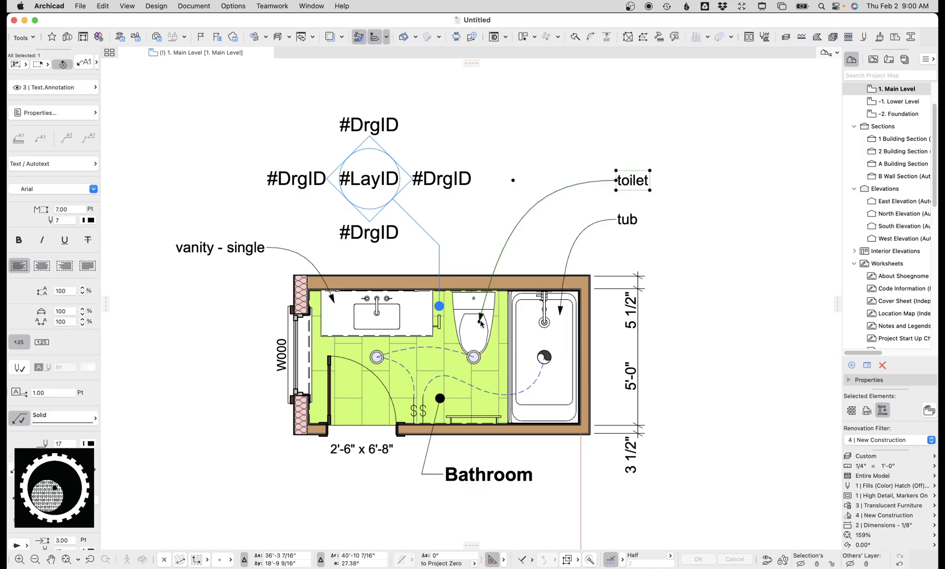
{"action": "left_click", "coordinate": [481, 319]}
{"action": "left_click", "coordinate": [475, 331]}
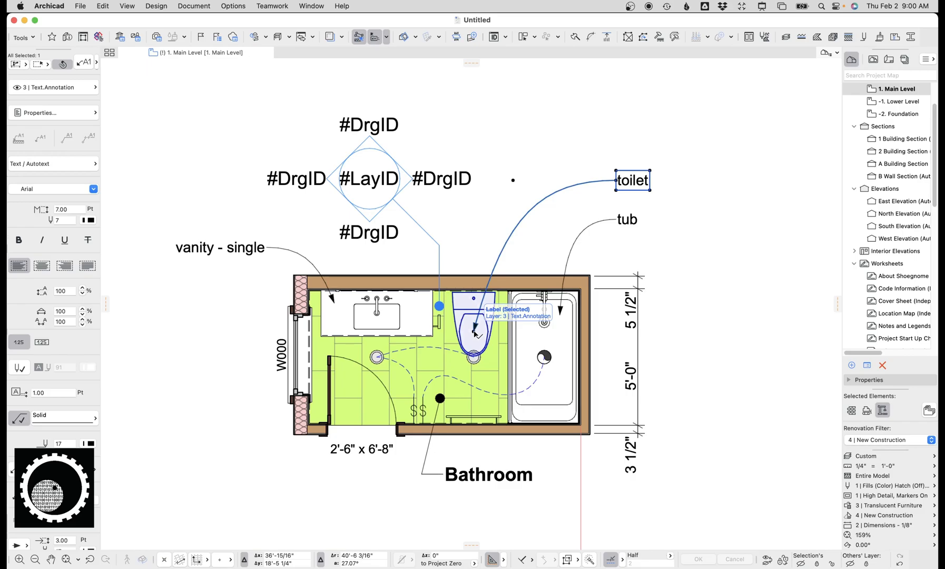
Expand Details & Interior Elevations in the View Map down to the Bathroom views under "#Zone name Looking" and reveal their full names
{"action": "middle_click_drag", "start_coordinate": [488, 320], "coordinate": [497, 301]}
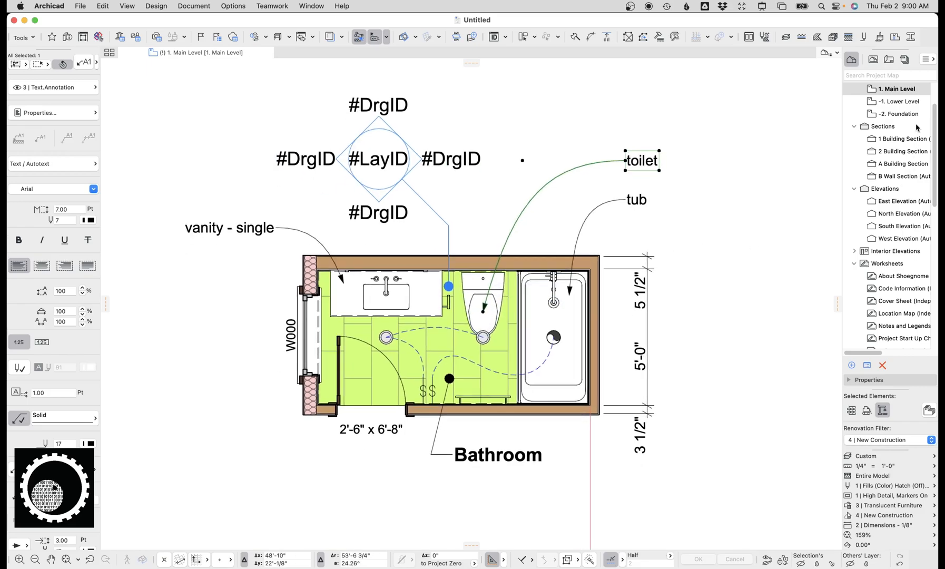
{"action": "left_click", "coordinate": [875, 62]}
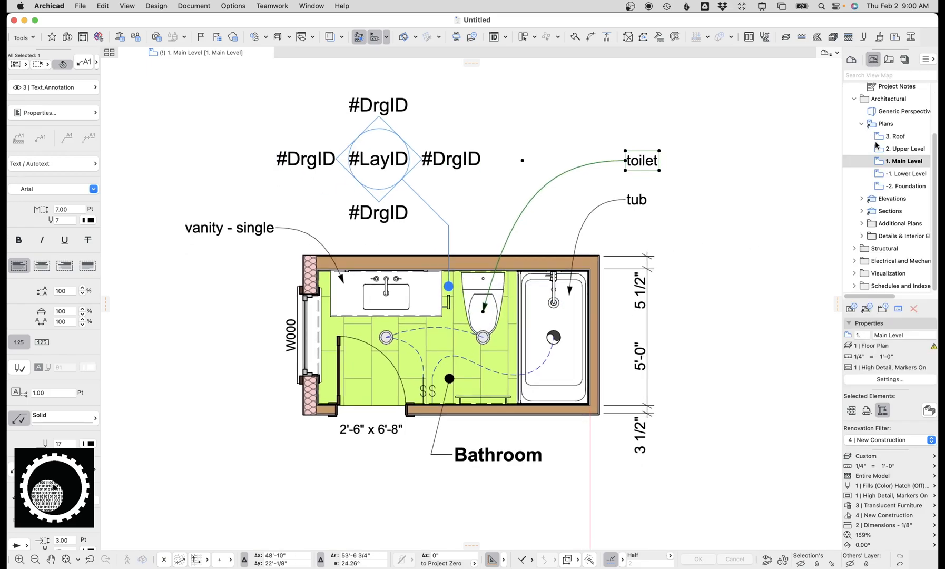
{"action": "left_click", "coordinate": [863, 236]}
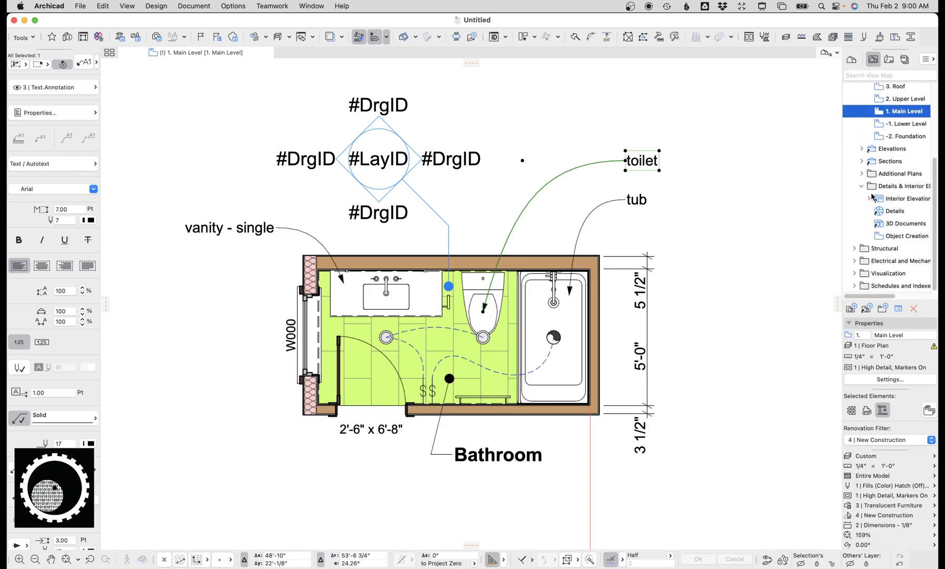
{"action": "left_click", "coordinate": [870, 199]}
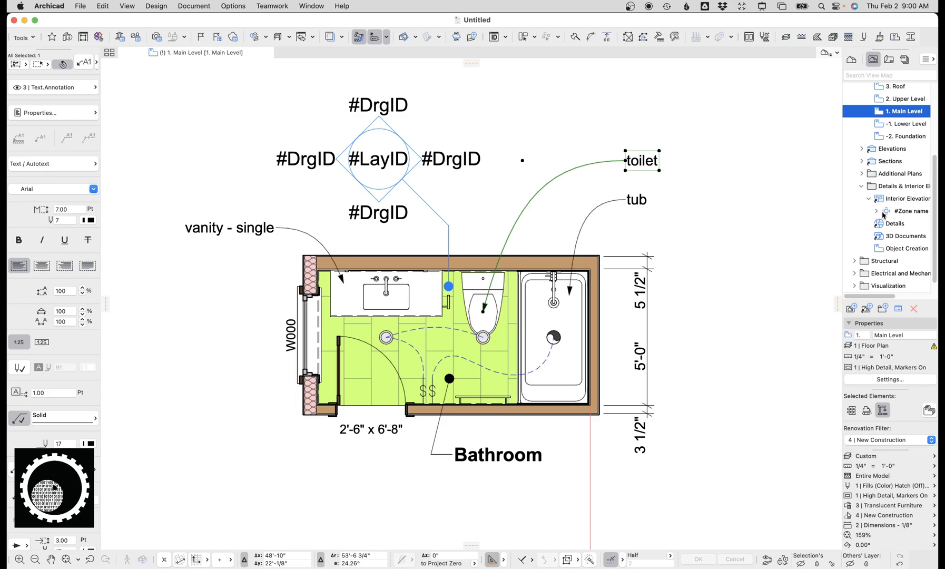
{"action": "left_click", "coordinate": [875, 211]}
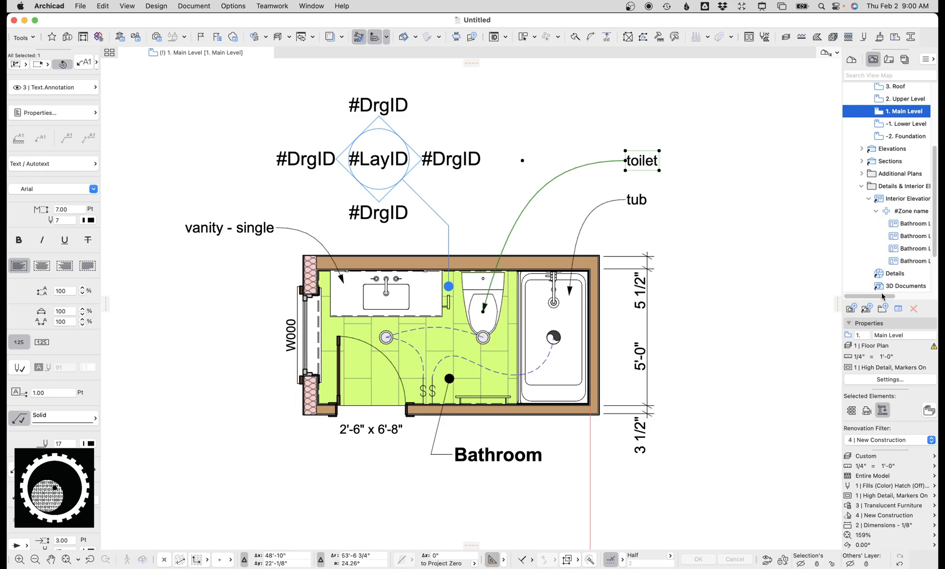
{"action": "left_click_drag", "start_coordinate": [877, 296], "coordinate": [900, 295]}
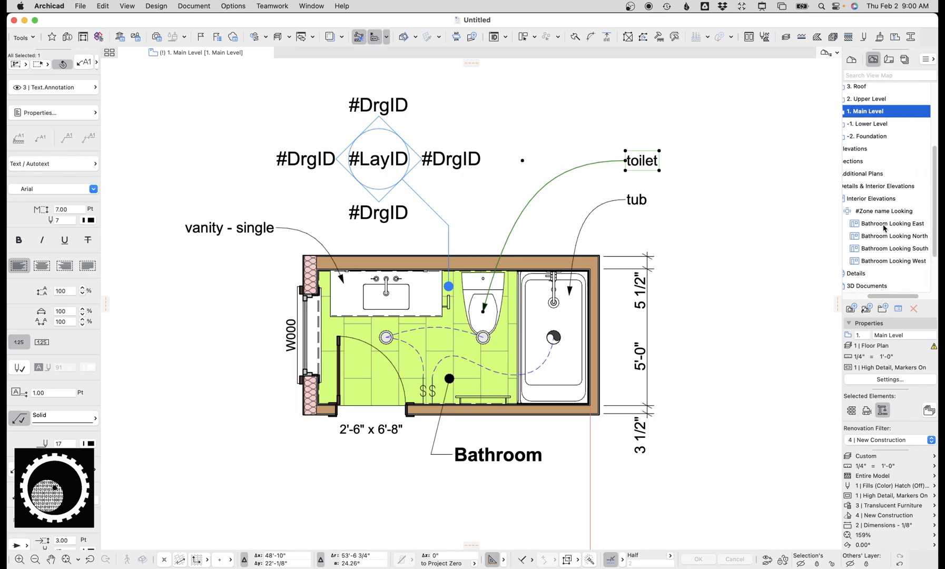
Open the Bathroom Looking East interior elevation and examine its extents above the ceiling and below the floor
{"action": "left_click", "coordinate": [885, 225]}
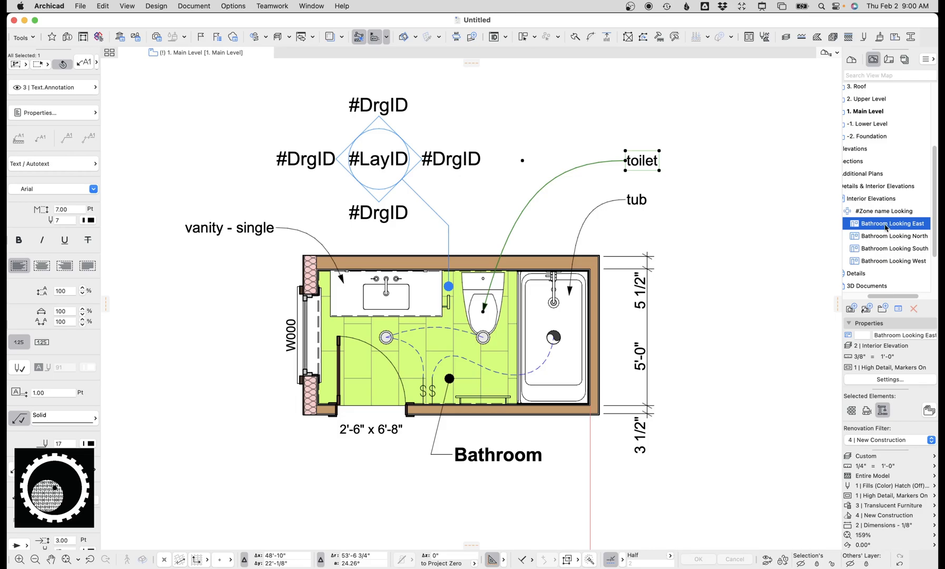
{"action": "double_click", "coordinate": [878, 226]}
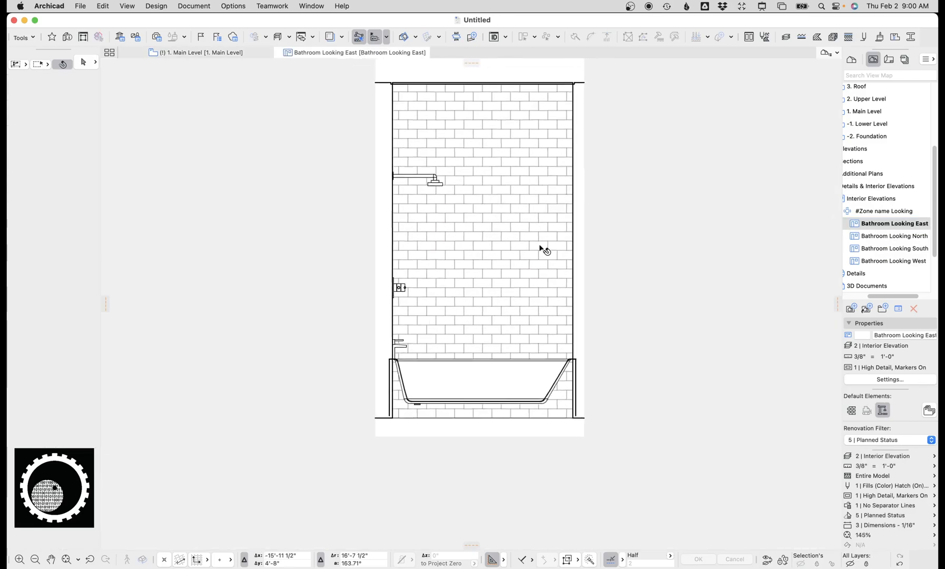
{"action": "left_click", "coordinate": [508, 444]}
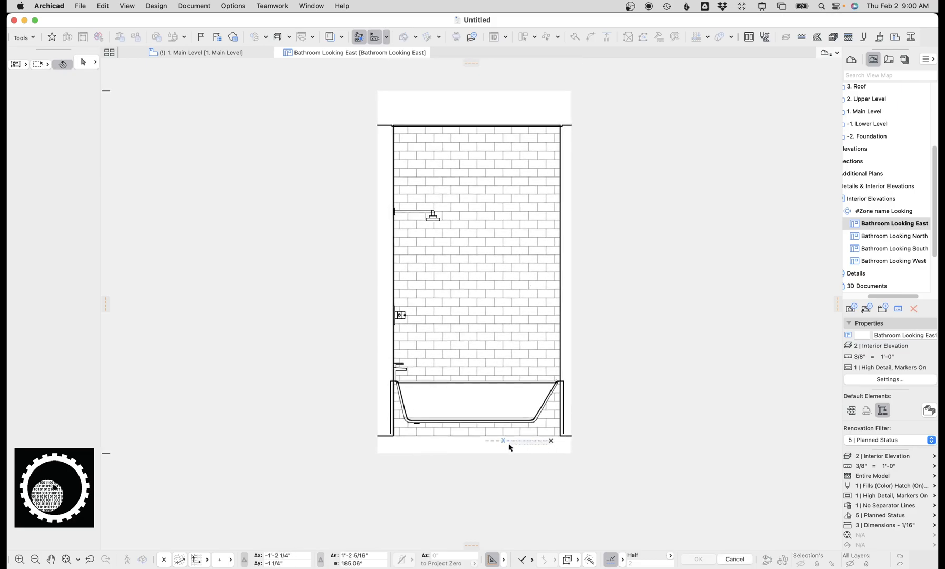
{"action": "left_click", "coordinate": [451, 180]}
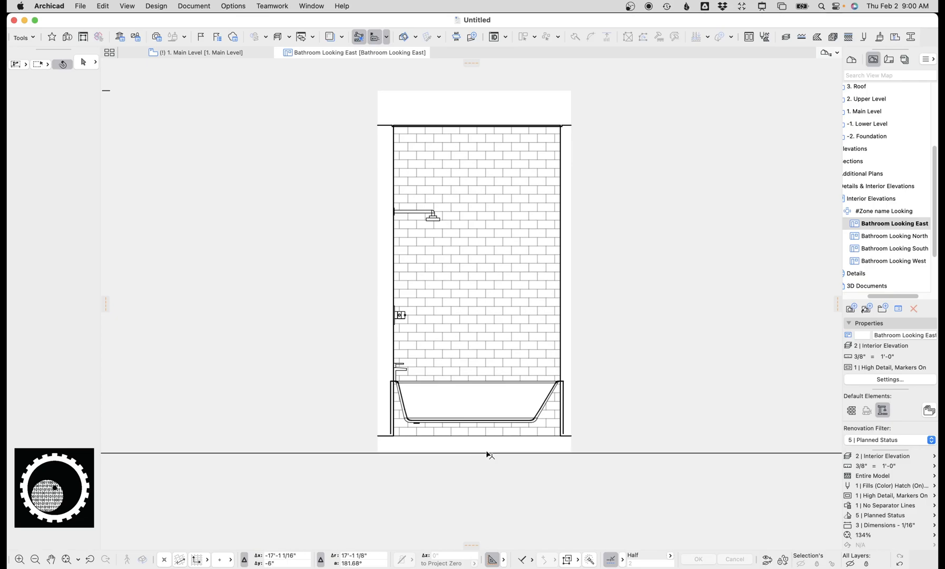
Set the lower vertical limit of the bathroom's interior elevation marker to 0" on the Main Level plan
{"action": "left_click", "coordinate": [241, 53]}
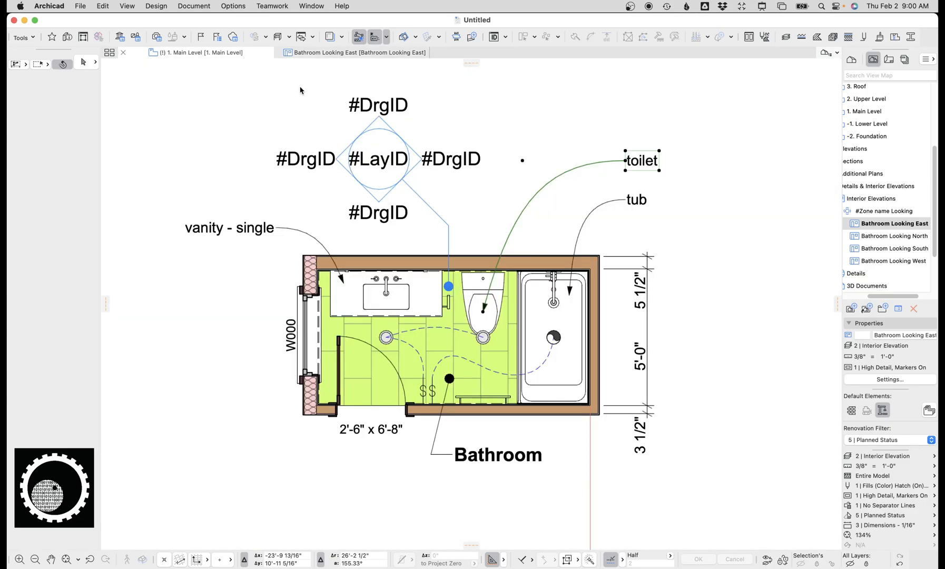
{"action": "left_click", "coordinate": [388, 166]}
{"action": "left_click", "coordinate": [49, 195]}
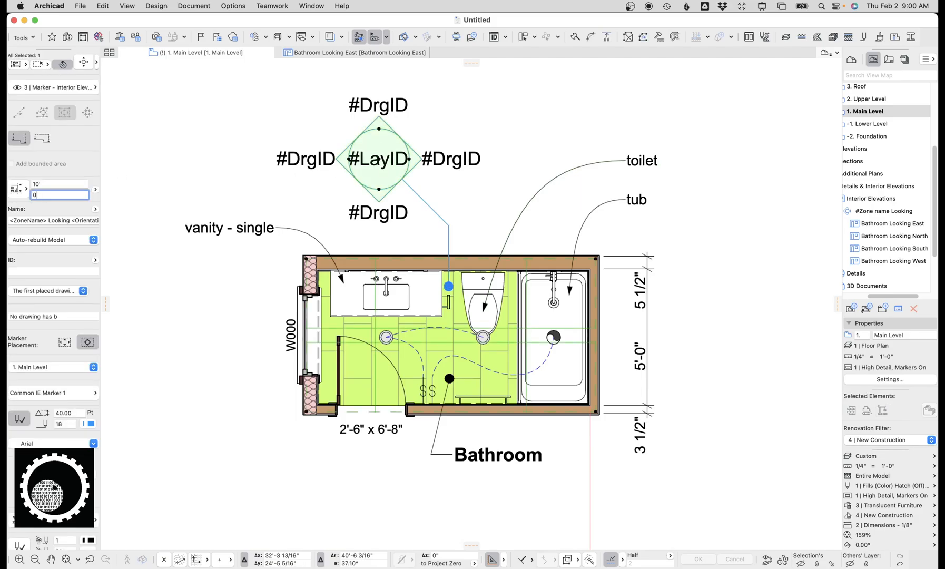
{"action": "type", "text": "0"}
{"action": "key", "text": "Tab"}
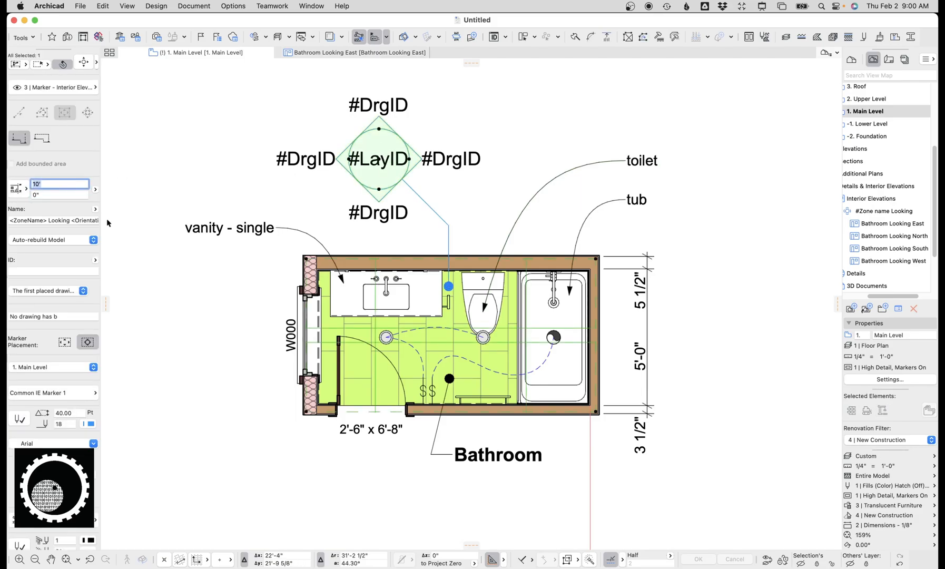
{"action": "key", "text": "Escape"}
Set the interior elevation marker's upper vertical limit to 9', matching the height of the bathroom's interior wall
{"action": "left_click", "coordinate": [482, 269]}
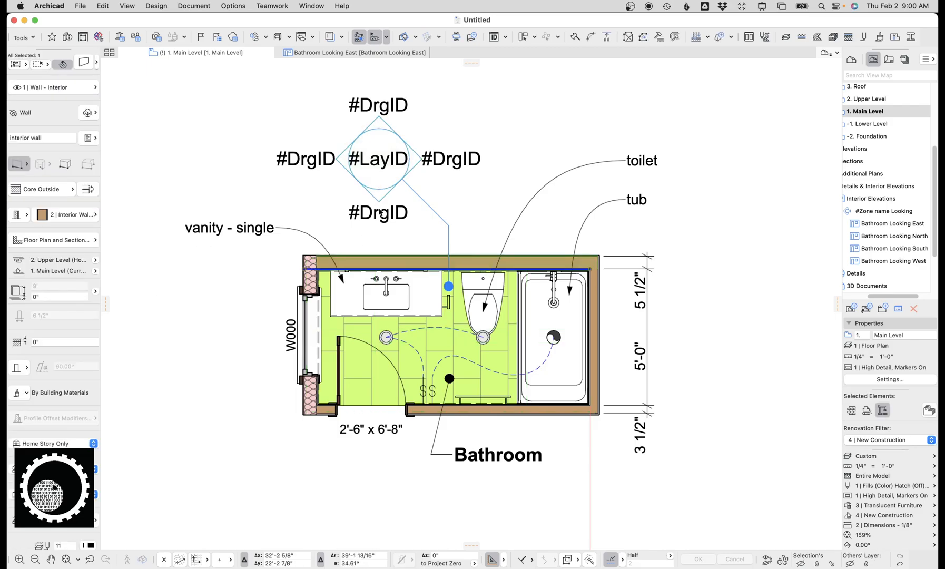
{"action": "left_click", "coordinate": [388, 158]}
{"action": "left_click", "coordinate": [52, 185]}
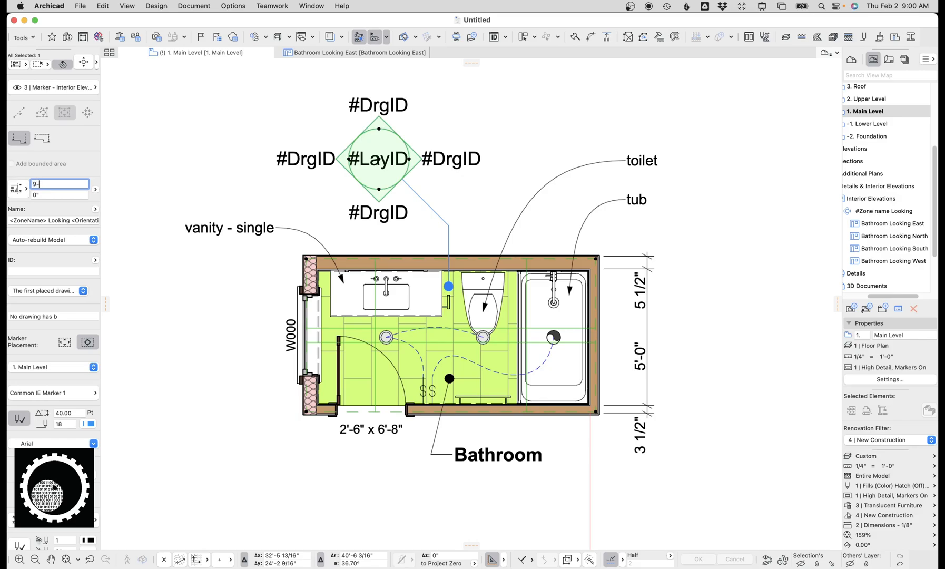
{"action": "type", "text": "9-"}
{"action": "key", "text": "BackSpace"}
{"action": "left_click", "coordinate": [675, 173]}
Reopen the Bathroom Looking East elevation and inspect the tub cut and the view's edges near the floor
{"action": "double_click", "coordinate": [893, 224]}
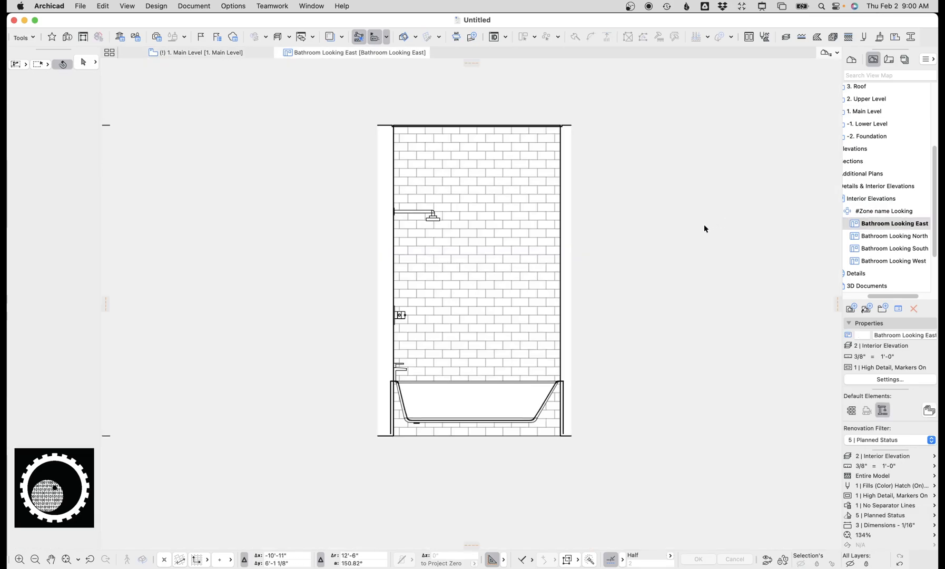
{"action": "scroll", "coordinate": [558, 440], "scroll_direction": "up", "scroll_amount": 5}
{"action": "scroll", "coordinate": [571, 448], "scroll_direction": "down", "scroll_amount": 3}
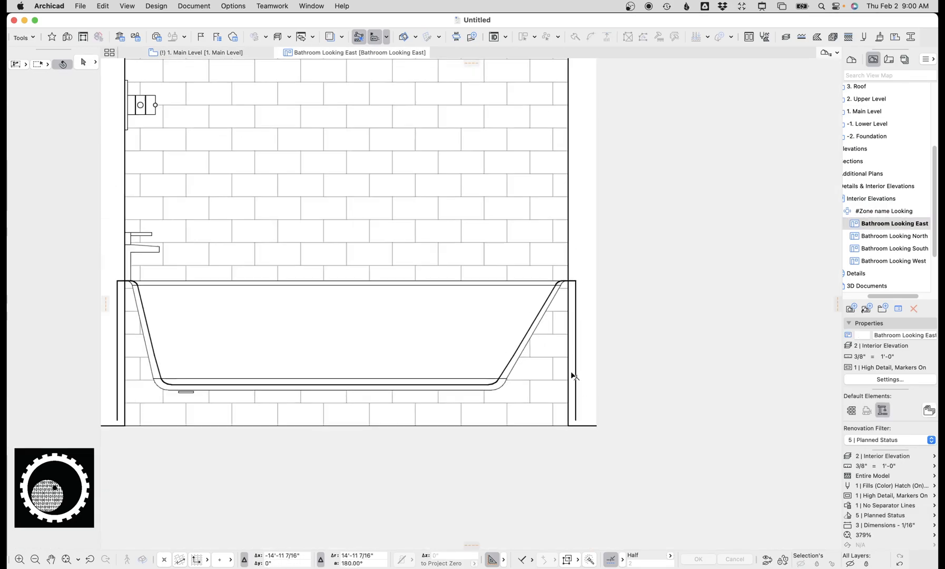
Move the marker's east elevation line about 7" toward the toilet on the Main Level plan so it clears the tub
{"action": "left_click", "coordinate": [219, 53]}
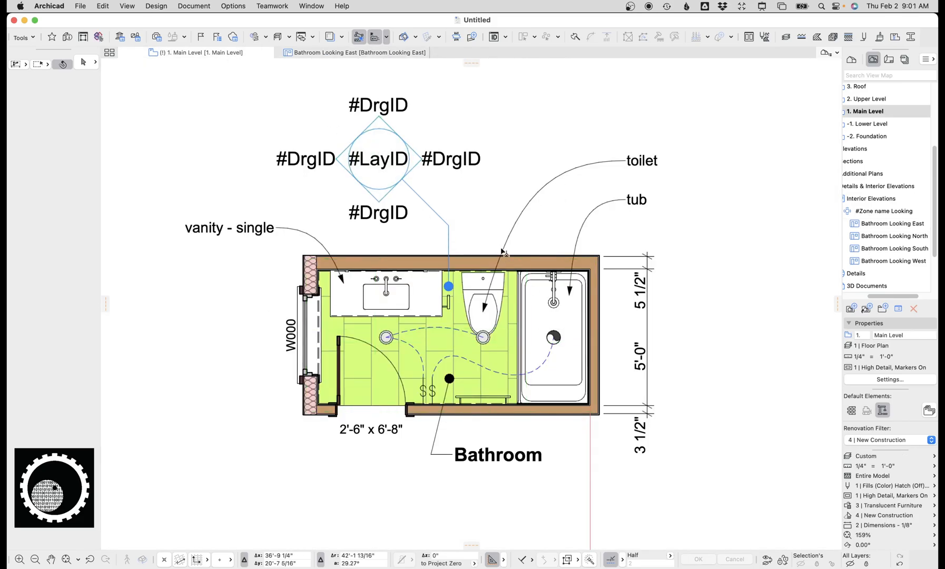
{"action": "left_click", "coordinate": [377, 162]}
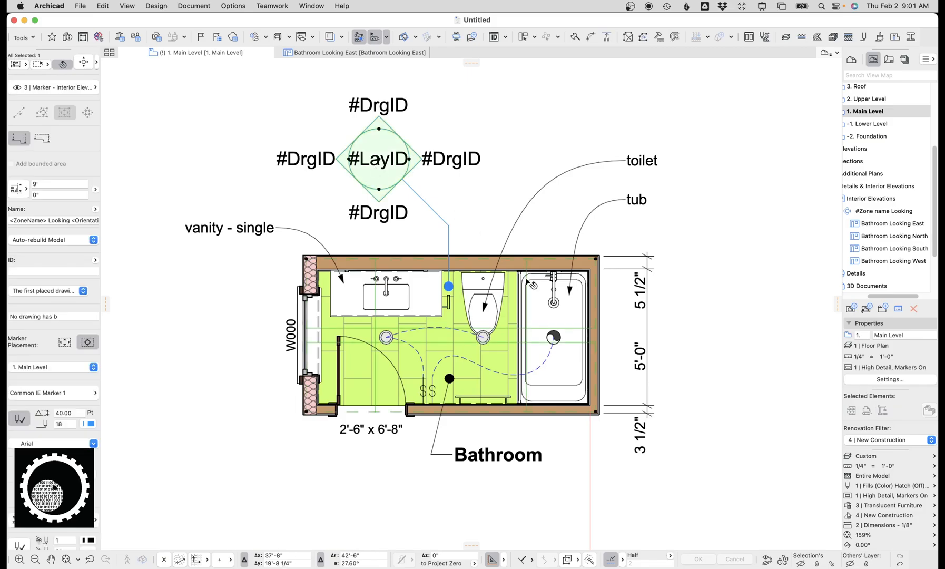
{"action": "left_click", "coordinate": [526, 259]}
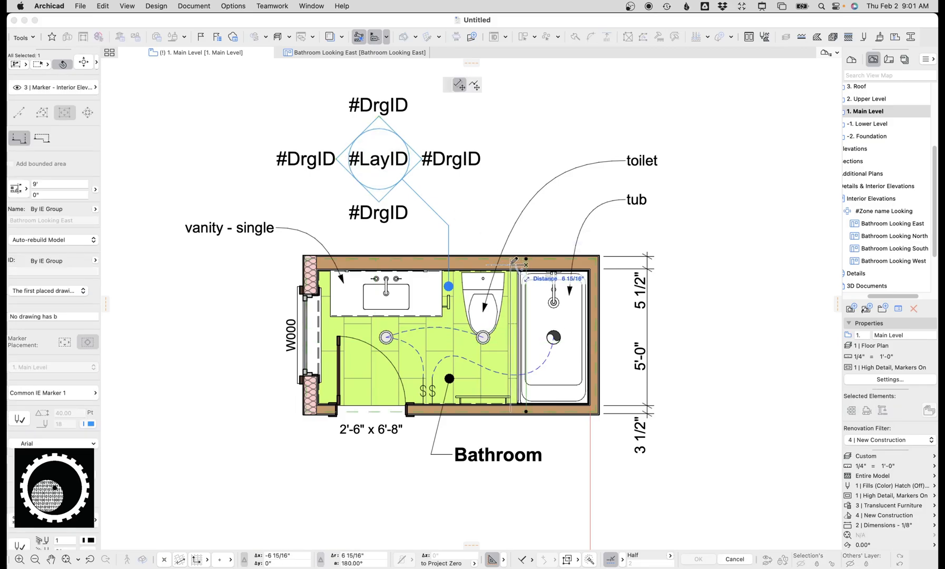
{"action": "key", "text": "Escape"}
{"action": "key", "text": "Escape"}
Inspect the updated Bathroom Looking East elevation, selecting the tub surround's wall tile pieces to check their extents
{"action": "double_click", "coordinate": [901, 224]}
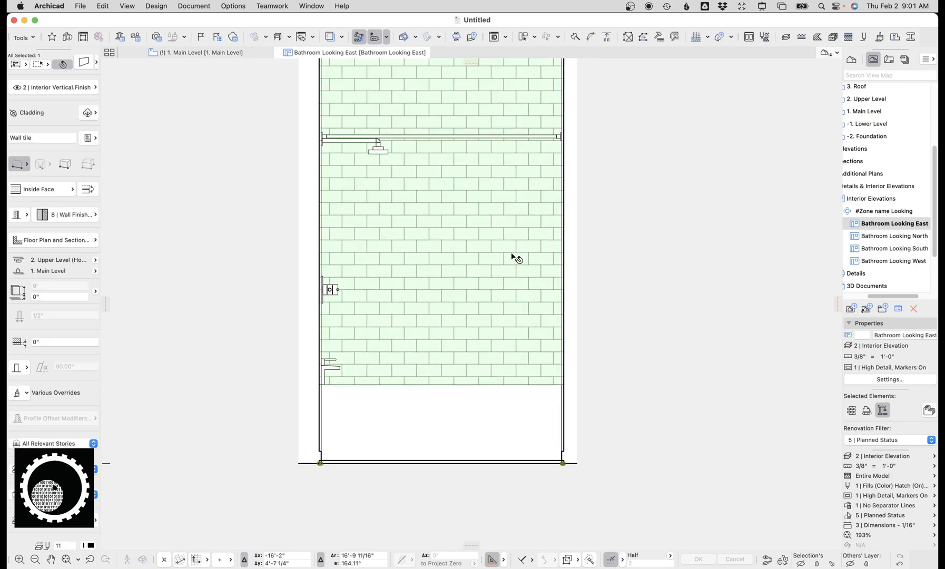
{"action": "left_click", "coordinate": [511, 252]}
{"action": "key", "text": "super+a"}
{"action": "middle_click_drag", "start_coordinate": [503, 336], "coordinate": [502, 314]}
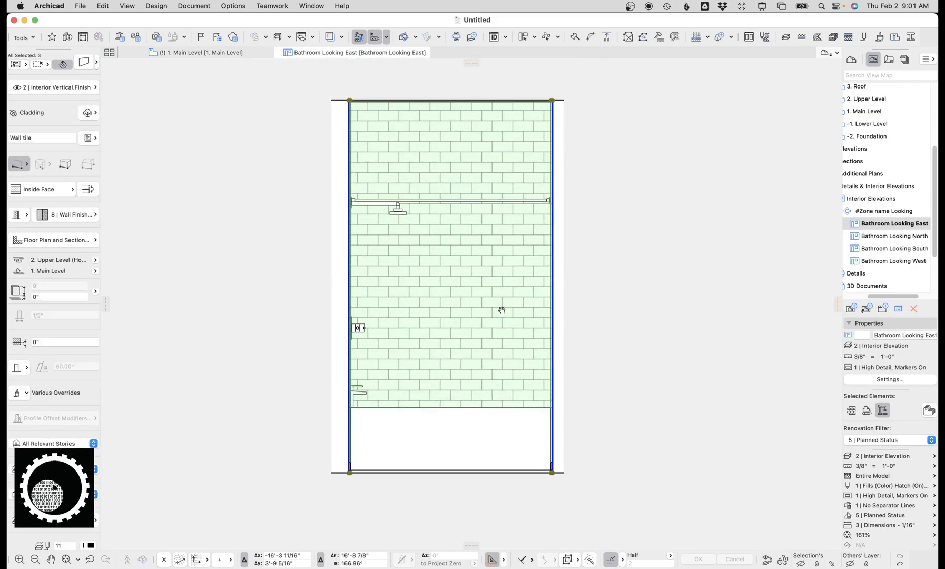
{"action": "mouse_move", "coordinate": [504, 315]}
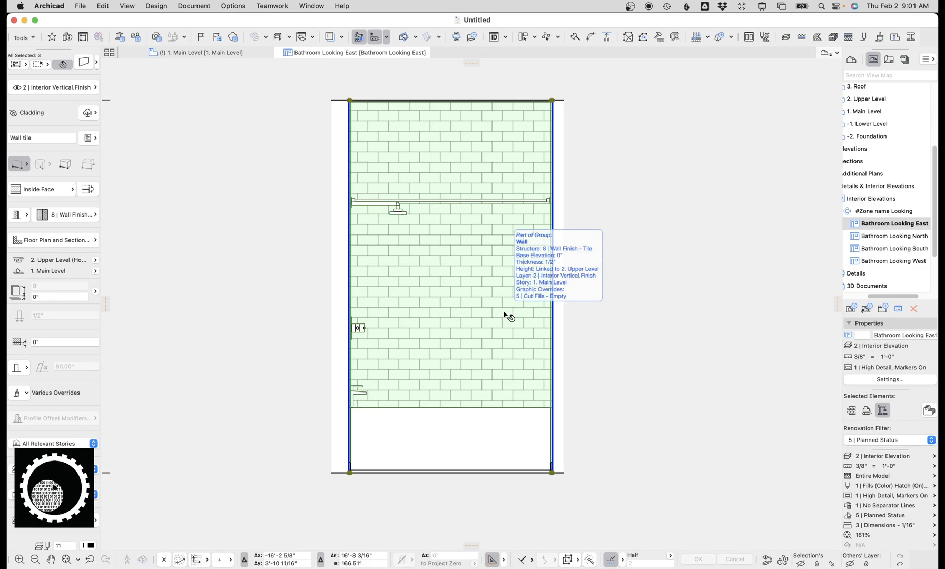
{"action": "scroll", "coordinate": [509, 364], "scroll_direction": "up", "scroll_amount": 3}
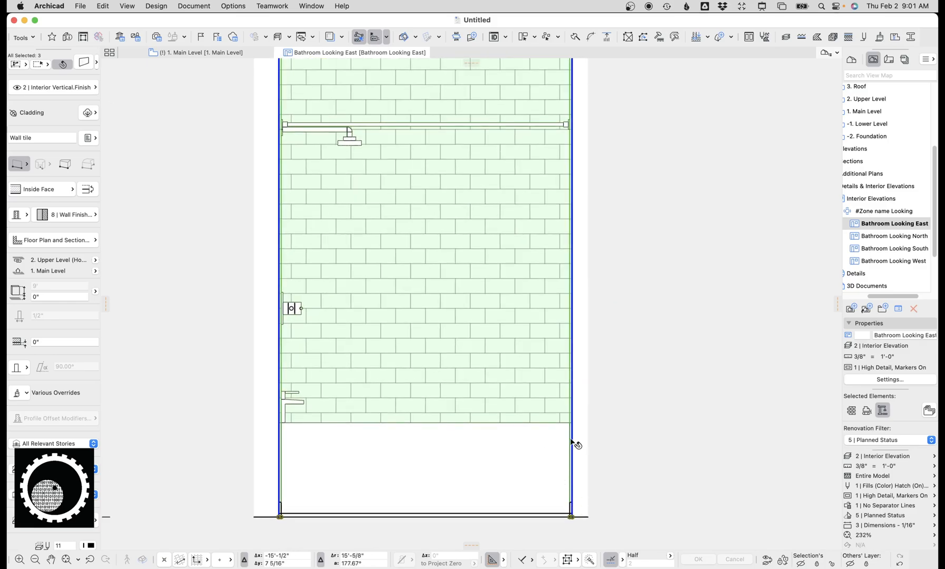
{"action": "scroll", "coordinate": [511, 314], "scroll_direction": "down", "scroll_amount": 3}
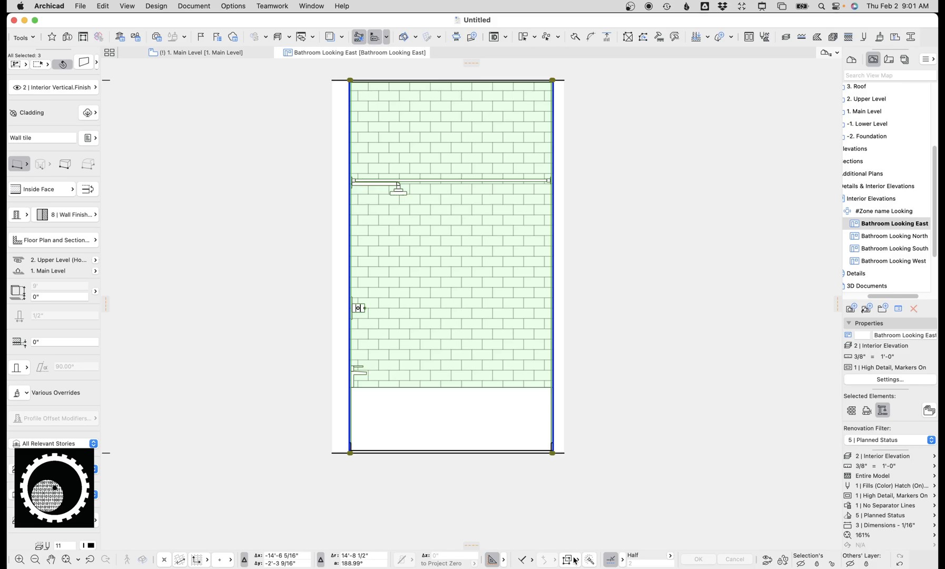
{"action": "left_click", "coordinate": [553, 453]}
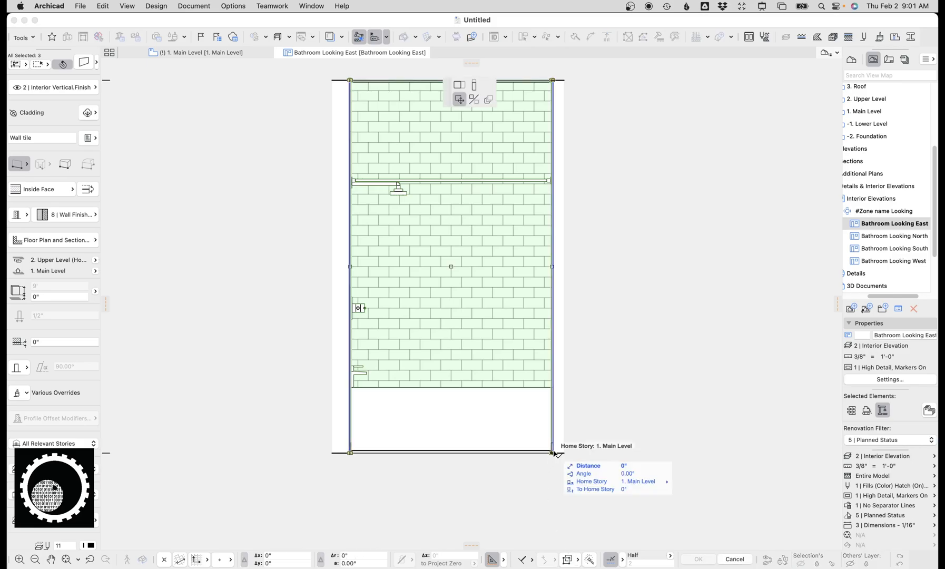
{"action": "left_click", "coordinate": [476, 86]}
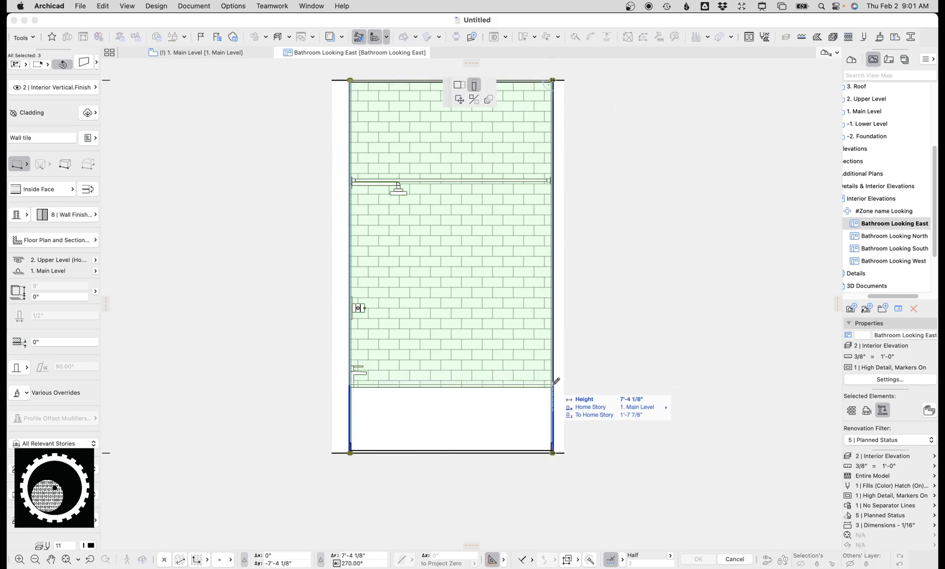
{"action": "left_click", "coordinate": [559, 388]}
{"action": "key", "text": "Escape"}
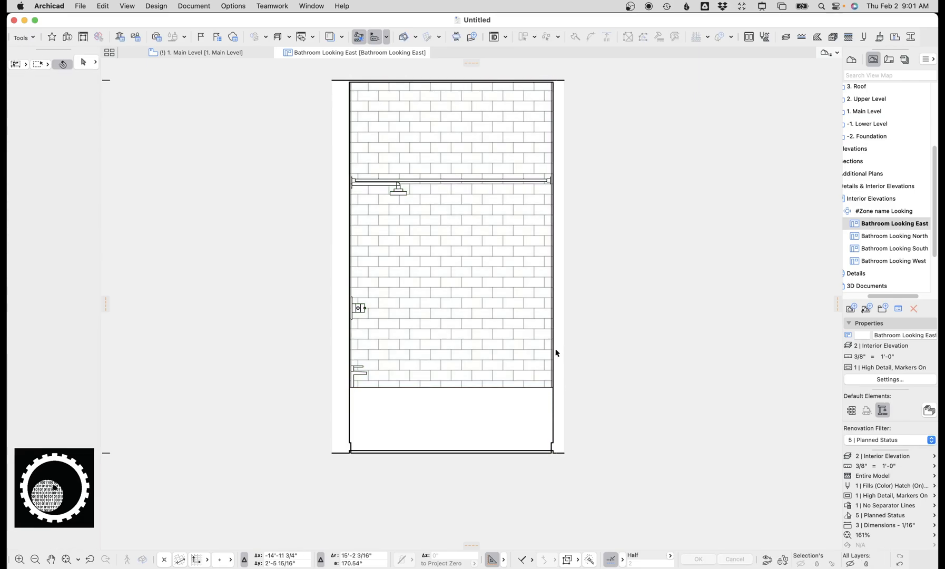
Inspect the tile baseboard's base relative to the finished floor at a lower corner of the east elevation
{"action": "left_click", "coordinate": [551, 447]}
{"action": "scroll", "coordinate": [550, 450], "scroll_direction": "up", "scroll_amount": 10}
{"action": "scroll", "coordinate": [551, 452], "scroll_direction": "up", "scroll_amount": 3}
{"action": "left_click", "coordinate": [509, 426]}
{"action": "left_click", "coordinate": [531, 403]}
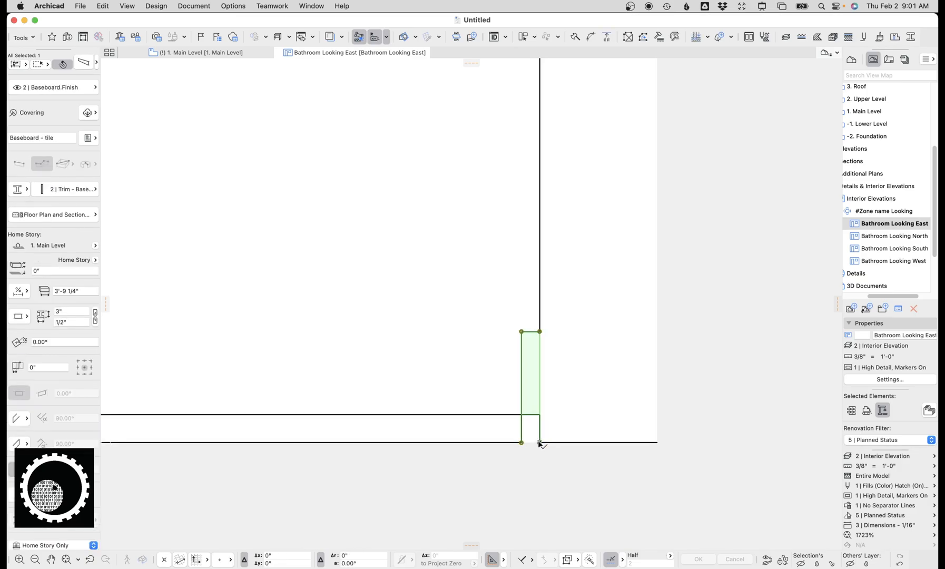
{"action": "key", "text": "Escape"}
Elevate all four tile baseboard pieces around the bathroom floor by 3/4" from the Main Level plan
{"action": "left_click", "coordinate": [227, 53]}
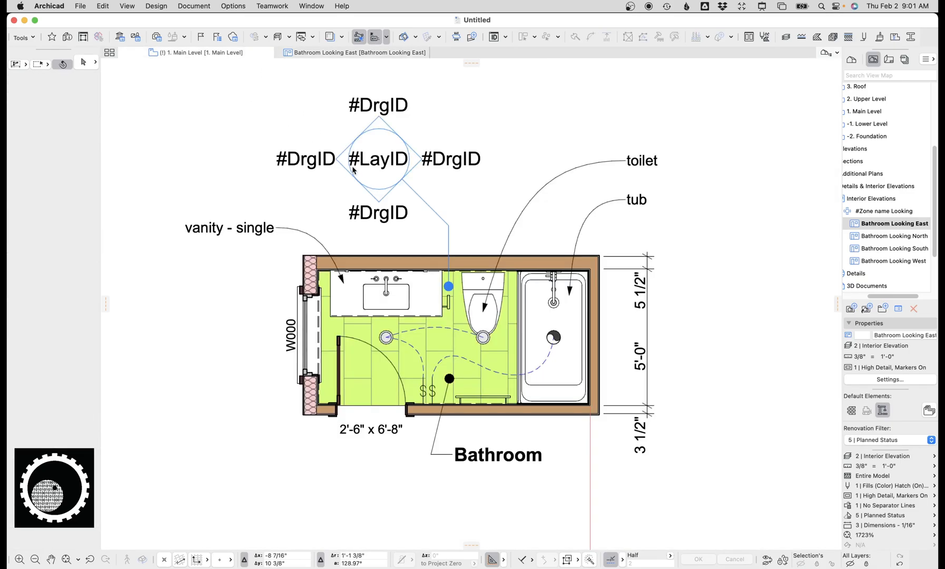
{"action": "scroll", "coordinate": [443, 398], "scroll_direction": "up", "scroll_amount": 5}
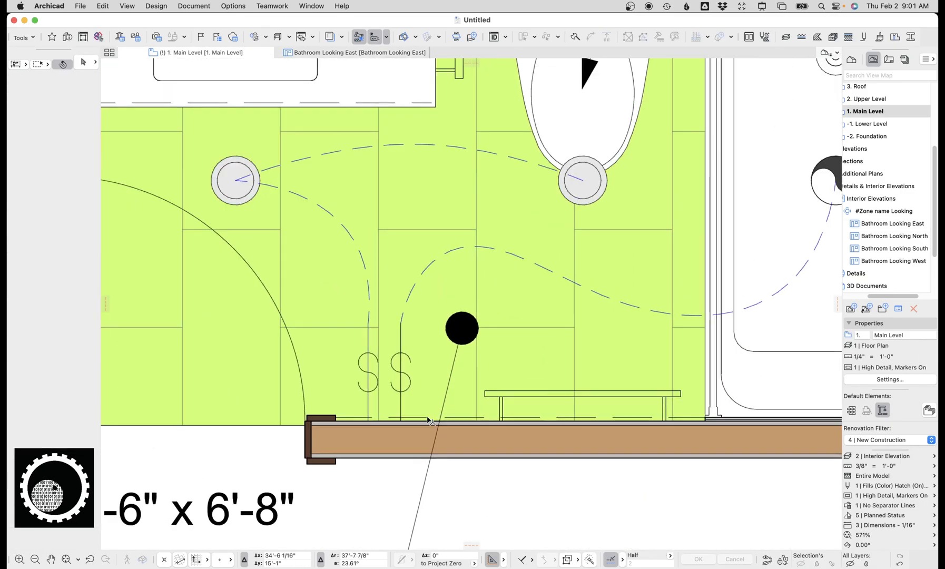
{"action": "left_click", "coordinate": [428, 420]}
{"action": "scroll", "coordinate": [428, 420], "scroll_direction": "down", "scroll_amount": 5}
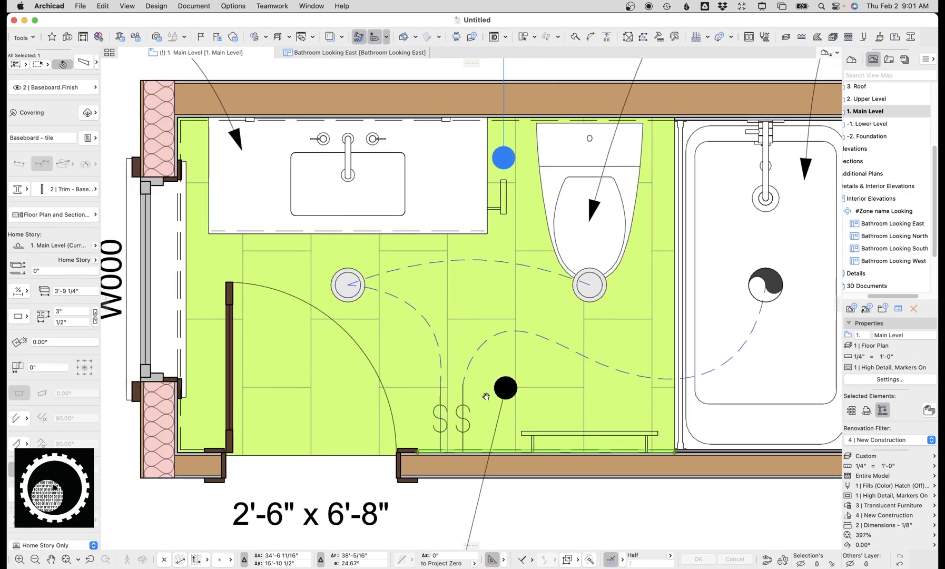
{"action": "left_click", "coordinate": [570, 560]}
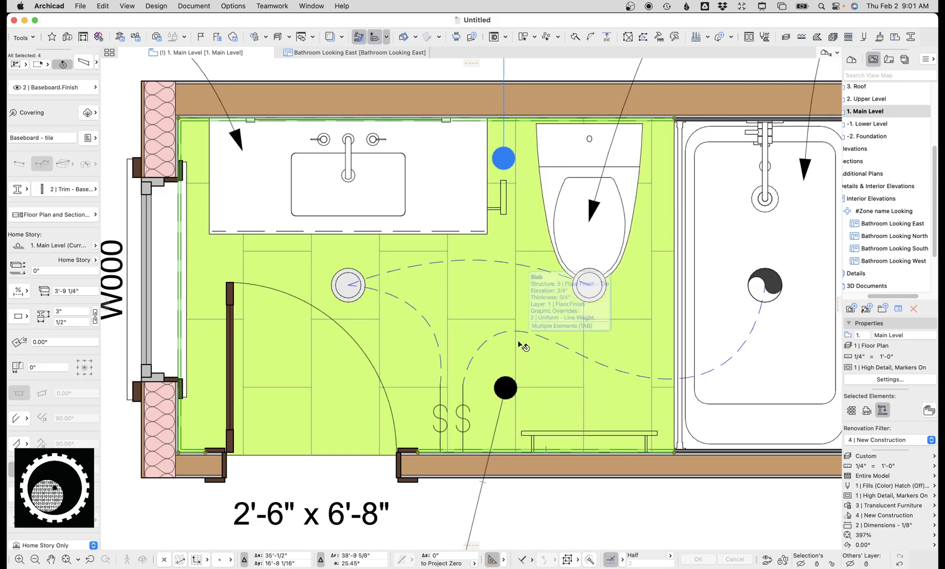
{"action": "key", "text": "super+9"}
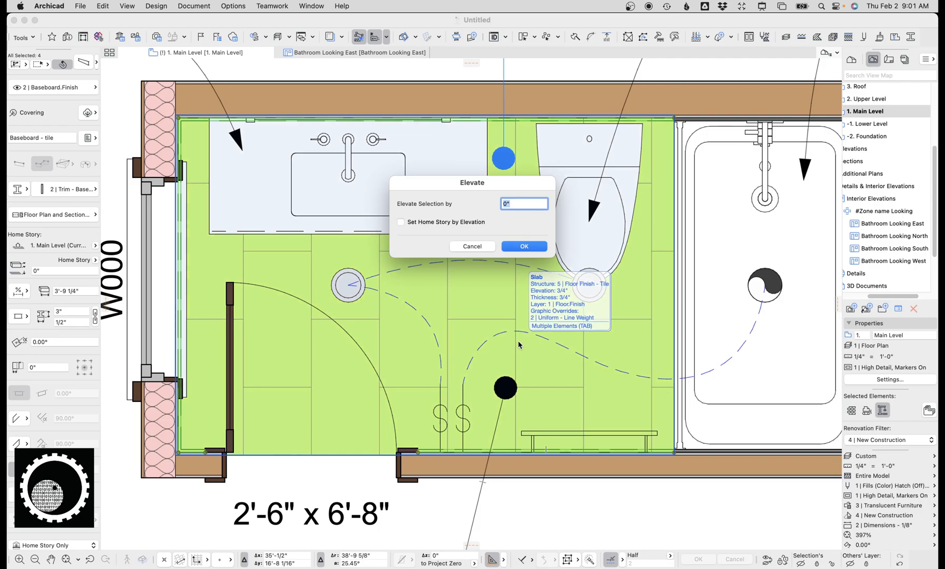
{"action": "type", "text": "3/4"}
{"action": "key", "text": "Return"}
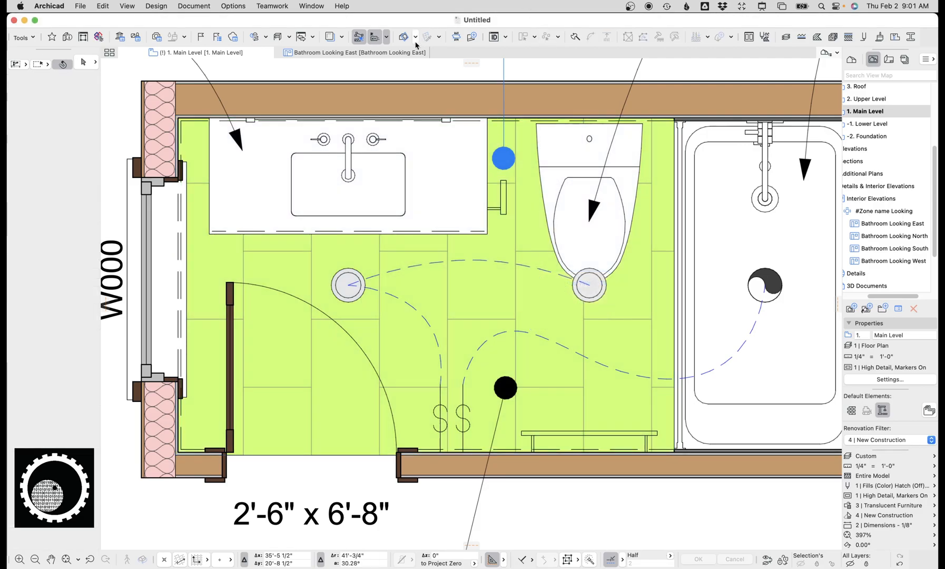
Examine the raised baseboards and the floor line at both lower corners of the Bathroom Looking East elevation
{"action": "left_click", "coordinate": [400, 52]}
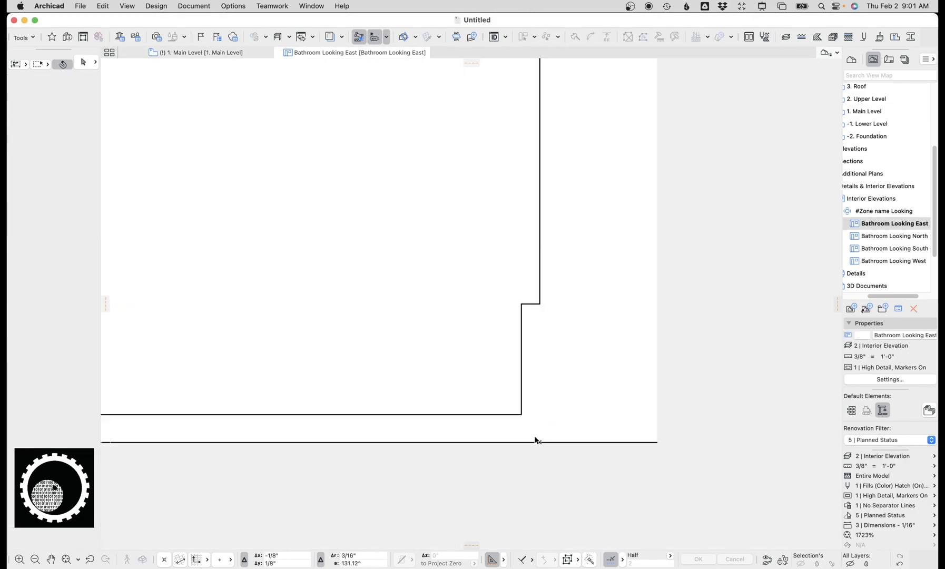
{"action": "scroll", "coordinate": [523, 423], "scroll_direction": "down", "scroll_amount": 5}
{"action": "scroll", "coordinate": [457, 424], "scroll_direction": "down", "scroll_amount": 1}
{"action": "middle_click_drag", "start_coordinate": [457, 423], "coordinate": [704, 413]}
{"action": "middle_click_drag", "start_coordinate": [326, 441], "coordinate": [474, 407]}
{"action": "scroll", "coordinate": [265, 402], "scroll_direction": "down", "scroll_amount": 2}
{"action": "middle_click_drag", "start_coordinate": [265, 401], "coordinate": [283, 405]}
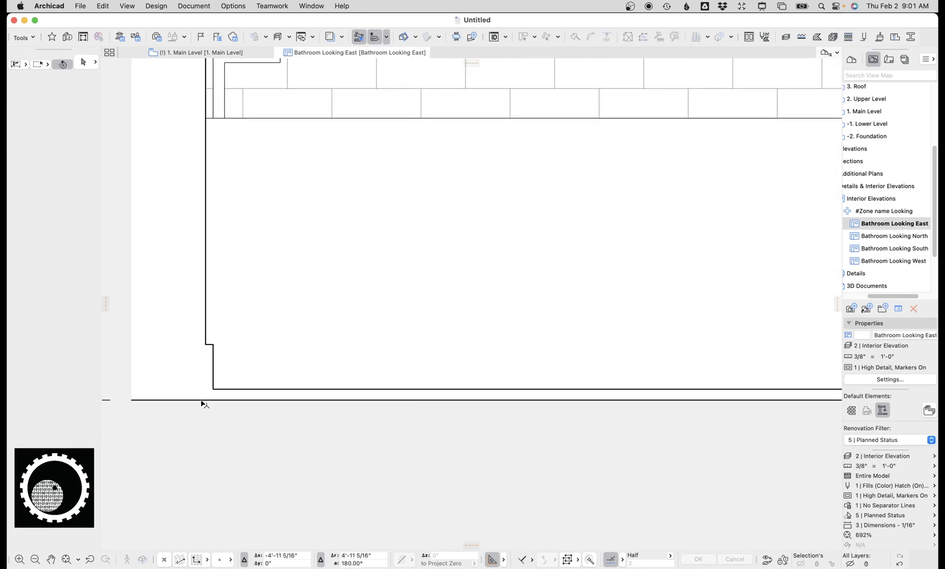
Set the lower vertical limit of the bathroom's interior elevation marker to 1/4"
{"action": "left_click", "coordinate": [201, 52]}
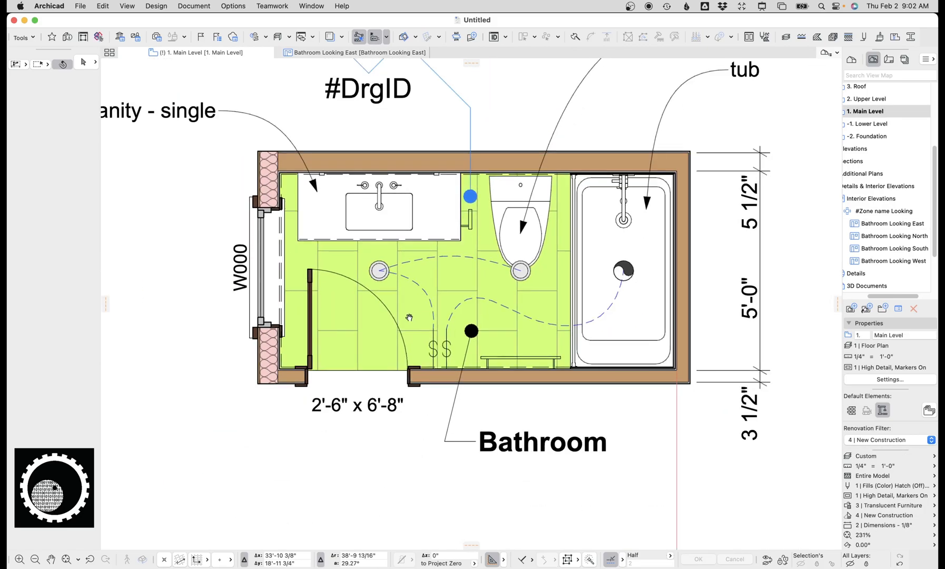
{"action": "left_click", "coordinate": [357, 93]}
{"action": "left_click", "coordinate": [44, 198]}
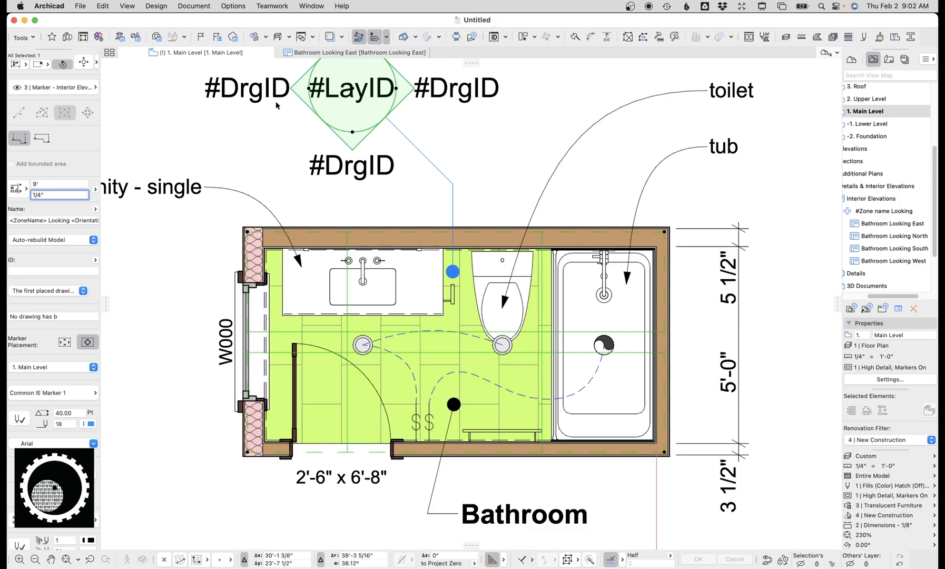
Review the Bathroom Looking East elevation from the floor edge up to the shower head and ceiling line
{"action": "left_click", "coordinate": [402, 53]}
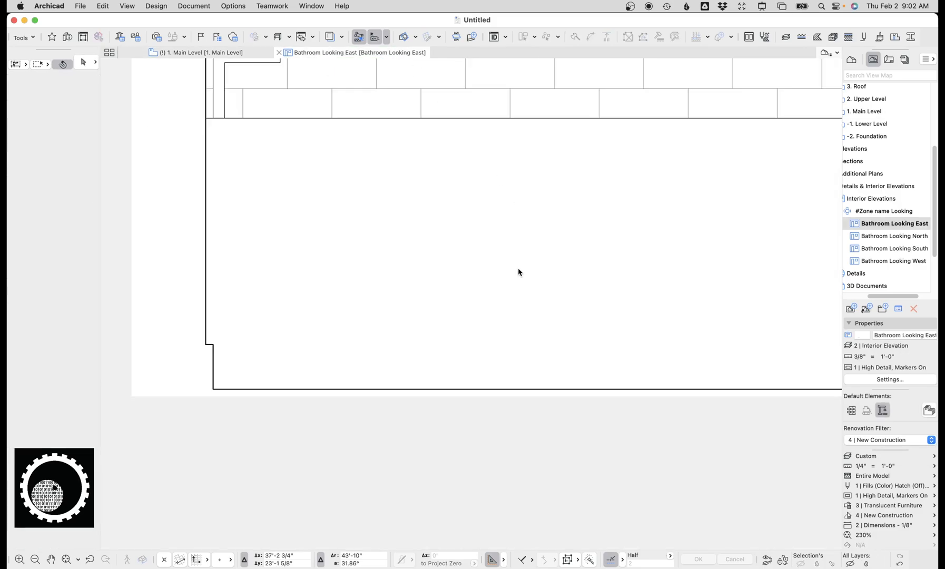
{"action": "scroll", "coordinate": [320, 384], "scroll_direction": "down", "scroll_amount": 6}
{"action": "middle_click_drag", "start_coordinate": [335, 313], "coordinate": [336, 435]}
{"action": "scroll", "coordinate": [336, 436], "scroll_direction": "up", "scroll_amount": 8}
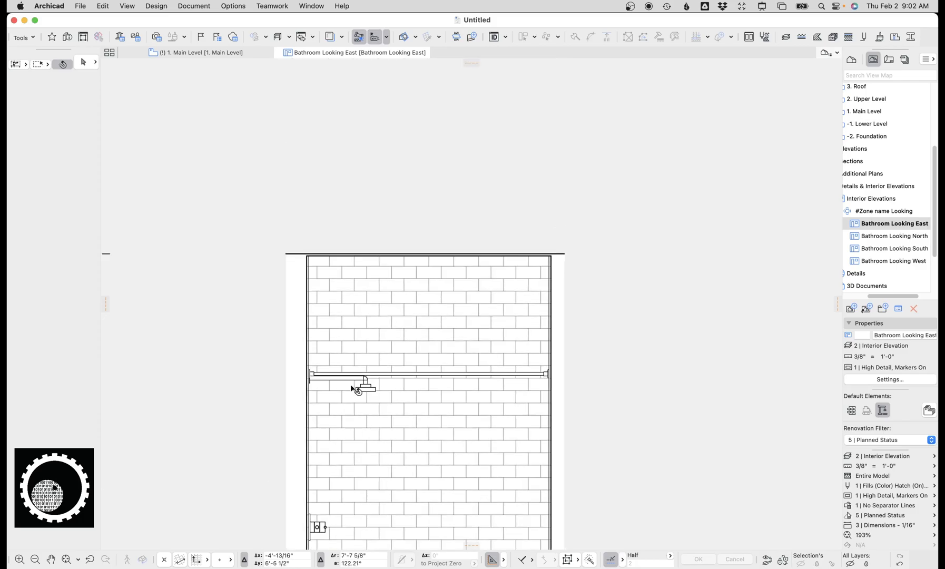
Set the upper vertical limit of the bathroom's interior elevation marker to 8'-11 3/4" and check the ceiling line in the Looking East elevation
{"action": "left_click", "coordinate": [204, 54]}
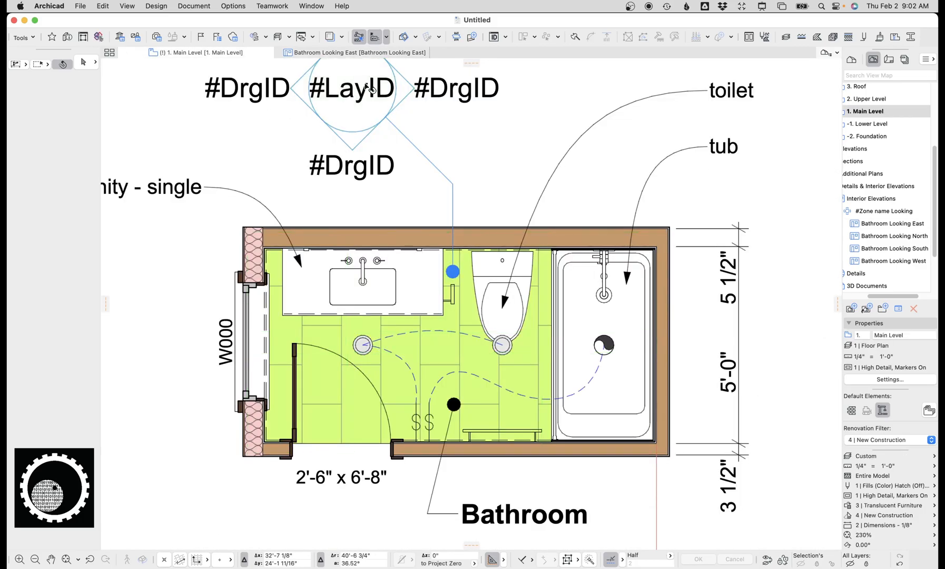
{"action": "left_click", "coordinate": [350, 96]}
{"action": "left_click", "coordinate": [44, 183]}
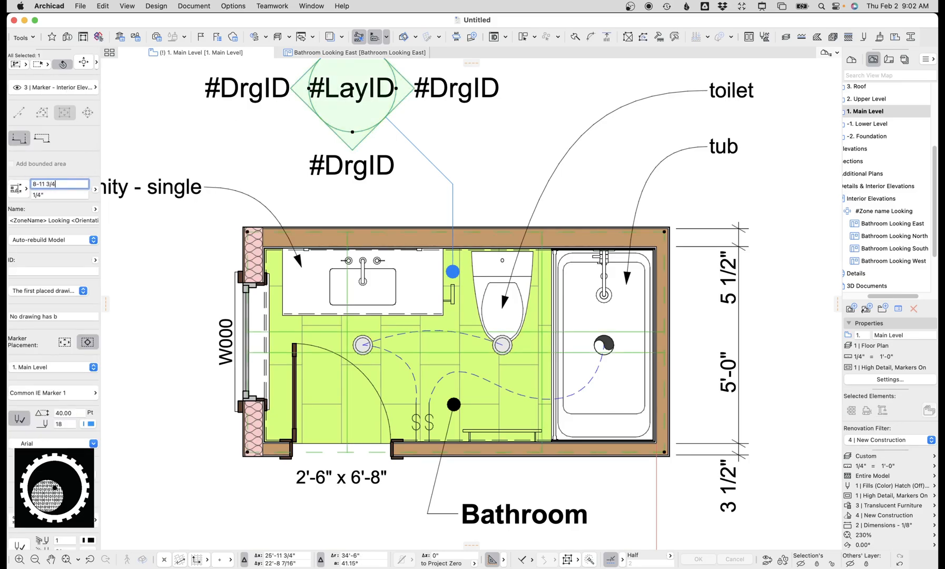
{"action": "type", "text": "8-11 3/4"}
{"action": "key", "text": "Return"}
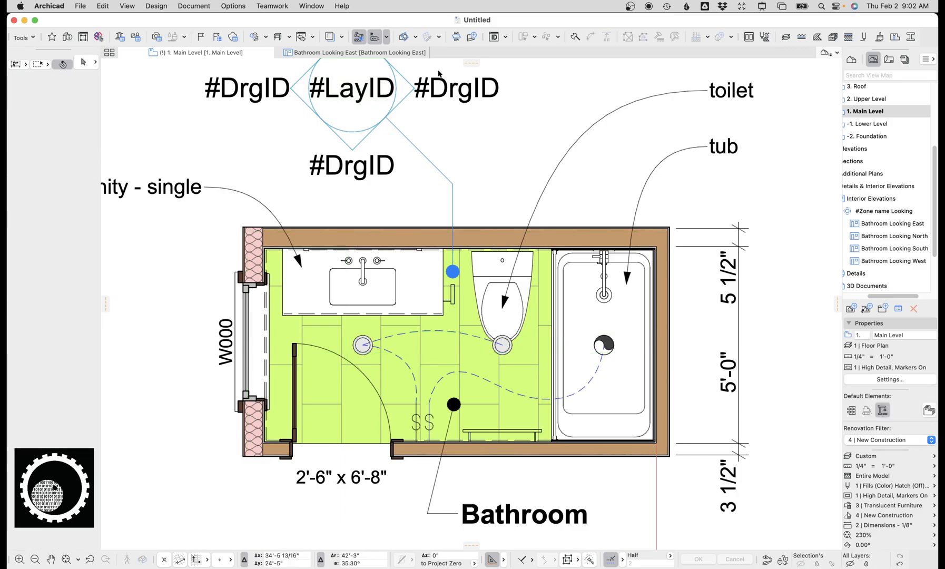
{"action": "left_click", "coordinate": [398, 54]}
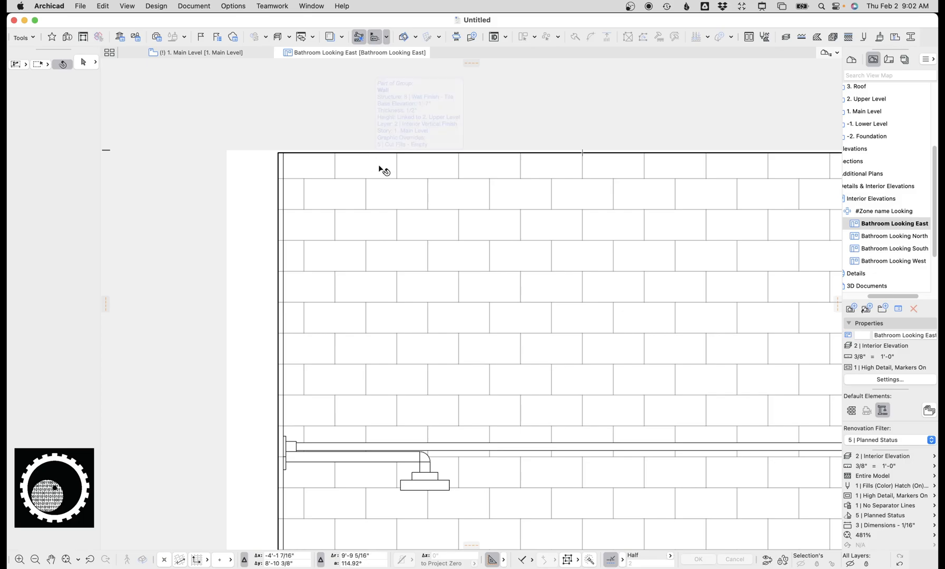
{"action": "scroll", "coordinate": [380, 169], "scroll_direction": "down", "scroll_amount": 10}
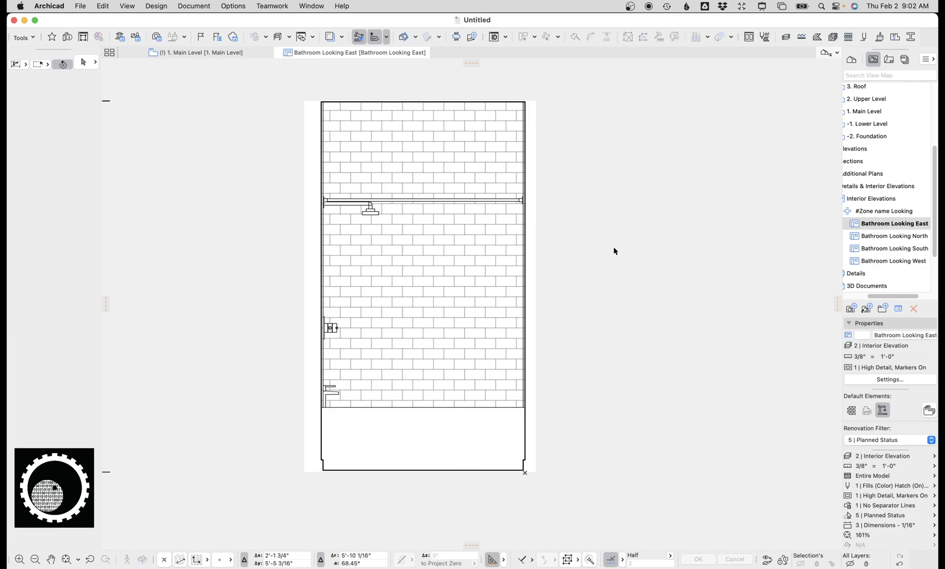
Check the Bathroom Looking North elevation and move its cut line in the Main Level plan about 11 13/16" toward the south wall
{"action": "double_click", "coordinate": [871, 237]}
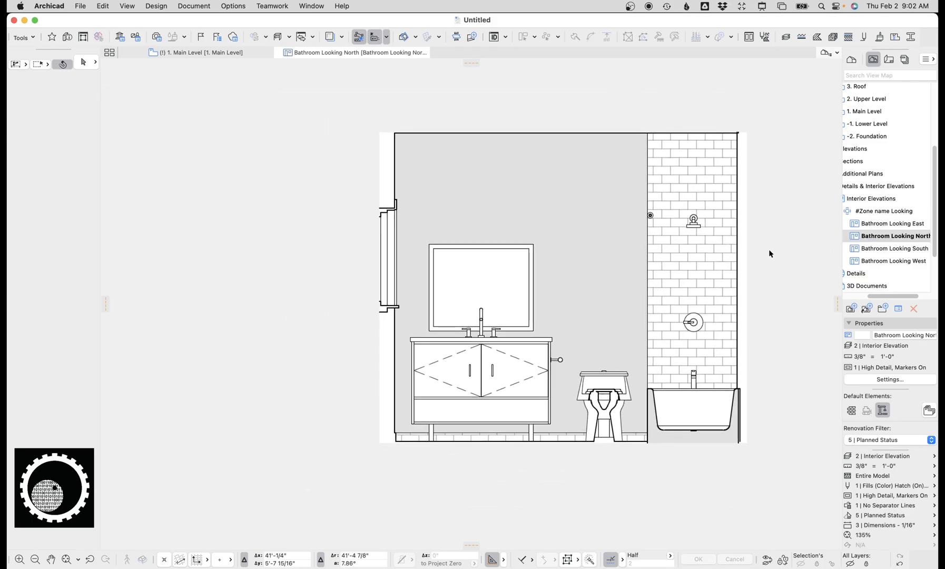
{"action": "middle_click_drag", "start_coordinate": [770, 254], "coordinate": [717, 257]}
{"action": "left_click", "coordinate": [238, 53]}
{"action": "left_click", "coordinate": [352, 91]}
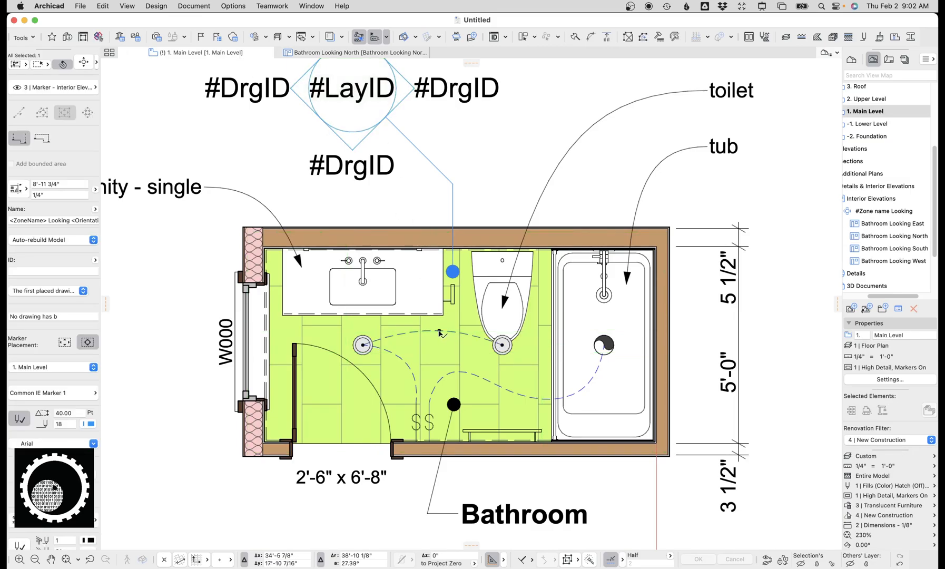
{"action": "left_click", "coordinate": [324, 332]}
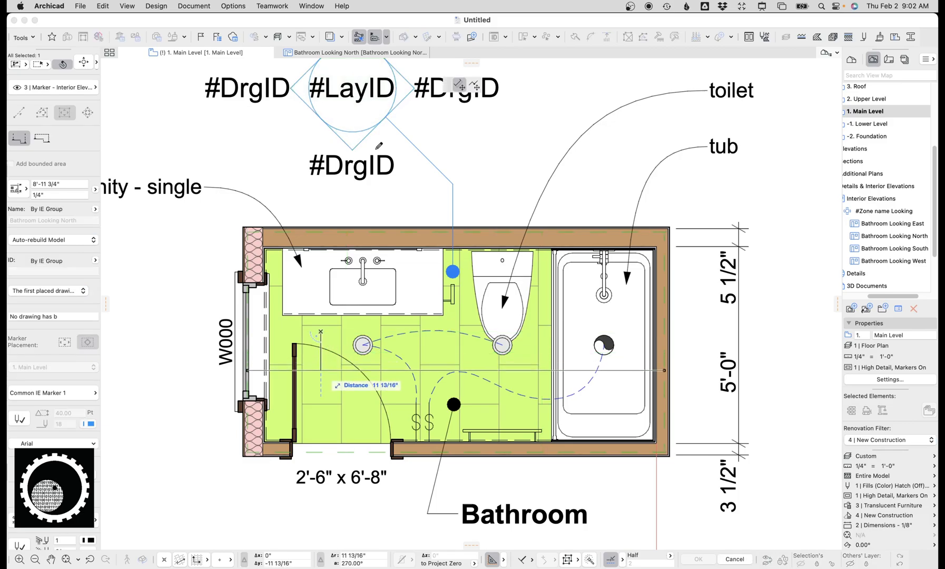
{"action": "left_click", "coordinate": [375, 205]}
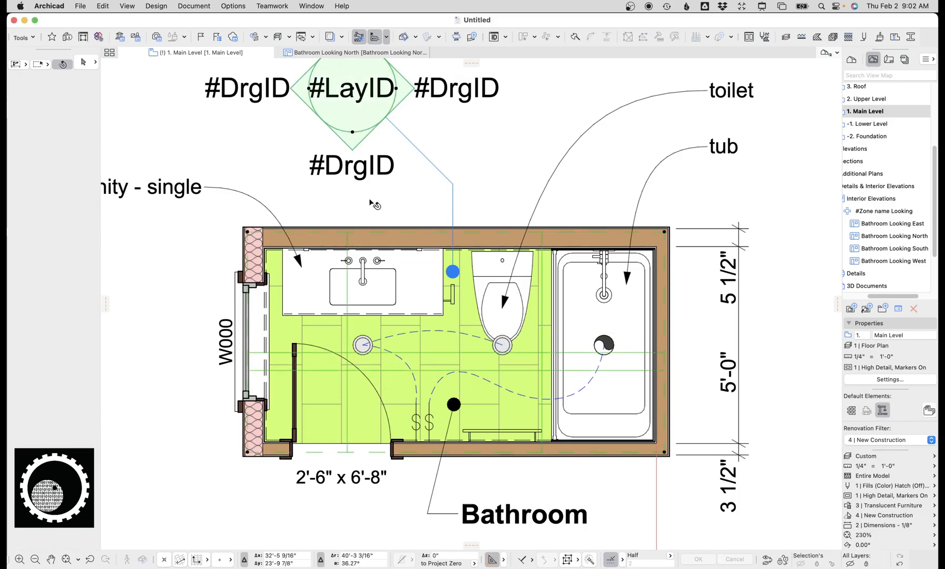
Move the Looking South elevation's cut line in plan onto the Looking North line, and shift the Looking West line eastward
{"action": "left_click", "coordinate": [404, 357]}
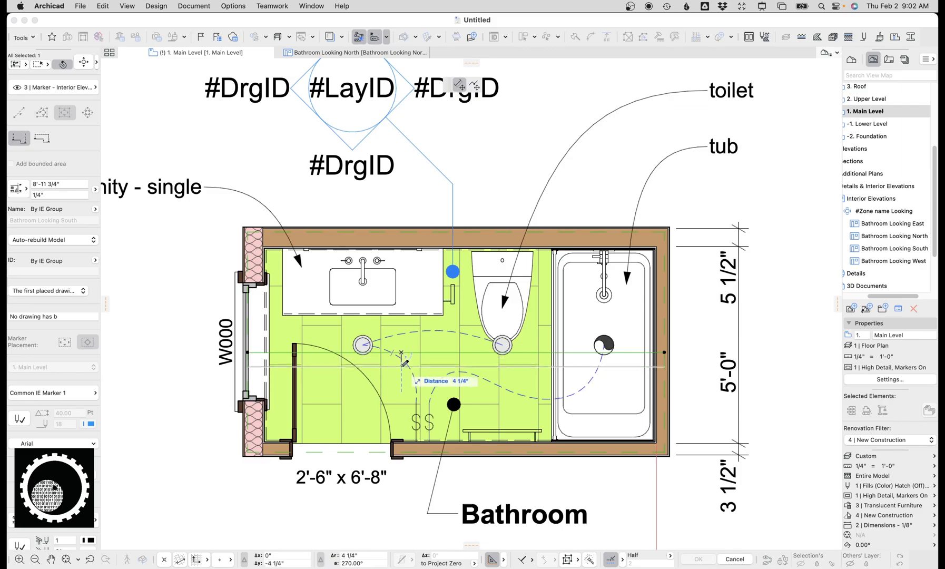
{"action": "left_click", "coordinate": [365, 120]}
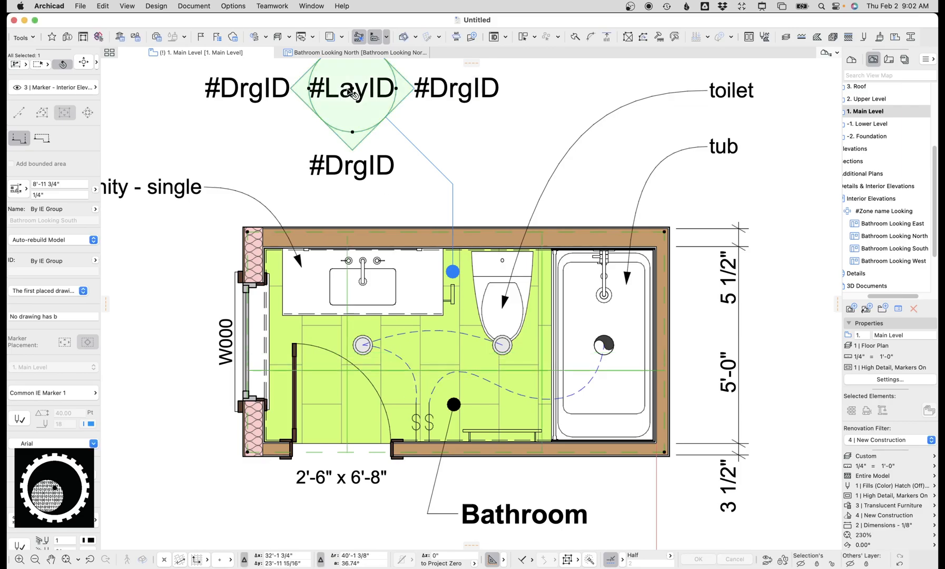
{"action": "left_click", "coordinate": [348, 289]}
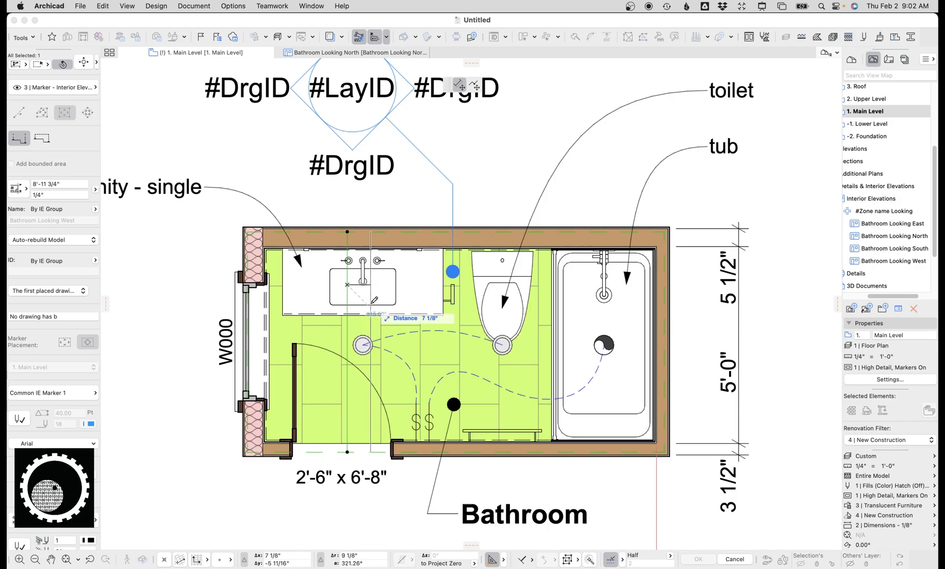
In the Bathroom Looking North elevation, shift the curtain rod slightly inward from the outer edge of the tiled tub wall
{"action": "left_click", "coordinate": [897, 240]}
{"action": "double_click", "coordinate": [897, 241]}
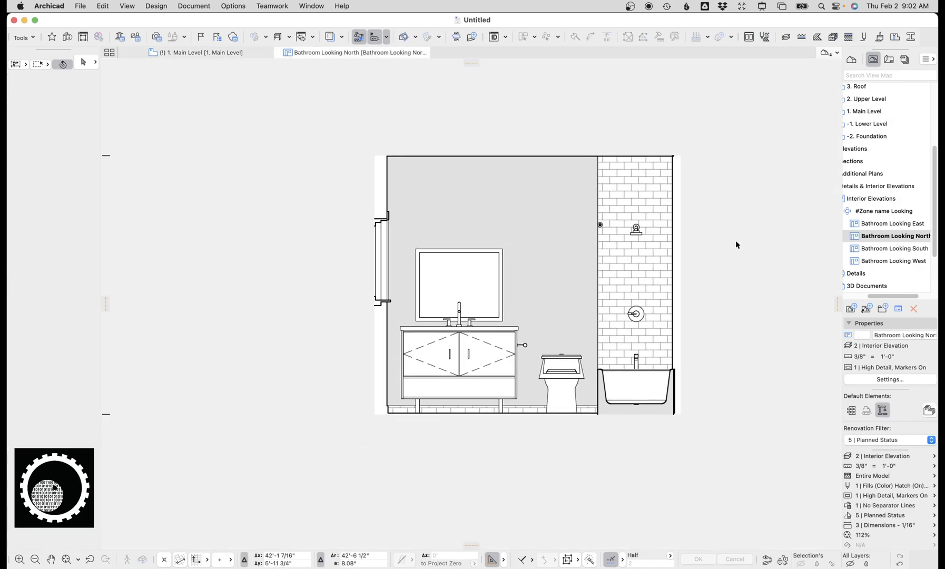
{"action": "scroll", "coordinate": [694, 243], "scroll_direction": "up", "scroll_amount": 5}
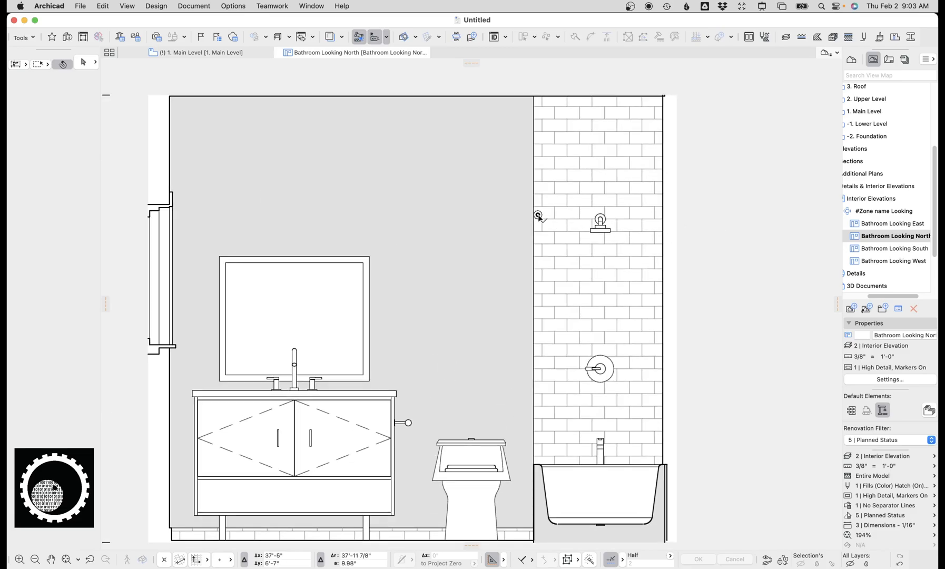
{"action": "left_click_drag", "start_coordinate": [538, 218], "coordinate": [550, 219]}
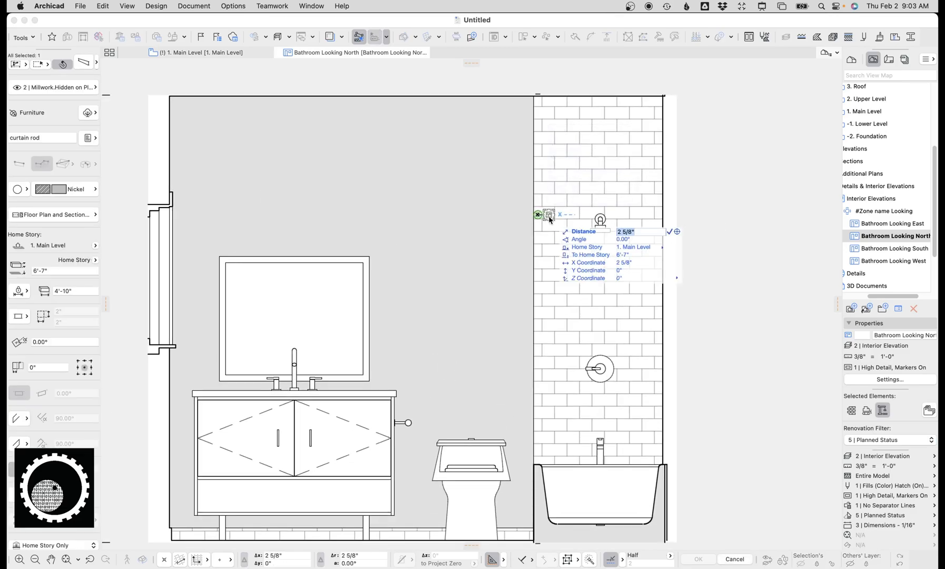
{"action": "key", "text": "Return"}
Move the mirror above the vanity straight up by 6"
{"action": "left_click", "coordinate": [309, 296]}
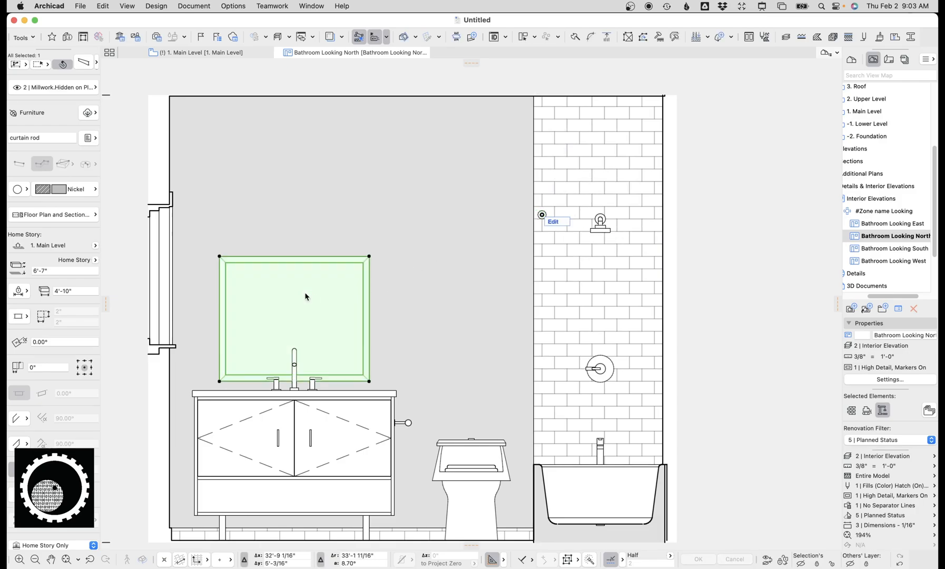
{"action": "left_click_drag", "start_coordinate": [307, 295], "coordinate": [307, 280]}
{"action": "key", "text": "Tab"}
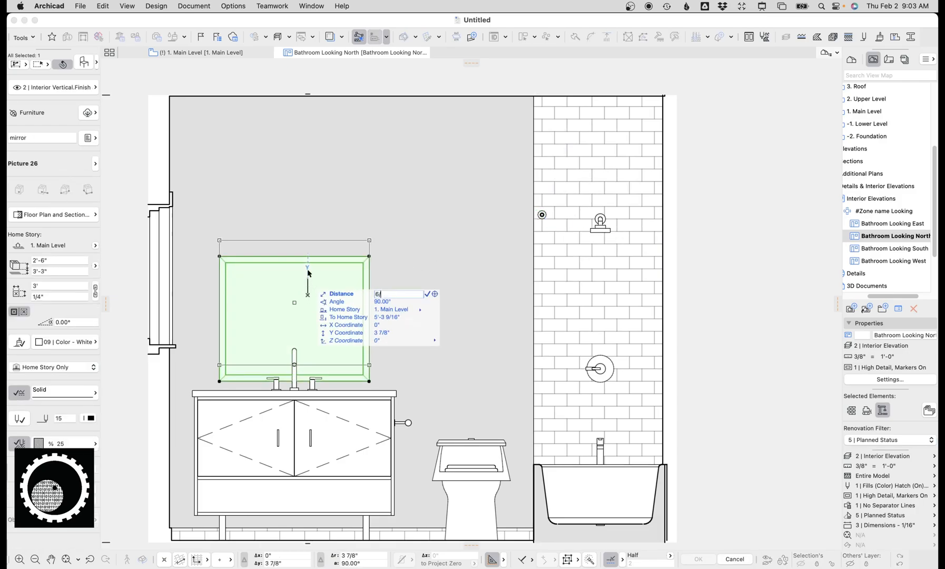
{"action": "key", "text": "Return"}
{"action": "key", "text": "Escape"}
Add curved leader labels to the mirror ("mirror") and the vanity cabinet ("vanity - single"), with their texts beside the west wall
{"action": "key", "text": "l"}
{"action": "scroll", "coordinate": [312, 262], "scroll_direction": "down", "scroll_amount": 1}
{"action": "middle_click_drag", "start_coordinate": [311, 263], "coordinate": [399, 211]}
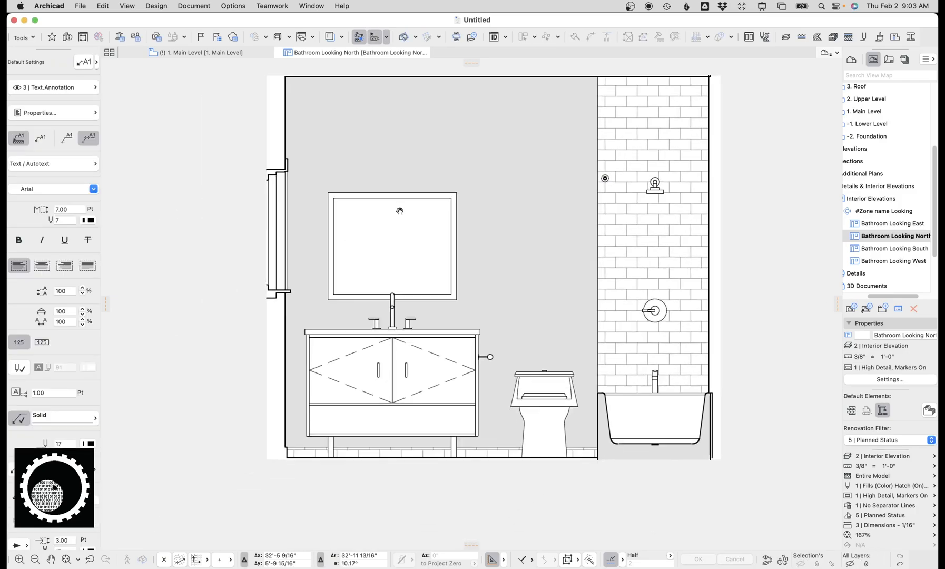
{"action": "left_click", "coordinate": [377, 213]}
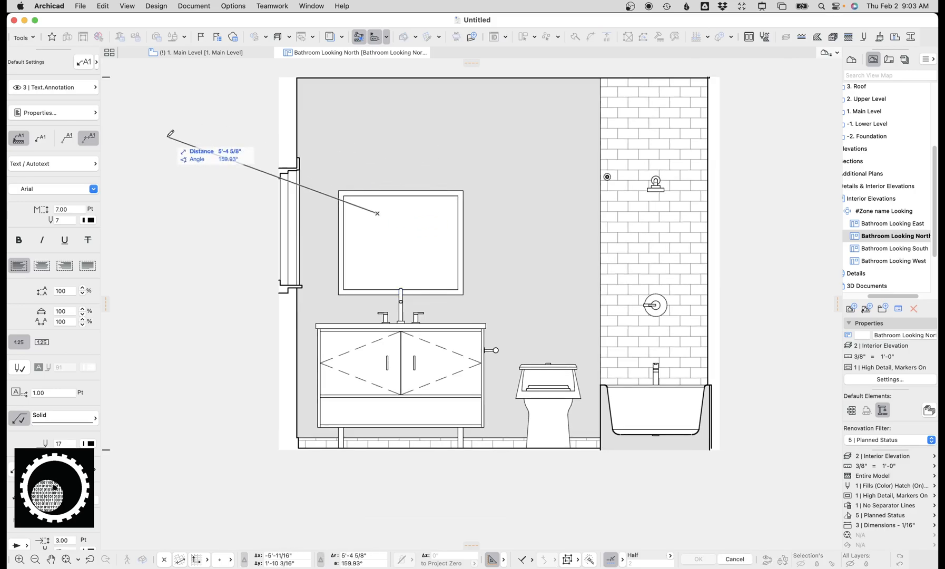
{"action": "left_click", "coordinate": [241, 131]}
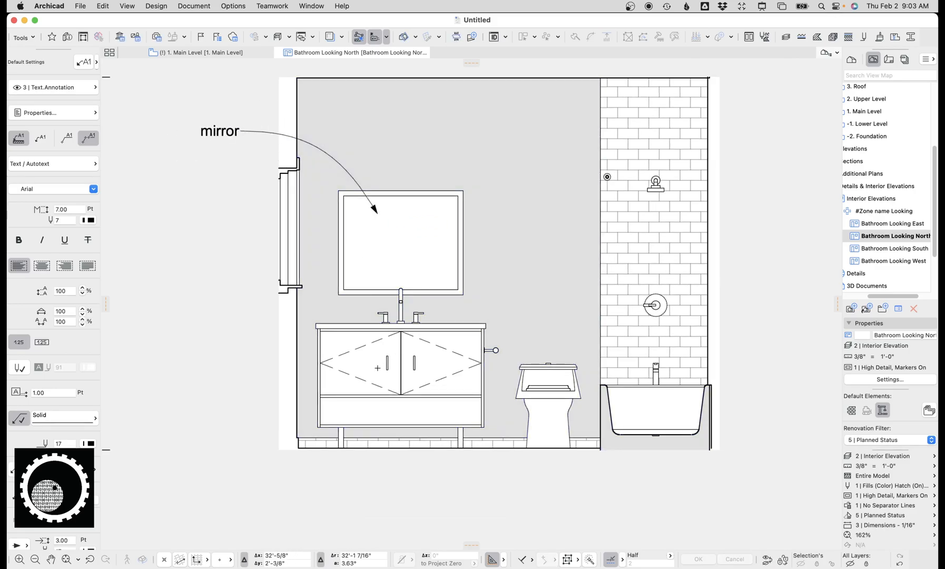
{"action": "left_click", "coordinate": [369, 370]}
{"action": "left_click", "coordinate": [281, 392]}
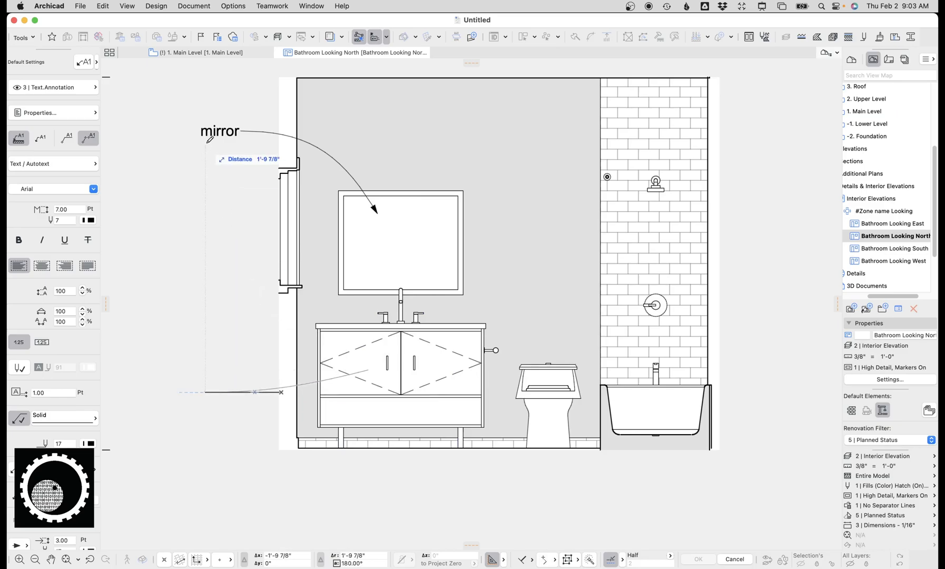
{"action": "left_click", "coordinate": [241, 132]}
Label the toilet ("toilet") below the floor line and the shower valve ("shower controls") beyond the tiled wall with curved leaders
{"action": "left_click", "coordinate": [557, 429]}
{"action": "left_click", "coordinate": [540, 480]}
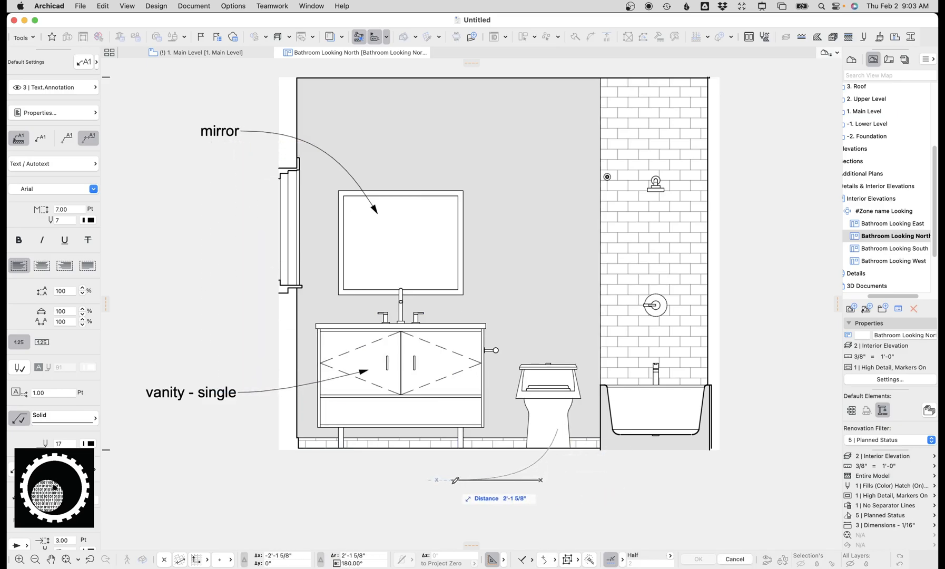
{"action": "left_click", "coordinate": [456, 480]}
{"action": "left_click", "coordinate": [658, 304]}
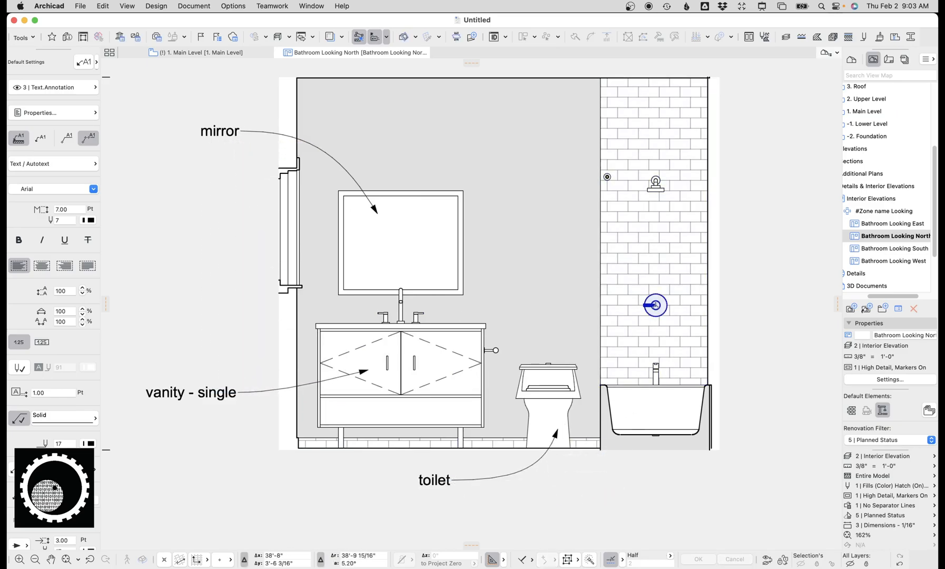
{"action": "left_click", "coordinate": [740, 266]}
{"action": "middle_click_drag", "start_coordinate": [708, 300], "coordinate": [491, 295]}
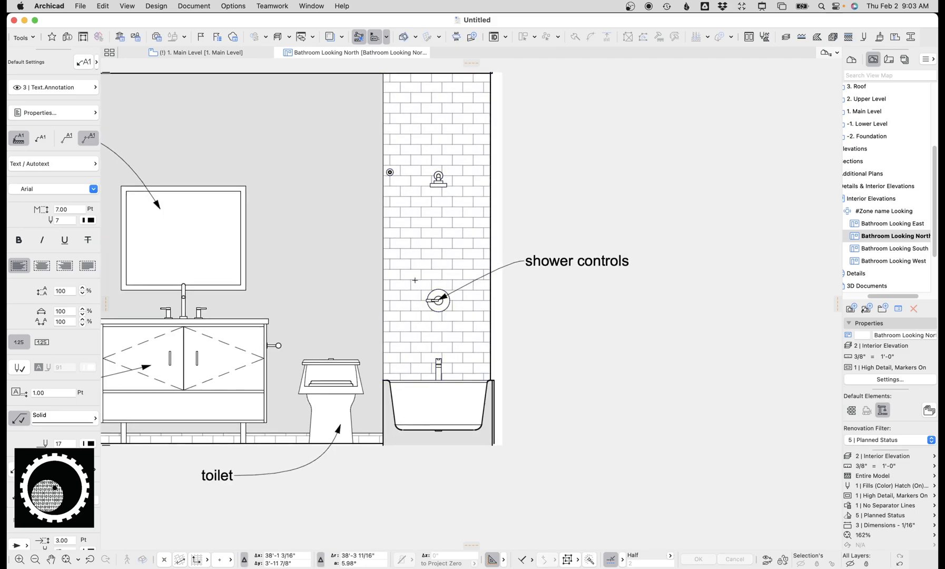
{"action": "middle_click_drag", "start_coordinate": [415, 281], "coordinate": [516, 300]}
{"action": "middle_click_drag", "start_coordinate": [415, 322], "coordinate": [451, 324]}
{"action": "key", "text": "Escape"}
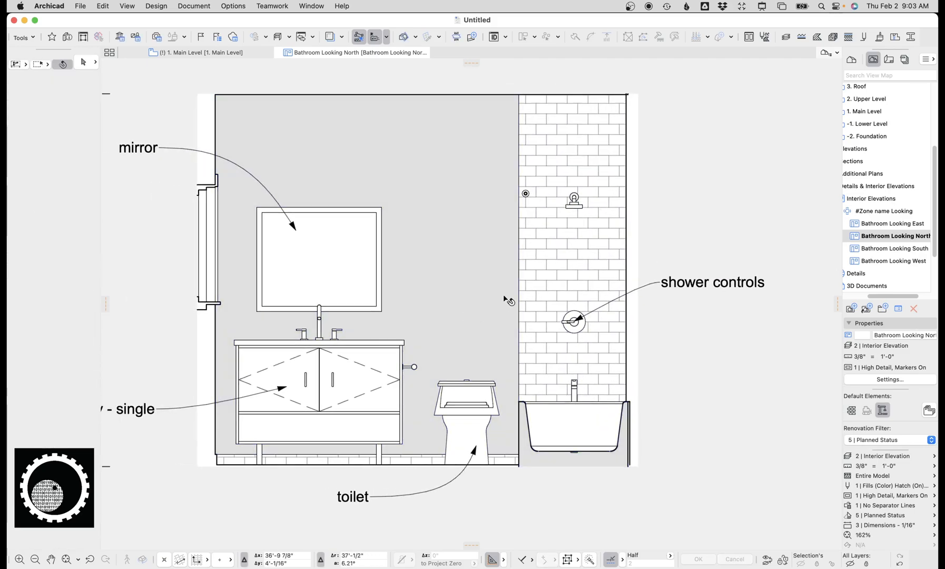
{"action": "left_click", "coordinate": [620, 113]}
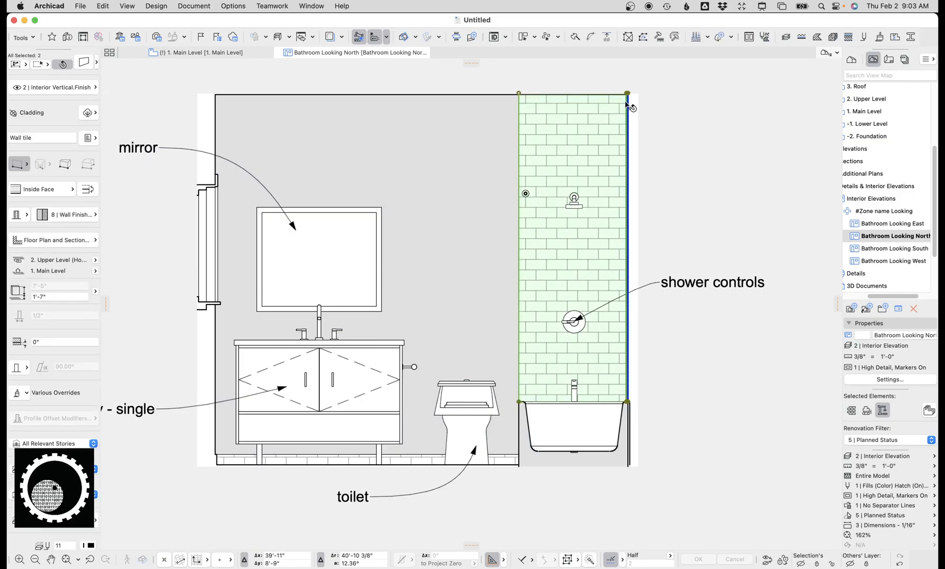
{"action": "scroll", "coordinate": [629, 84], "scroll_direction": "up", "scroll_amount": 5}
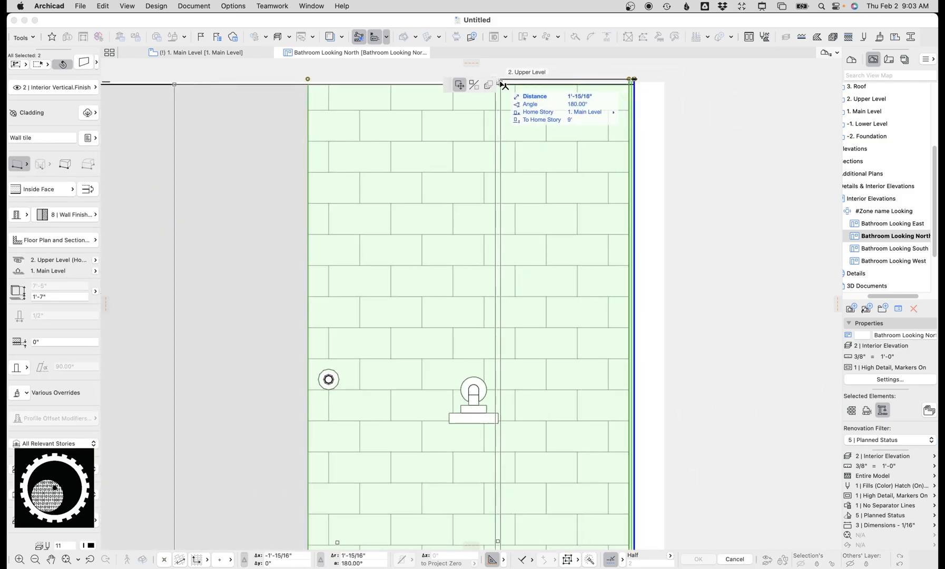
{"action": "key", "text": "Escape"}
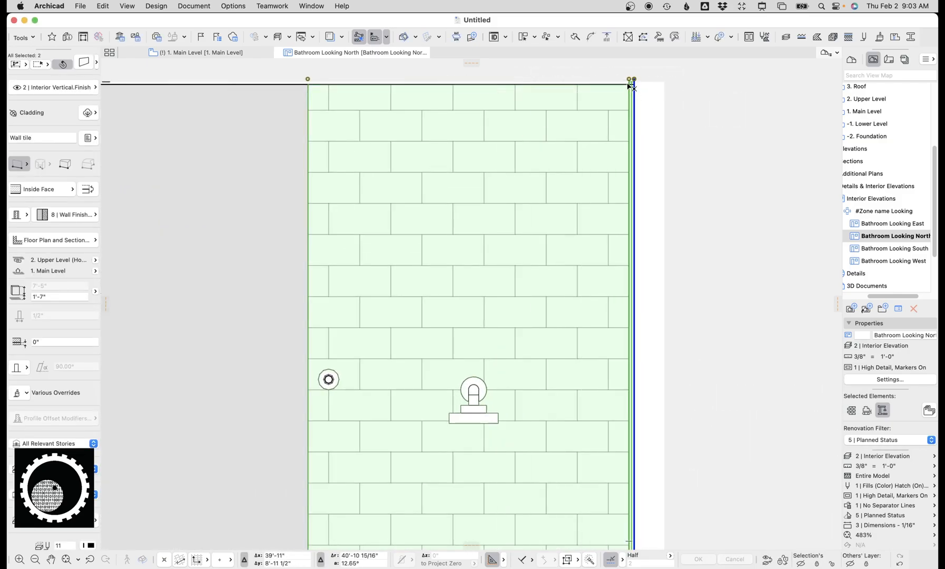
{"action": "left_click", "coordinate": [632, 82]}
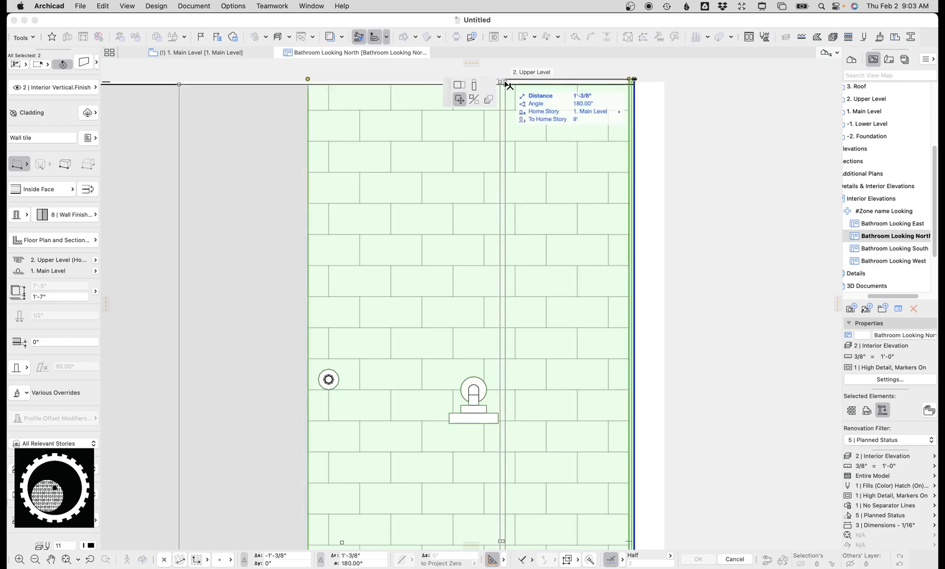
{"action": "left_click", "coordinate": [475, 85]}
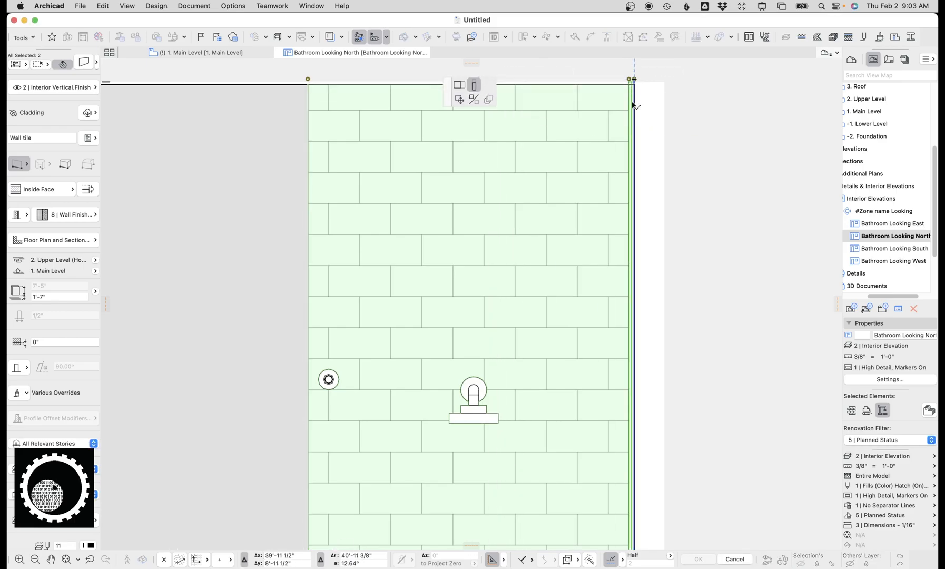
{"action": "key", "text": "Escape"}
{"action": "key", "text": "Escape"}
{"action": "scroll", "coordinate": [628, 111], "scroll_direction": "down", "scroll_amount": 8}
{"action": "middle_click_drag", "start_coordinate": [672, 228], "coordinate": [653, 198]}
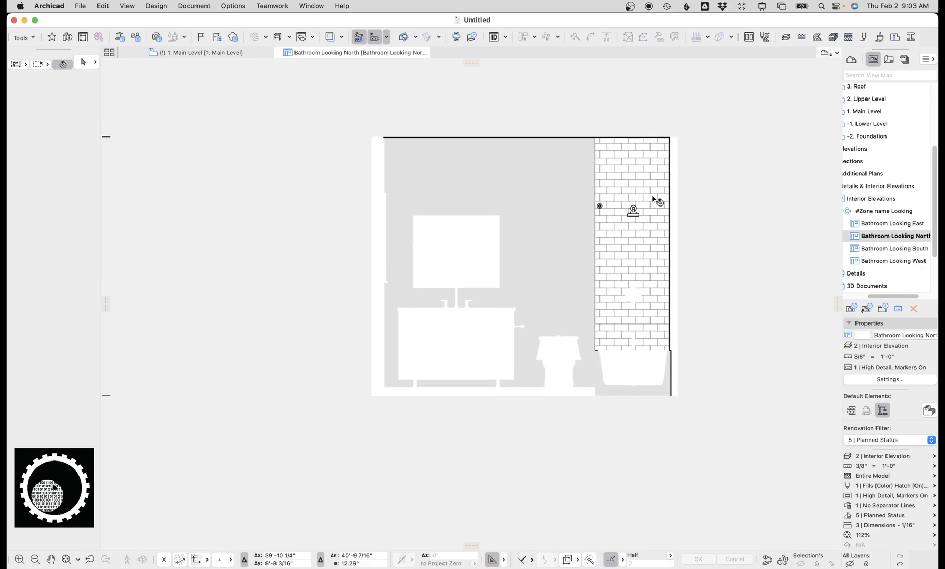
{"action": "scroll", "coordinate": [879, 237], "scroll_direction": "up", "scroll_amount": 1}
Open the Bathroom Looking South elevation and examine the cut window and wall edge beside the door
{"action": "double_click", "coordinate": [878, 249]}
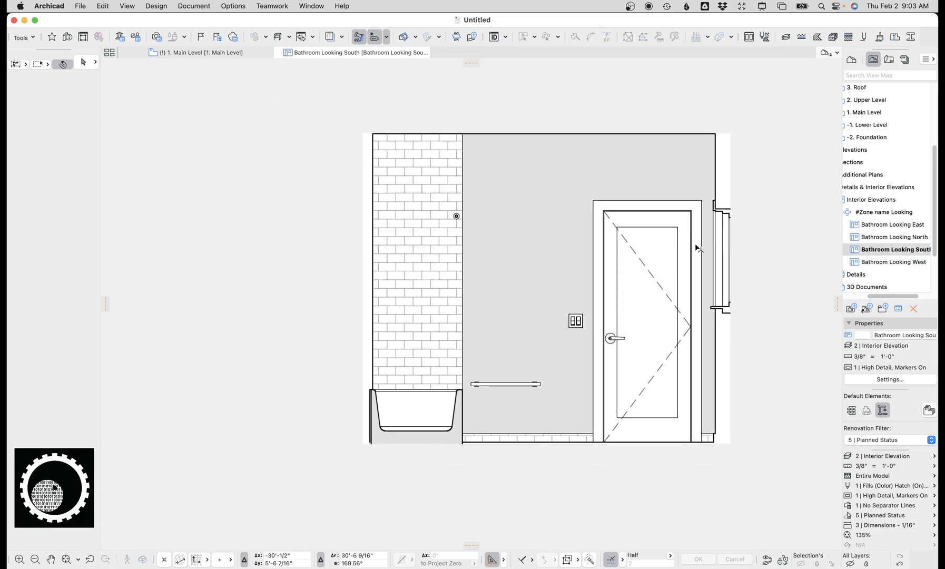
{"action": "middle_click_drag", "start_coordinate": [694, 245], "coordinate": [666, 233]}
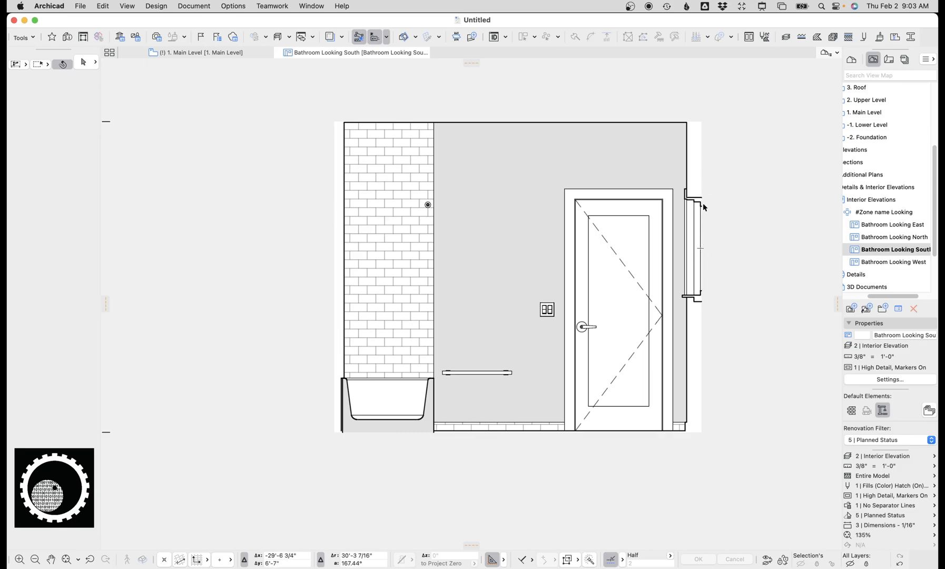
{"action": "key", "text": "ctrl+a"}
{"action": "left_click_drag", "start_coordinate": [692, 175], "coordinate": [723, 151]}
{"action": "key", "text": "Escape"}
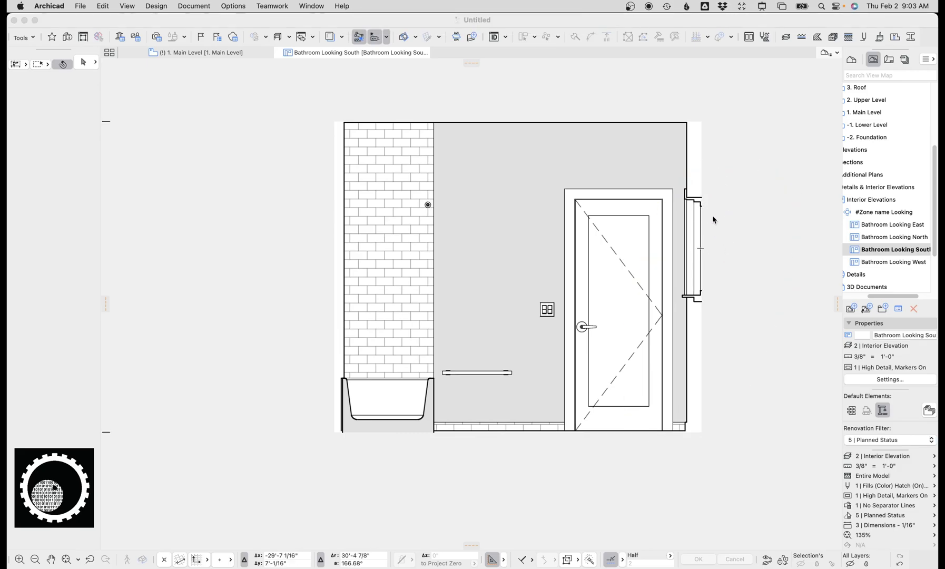
{"action": "scroll", "coordinate": [711, 221], "scroll_direction": "up", "scroll_amount": 5}
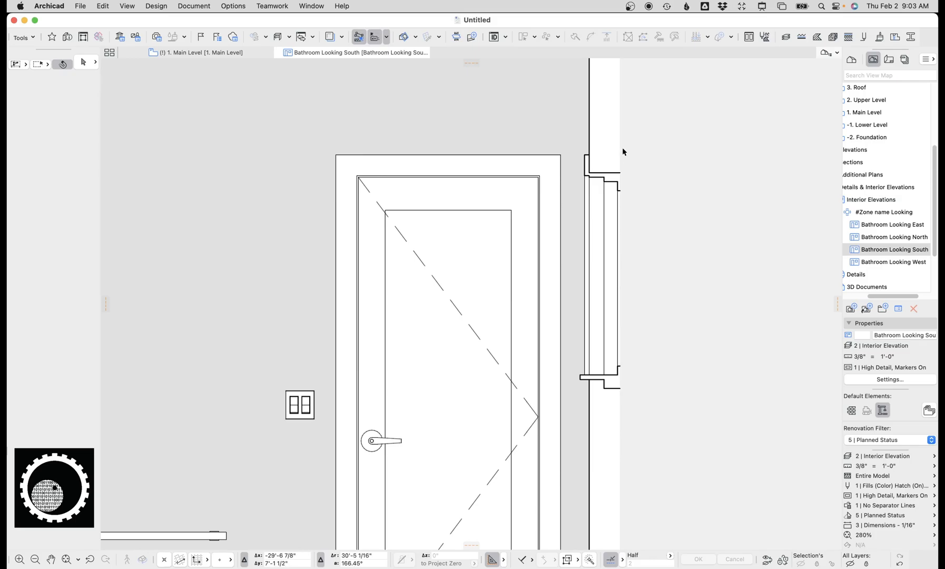
{"action": "key", "text": "ctrl+a"}
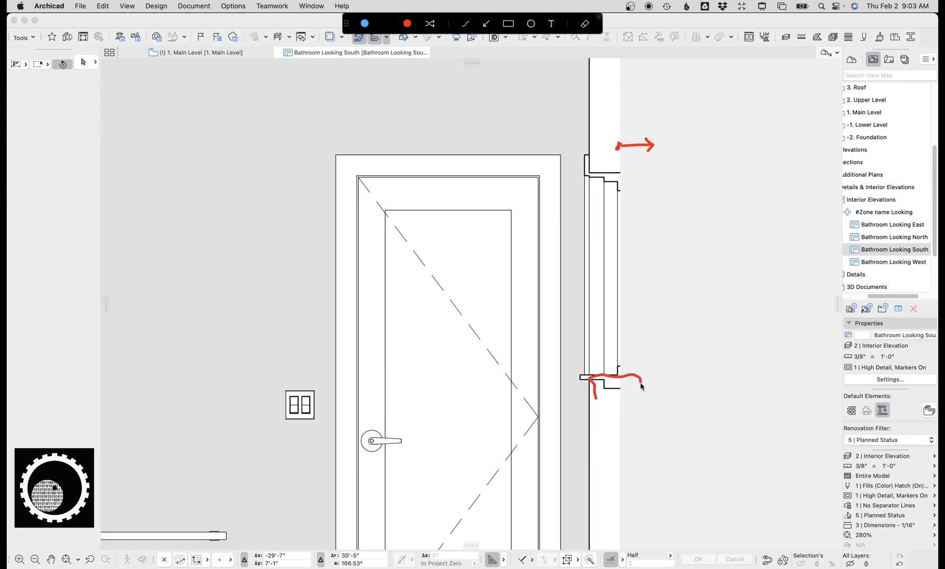
{"action": "key", "text": "Escape"}
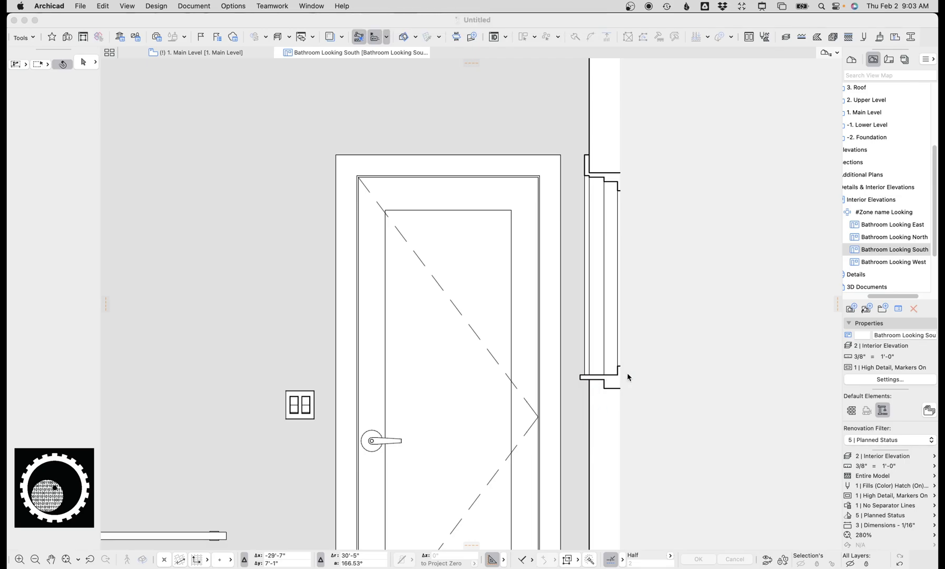
On the Main Level plan, offset the interior elevation's west limit line outward about 11/16" at the window, and check the Bathroom Looking South elevation
{"action": "left_click", "coordinate": [200, 53]}
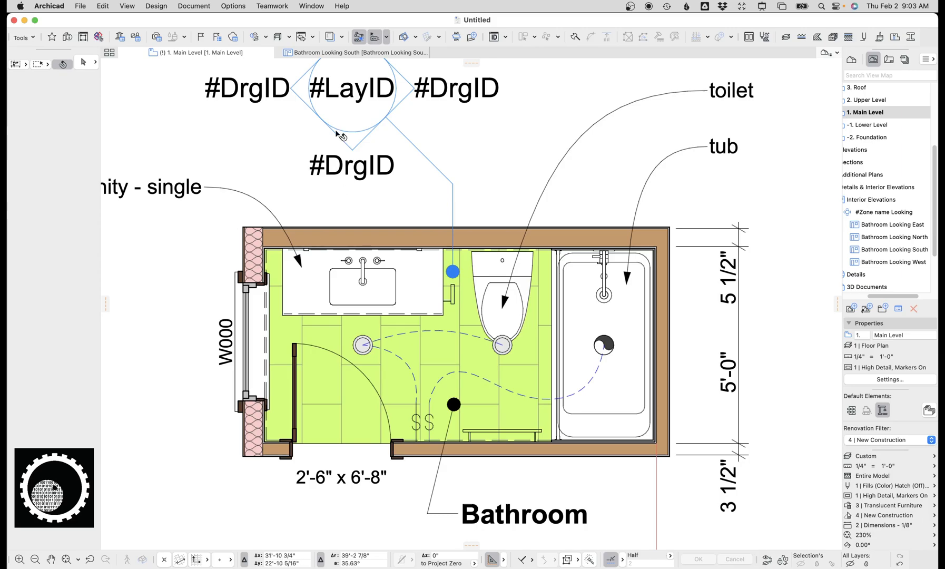
{"action": "left_click", "coordinate": [348, 113]}
{"action": "scroll", "coordinate": [248, 314], "scroll_direction": "up", "scroll_amount": 5}
{"action": "scroll", "coordinate": [250, 306], "scroll_direction": "up", "scroll_amount": 3}
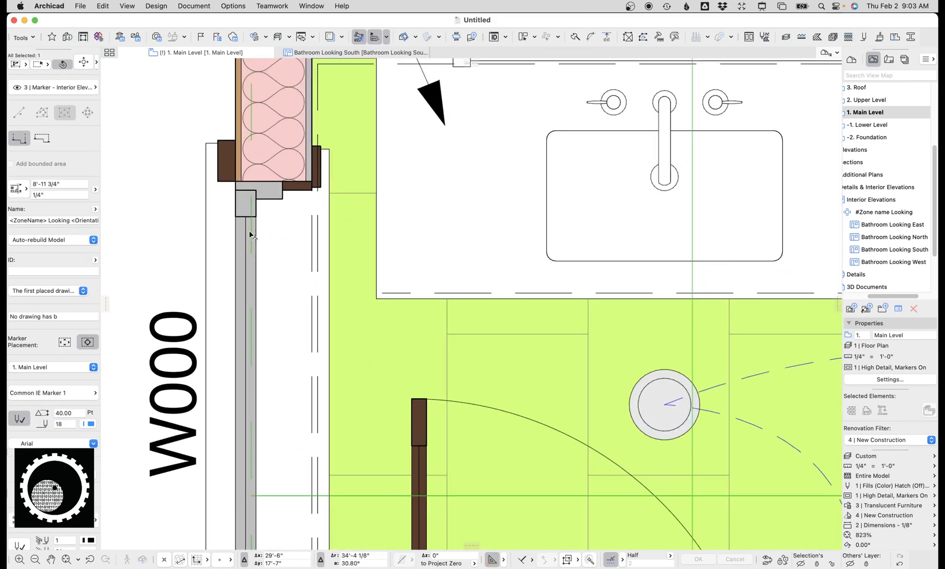
{"action": "left_click", "coordinate": [251, 232]}
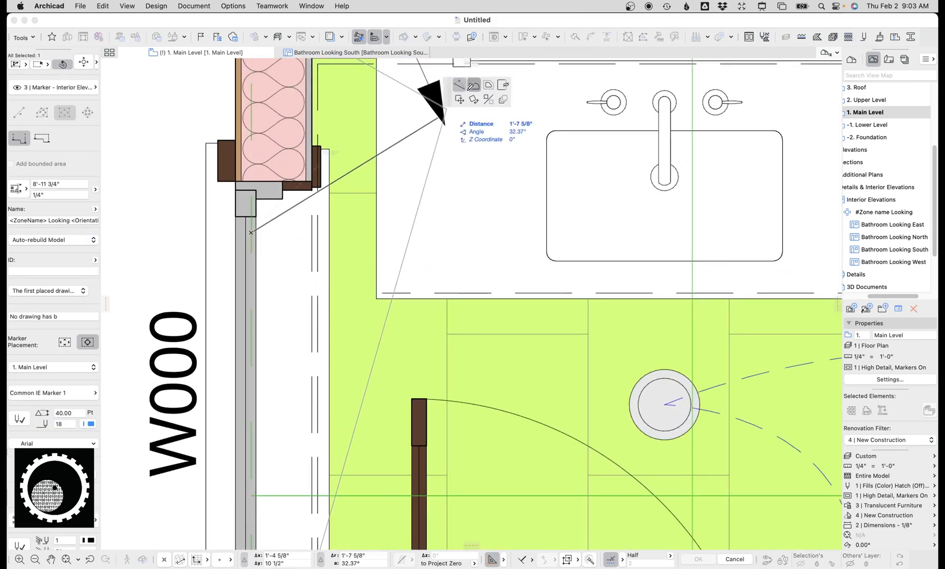
{"action": "left_click", "coordinate": [473, 87]}
{"action": "left_click", "coordinate": [245, 213]}
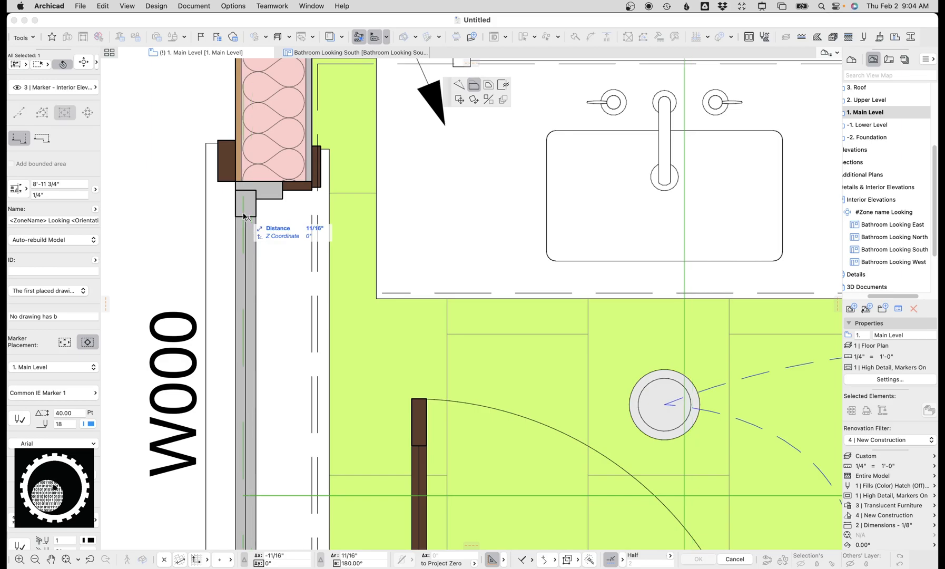
{"action": "scroll", "coordinate": [346, 78], "scroll_direction": "down", "scroll_amount": 1}
{"action": "left_click", "coordinate": [357, 53]}
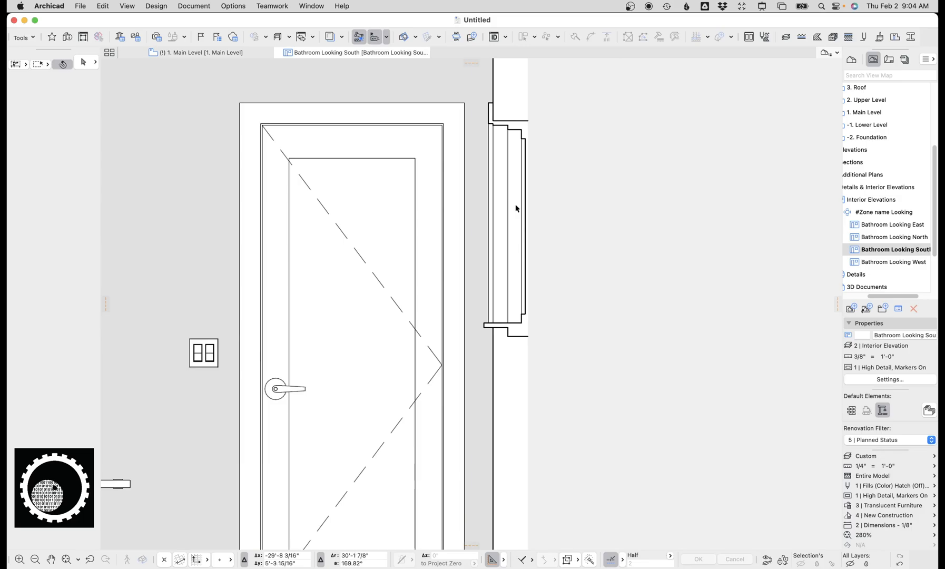
{"action": "scroll", "coordinate": [506, 299], "scroll_direction": "up", "scroll_amount": 4}
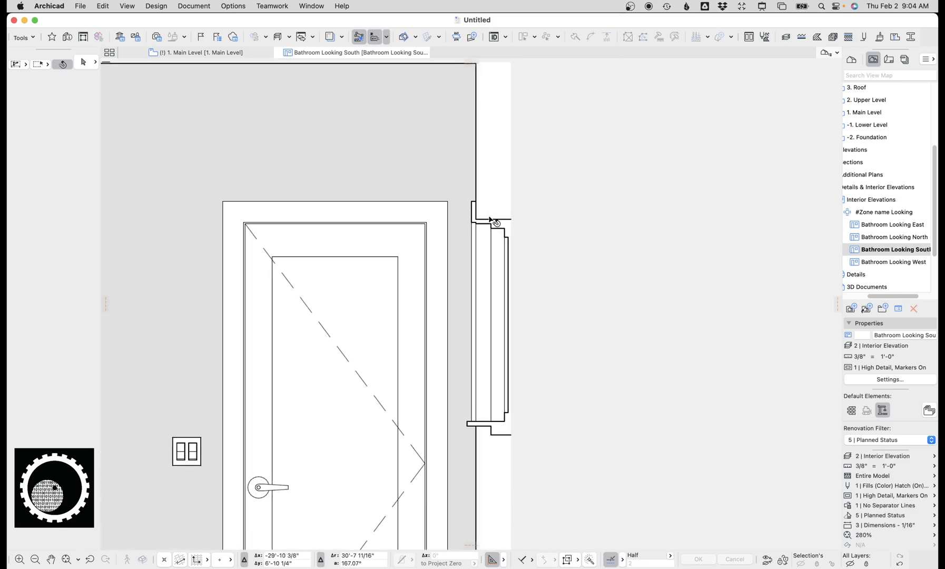
{"action": "scroll", "coordinate": [418, 232], "scroll_direction": "up", "scroll_amount": 2}
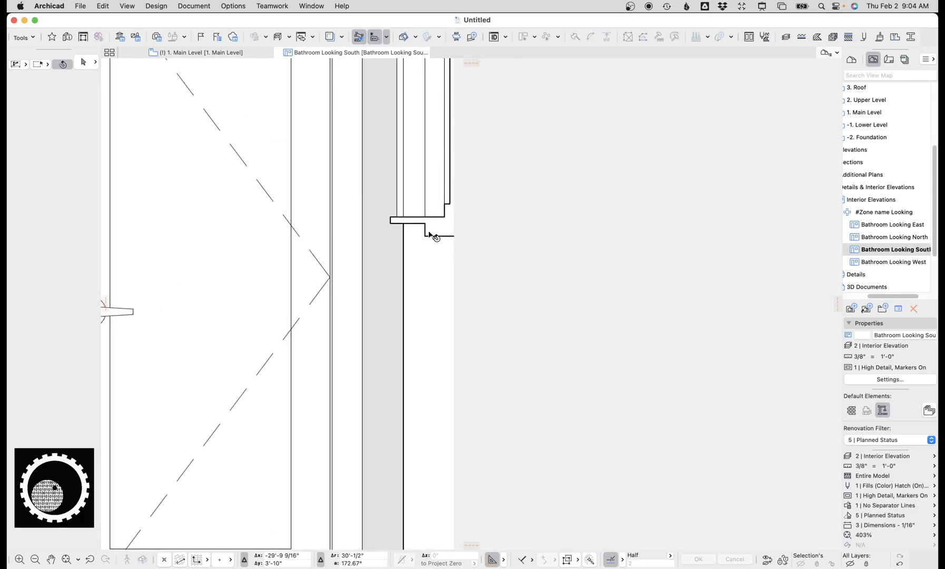
Apply the Masking Fill favorite and draw a masking fill over the cut lines below the window sill, extending past the wall's outer edge
{"action": "key", "text": "f"}
{"action": "left_click", "coordinate": [97, 63]}
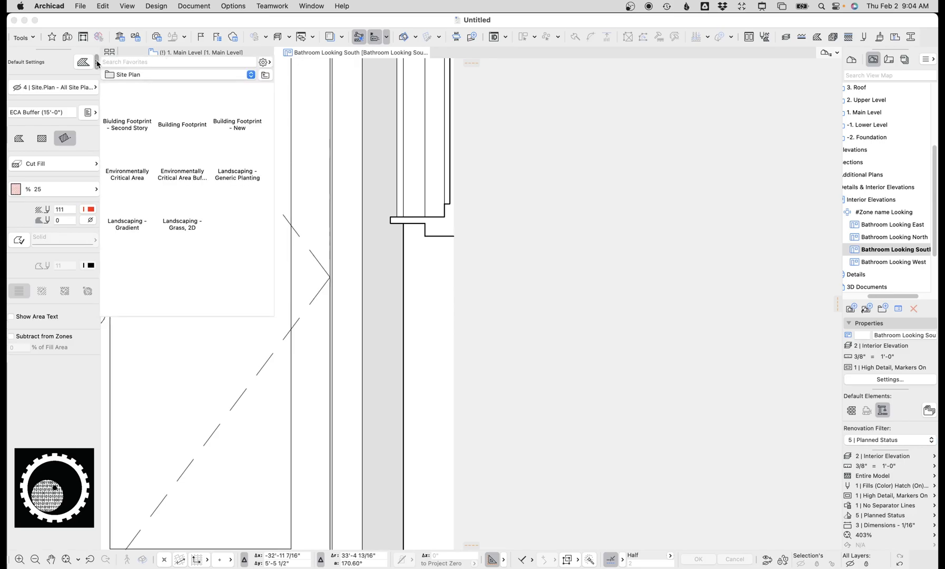
{"action": "left_click", "coordinate": [151, 60]}
{"action": "type", "text": "mask"}
{"action": "double_click", "coordinate": [127, 94]}
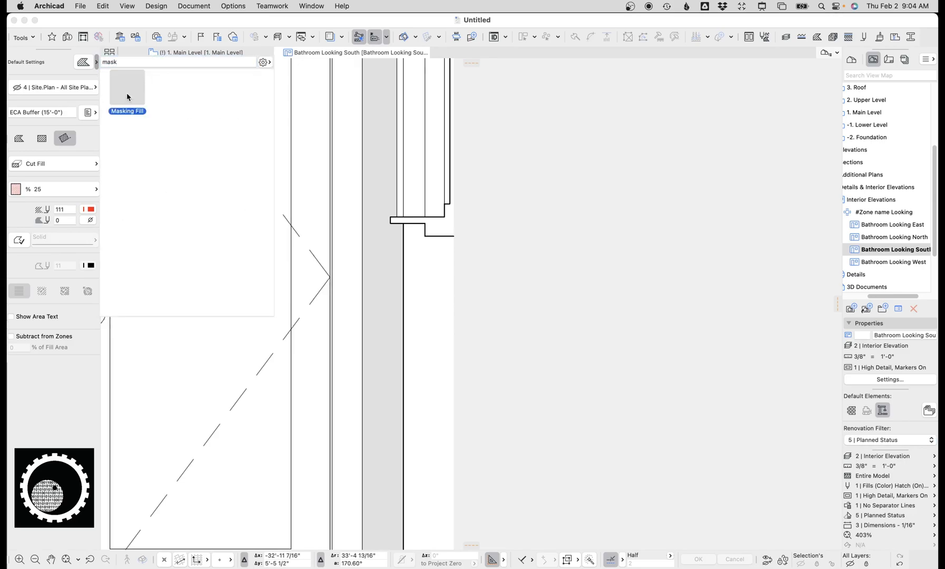
{"action": "scroll", "coordinate": [316, 215], "scroll_direction": "up", "scroll_amount": 6}
{"action": "middle_click_drag", "start_coordinate": [413, 215], "coordinate": [213, 185]}
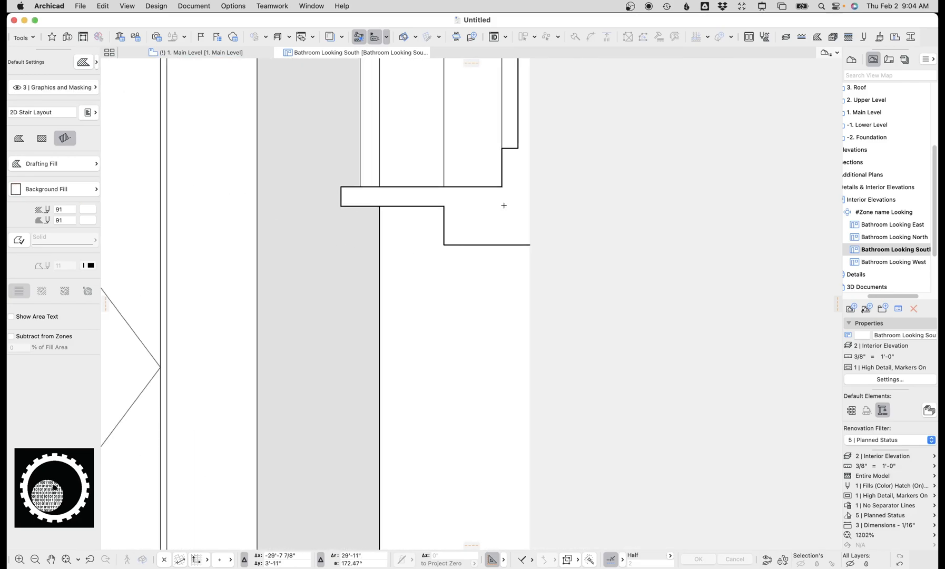
{"action": "left_click", "coordinate": [564, 196]}
{"action": "left_click", "coordinate": [381, 199]}
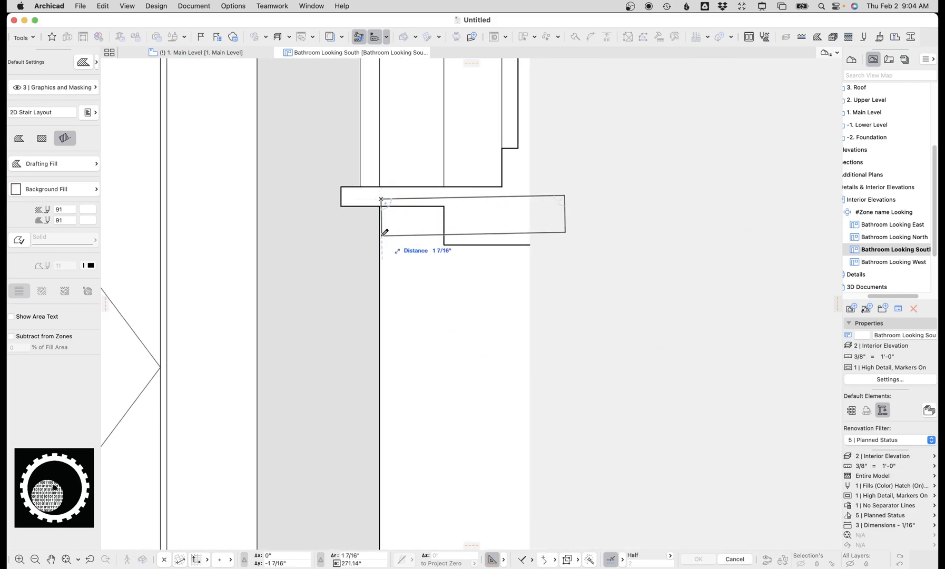
{"action": "left_click", "coordinate": [390, 284]}
Draw a masking fill over the wall's cut lines behind the head trim above the window
{"action": "scroll", "coordinate": [439, 327], "scroll_direction": "down", "scroll_amount": 8}
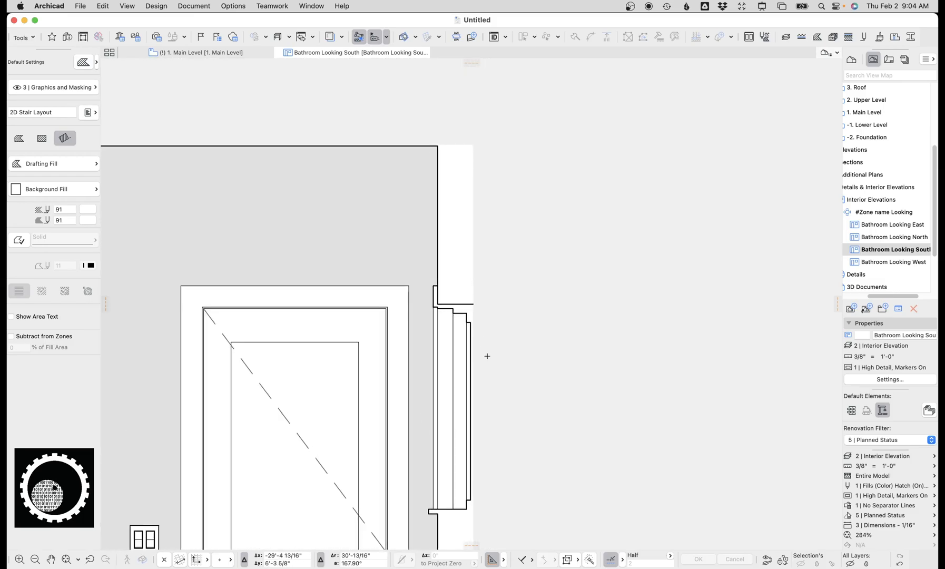
{"action": "scroll", "coordinate": [486, 346], "scroll_direction": "up", "scroll_amount": 8}
{"action": "left_click", "coordinate": [308, 155]}
{"action": "scroll", "coordinate": [309, 154], "scroll_direction": "up", "scroll_amount": 5}
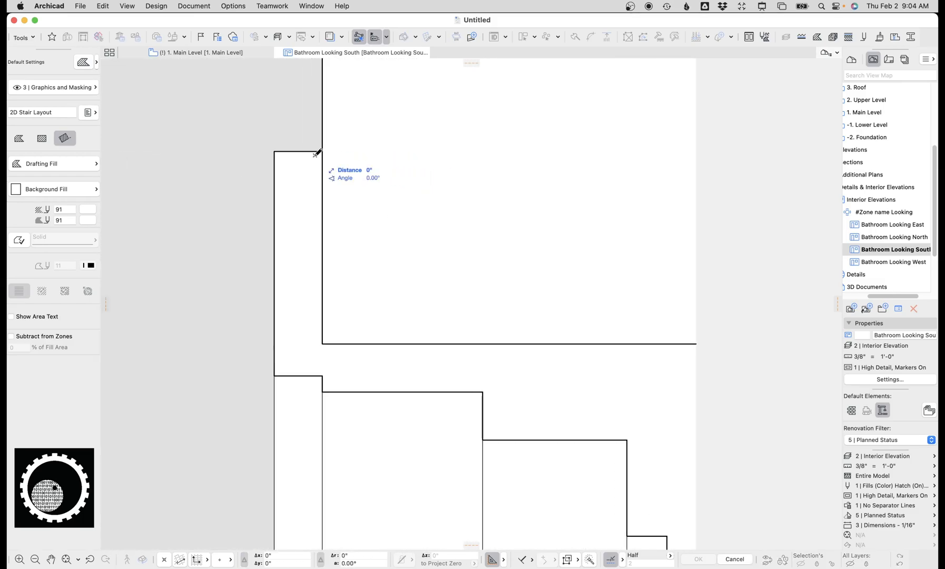
{"action": "left_click", "coordinate": [735, 360]}
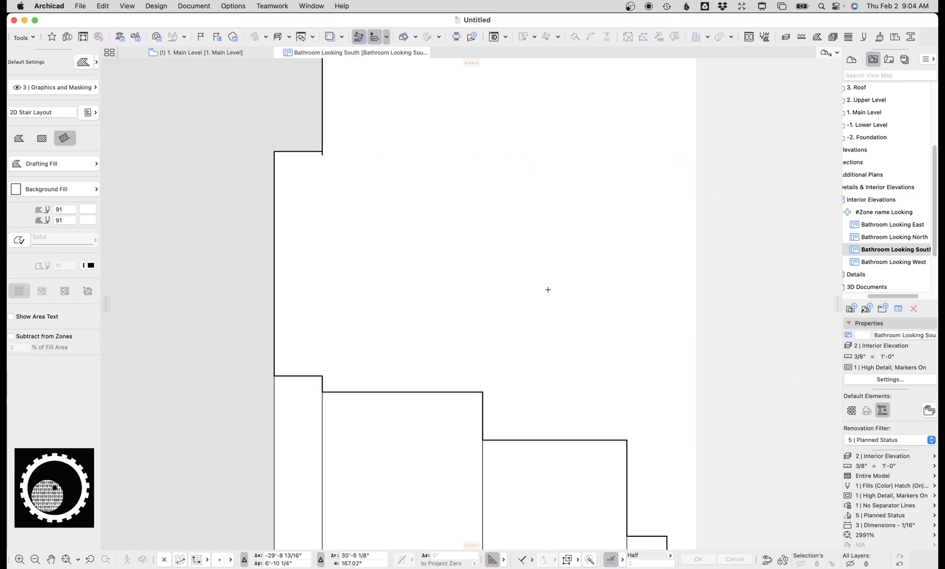
{"action": "scroll", "coordinate": [553, 292], "scroll_direction": "down", "scroll_amount": 15}
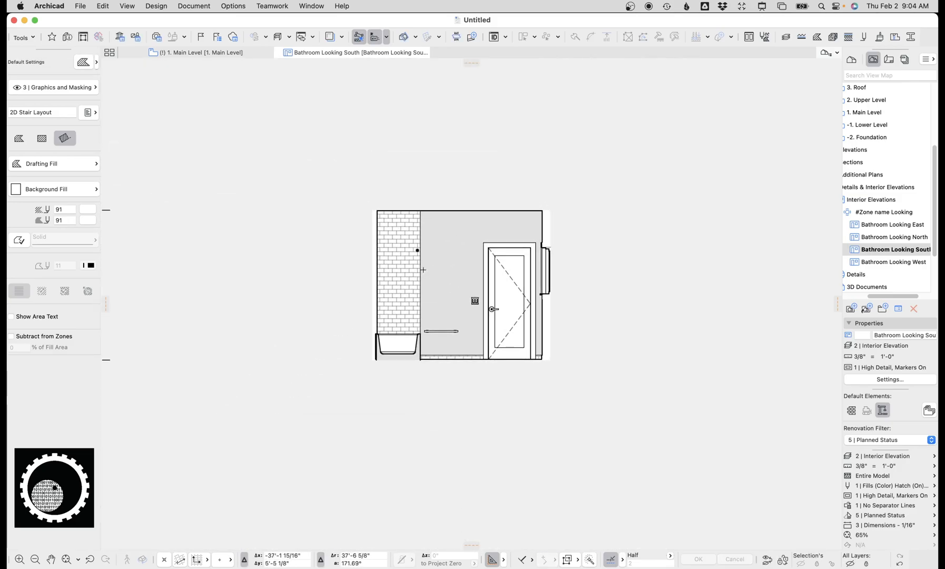
Set the handrail height of the towel bar railing to 4'
{"action": "scroll", "coordinate": [423, 270], "scroll_direction": "up", "scroll_amount": 2}
{"action": "left_click", "coordinate": [467, 358]}
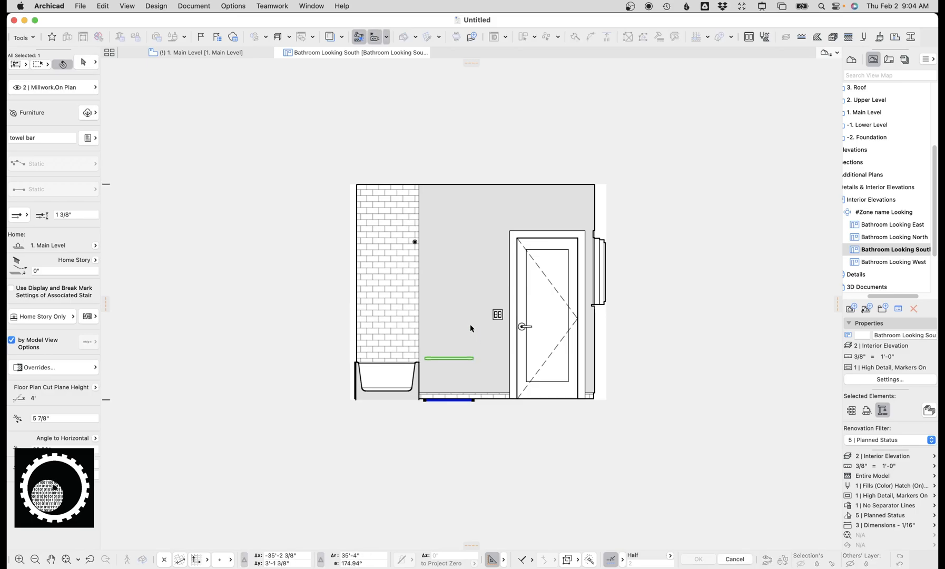
{"action": "scroll", "coordinate": [471, 359], "scroll_direction": "up", "scroll_amount": 4}
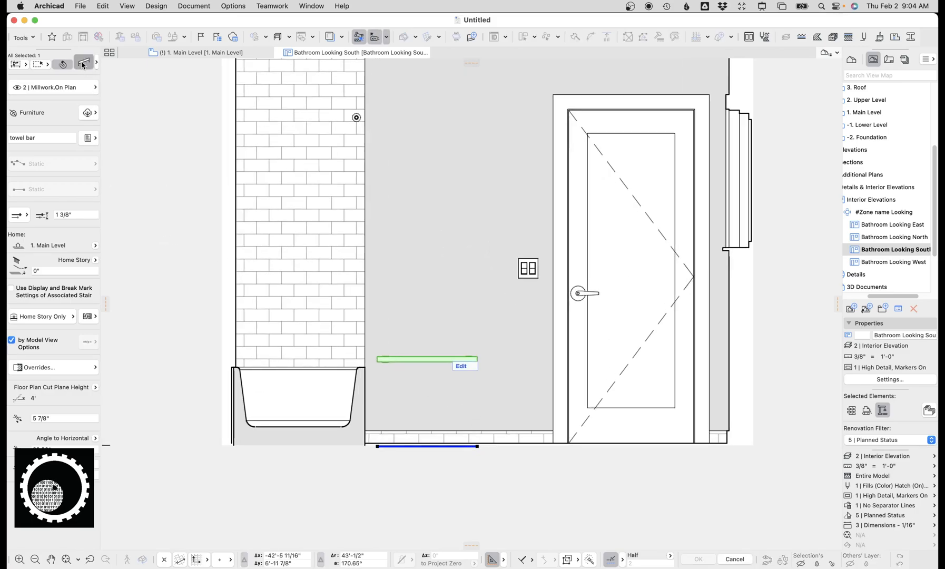
{"action": "key", "text": "super+t"}
{"action": "left_click", "coordinate": [349, 98]}
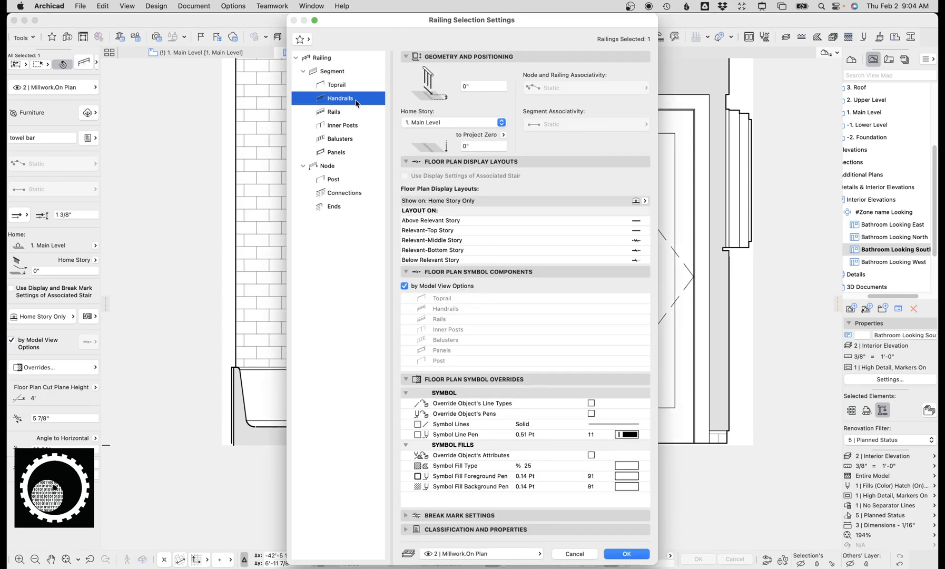
{"action": "left_click_drag", "start_coordinate": [475, 197], "coordinate": [394, 196]}
{"action": "type", "text": "4"}
{"action": "key", "text": "Return"}
{"action": "key", "text": "Escape"}
Label the door in the Bathroom Looking South elevation with an NCS Indicator 26 tag
{"action": "scroll", "coordinate": [429, 258], "scroll_direction": "down", "scroll_amount": 2}
{"action": "middle_click_drag", "start_coordinate": [429, 258], "coordinate": [396, 280]}
{"action": "scroll", "coordinate": [447, 281], "scroll_direction": "up", "scroll_amount": 1}
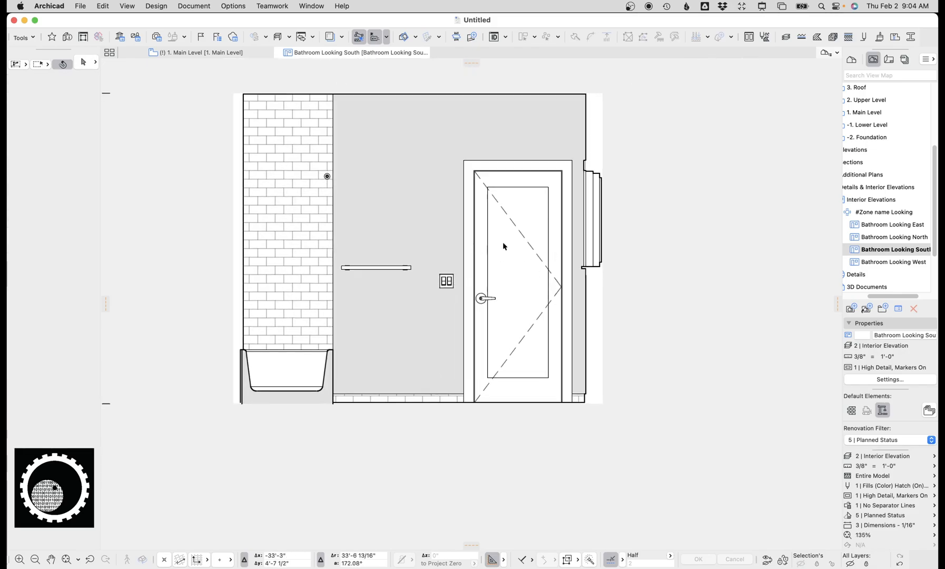
{"action": "left_click", "coordinate": [553, 237]}
{"action": "key", "text": "Escape"}
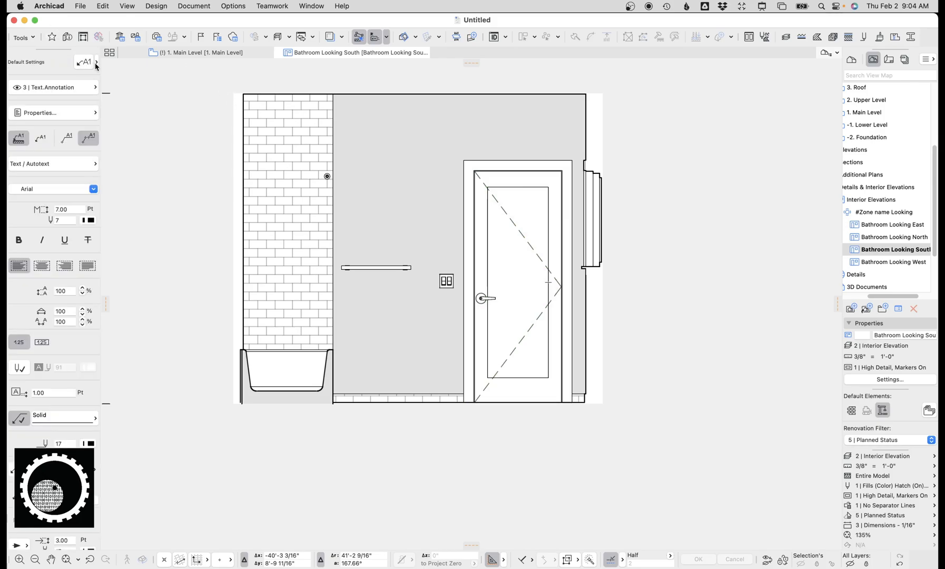
{"action": "left_click", "coordinate": [97, 63]}
{"action": "double_click", "coordinate": [231, 198]}
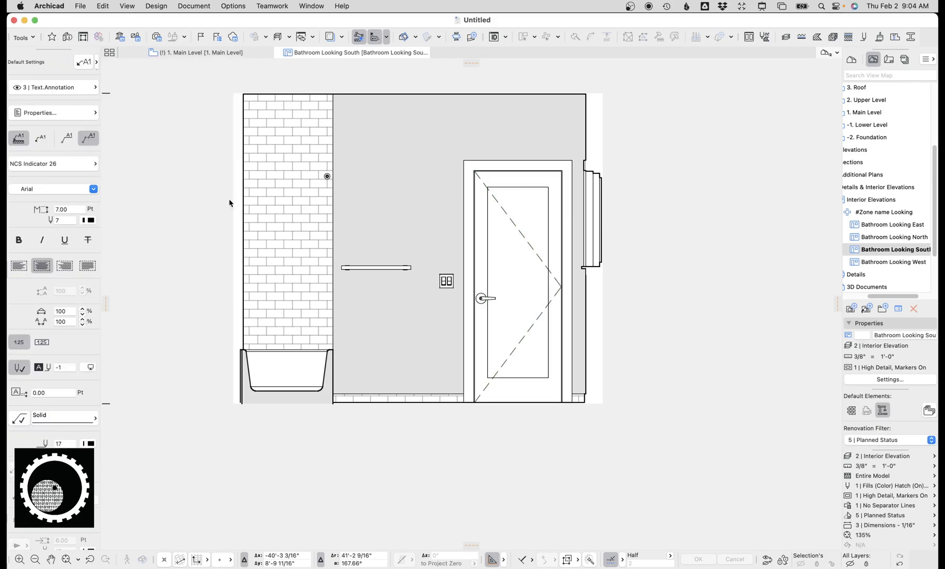
{"action": "left_click", "coordinate": [531, 236]}
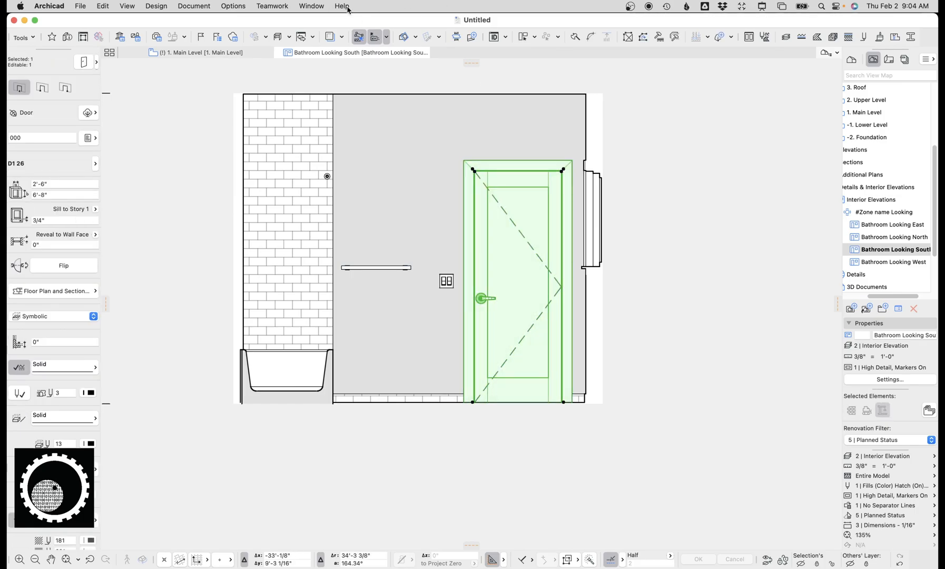
{"action": "left_click", "coordinate": [737, 276]}
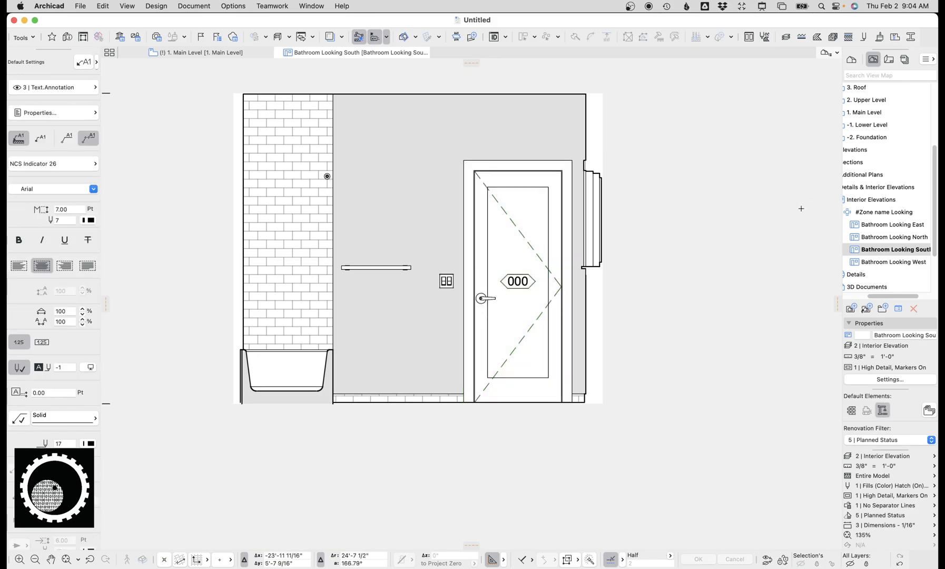
Open the Bathroom Looking West elevation and add an ID tag label to the window above the vanity
{"action": "double_click", "coordinate": [891, 237]}
{"action": "double_click", "coordinate": [887, 225]}
{"action": "left_click", "coordinate": [892, 254]}
{"action": "double_click", "coordinate": [890, 262]}
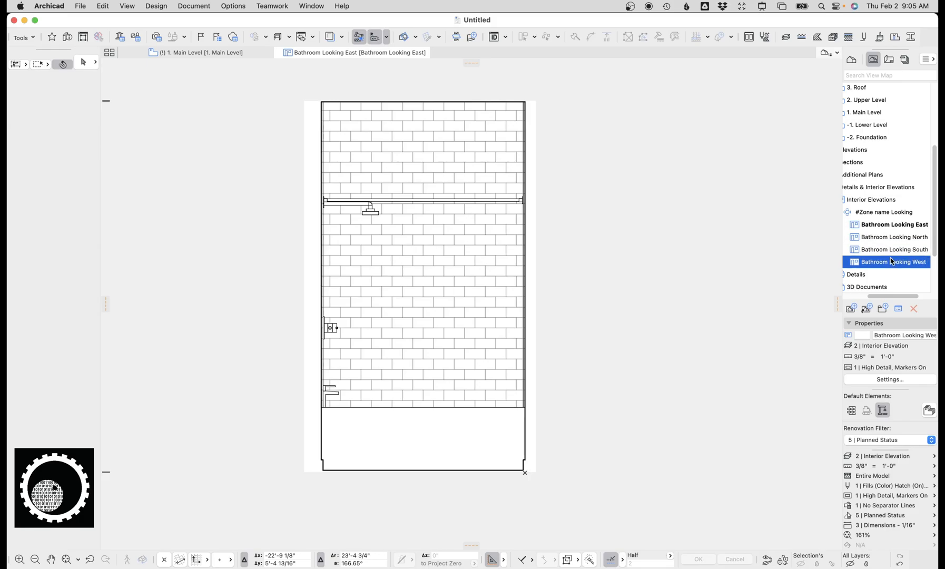
{"action": "left_click", "coordinate": [480, 252]}
{"action": "key", "text": "super+l"}
{"action": "left_click", "coordinate": [664, 243]}
{"action": "scroll", "coordinate": [664, 232], "scroll_direction": "down", "scroll_amount": 3}
{"action": "middle_click_drag", "start_coordinate": [665, 223], "coordinate": [636, 198]}
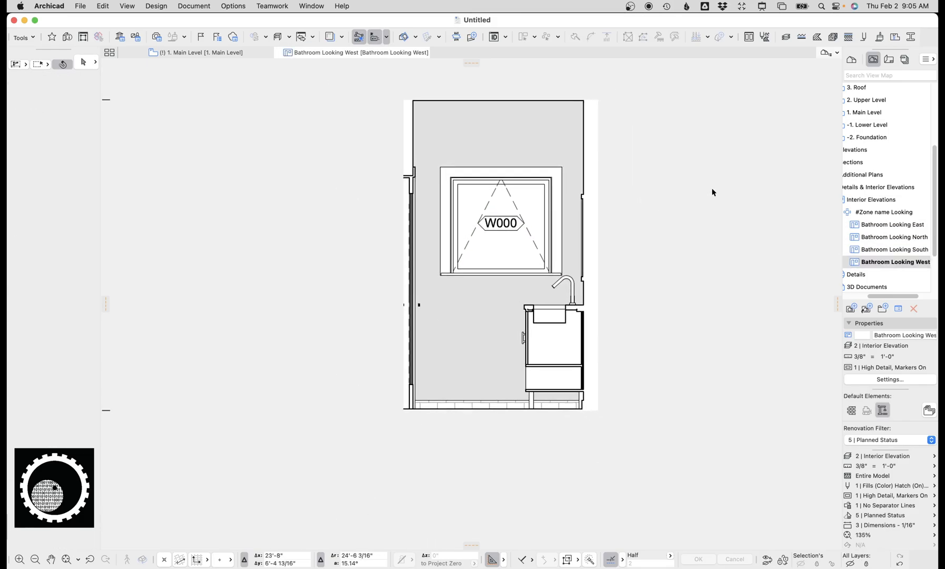
Check the other bathroom interior elevations, ending with Bathroom Looking East, and return to the Main Level plan
{"action": "double_click", "coordinate": [888, 250]}
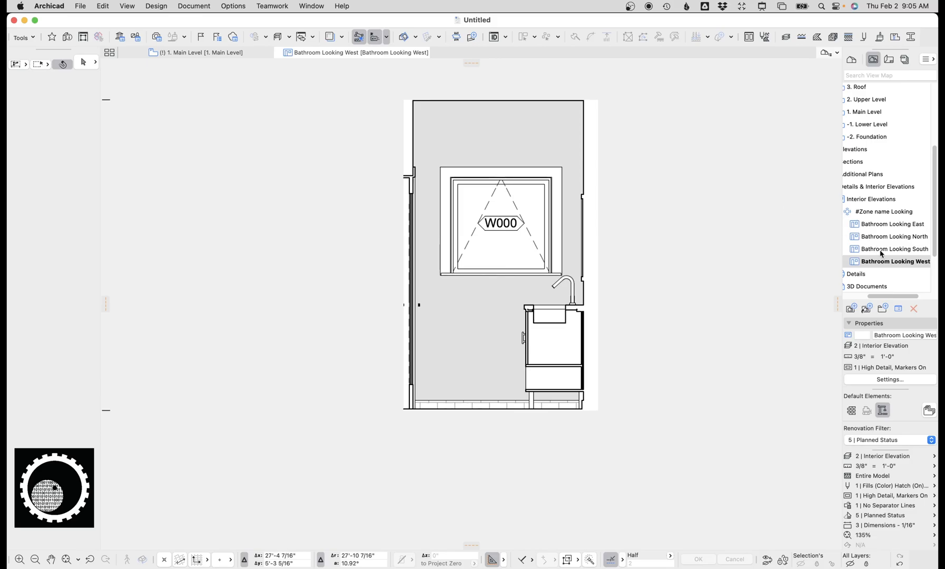
{"action": "left_click", "coordinate": [881, 237]}
{"action": "double_click", "coordinate": [880, 225]}
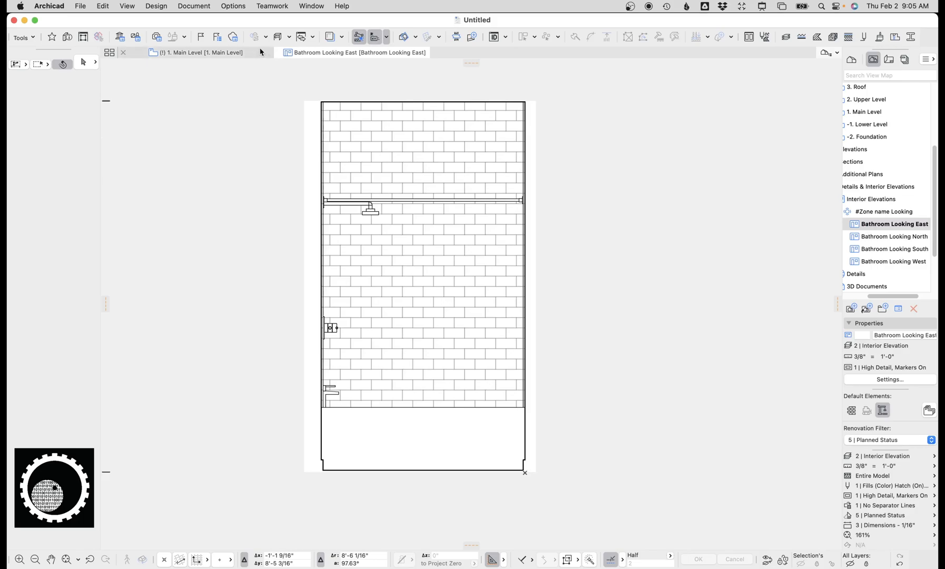
{"action": "left_click", "coordinate": [239, 54]}
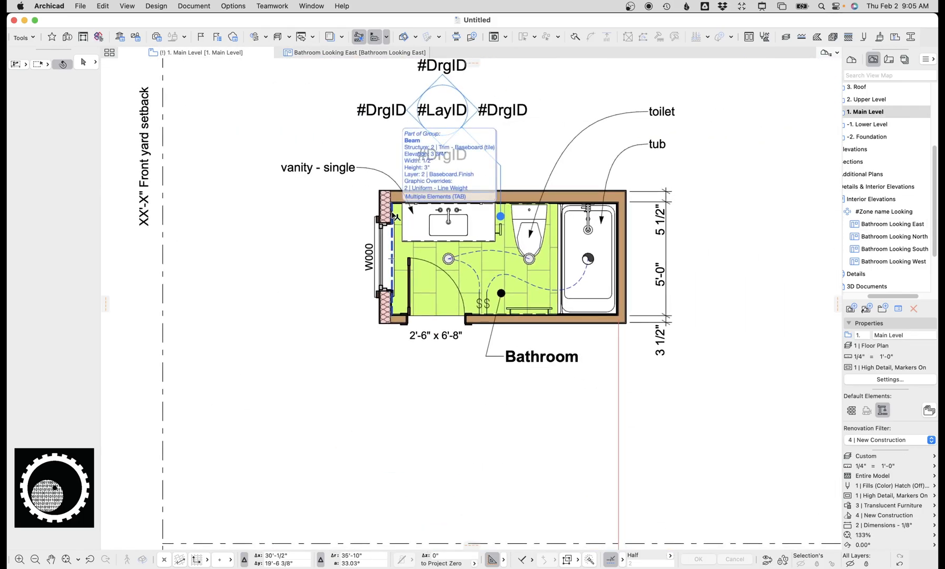
{"action": "scroll", "coordinate": [606, 178], "scroll_direction": "down", "scroll_amount": 5}
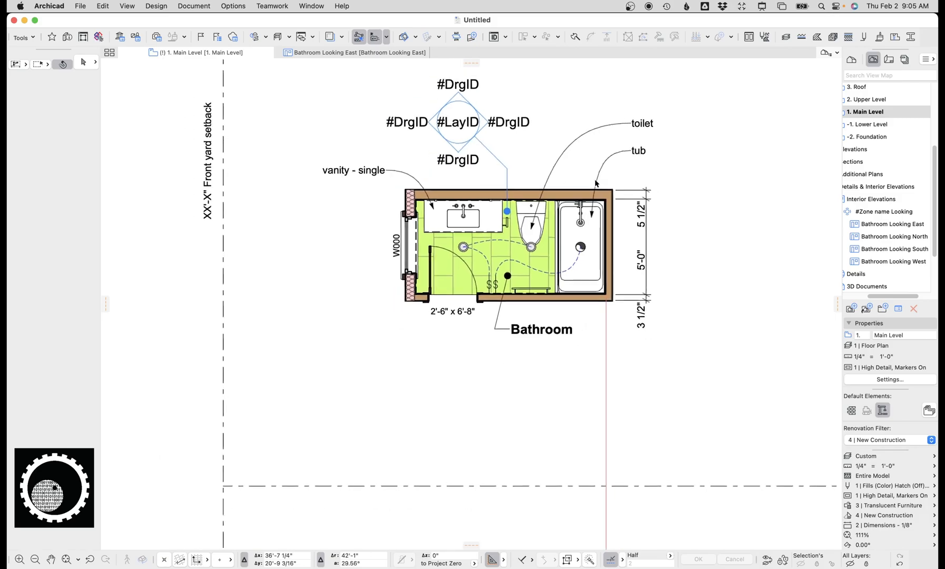
Inspect the bathroom model in 3D from outside and inside, including the shower, towel bar, door and recessed lights above the ceiling
{"action": "key", "text": "F3"}
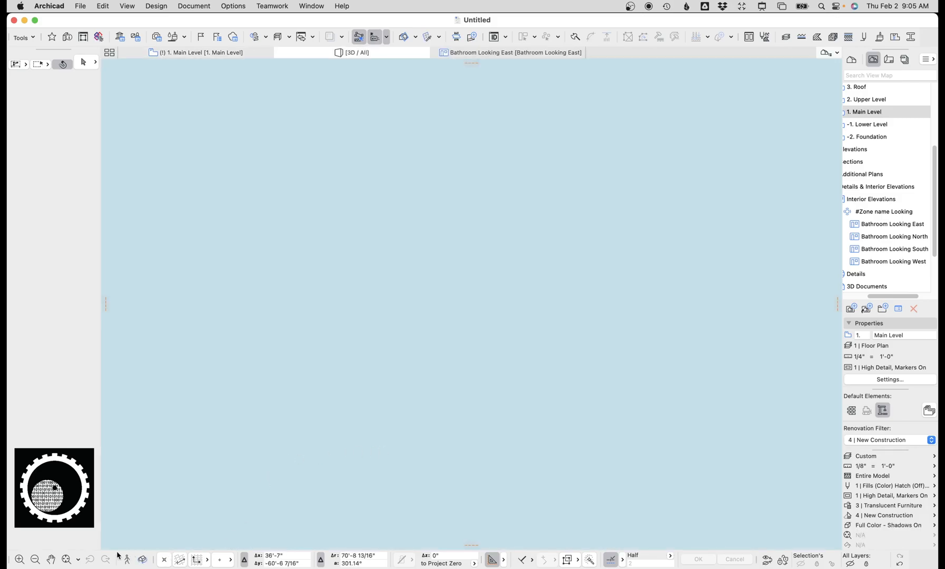
{"action": "left_click", "coordinate": [66, 560]}
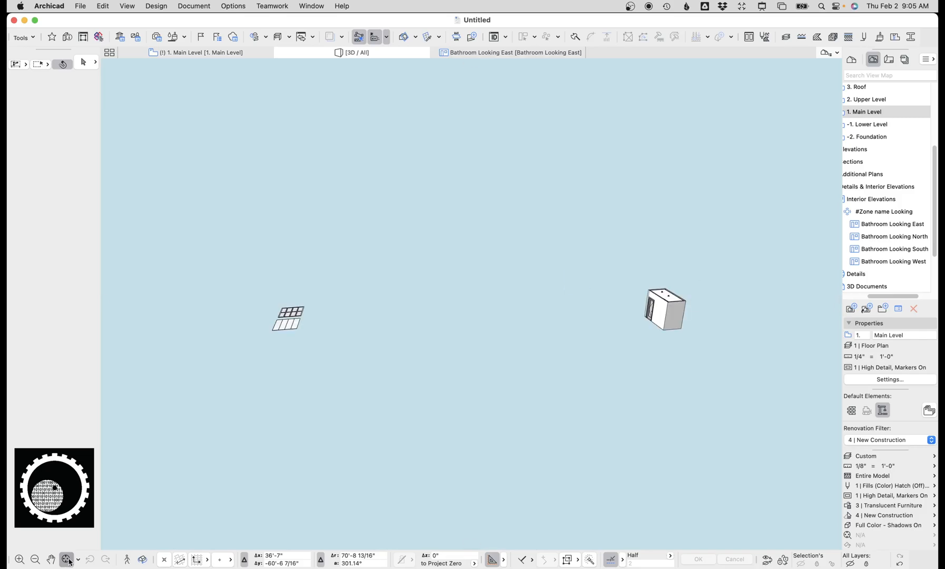
{"action": "key", "text": "o"}
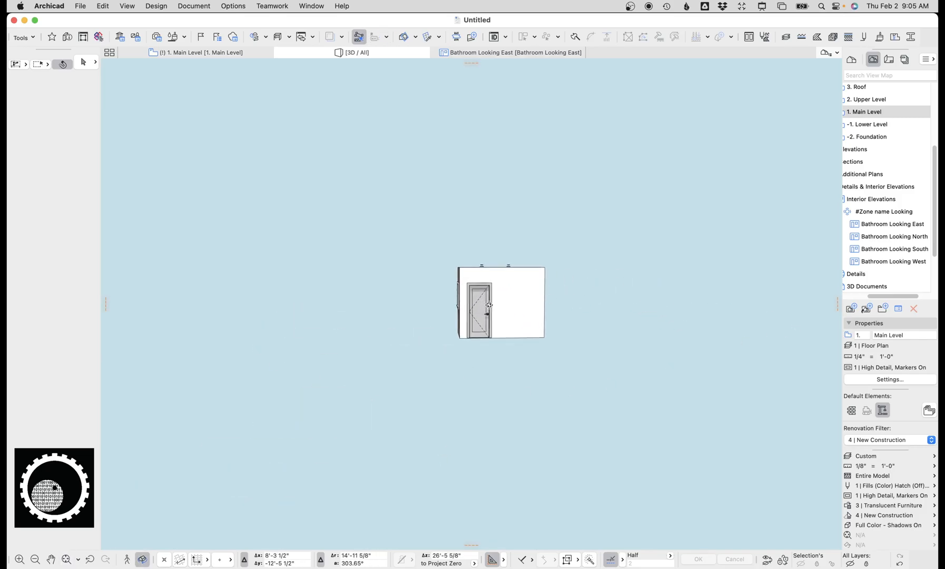
{"action": "scroll", "coordinate": [489, 305], "scroll_direction": "up", "scroll_amount": 10}
{"action": "scroll", "coordinate": [464, 329], "scroll_direction": "down", "scroll_amount": 5}
{"action": "scroll", "coordinate": [461, 332], "scroll_direction": "up", "scroll_amount": 3}
{"action": "scroll", "coordinate": [458, 337], "scroll_direction": "down", "scroll_amount": 3}
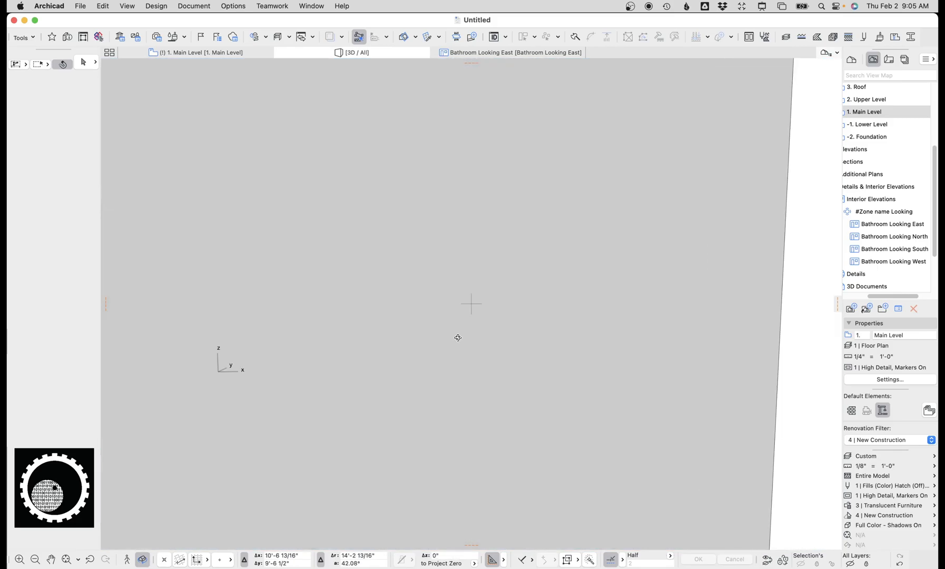
{"action": "scroll", "coordinate": [455, 338], "scroll_direction": "down", "scroll_amount": 4}
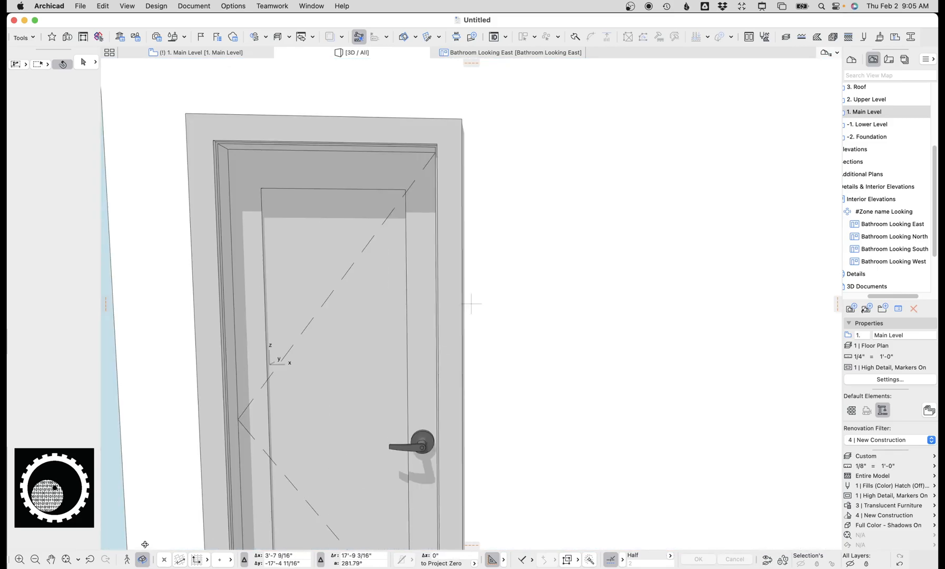
{"action": "key", "text": "Up"}
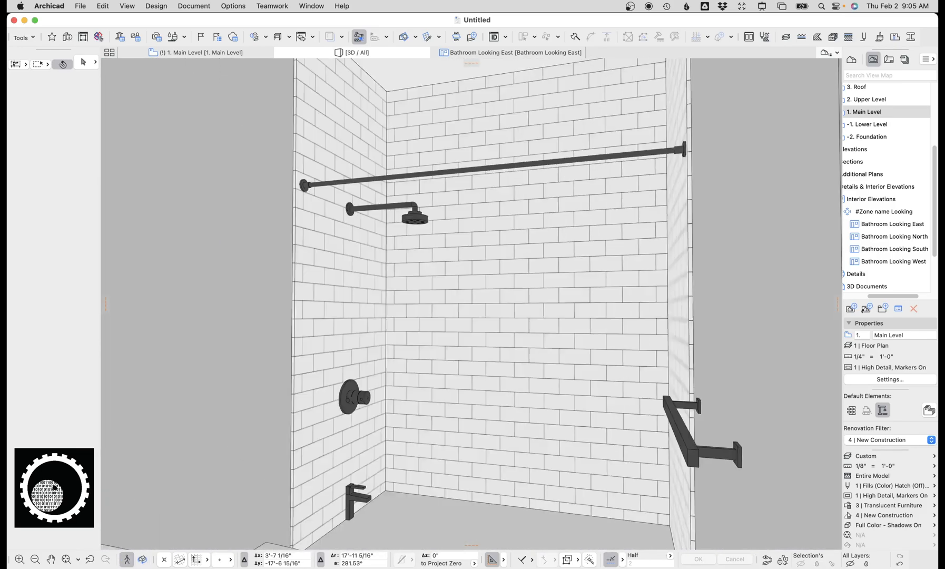
{"action": "key", "text": "Left"}
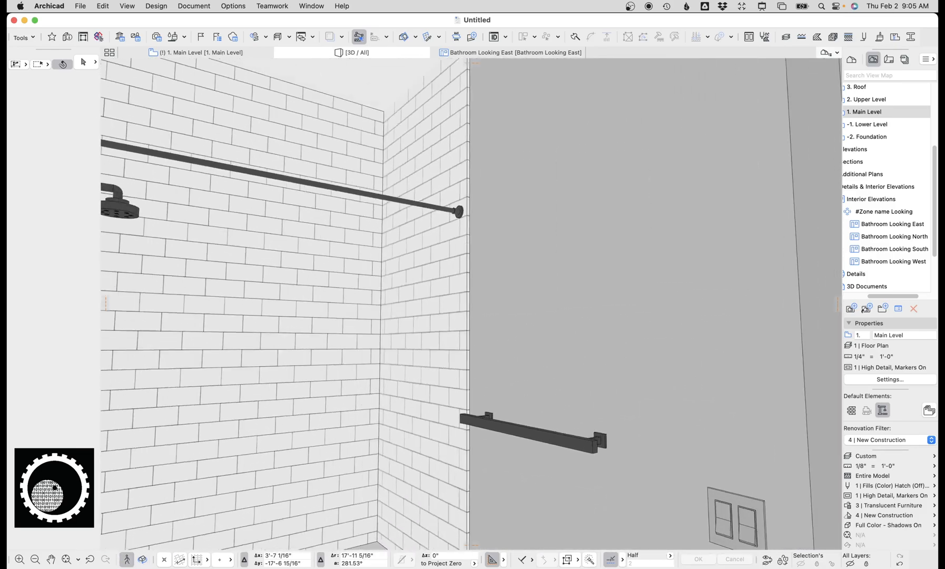
{"action": "key", "text": "Down"}
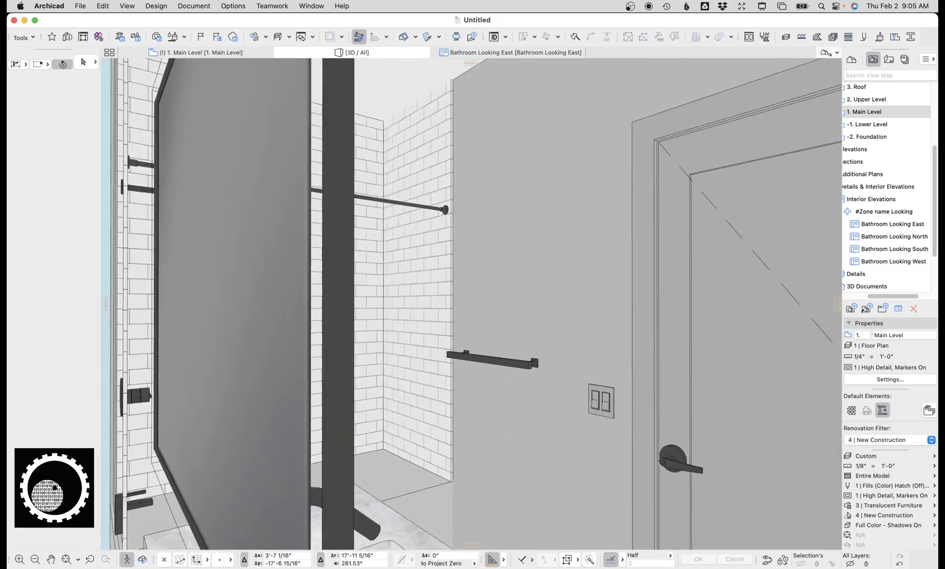
{"action": "key", "text": "Down"}
{"action": "key", "text": "Page_Up"}
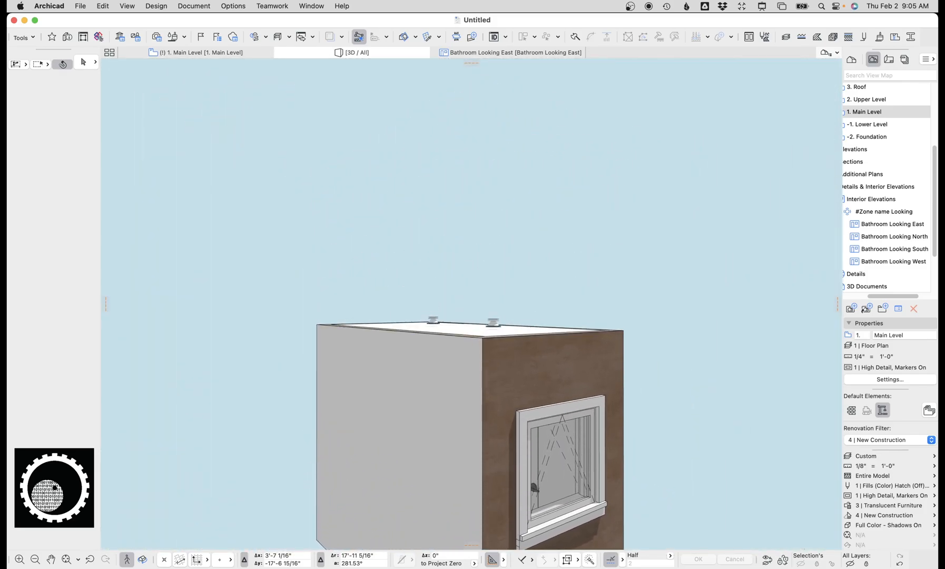
Lower the two recessed can light fixtures above the bathroom ceiling by 2'
{"action": "left_click", "coordinate": [433, 329]}
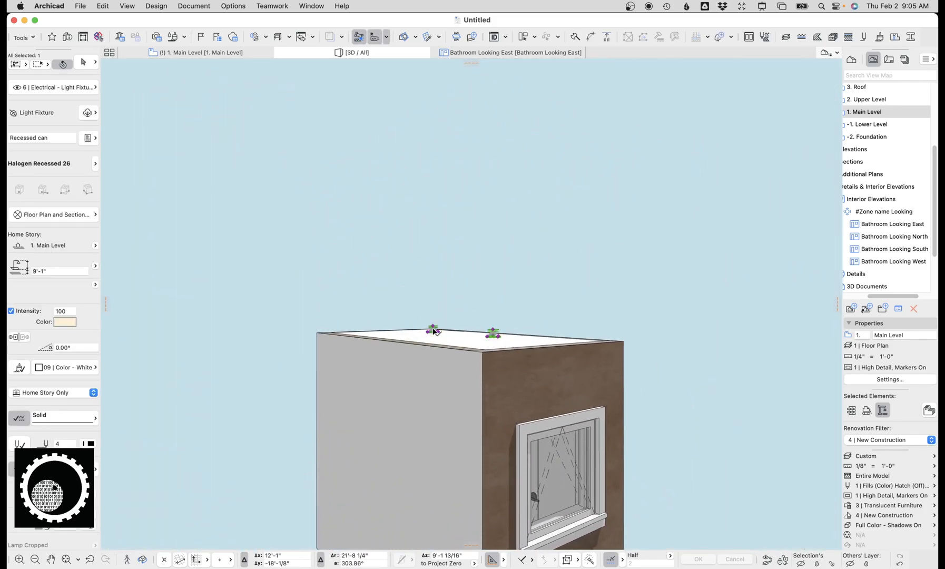
{"action": "key", "text": "super+9"}
{"action": "type", "text": "-"}
{"action": "type", "text": "2"}
{"action": "key", "text": "Return"}
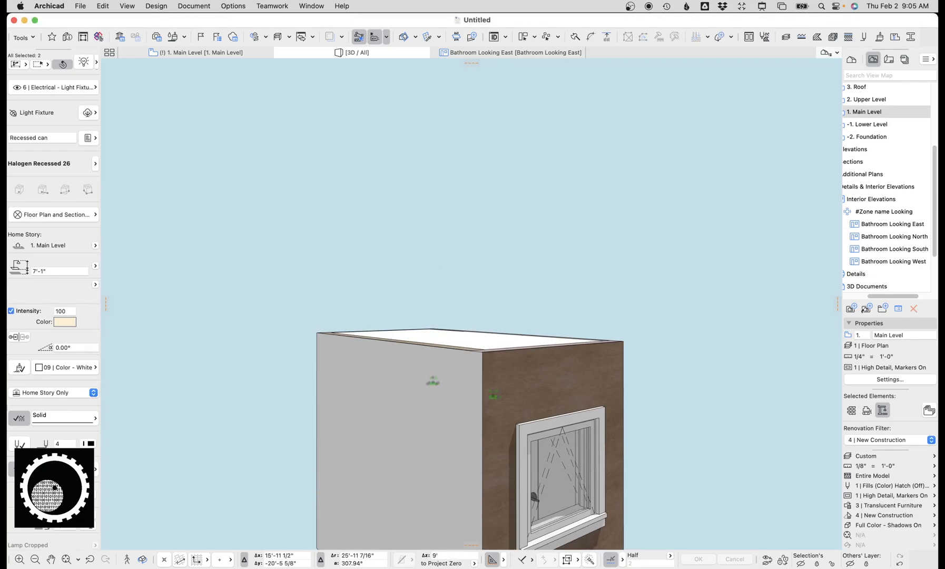
{"action": "left_click", "coordinate": [441, 147]}
In the Bathroom Looking North elevation, move both recessed lights straight up until their bottom edges align with the ceiling line
{"action": "left_click", "coordinate": [464, 53]}
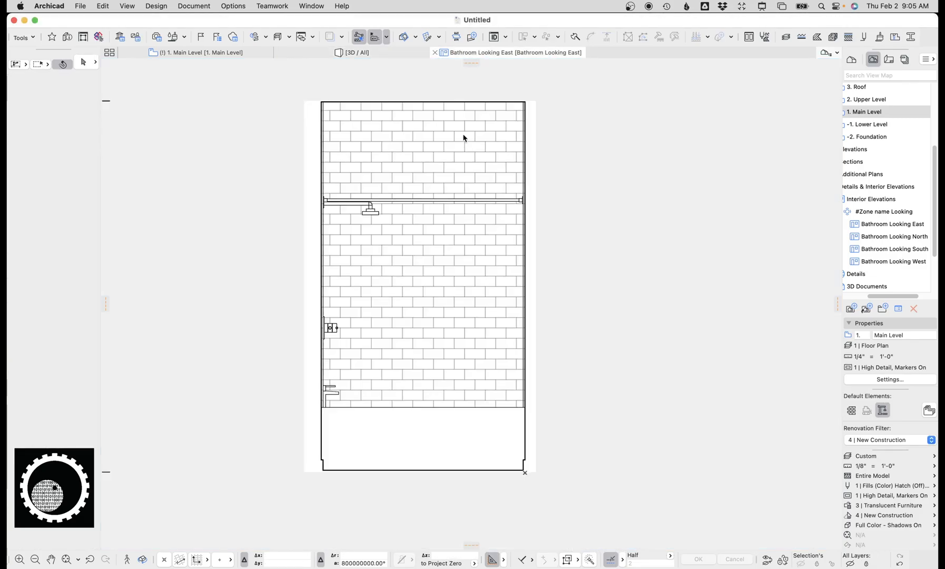
{"action": "double_click", "coordinate": [876, 235]}
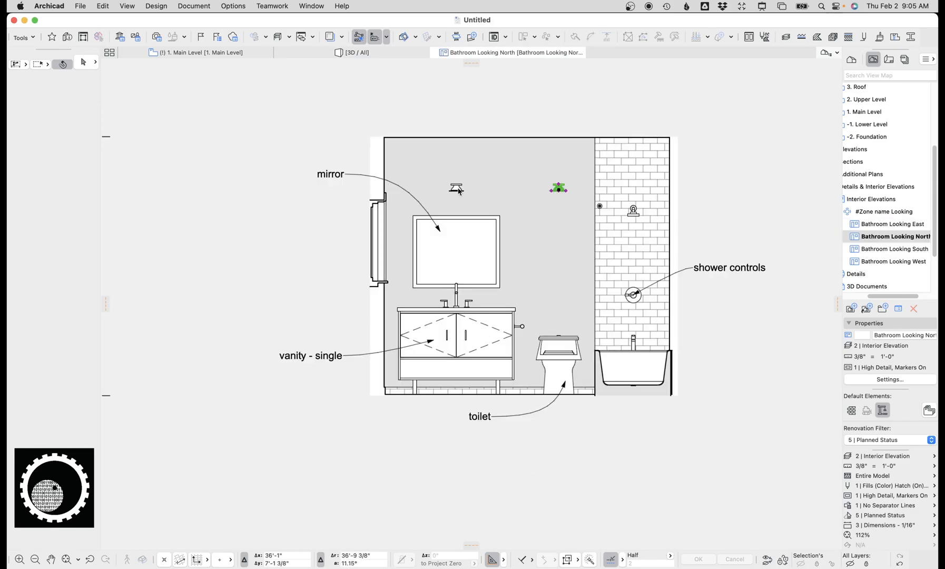
{"action": "left_click", "coordinate": [457, 189]}
{"action": "scroll", "coordinate": [459, 190], "scroll_direction": "up", "scroll_amount": 6}
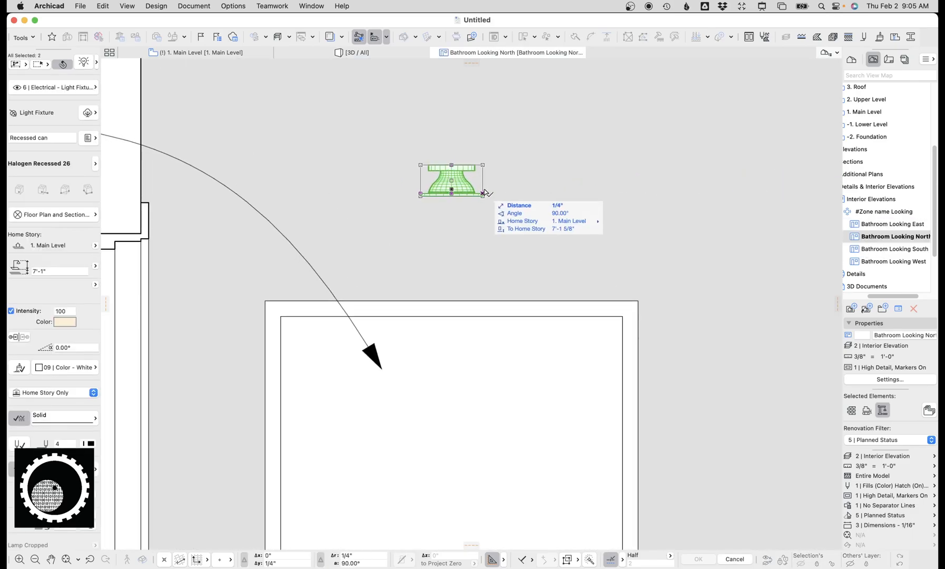
{"action": "middle_click_drag", "start_coordinate": [497, 162], "coordinate": [468, 391]}
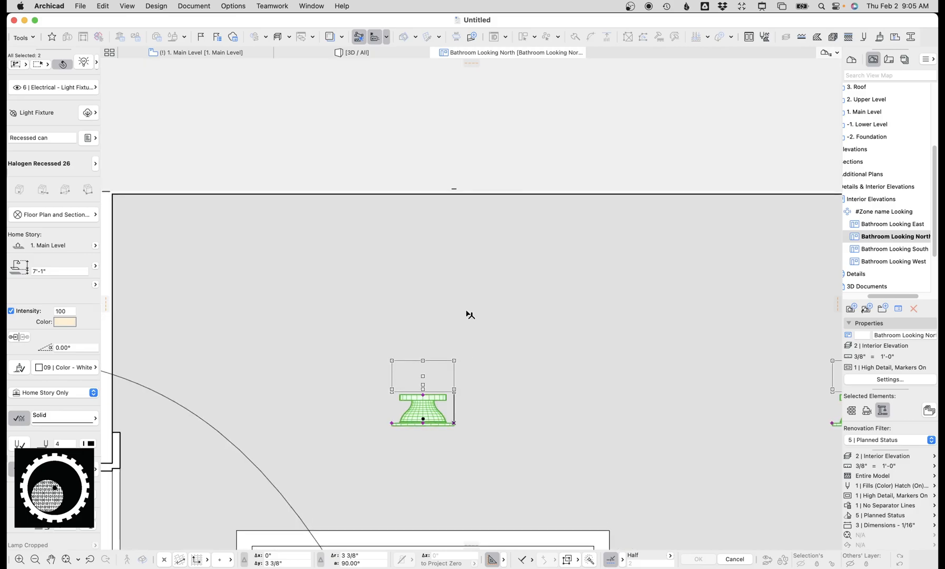
{"action": "left_click", "coordinate": [454, 194]}
{"action": "left_click", "coordinate": [500, 98]}
{"action": "scroll", "coordinate": [373, 111], "scroll_direction": "down", "scroll_amount": 6}
{"action": "middle_click_drag", "start_coordinate": [408, 173], "coordinate": [376, 183]}
Inspect the recessed lights from inside the bathroom in 3D, looking toward the shower and the window, and return to the Main Level plan
{"action": "left_click", "coordinate": [340, 53]}
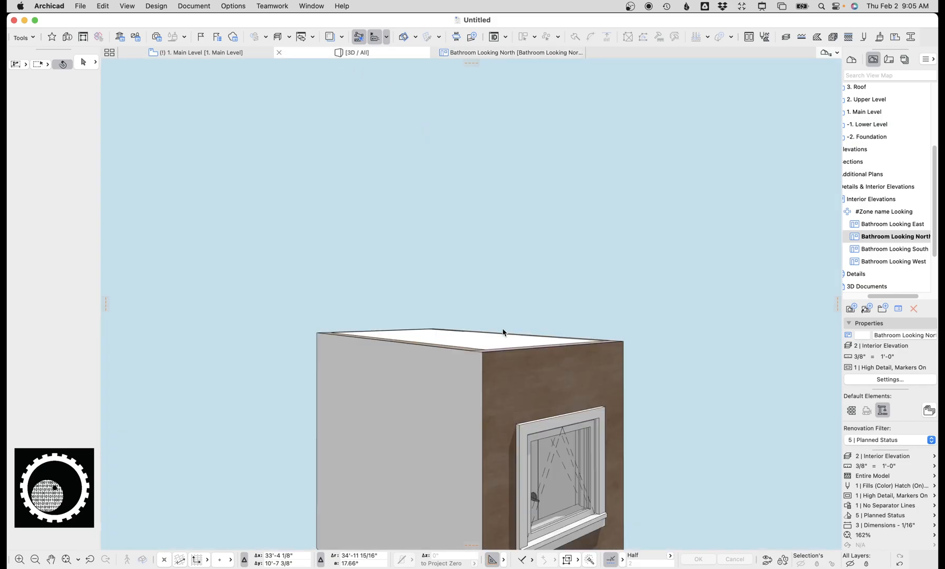
{"action": "middle_click_drag", "start_coordinate": [584, 482], "coordinate": [440, 290]}
{"action": "scroll", "coordinate": [364, 239], "scroll_direction": "up", "scroll_amount": 10}
{"action": "scroll", "coordinate": [358, 242], "scroll_direction": "down", "scroll_amount": 2}
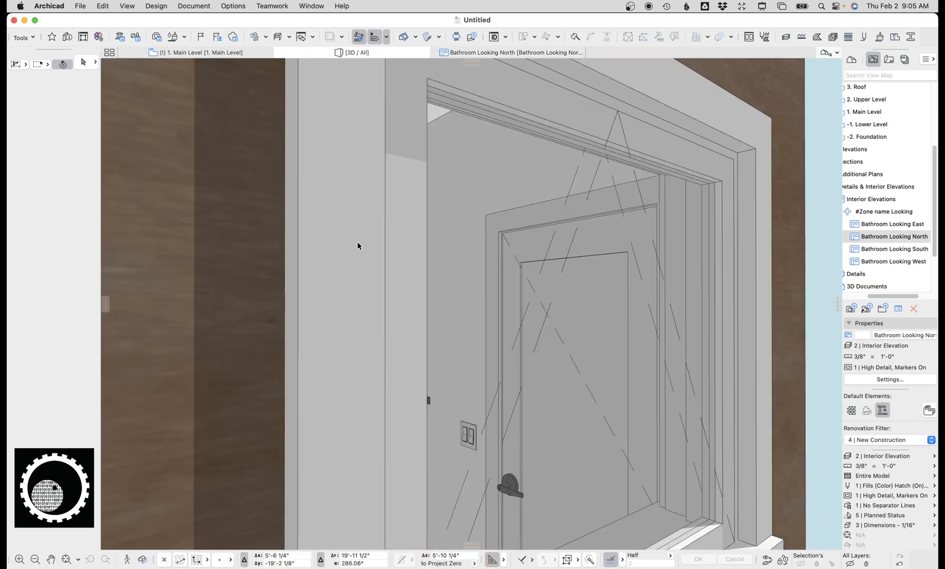
{"action": "scroll", "coordinate": [357, 246], "scroll_direction": "up", "scroll_amount": 3}
{"action": "left_click", "coordinate": [126, 559]}
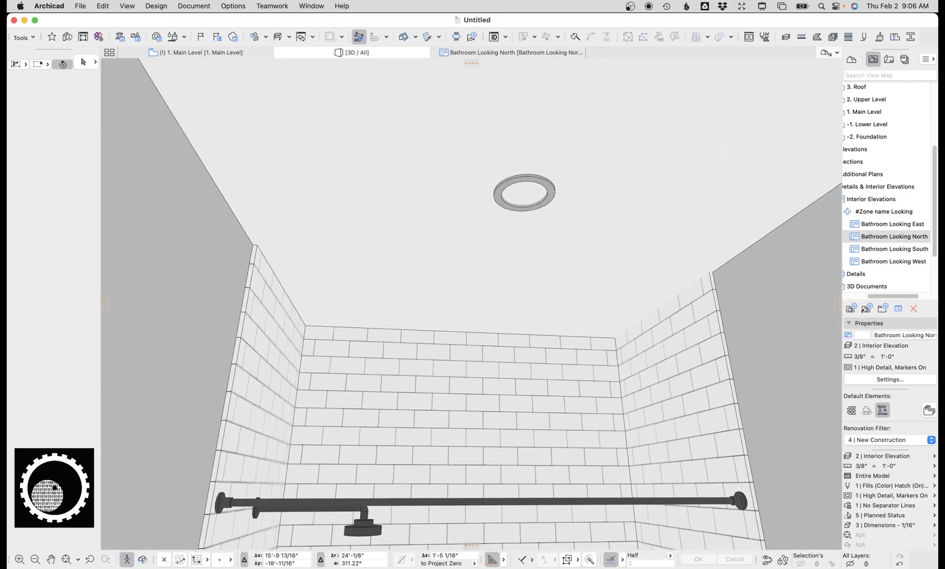
{"action": "key", "text": "Escape"}
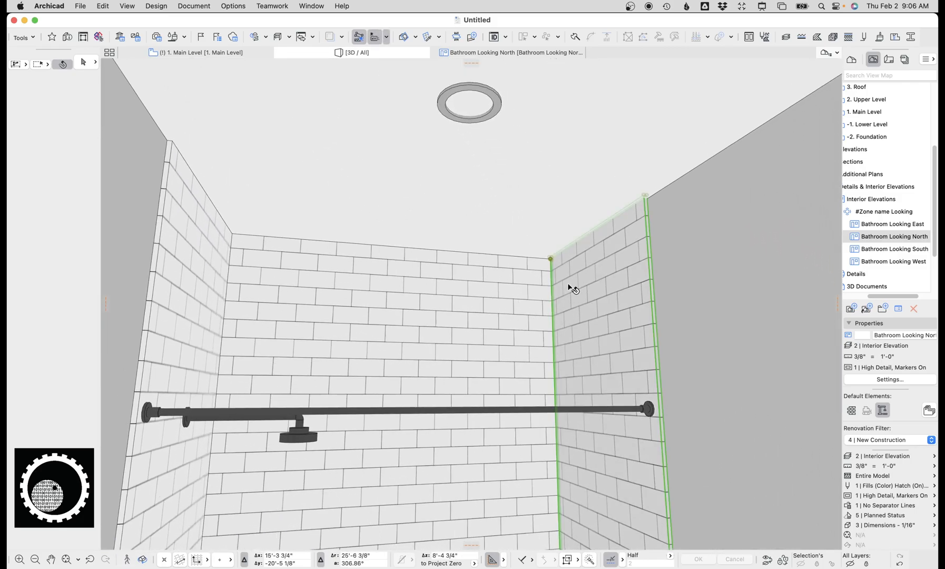
{"action": "left_click", "coordinate": [304, 285]}
{"action": "left_click", "coordinate": [301, 289], "text": "alt"}
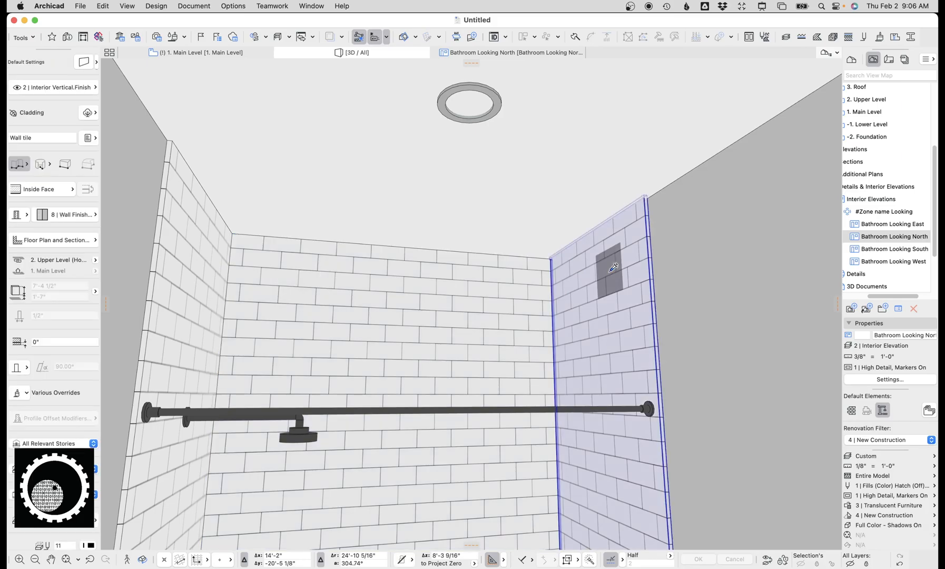
{"action": "key", "text": "Escape"}
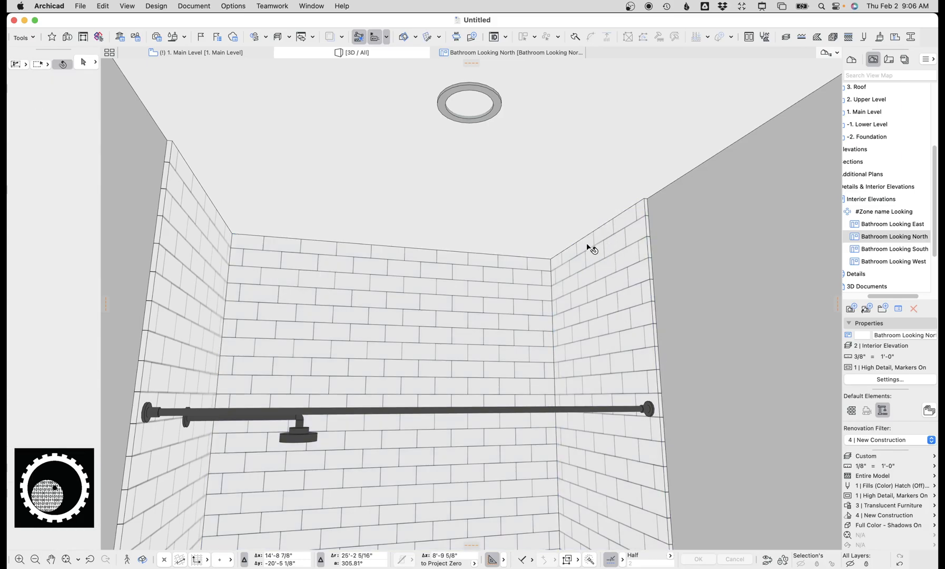
{"action": "left_click", "coordinate": [128, 559]}
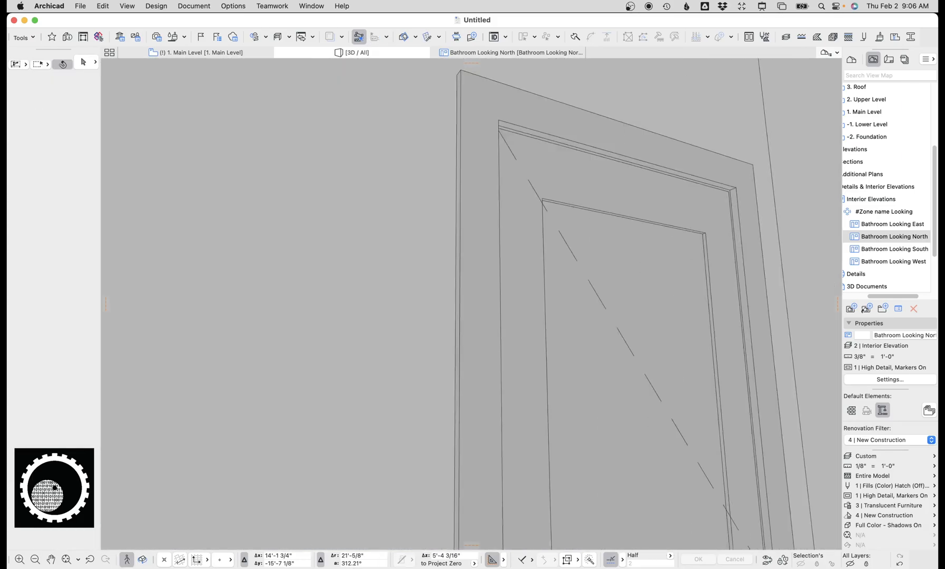
{"action": "key", "text": "Down"}
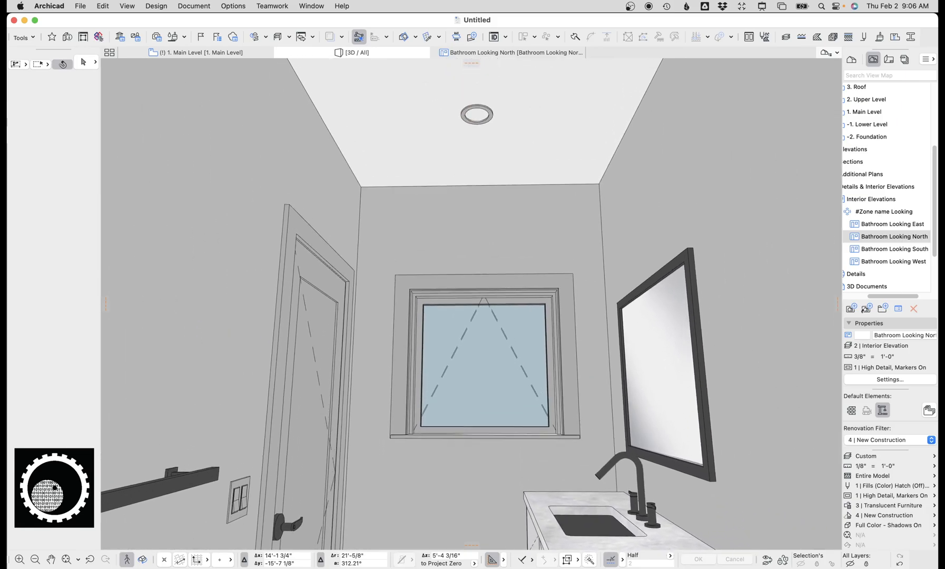
{"action": "left_click", "coordinate": [471, 304]}
{"action": "left_click", "coordinate": [213, 51]}
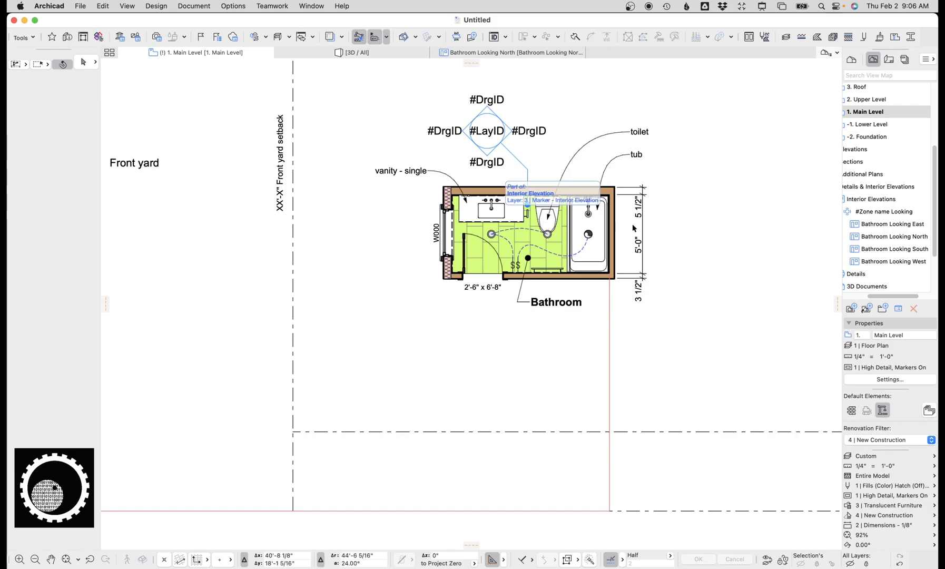
Open the A402 Main Level Interior Elevations layout from the A4 Interior Elevations subset of the layout book
{"action": "left_click", "coordinate": [890, 60]}
{"action": "scroll", "coordinate": [889, 158], "scroll_direction": "up", "scroll_amount": 5}
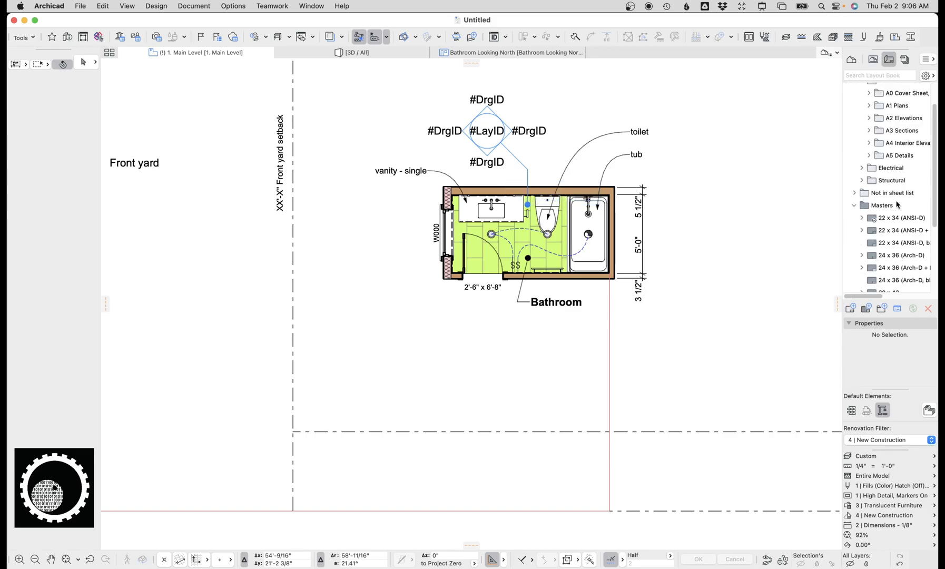
{"action": "left_click", "coordinate": [868, 155]}
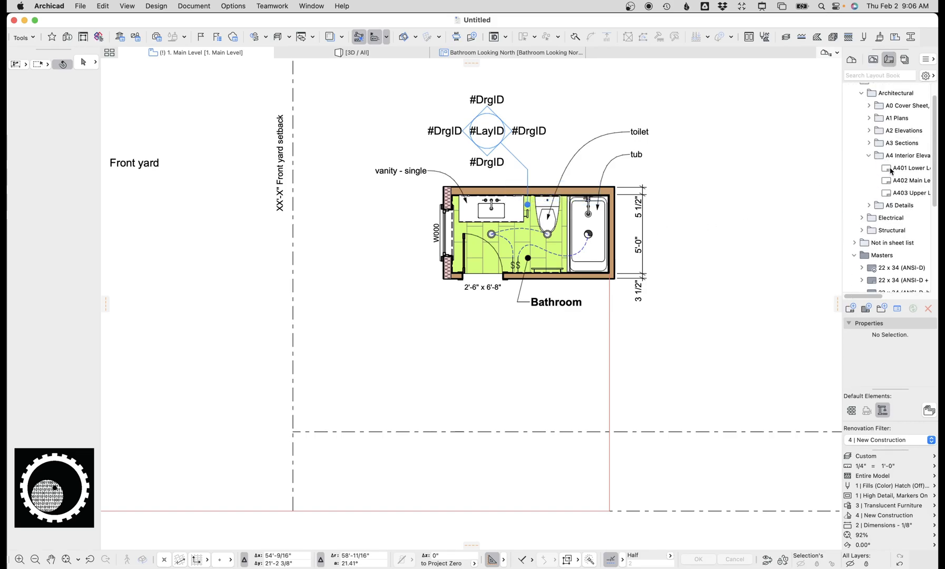
{"action": "double_click", "coordinate": [897, 169]}
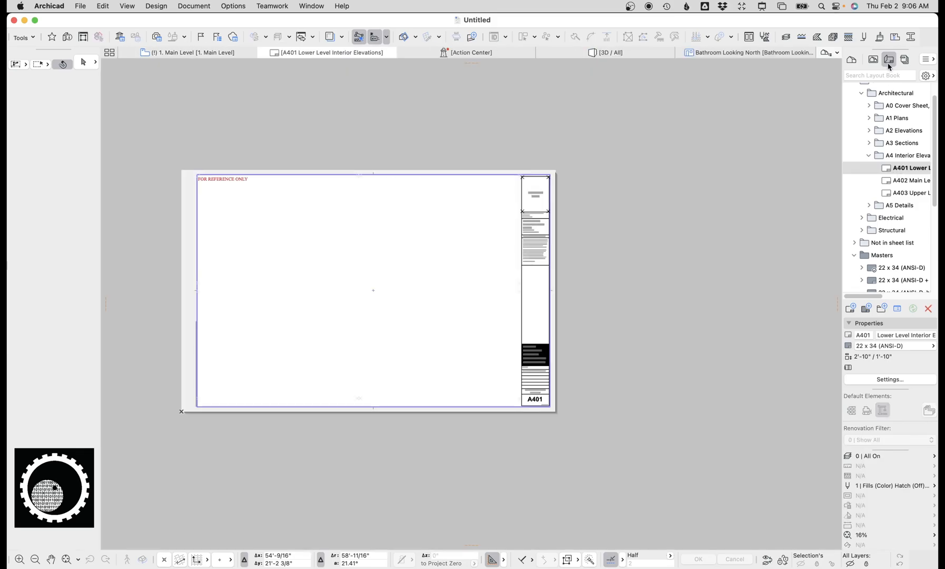
{"action": "double_click", "coordinate": [907, 182]}
Place the Bathroom Looking East, North, South and West views together as drawings on the A402 layout
{"action": "left_click", "coordinate": [873, 60]}
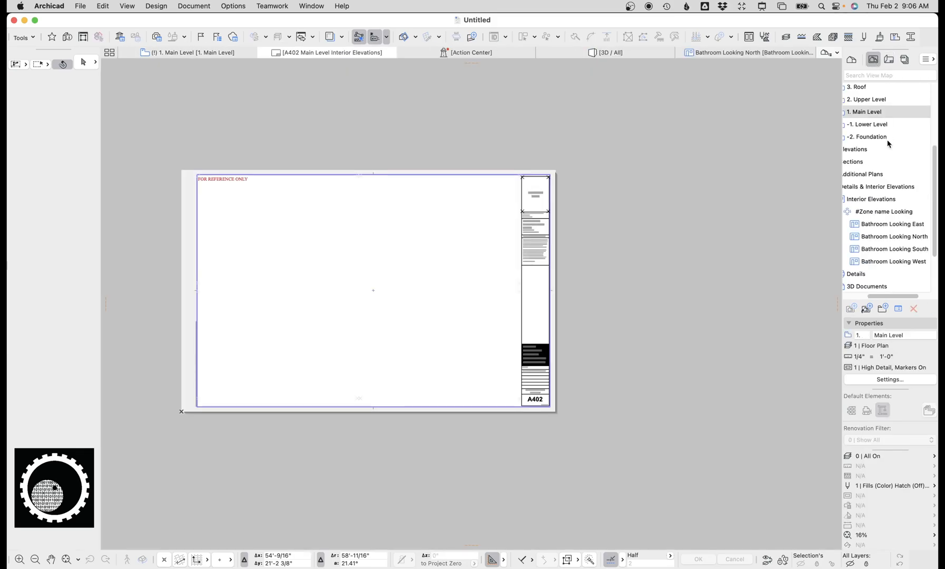
{"action": "left_click_drag", "start_coordinate": [881, 297], "coordinate": [873, 296]}
{"action": "left_click", "coordinate": [885, 225]}
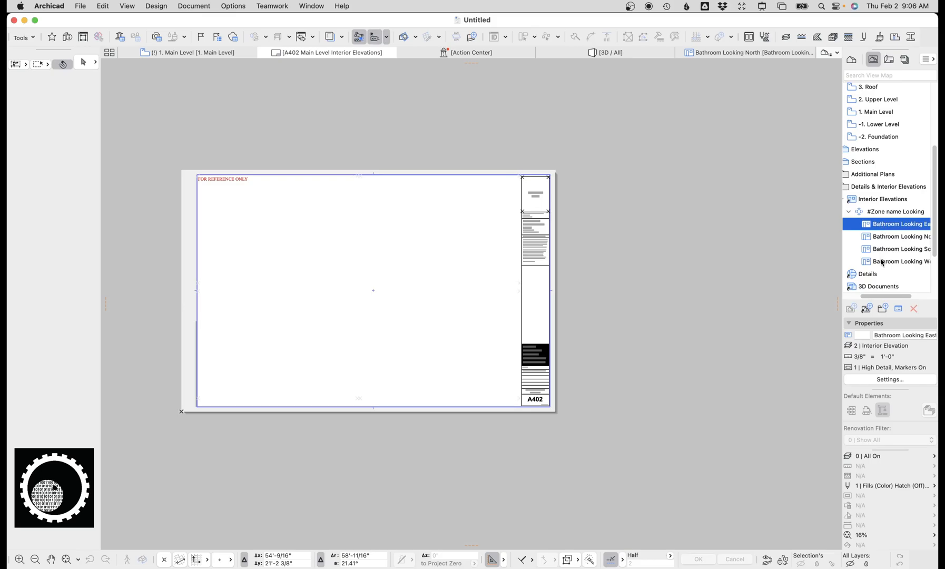
{"action": "left_click", "coordinate": [883, 262], "text": "shift"}
{"action": "left_click_drag", "start_coordinate": [428, 215], "coordinate": [283, 229]}
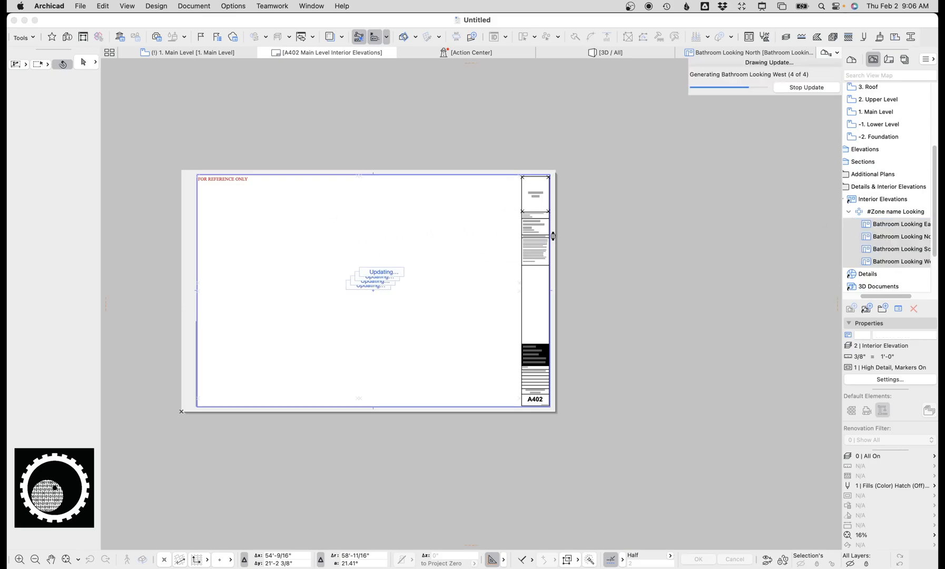
{"action": "scroll", "coordinate": [256, 197], "scroll_direction": "up", "scroll_amount": 10}
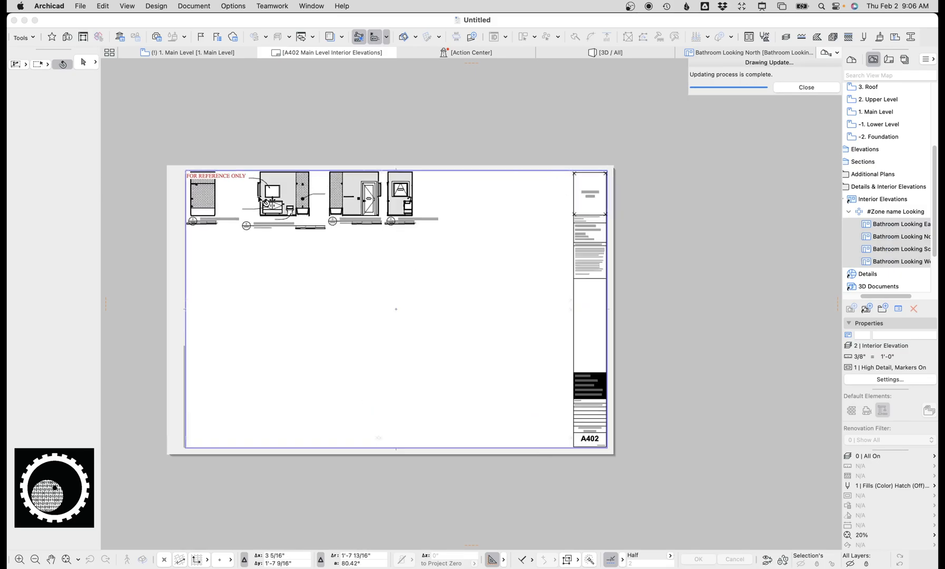
{"action": "scroll", "coordinate": [309, 192], "scroll_direction": "down", "scroll_amount": 5}
{"action": "middle_click_drag", "start_coordinate": [322, 203], "coordinate": [378, 214]}
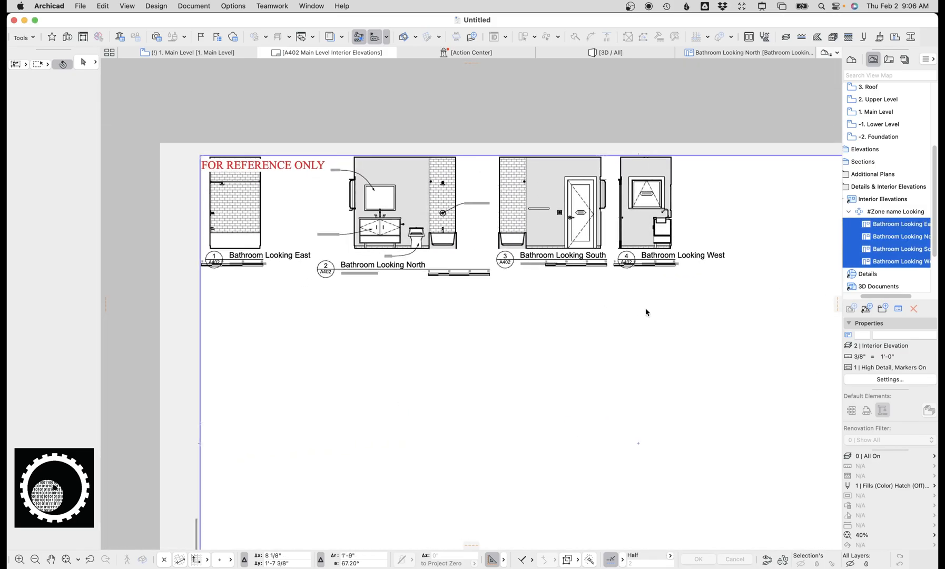
Select all four elevation drawings and move them straight down the sheet, clear of the reference note
{"action": "key", "text": "super+a"}
{"action": "left_click_drag", "start_coordinate": [298, 197], "coordinate": [308, 282]}
{"action": "key", "text": "Tab"}
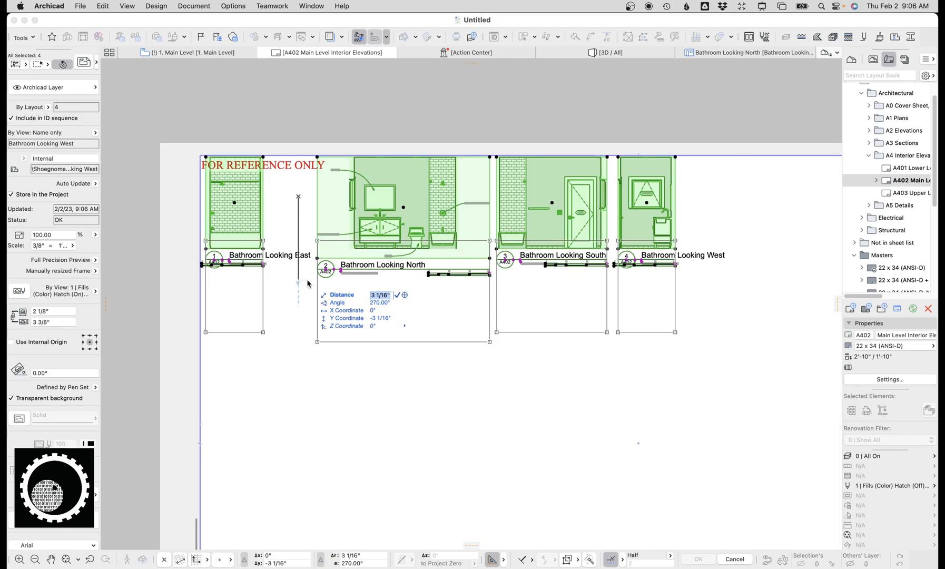
{"action": "key", "text": "Return"}
Move the four elevation drawings horizontally 3" to the right on the sheet
{"action": "key", "text": "super+d"}
{"action": "left_click", "coordinate": [317, 346]}
{"action": "key", "text": "Tab"}
{"action": "type", "text": "3"}
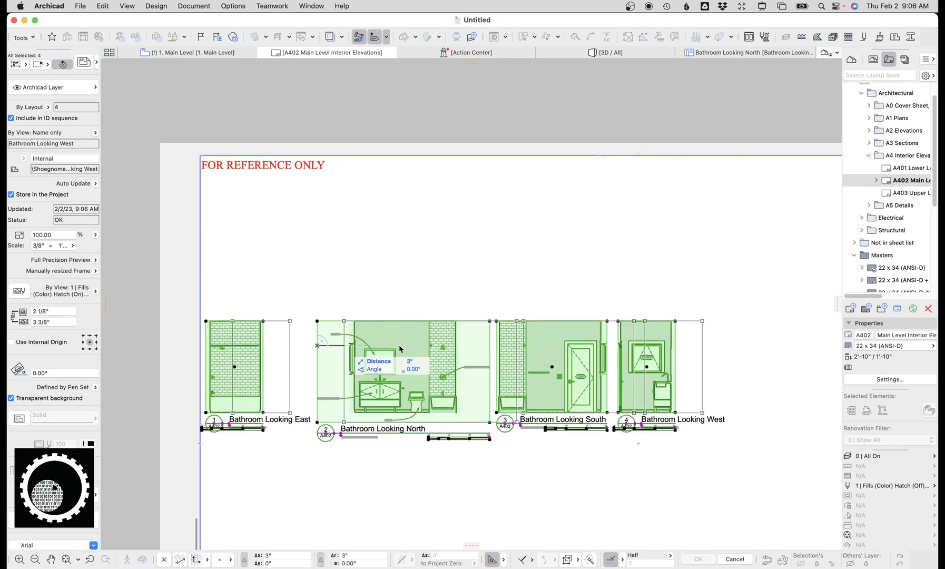
{"action": "key", "text": "Return"}
{"action": "scroll", "coordinate": [428, 234], "scroll_direction": "down", "scroll_amount": 5}
{"action": "scroll", "coordinate": [427, 234], "scroll_direction": "right", "scroll_amount": 3}
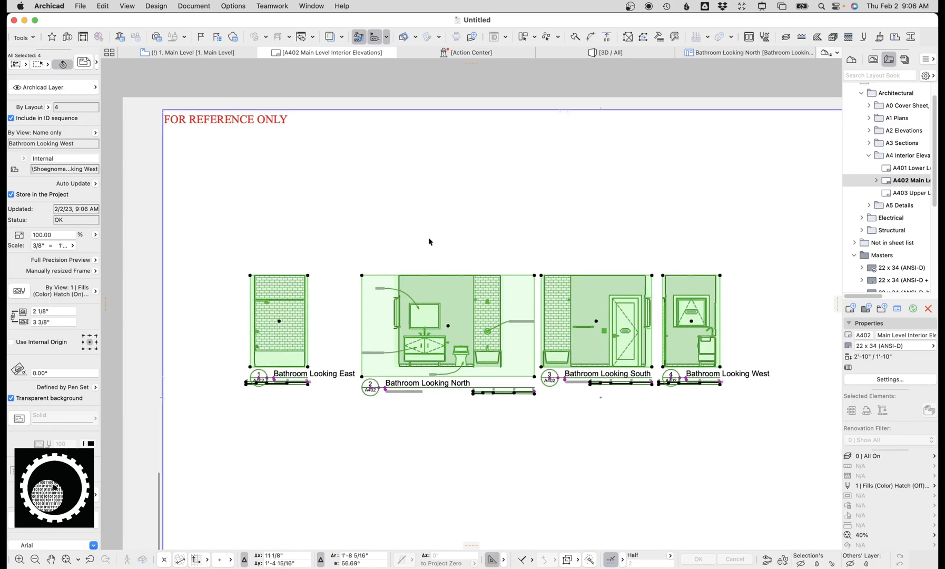
Turn on a solid border frame for all four elevation drawings on the sheet
{"action": "left_click", "coordinate": [651, 365]}
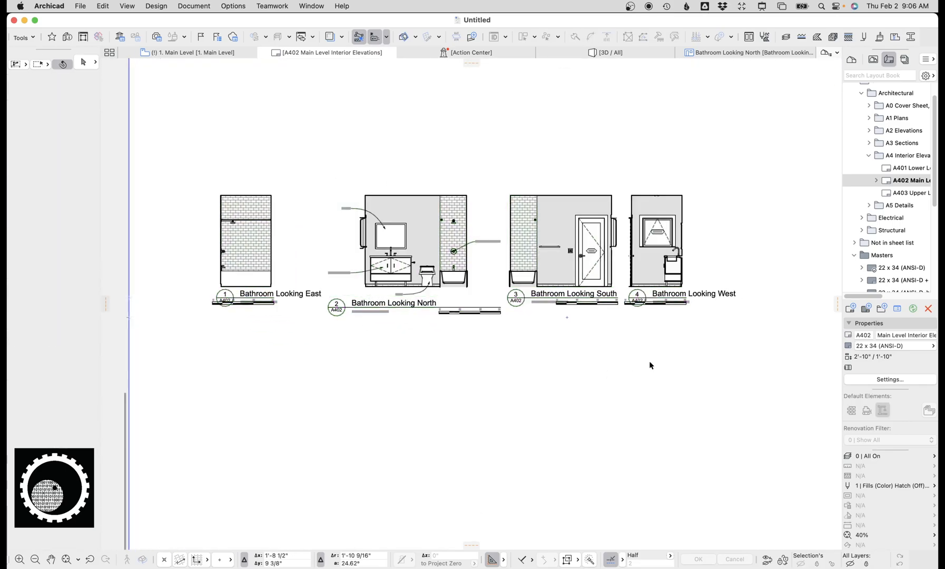
{"action": "left_click_drag", "start_coordinate": [667, 363], "coordinate": [237, 203]}
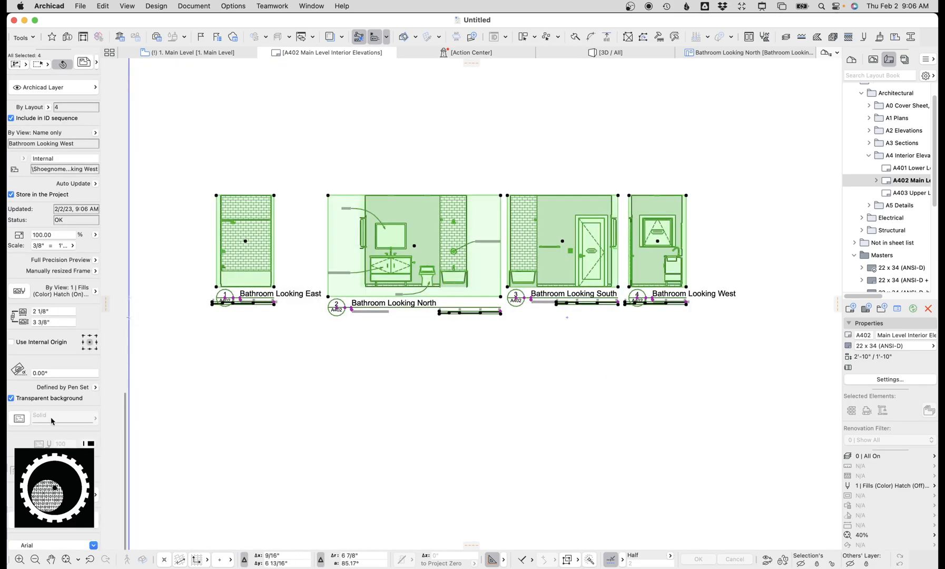
{"action": "left_click", "coordinate": [18, 420]}
{"action": "left_click", "coordinate": [149, 449]}
{"action": "middle_click_drag", "start_coordinate": [253, 231], "coordinate": [271, 273]}
{"action": "scroll", "coordinate": [271, 273], "scroll_direction": "down", "scroll_amount": 2}
{"action": "scroll", "coordinate": [273, 276], "scroll_direction": "up", "scroll_amount": 1}
{"action": "scroll", "coordinate": [272, 276], "scroll_direction": "up", "scroll_amount": 1}
{"action": "left_click", "coordinate": [272, 274]}
{"action": "key", "text": "Escape"}
Draw a temporary line rectangle 6" high around the row of elevations as a sizing guide
{"action": "key", "text": "w"}
{"action": "left_click", "coordinate": [174, 194]}
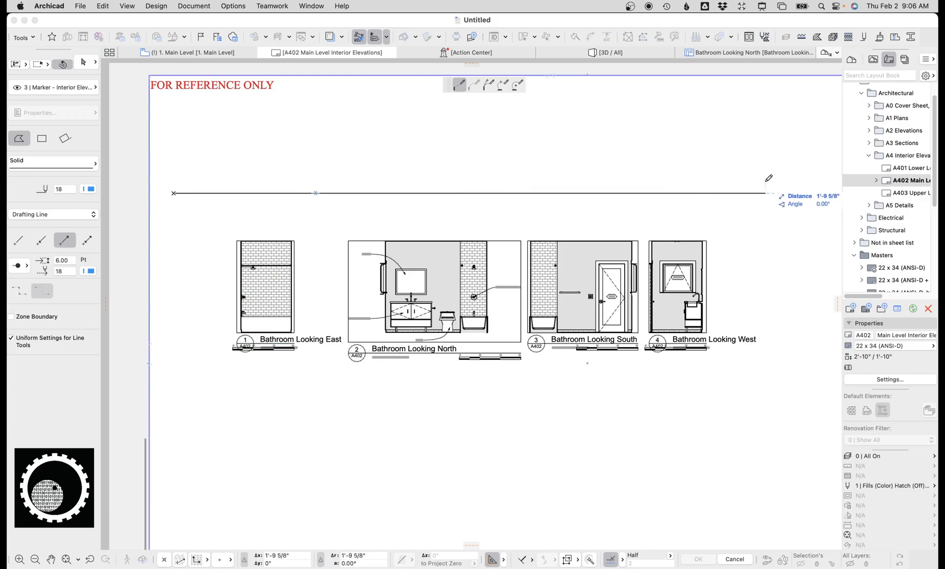
{"action": "key", "text": "g"}
{"action": "key", "text": "g"}
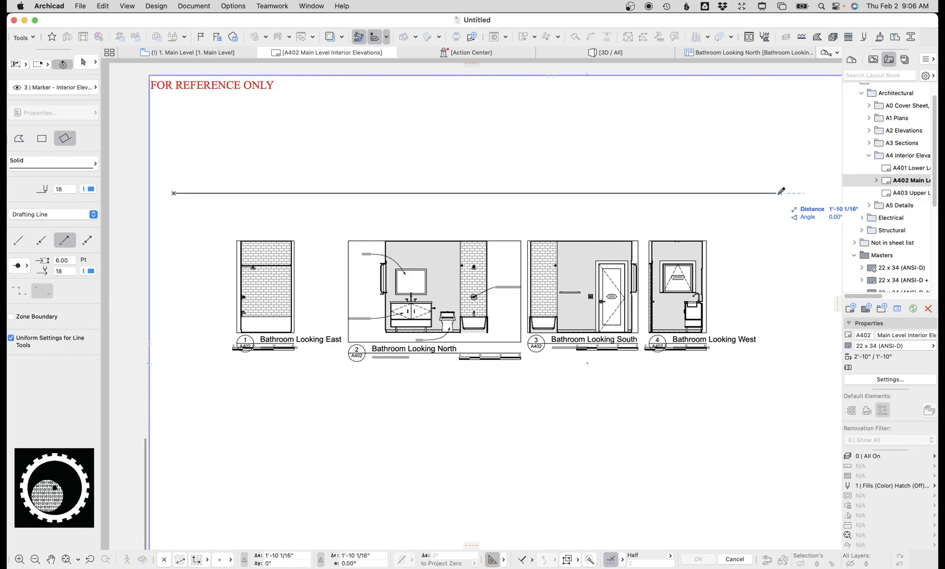
{"action": "left_click", "coordinate": [829, 194]}
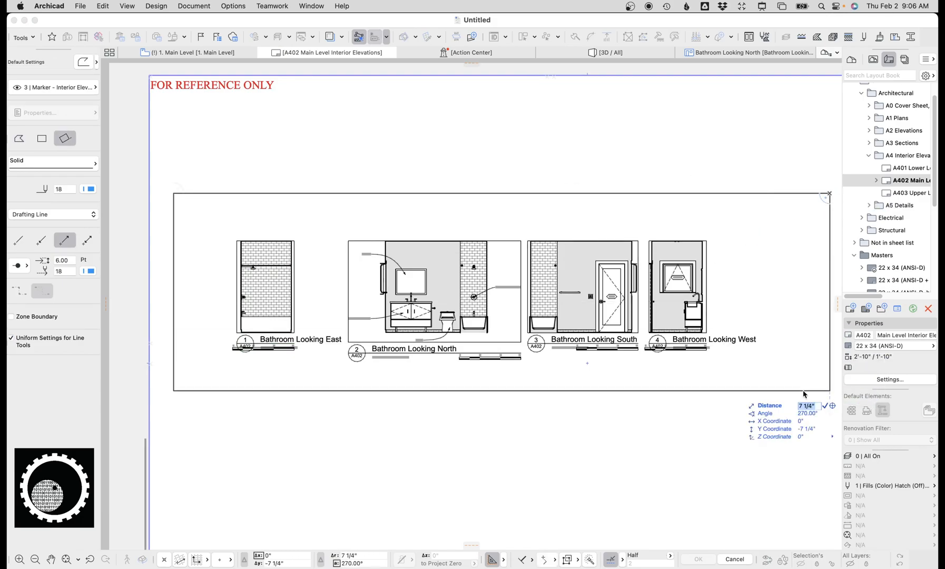
{"action": "key", "text": "Return"}
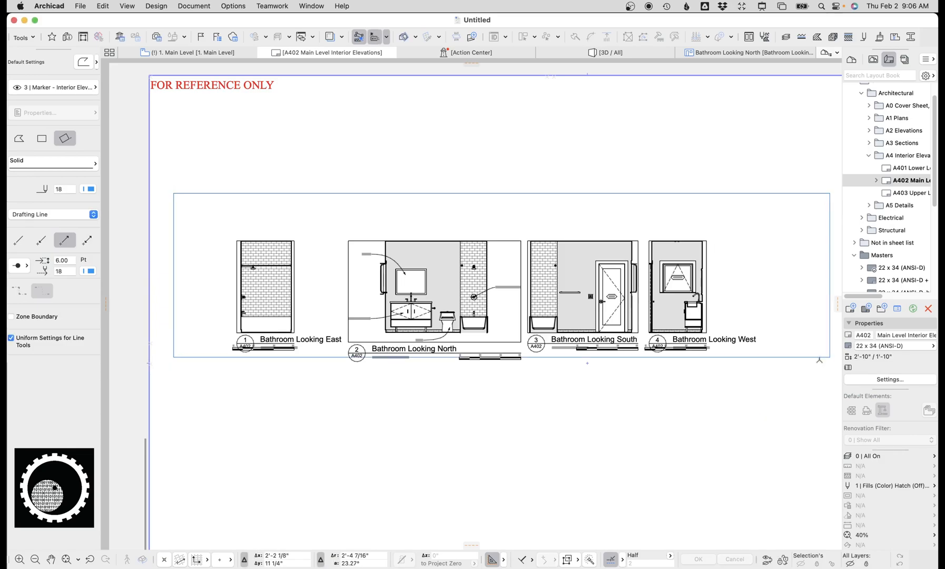
Move the Bathroom Looking East drawing to the guide rectangle's upper-left corner and stretch its frame down to the guide's lower edge
{"action": "left_click", "coordinate": [245, 245]}
{"action": "left_click", "coordinate": [243, 245]}
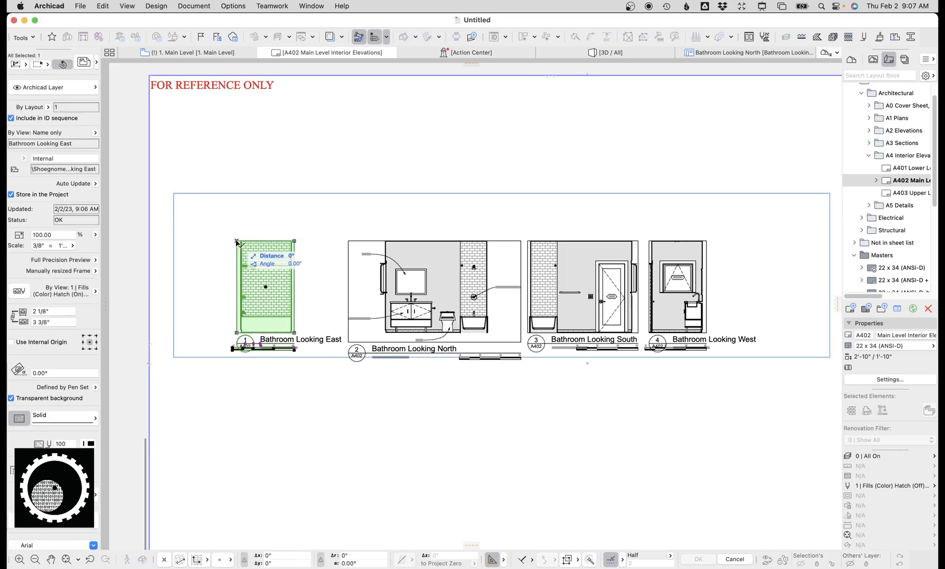
{"action": "left_click", "coordinate": [174, 194]}
{"action": "left_click", "coordinate": [219, 285]}
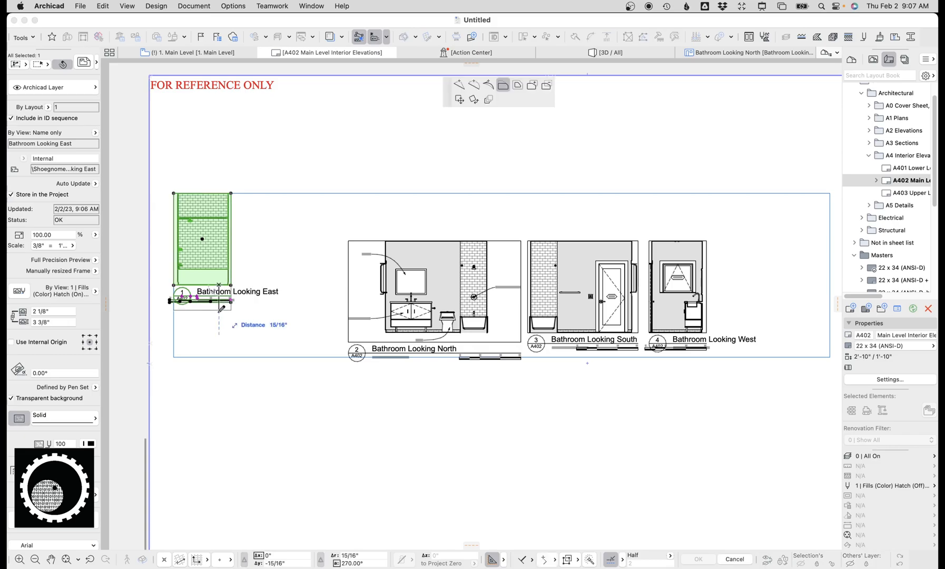
{"action": "left_click", "coordinate": [220, 356]}
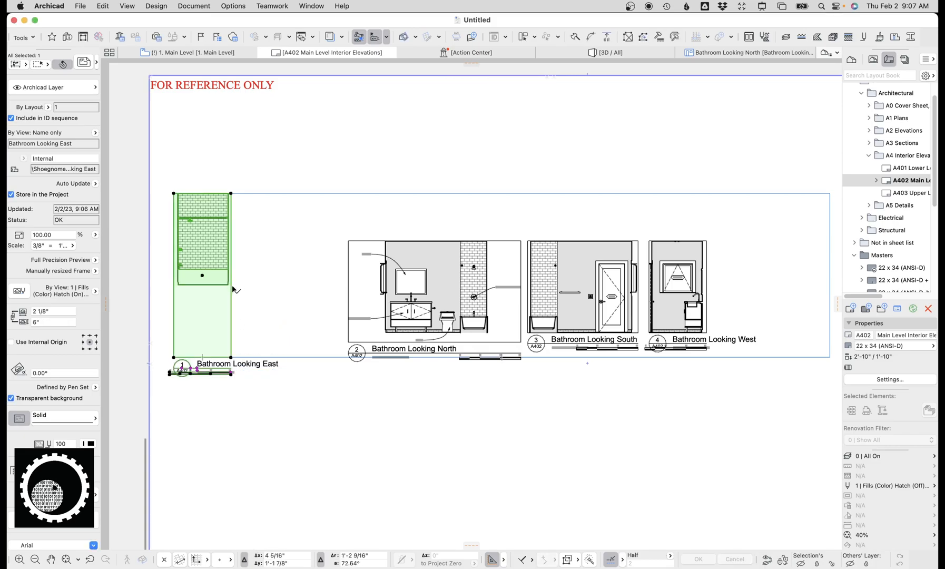
{"action": "left_click", "coordinate": [231, 286]}
{"action": "key", "text": "Escape"}
{"action": "key", "text": "Escape"}
Stretch the Bathroom Looking North frame to the guide's full height and wider to the left, and centre the elevation within the frame
{"action": "left_click", "coordinate": [351, 241]}
{"action": "left_click", "coordinate": [349, 241]}
{"action": "left_click", "coordinate": [313, 193]}
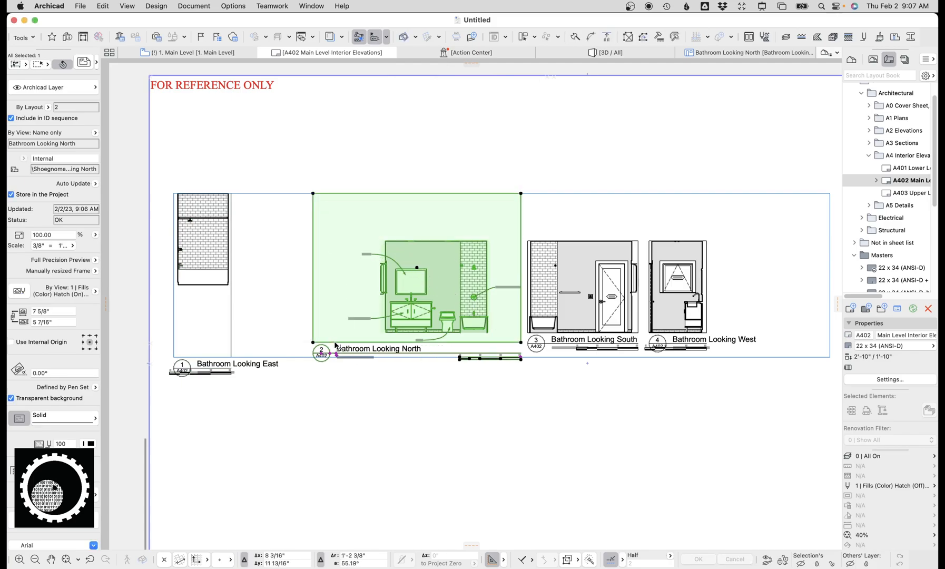
{"action": "left_click", "coordinate": [337, 358]}
{"action": "left_click", "coordinate": [336, 373]}
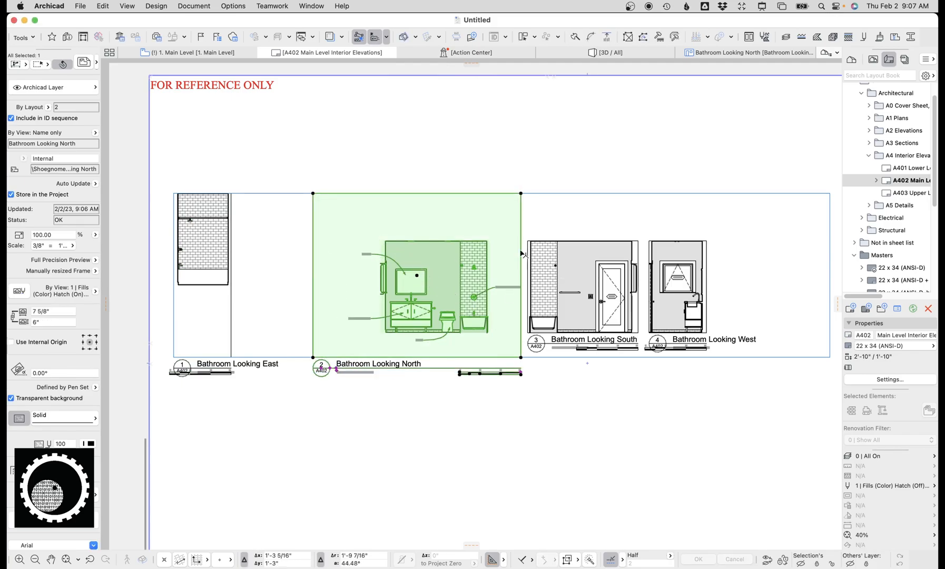
{"action": "left_click", "coordinate": [418, 278]}
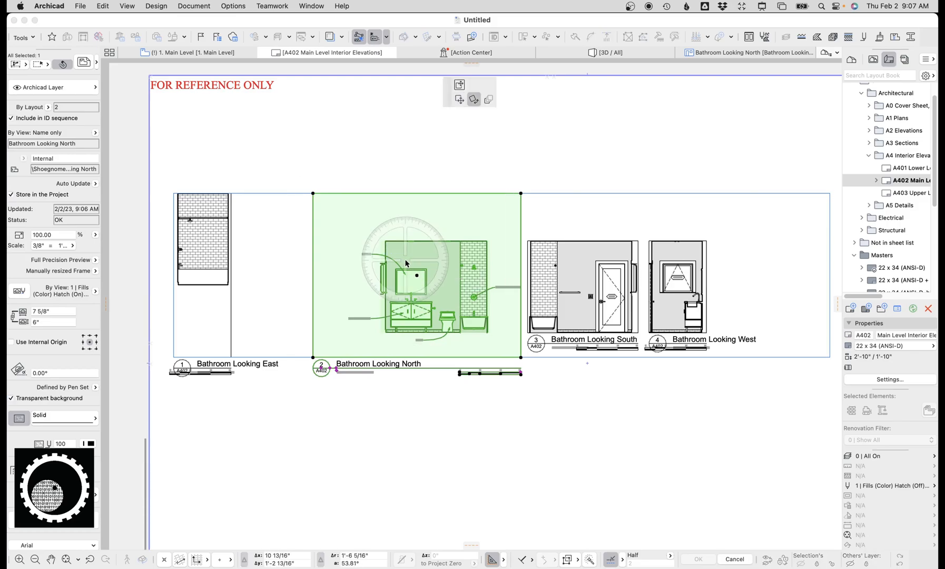
{"action": "left_click", "coordinate": [406, 257]}
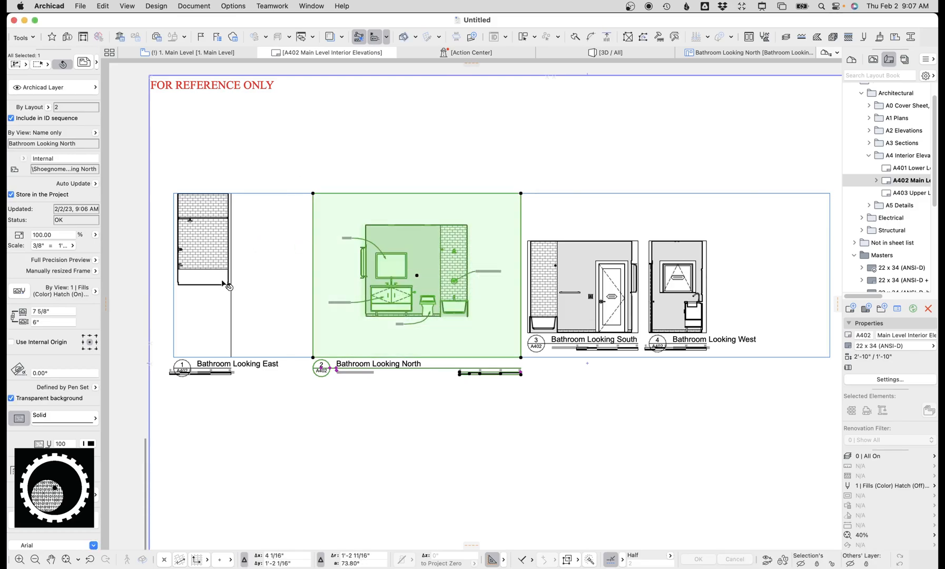
Shift the Bathroom Looking East content down inside its fixed frame so its floor line aligns with the North elevation
{"action": "left_click", "coordinate": [211, 289]}
{"action": "left_click", "coordinate": [210, 287]}
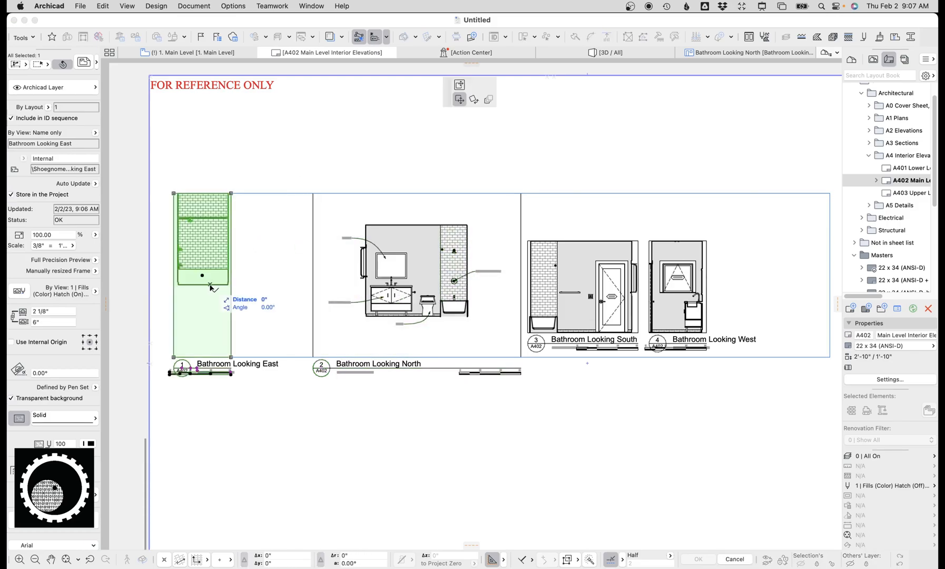
{"action": "left_click", "coordinate": [459, 86]}
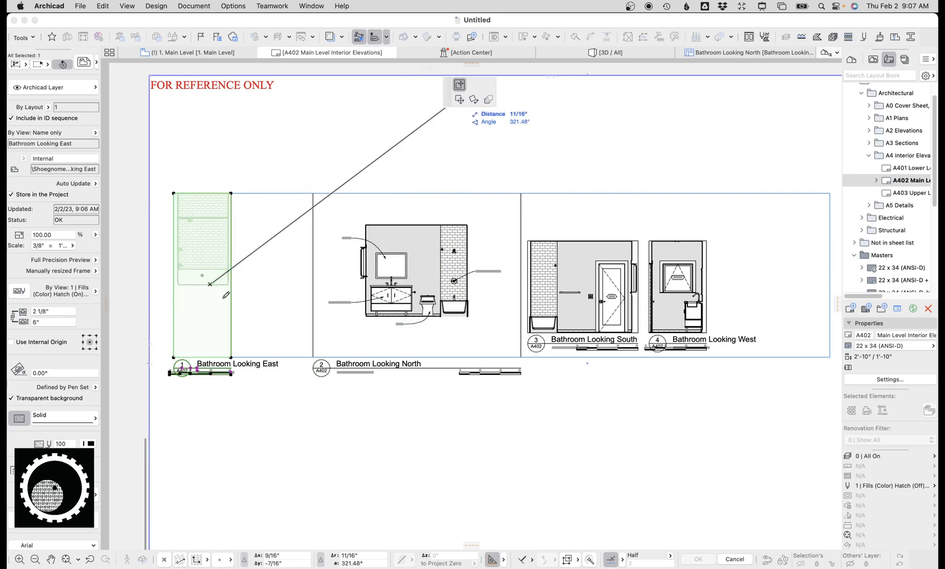
{"action": "left_click", "coordinate": [368, 314]}
{"action": "key", "text": "Escape"}
Align the Bathroom Looking South drawing vertically with the North elevation and stretch its frame to the guide's full height, starting at the North frame's edge
{"action": "left_click", "coordinate": [581, 241]}
{"action": "key", "text": "super+d"}
{"action": "left_click", "coordinate": [581, 241]}
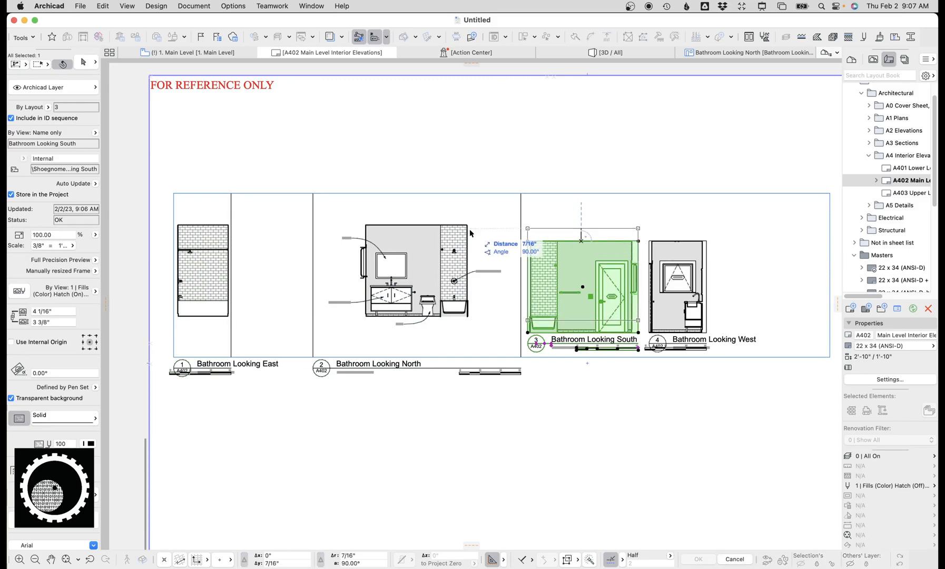
{"action": "left_click", "coordinate": [546, 222]}
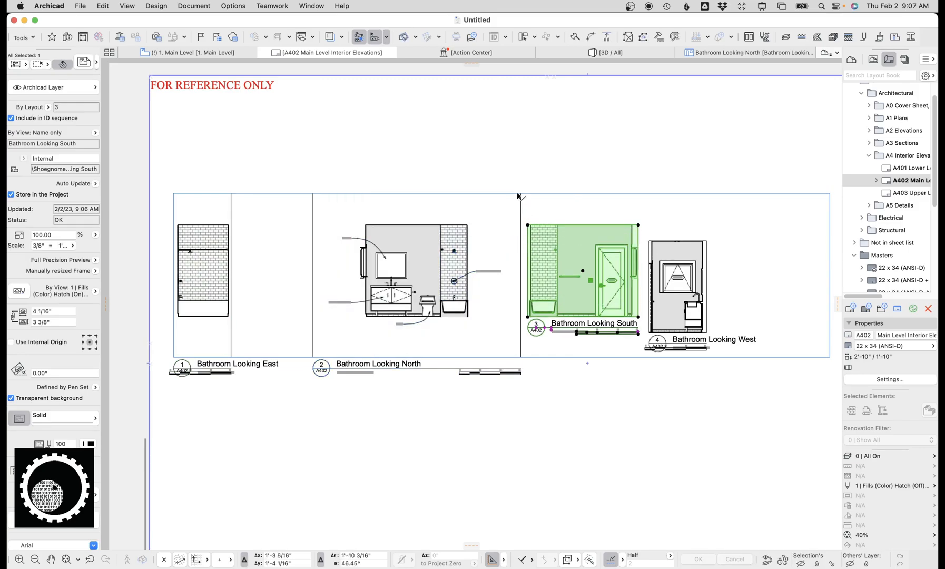
{"action": "left_click", "coordinate": [528, 225]}
{"action": "left_click", "coordinate": [521, 194]}
{"action": "left_click", "coordinate": [638, 317]}
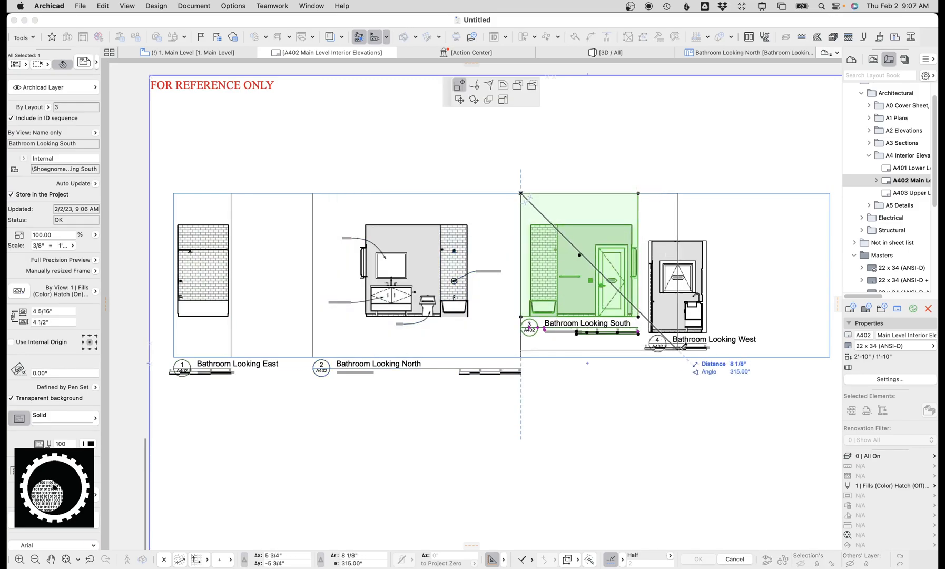
{"action": "left_click", "coordinate": [690, 357]}
Move the Bathroom Looking West drawing clear of the South frame and stretch its frame to the guide's upper and lower edges and right end
{"action": "left_click", "coordinate": [695, 255]}
{"action": "key", "text": "super+d"}
{"action": "left_click", "coordinate": [677, 257]}
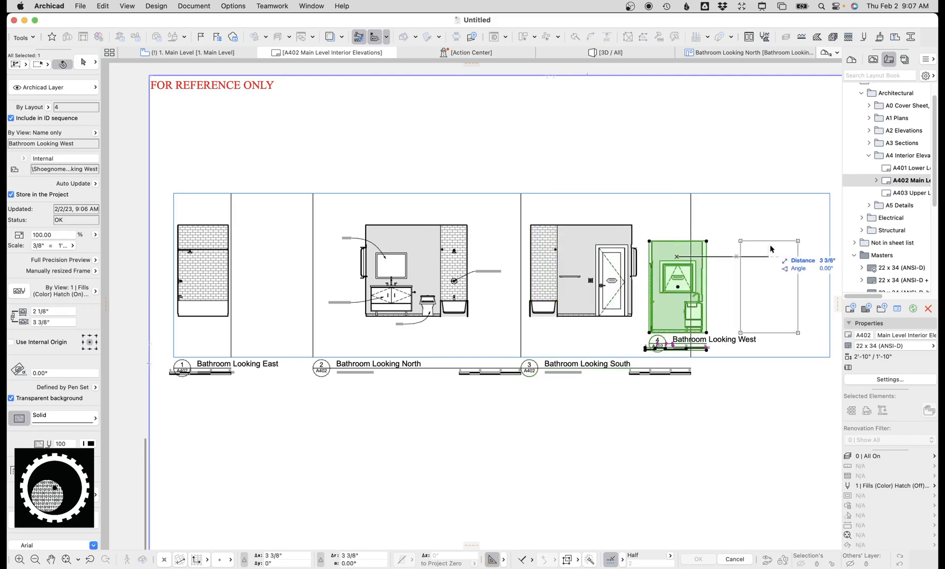
{"action": "left_click", "coordinate": [778, 247]}
{"action": "left_click", "coordinate": [752, 243]}
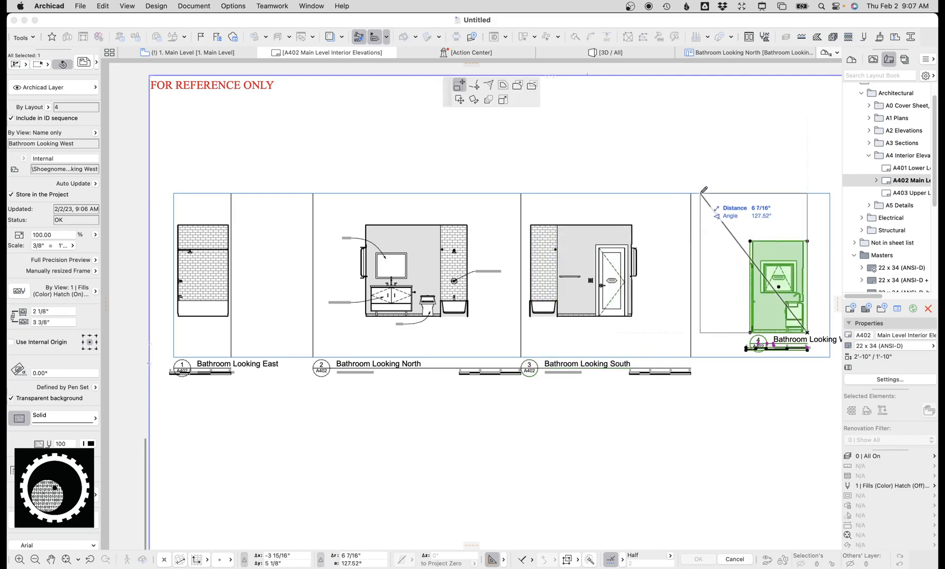
{"action": "left_click", "coordinate": [700, 194]}
{"action": "left_click", "coordinate": [808, 333]}
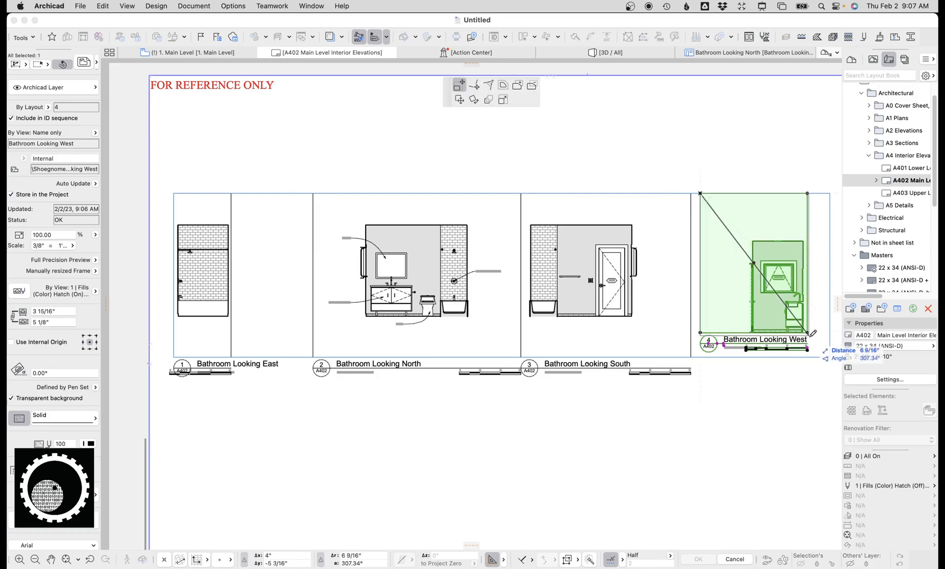
{"action": "left_click", "coordinate": [831, 357]}
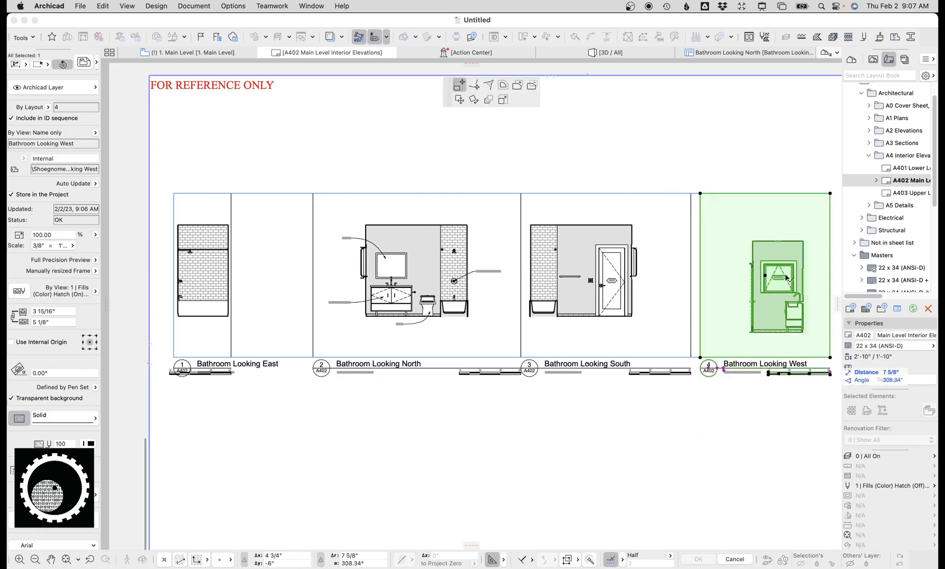
Raise the West elevation inside its frame to align with the South elevation, and shift the South elevation 13/16" right inside its frame
{"action": "left_click", "coordinate": [770, 244]}
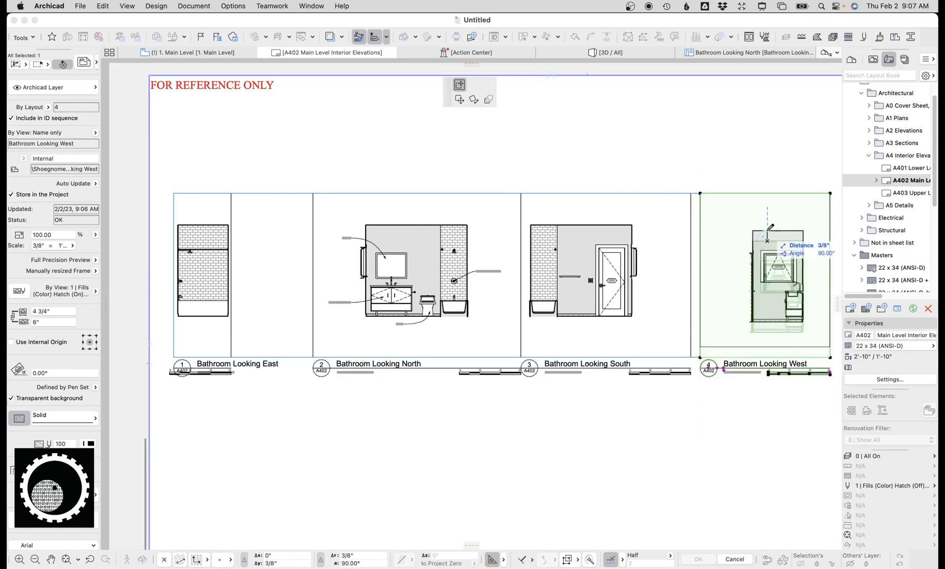
{"action": "left_click", "coordinate": [592, 244]}
{"action": "left_click", "coordinate": [590, 281]}
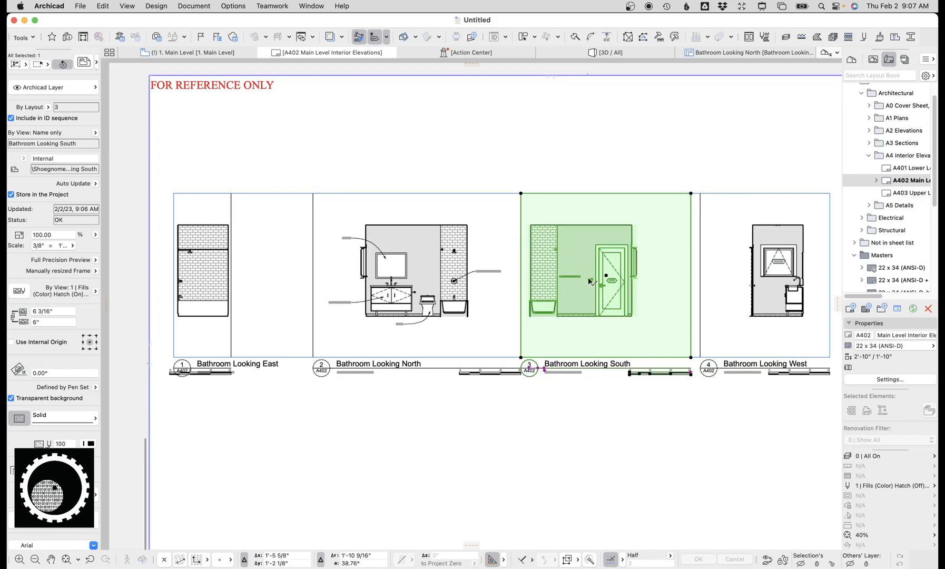
{"action": "left_click", "coordinate": [616, 278]}
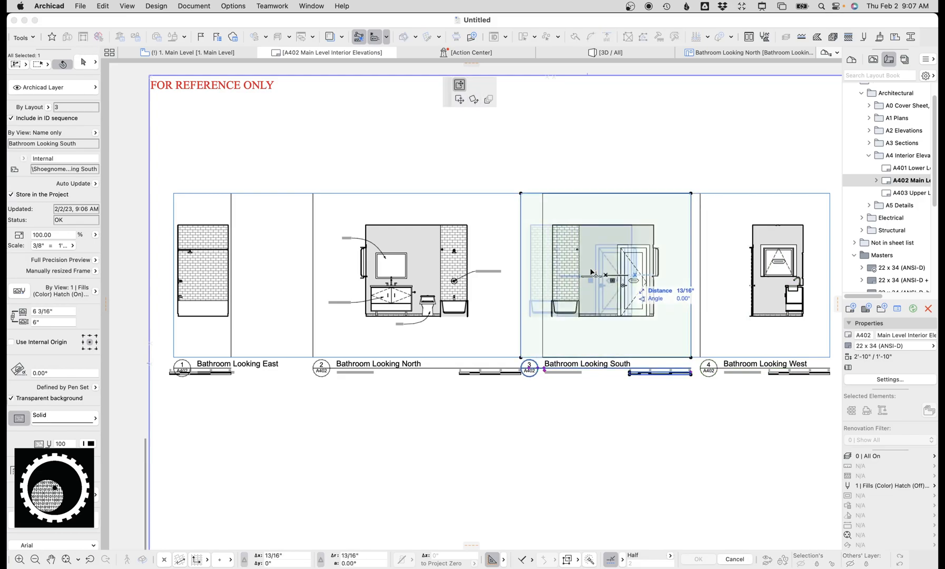
{"action": "key", "text": "Escape"}
Widen the Bathroom Looking East frame to the right and centre the elevation horizontally within it
{"action": "left_click", "coordinate": [233, 266]}
{"action": "left_click", "coordinate": [233, 266]}
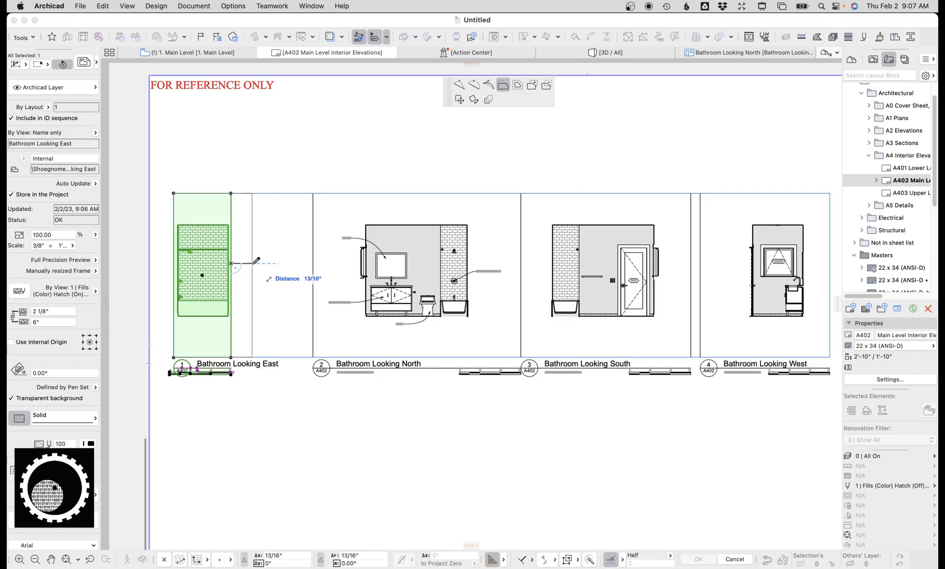
{"action": "left_click", "coordinate": [292, 275]}
{"action": "left_click", "coordinate": [232, 275]}
{"action": "left_click", "coordinate": [260, 271]}
{"action": "key", "text": "Escape"}
Delete the temporary guide rectangle around the four elevation drawings
{"action": "left_click", "coordinate": [306, 198]}
{"action": "key", "text": "Delete"}
{"action": "scroll", "coordinate": [527, 295], "scroll_direction": "down", "scroll_amount": 3}
{"action": "middle_click_drag", "start_coordinate": [769, 372], "coordinate": [645, 347]}
{"action": "left_click_drag", "start_coordinate": [612, 352], "coordinate": [170, 198]}
{"action": "key", "text": "Escape"}
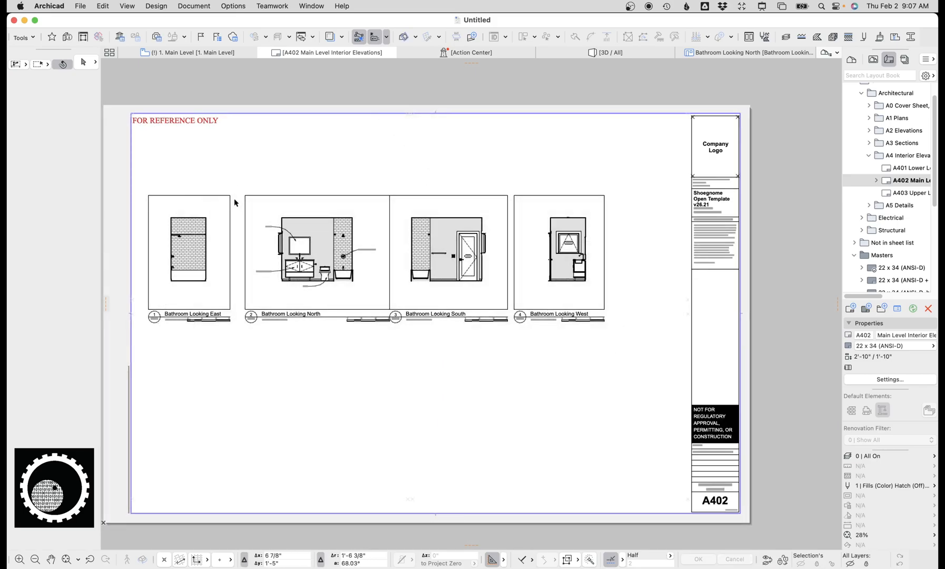
Move the Bathroom Looking North drawing against the East frame, leaving a 1/4" gap between the two
{"action": "left_click", "coordinate": [244, 196]}
{"action": "key", "text": "super+d"}
{"action": "left_click", "coordinate": [245, 196]}
{"action": "left_click", "coordinate": [231, 196]}
{"action": "key", "text": "super+d"}
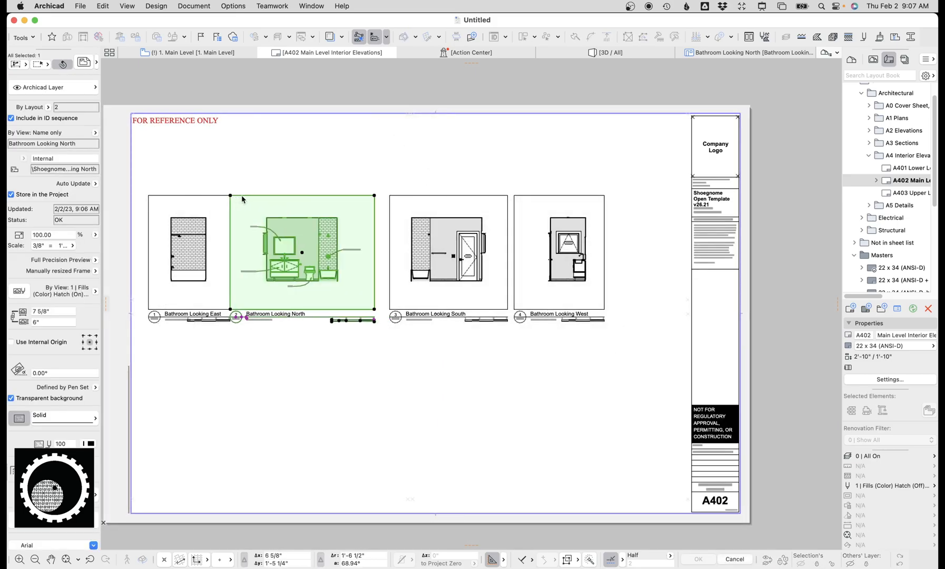
{"action": "left_click", "coordinate": [230, 196]}
{"action": "key", "text": "Return"}
{"action": "key", "text": "Escape"}
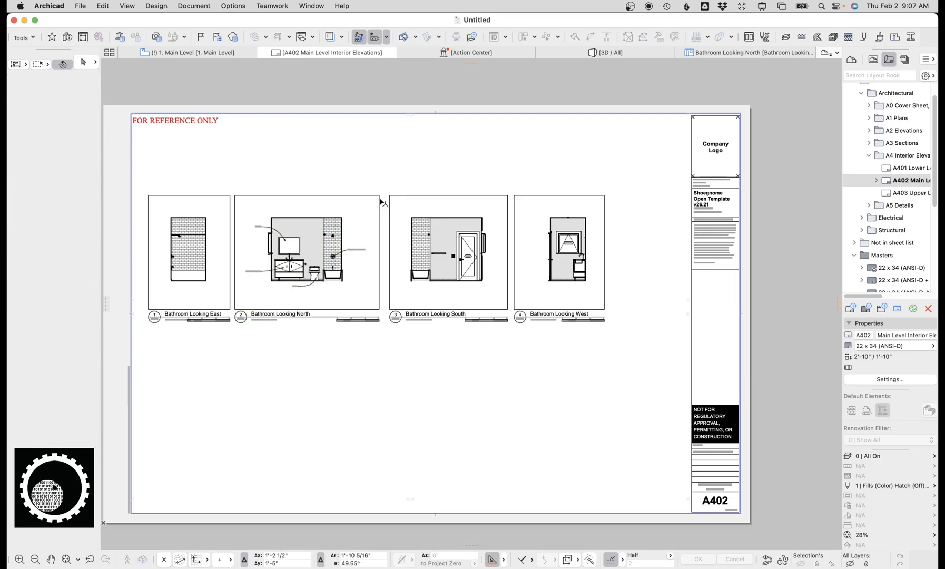
Move the Bathroom Looking South drawing against the North frame and offset it 1/4" to the right
{"action": "left_click", "coordinate": [390, 196]}
{"action": "key", "text": "super+d"}
{"action": "left_click", "coordinate": [389, 196]}
{"action": "left_click", "coordinate": [379, 196]}
{"action": "key", "text": "super+d"}
{"action": "left_click", "coordinate": [379, 195]}
{"action": "type", "text": "1/4\""}
{"action": "key", "text": "Return"}
{"action": "key", "text": "Escape"}
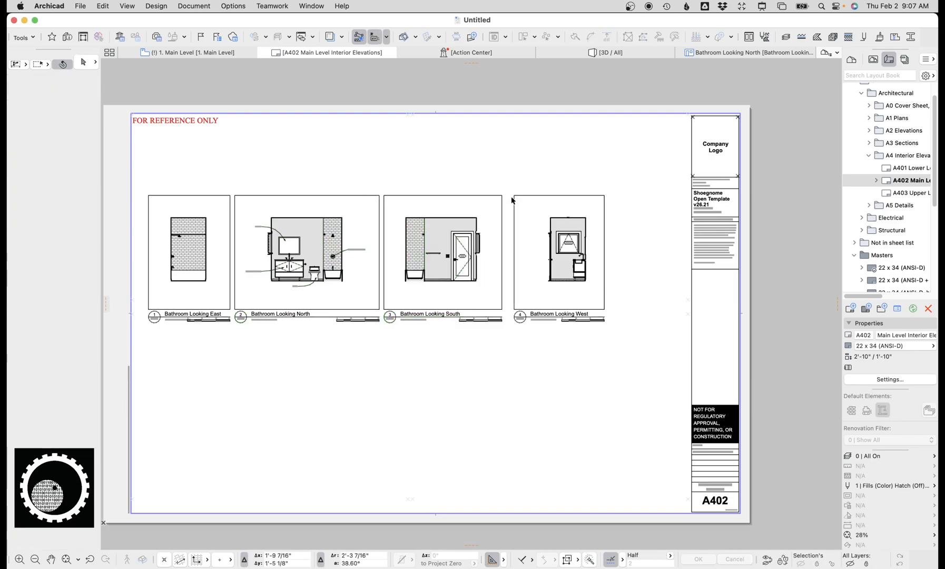
Move the Bathroom Looking West drawing against the South frame and offset it 1/4" to the right
{"action": "left_click", "coordinate": [514, 196]}
{"action": "key", "text": "super+d"}
{"action": "left_click", "coordinate": [514, 196]}
{"action": "left_click", "coordinate": [502, 196]}
{"action": "key", "text": "super+d"}
{"action": "left_click", "coordinate": [502, 195]}
{"action": "type", "text": "1/4\""}
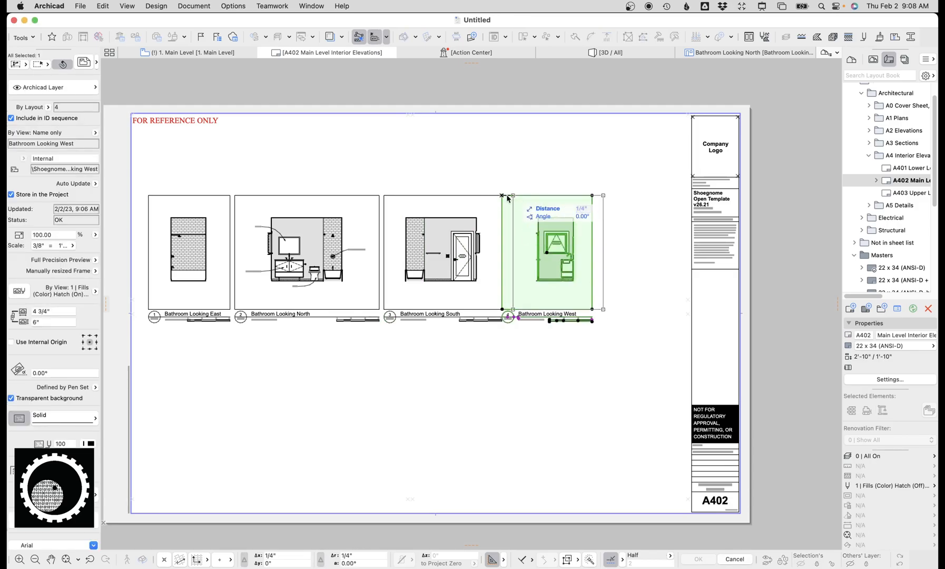
{"action": "key", "text": "Return"}
{"action": "key", "text": "Escape"}
Move all four elevation drawings together to the sheet's upper-right drawing area beside the title block and turn off their border frames
{"action": "left_click", "coordinate": [556, 348]}
{"action": "left_click", "coordinate": [226, 236]}
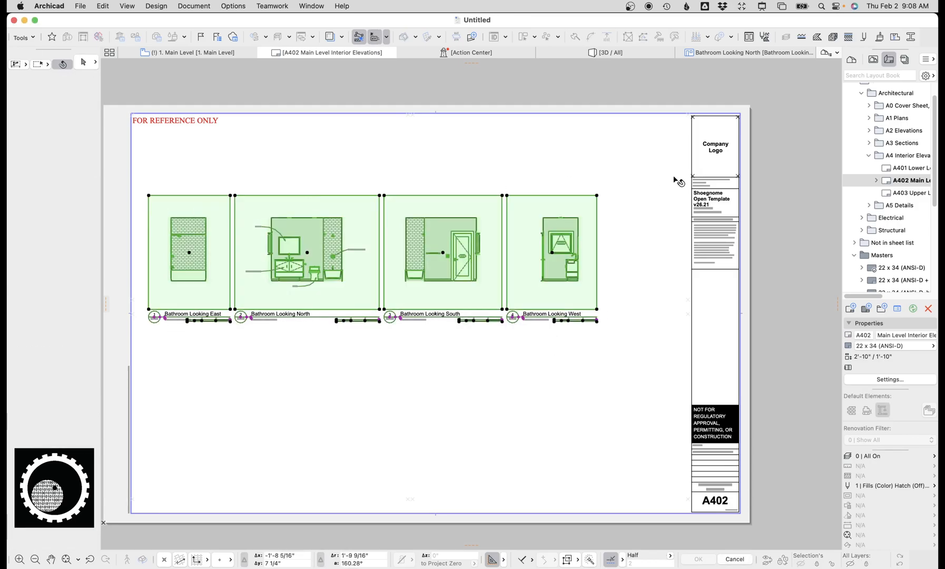
{"action": "key", "text": "super+d"}
{"action": "left_click", "coordinate": [597, 196]}
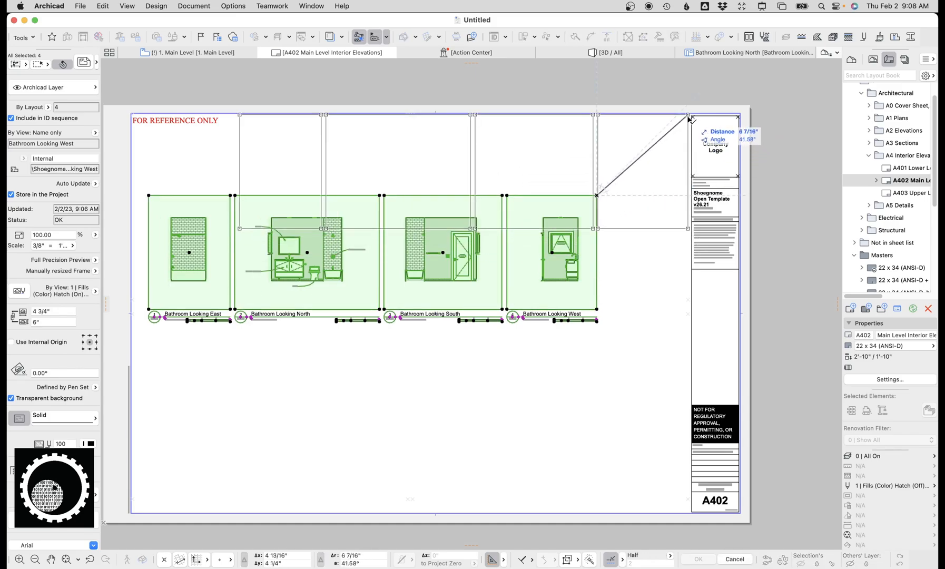
{"action": "left_click", "coordinate": [586, 143]}
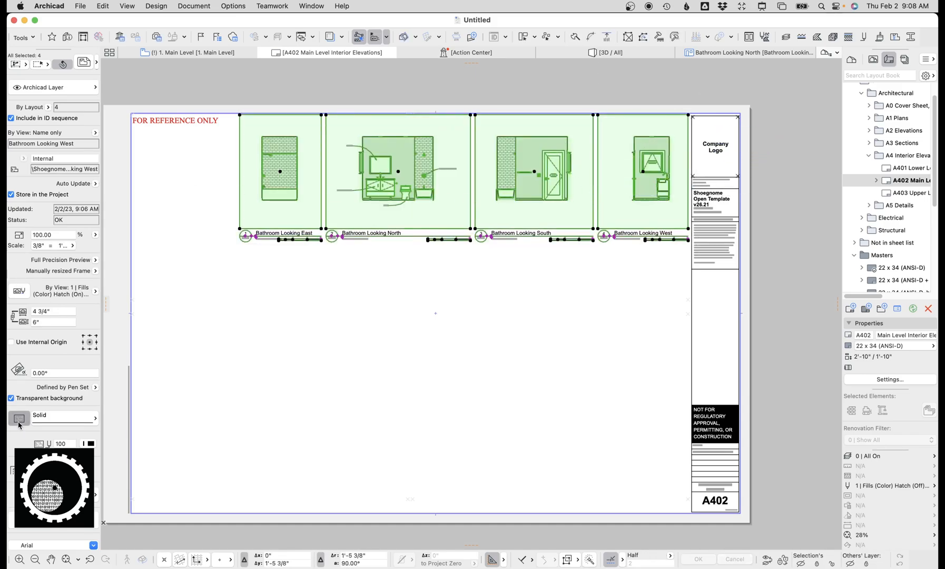
{"action": "key", "text": "Escape"}
{"action": "scroll", "coordinate": [449, 264], "scroll_direction": "up", "scroll_amount": 3}
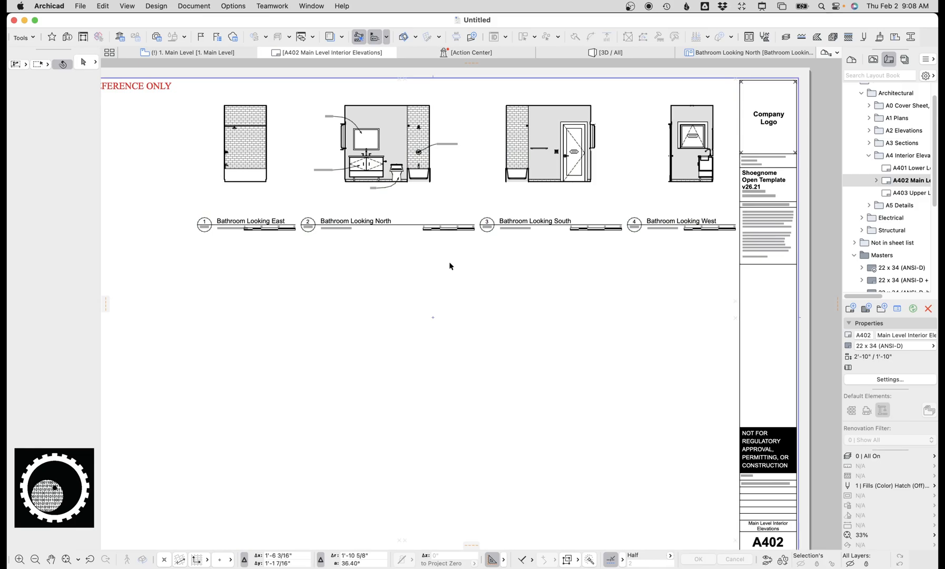
Return from the A402 layout to the floor plan and open the saved architectural plan view 1. Main Level
{"action": "scroll", "coordinate": [476, 238], "scroll_direction": "up", "scroll_amount": 2}
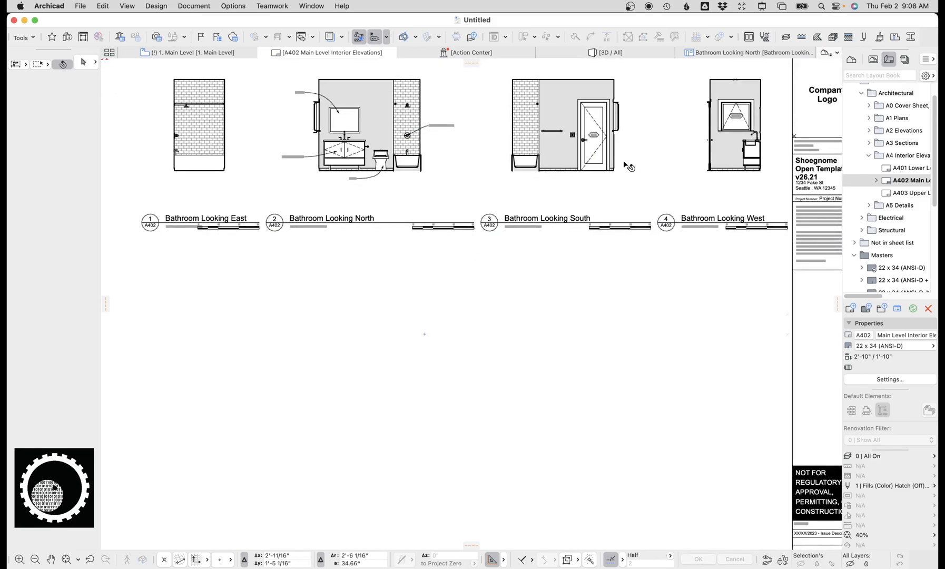
{"action": "left_click", "coordinate": [233, 52]}
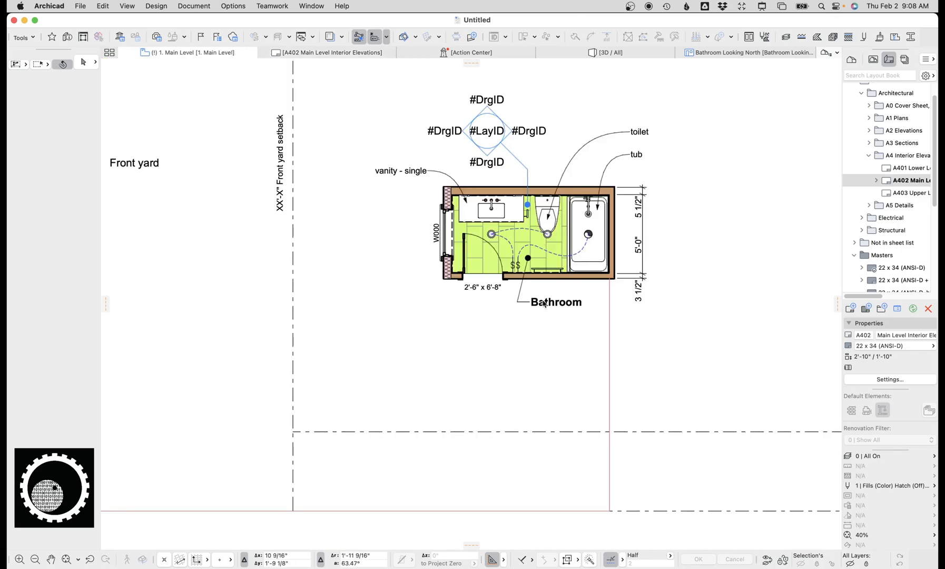
{"action": "left_click", "coordinate": [874, 60]}
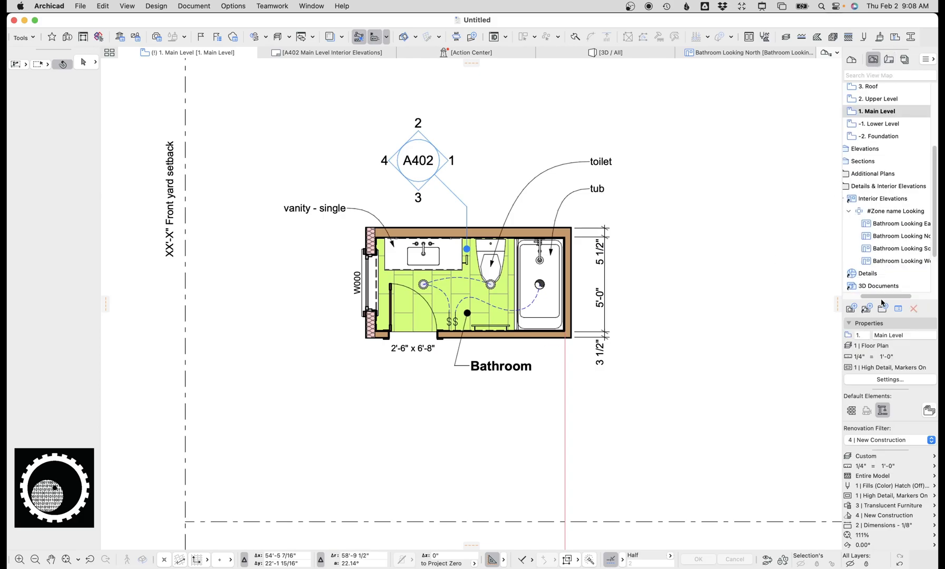
{"action": "left_click_drag", "start_coordinate": [879, 300], "coordinate": [862, 299]}
{"action": "middle_click_drag", "start_coordinate": [781, 247], "coordinate": [698, 259]}
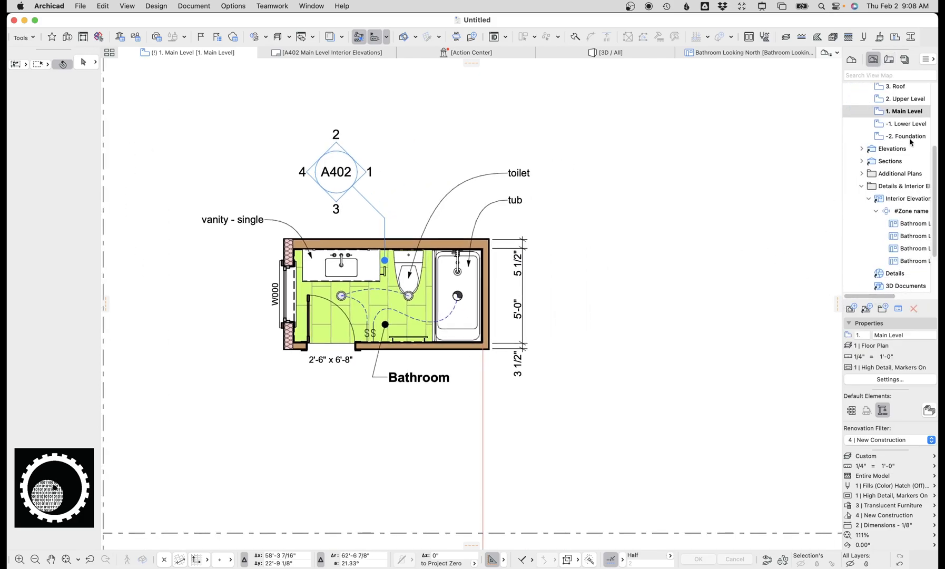
{"action": "scroll", "coordinate": [903, 143], "scroll_direction": "up", "scroll_amount": 5}
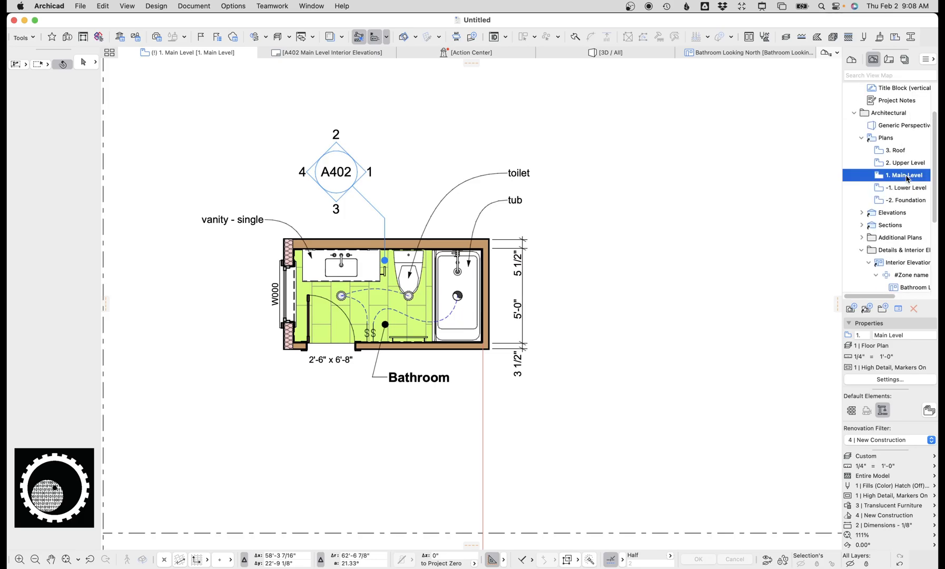
{"action": "double_click", "coordinate": [908, 179]}
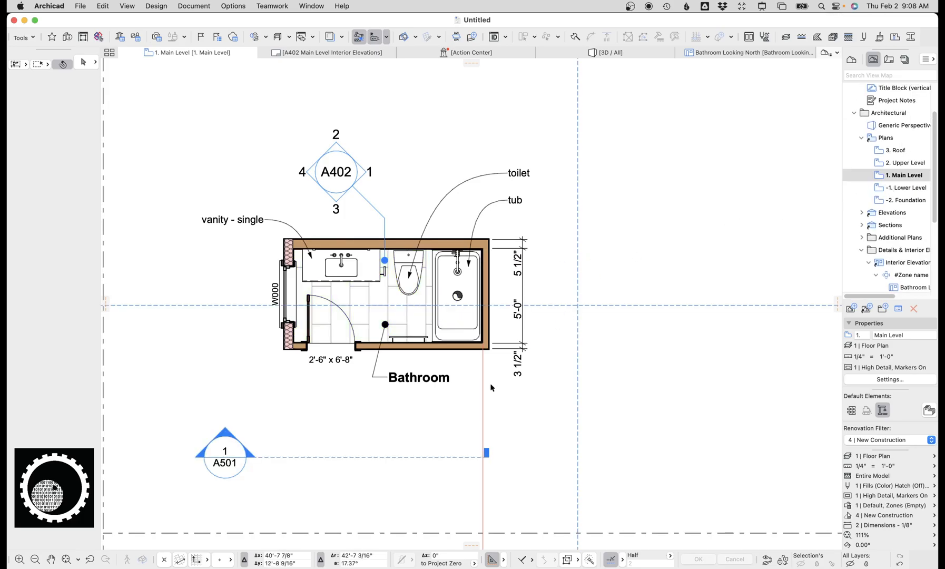
Move the two crossing dashed marker lines clear of the bathroom, one to its right and the other below it
{"action": "left_click", "coordinate": [578, 304]}
{"action": "left_click_drag", "start_coordinate": [567, 305], "coordinate": [696, 536]}
{"action": "key", "text": "Escape"}
{"action": "scroll", "coordinate": [518, 334], "scroll_direction": "up", "scroll_amount": 5}
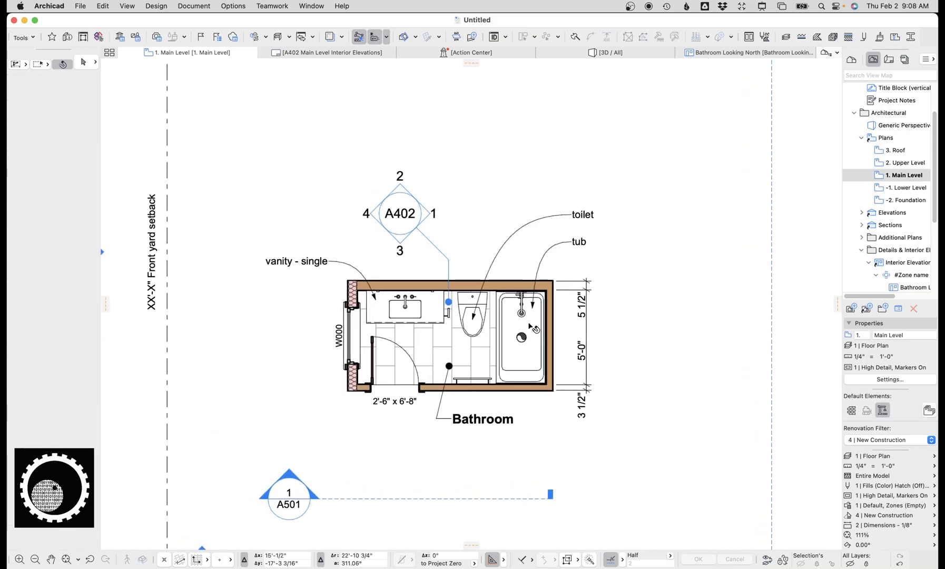
{"action": "middle_click_drag", "start_coordinate": [656, 325], "coordinate": [635, 335]}
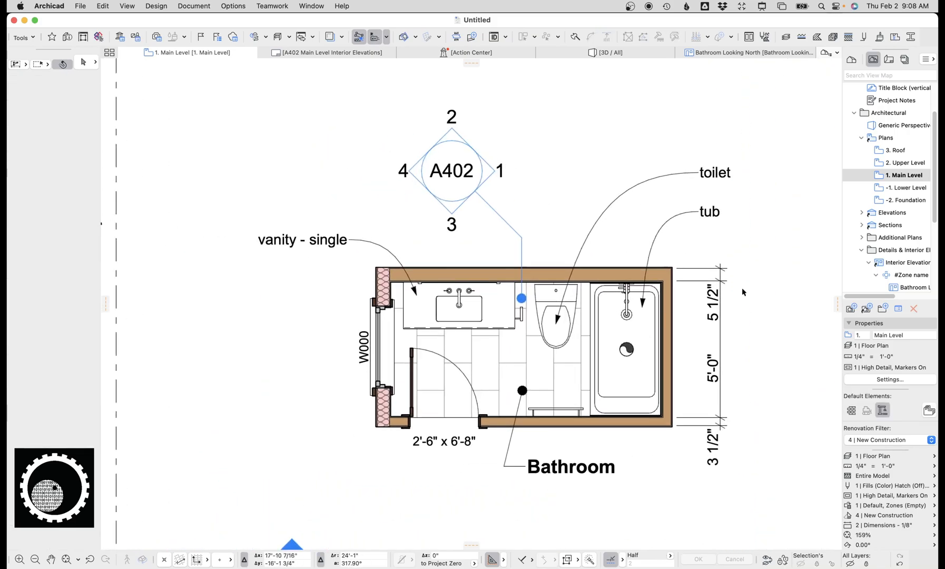
Review the saved Main Level electrical plan view of the bathroom and return to the architectural Main Level plan view
{"action": "scroll", "coordinate": [899, 195], "scroll_direction": "down", "scroll_amount": 8}
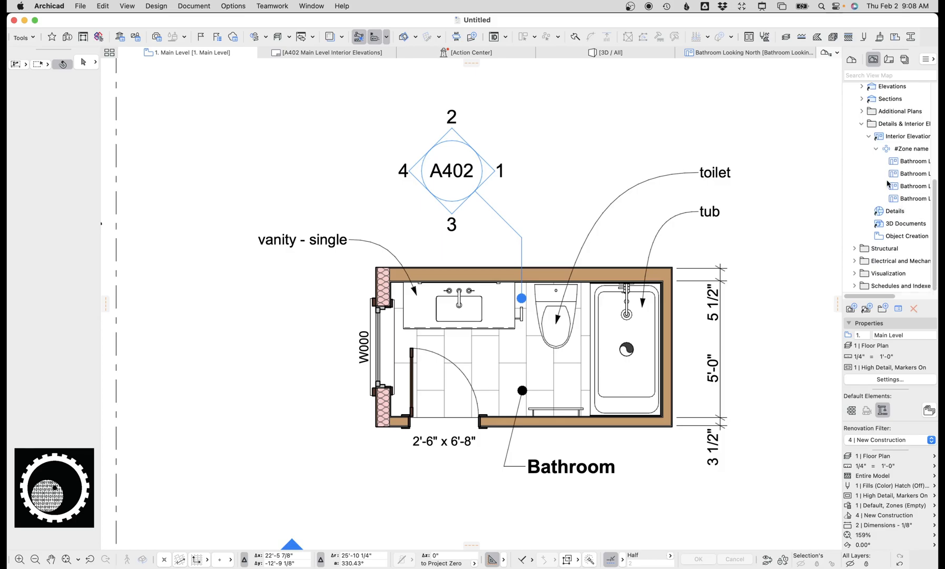
{"action": "left_click", "coordinate": [855, 262]}
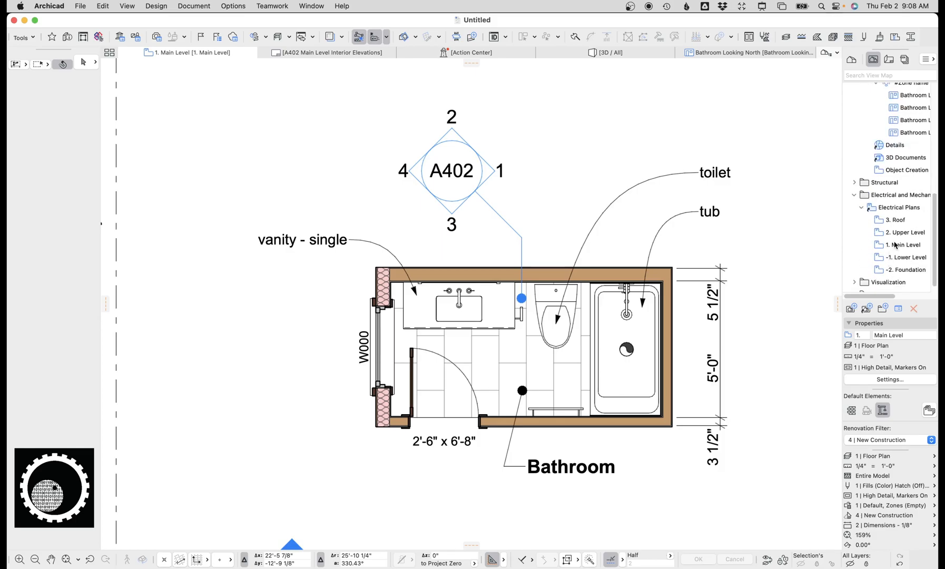
{"action": "double_click", "coordinate": [883, 246]}
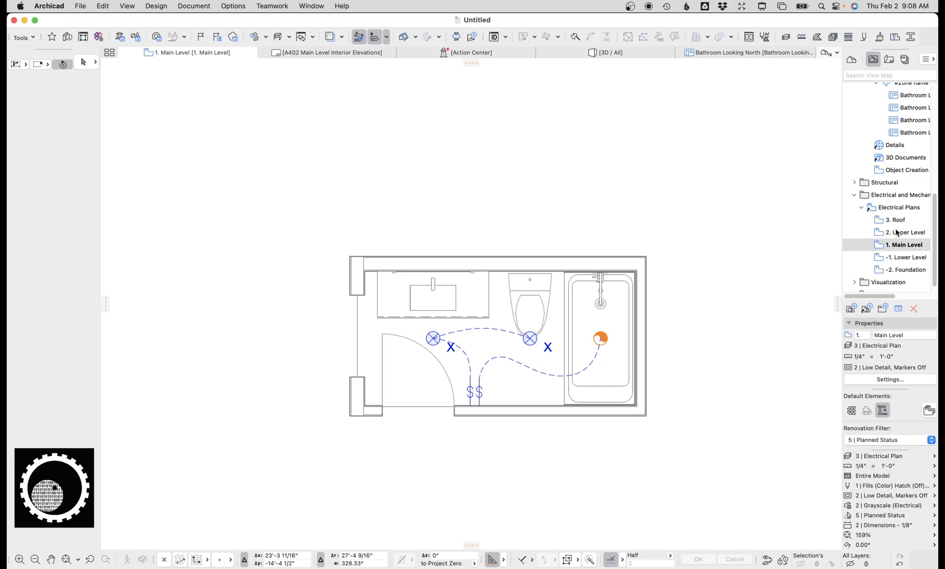
{"action": "scroll", "coordinate": [896, 205], "scroll_direction": "up", "scroll_amount": 5}
{"action": "double_click", "coordinate": [902, 157]}
{"action": "middle_click_drag", "start_coordinate": [797, 215], "coordinate": [786, 234]}
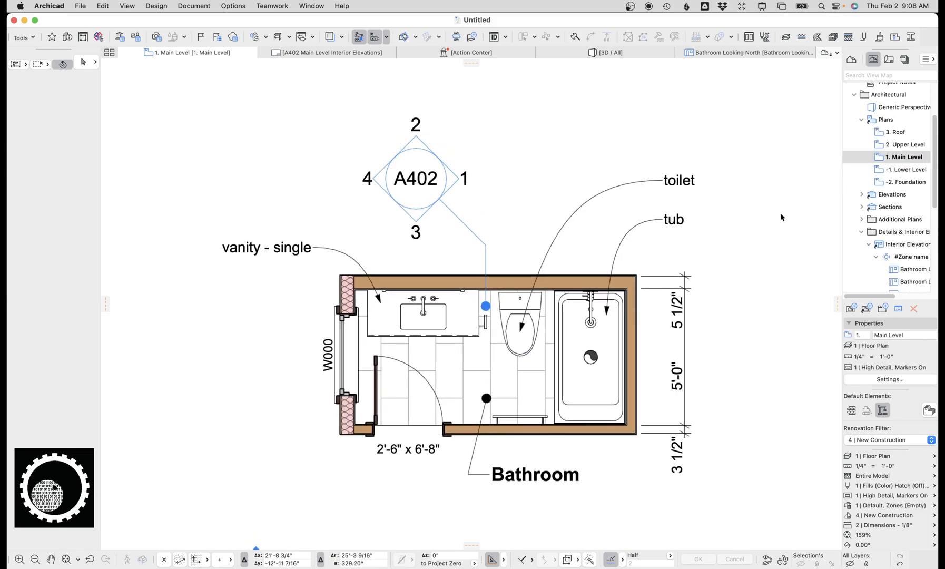